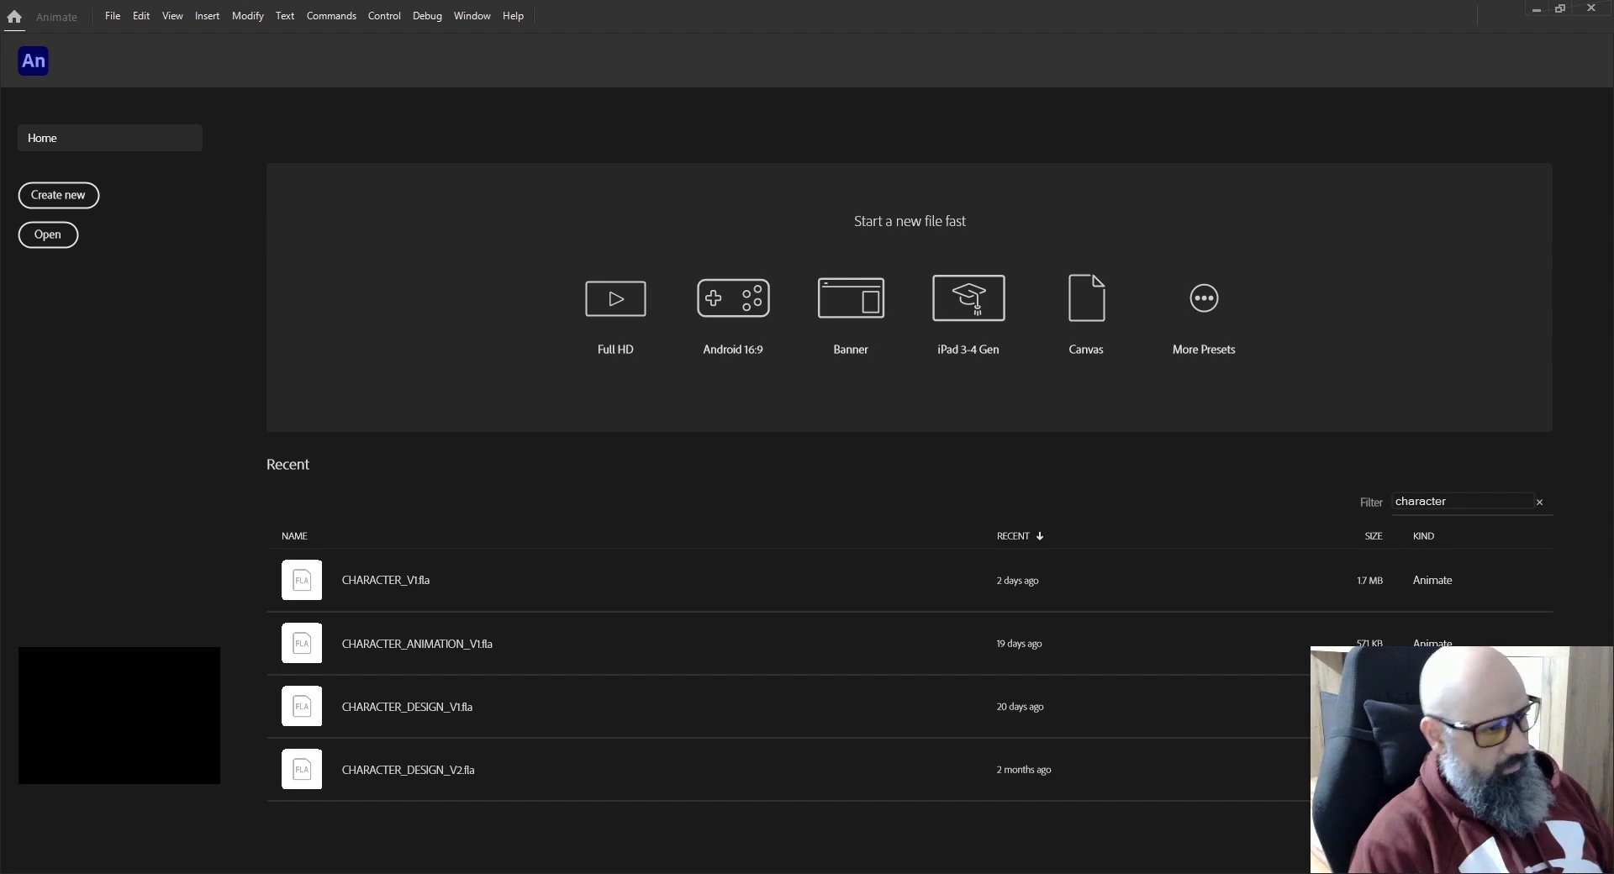
Create a new Full HD character animation document of 1920 x 1080 at 25 fps for ActionScript 3.0.
click(69, 200)
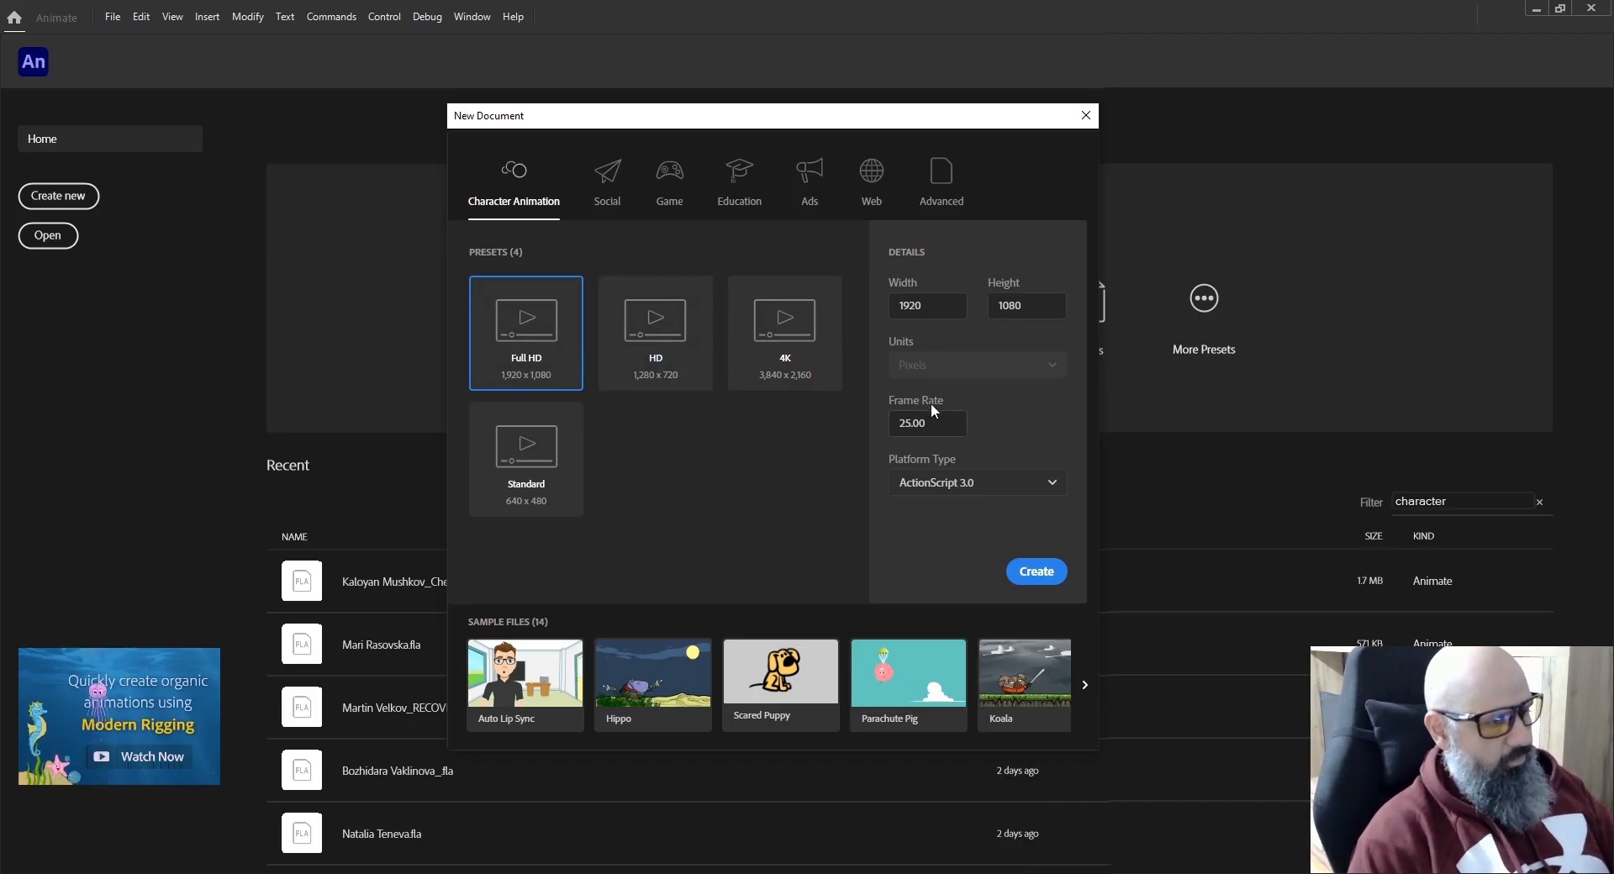
click(937, 427)
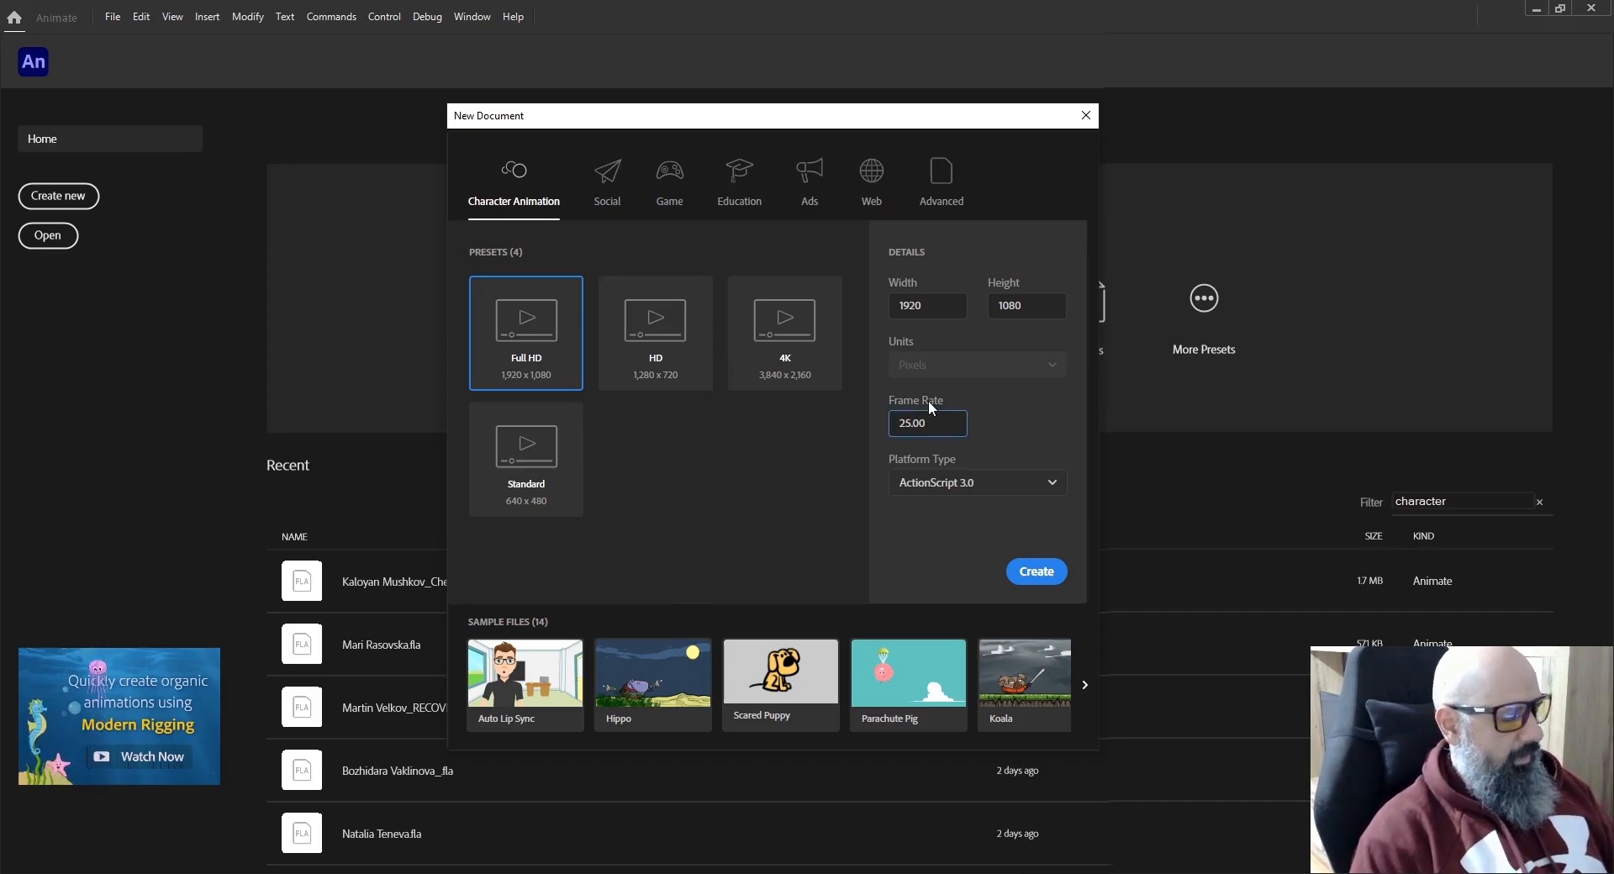
click(1035, 579)
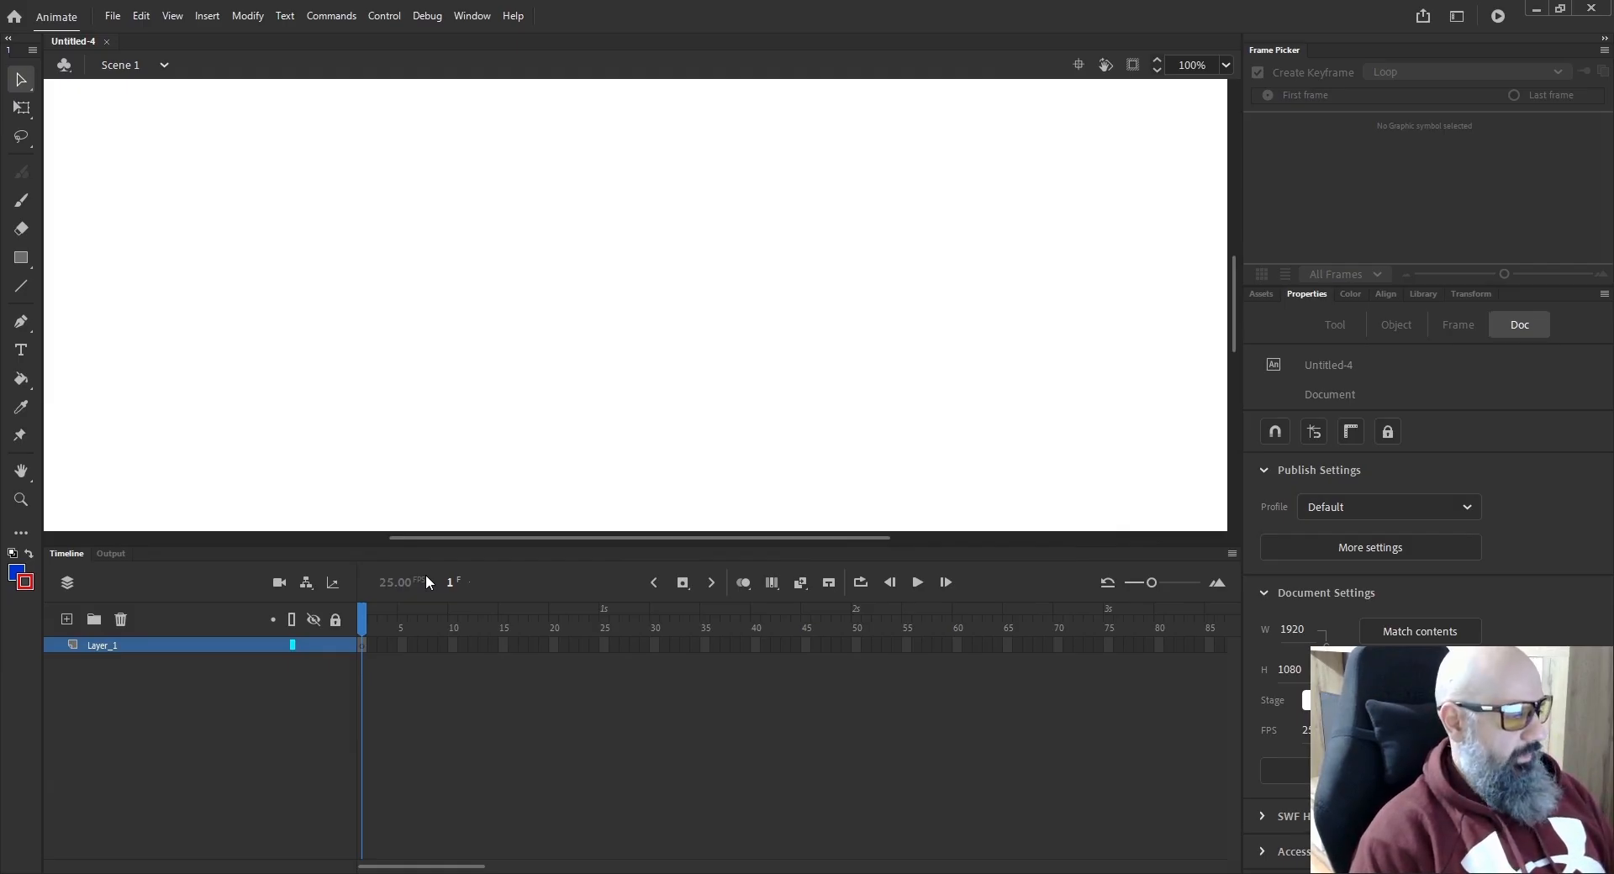
Extend Layer_1's frame span to frame 25.
click(365, 624)
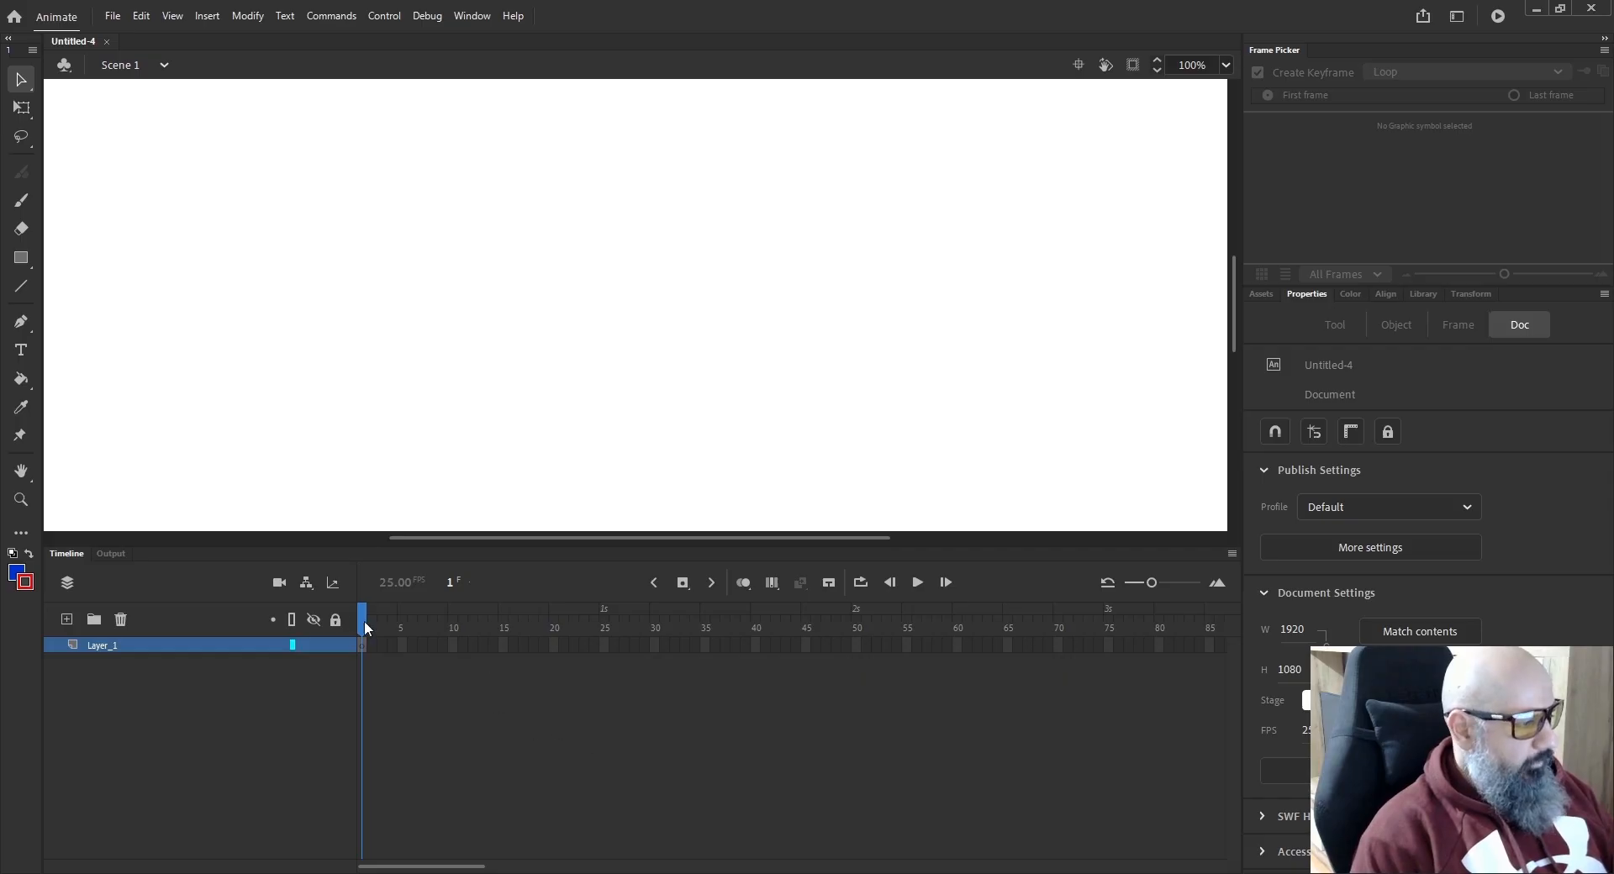
click(363, 646)
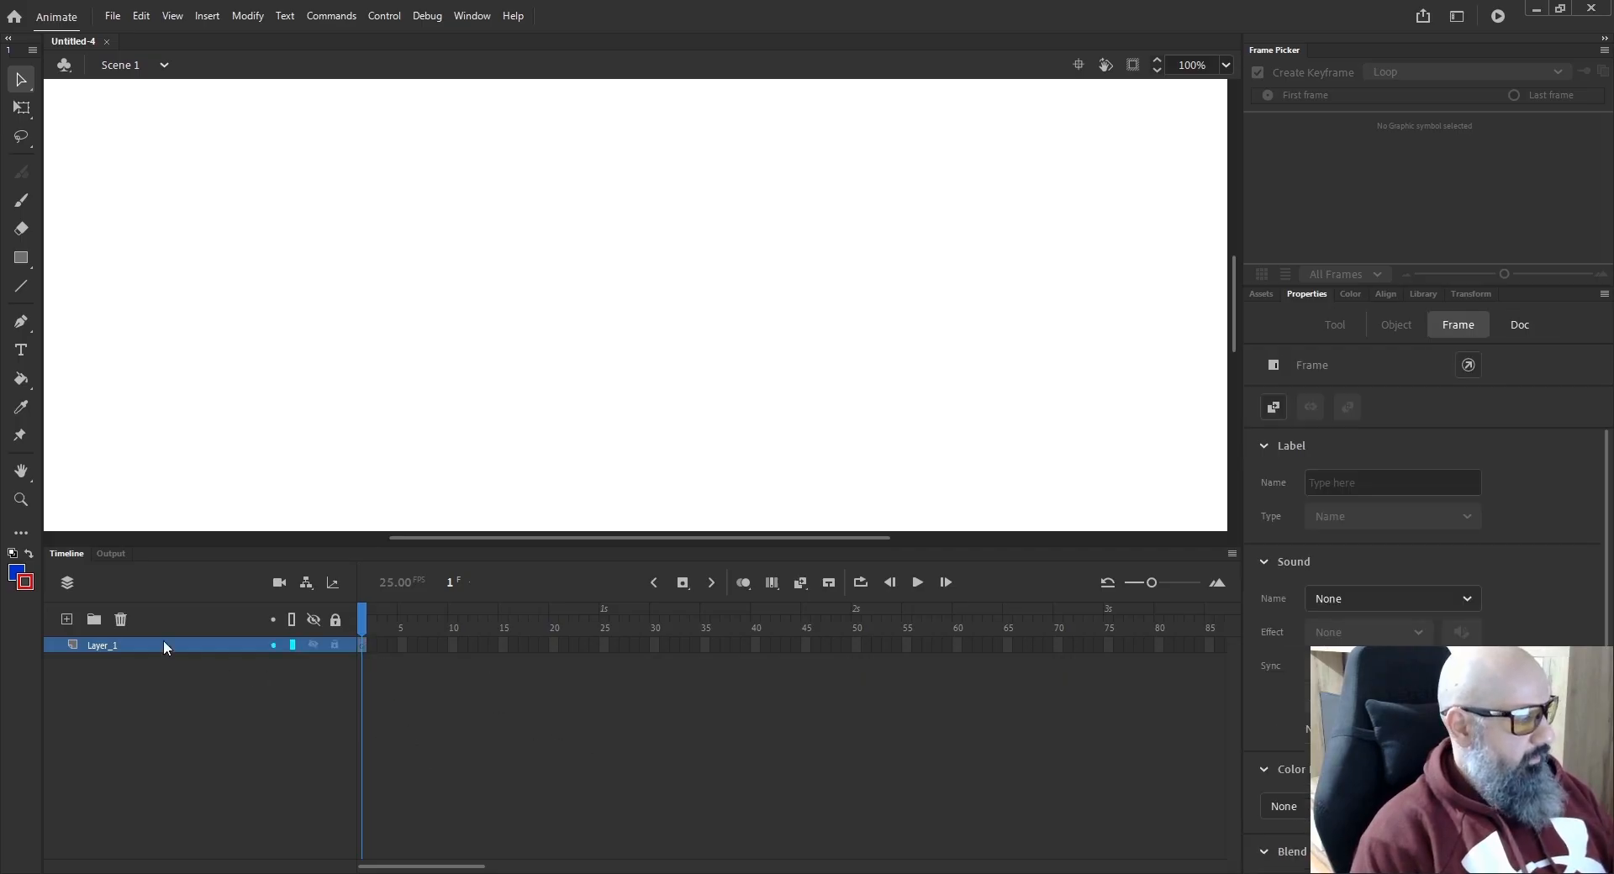
click(359, 515)
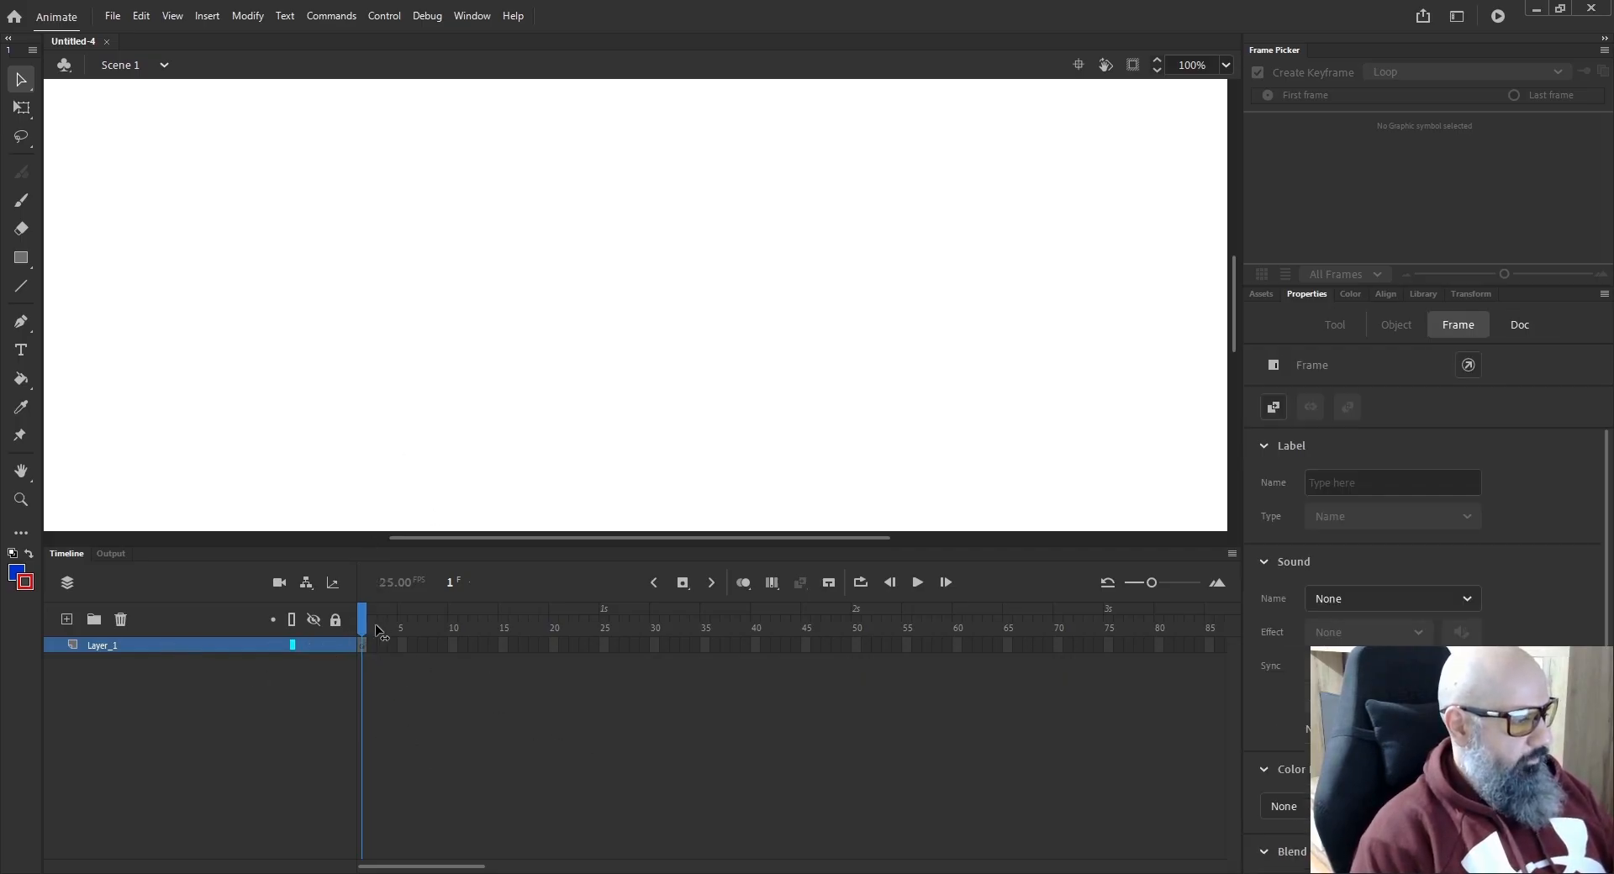
click(604, 644)
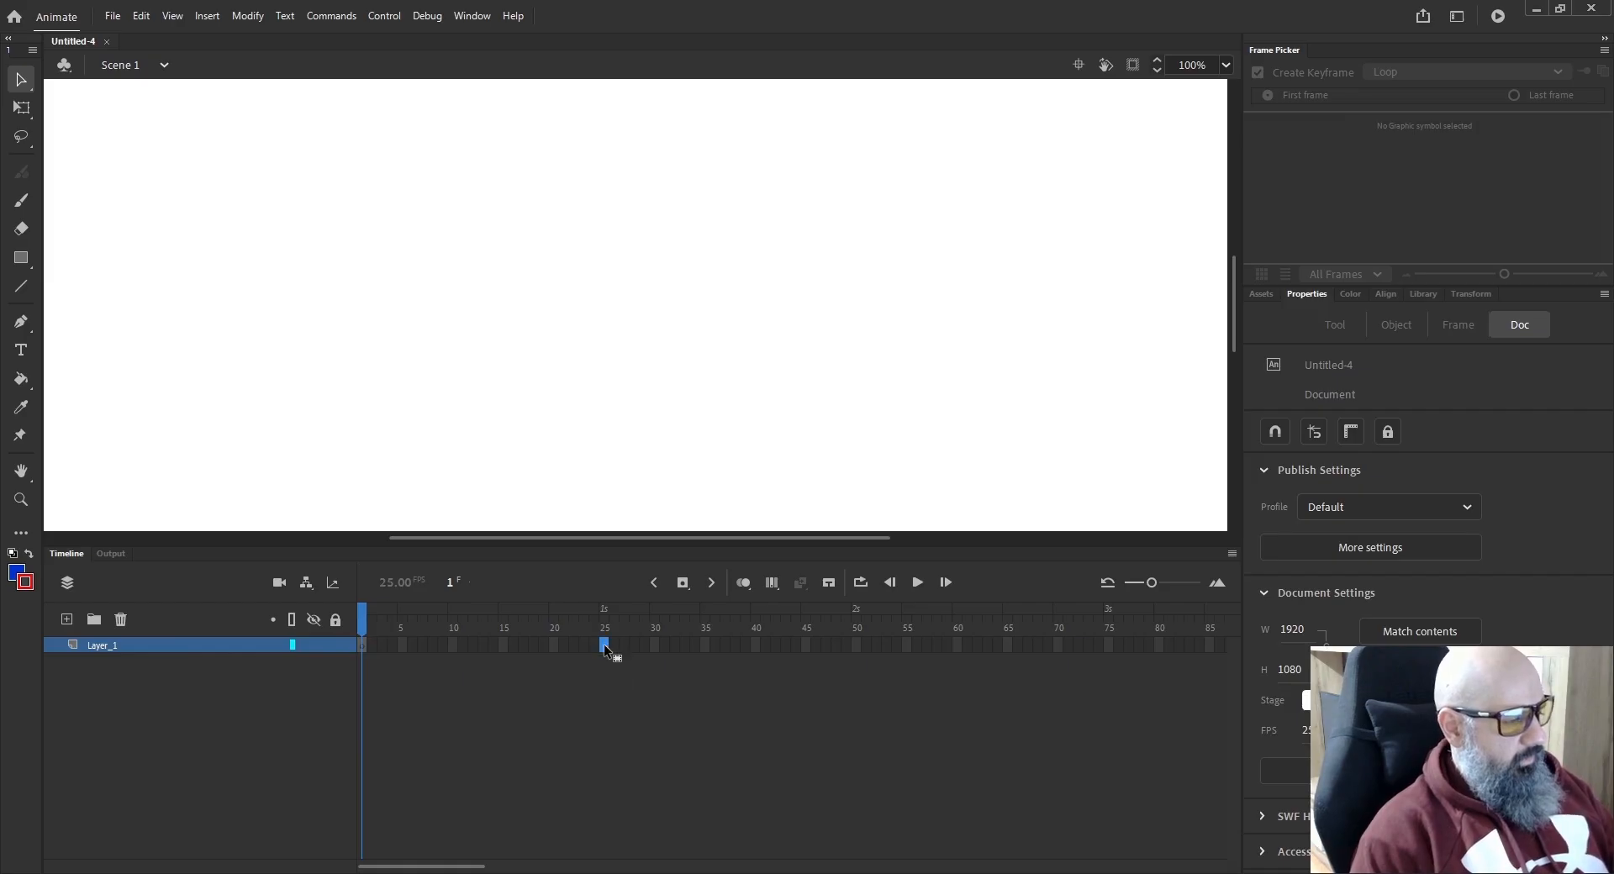
key(F5)
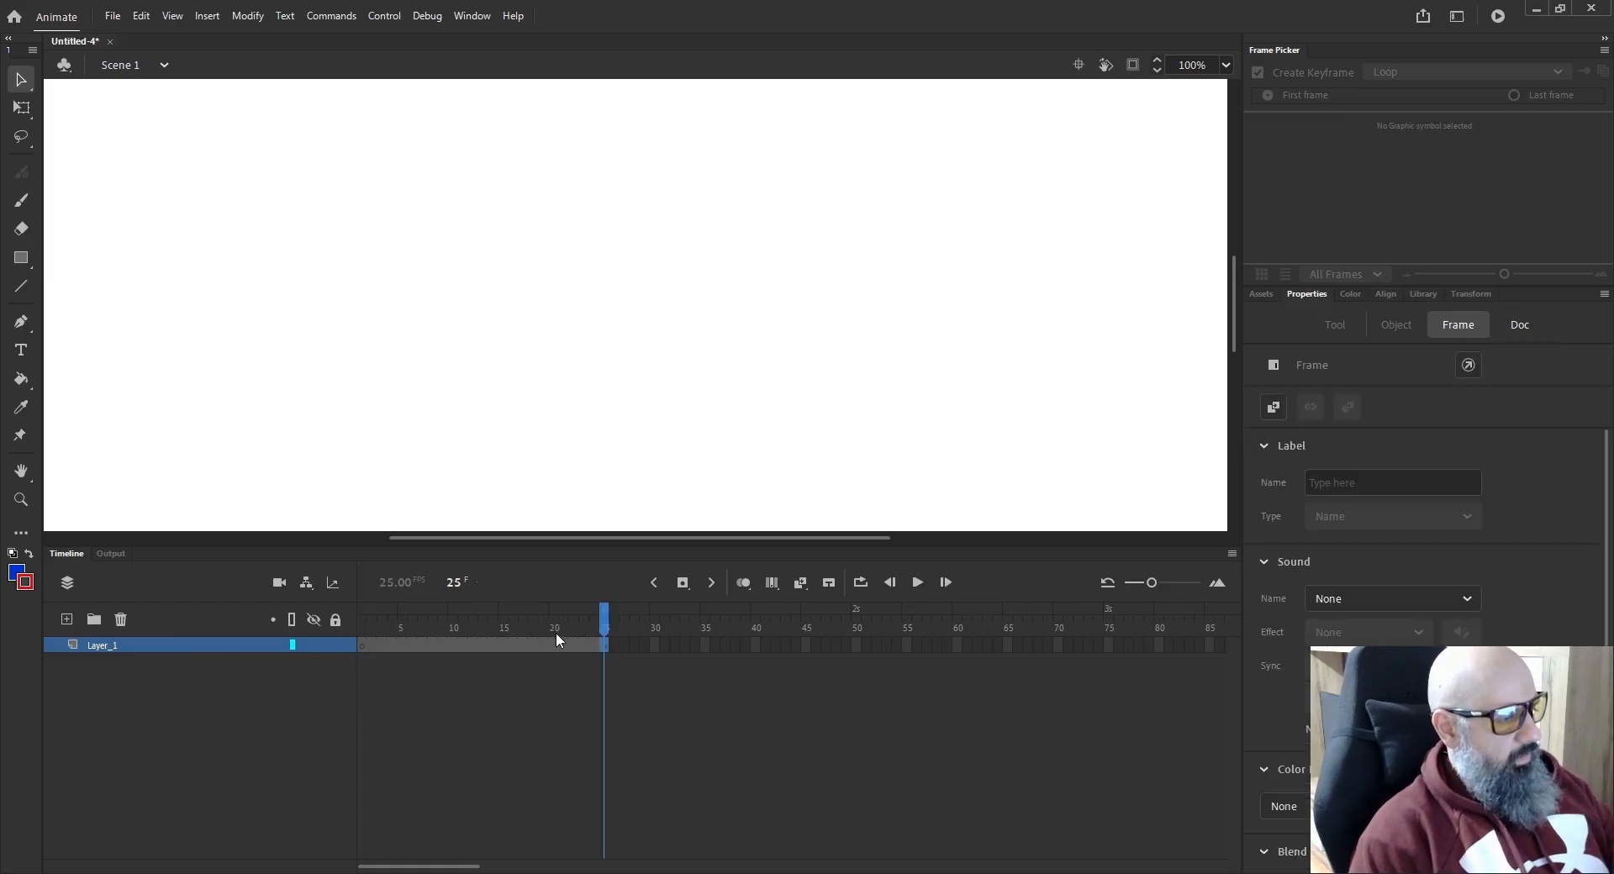
Step the playhead back through Layer_1's frames to examine the extended span.
key(comma)
key(comma)
key(comma)
key(comma)
key(comma)
key(comma)
key(comma)
key(comma)
key(comma)
key(comma)
key(comma)
key(comma)
key(comma)
key(comma)
Convert all of Layer_1's frames up to frame 25 into keyframes.
drag(463, 627, 601, 643)
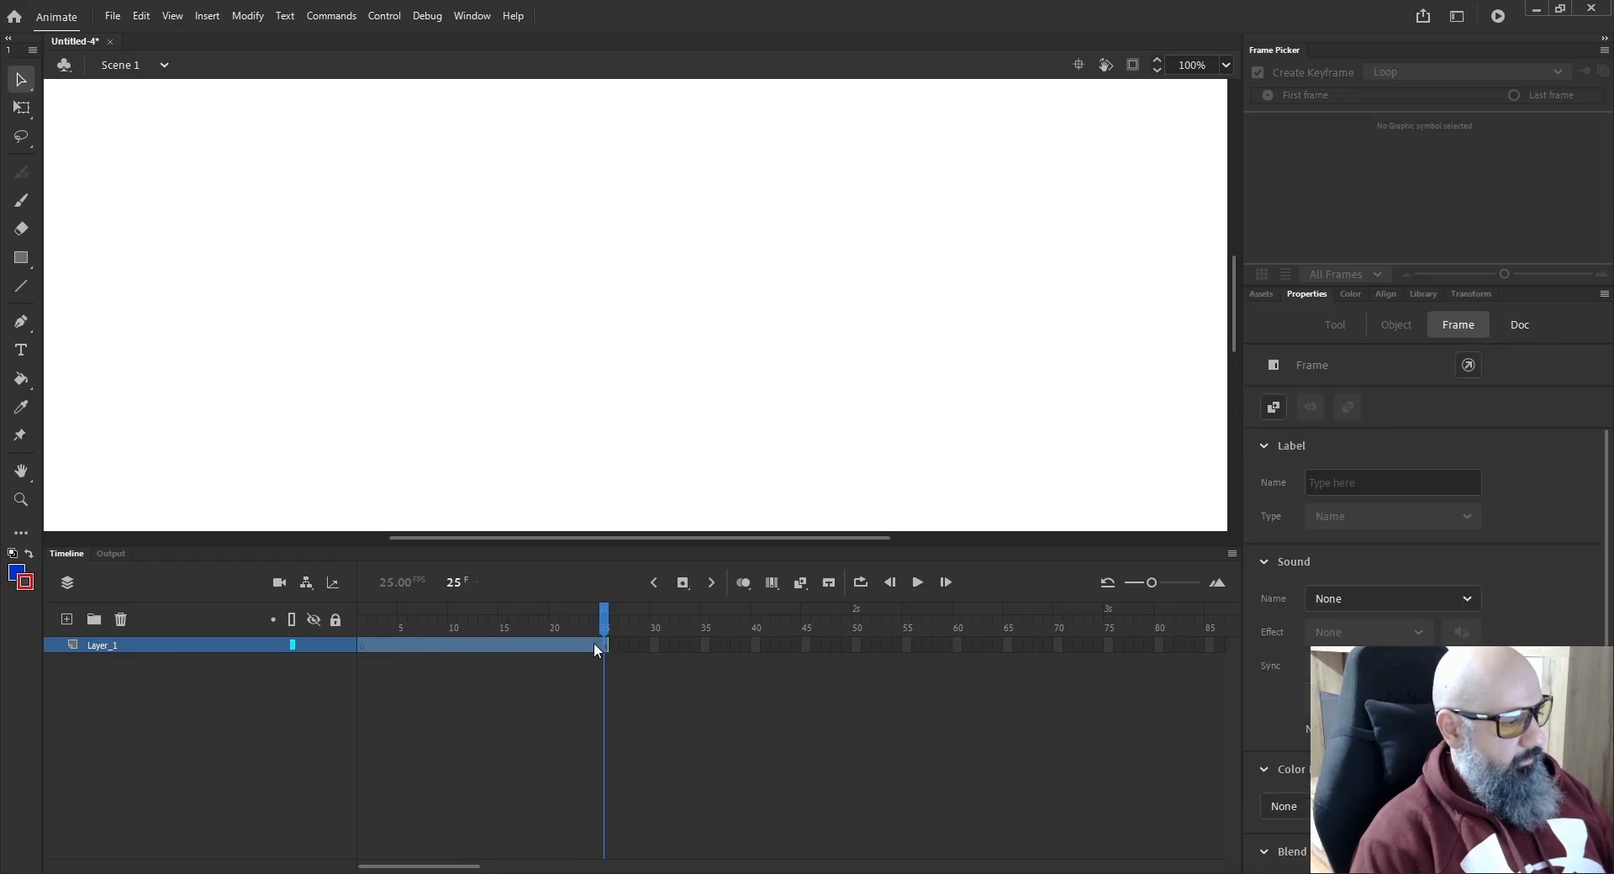
key(F6)
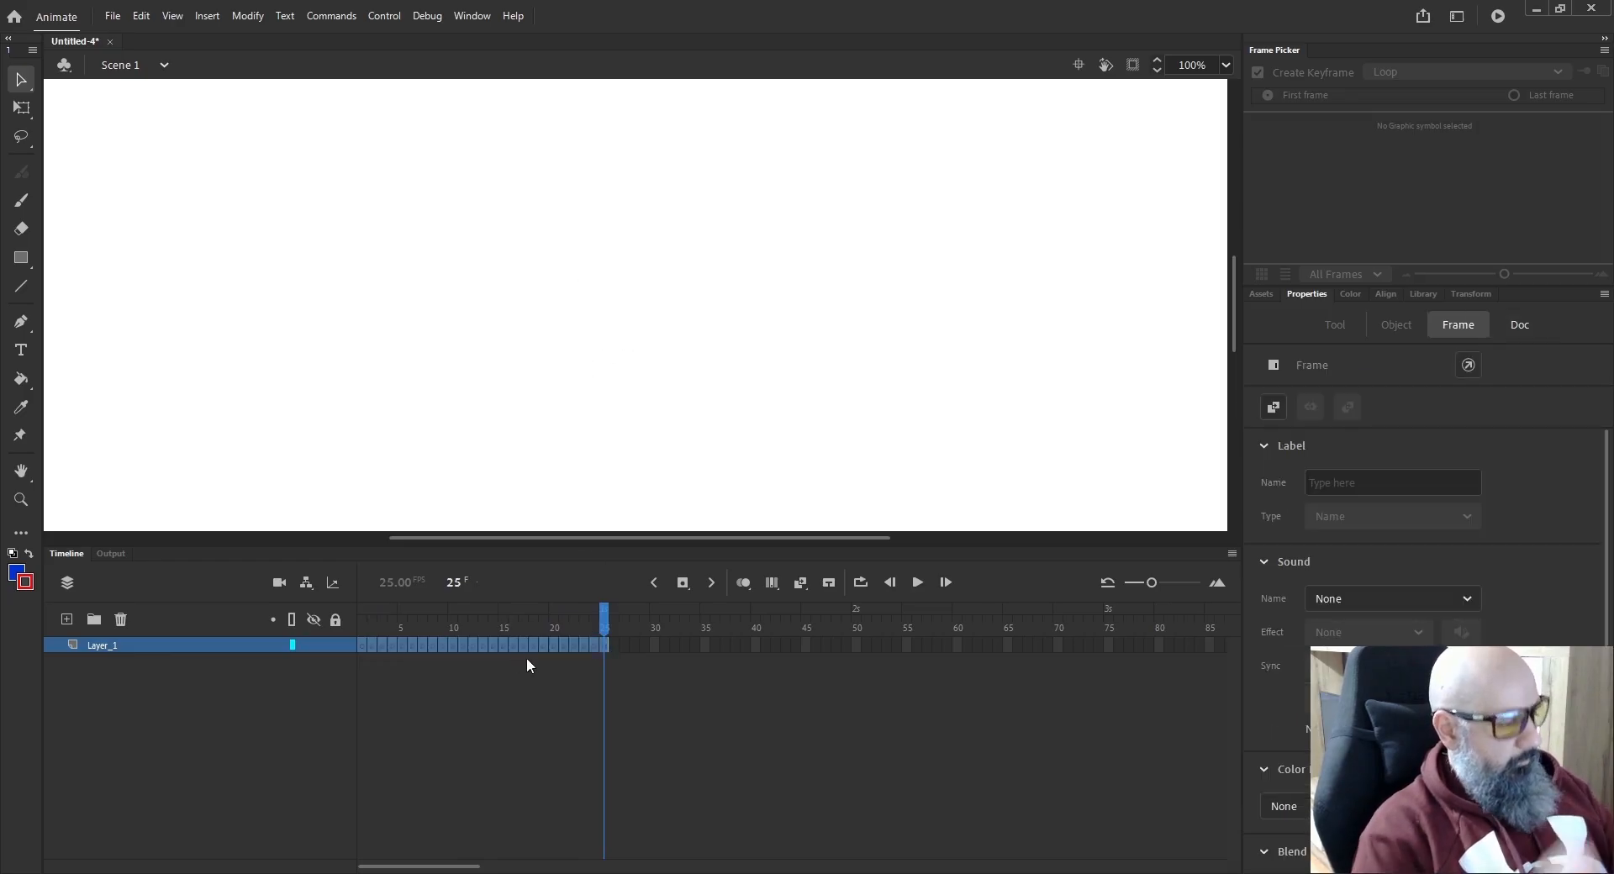
Scrub back and forth through Layer_1's keyframes, finishing with the playhead on frame 1.
key(comma)
key(comma)
key(comma)
key(comma)
key(comma)
key(comma)
key(comma)
key(comma)
key(comma)
key(comma)
key(comma)
key(comma)
key(comma)
key(comma)
key(comma)
key(comma)
key(comma)
key(comma)
key(comma)
key(comma)
key(period)
key(period)
key(period)
key(period)
key(period)
key(period)
key(period)
key(period)
key(period)
key(period)
key(period)
key(period)
key(period)
key(period)
key(period)
key(period)
key(period)
key(period)
key(period)
key(period)
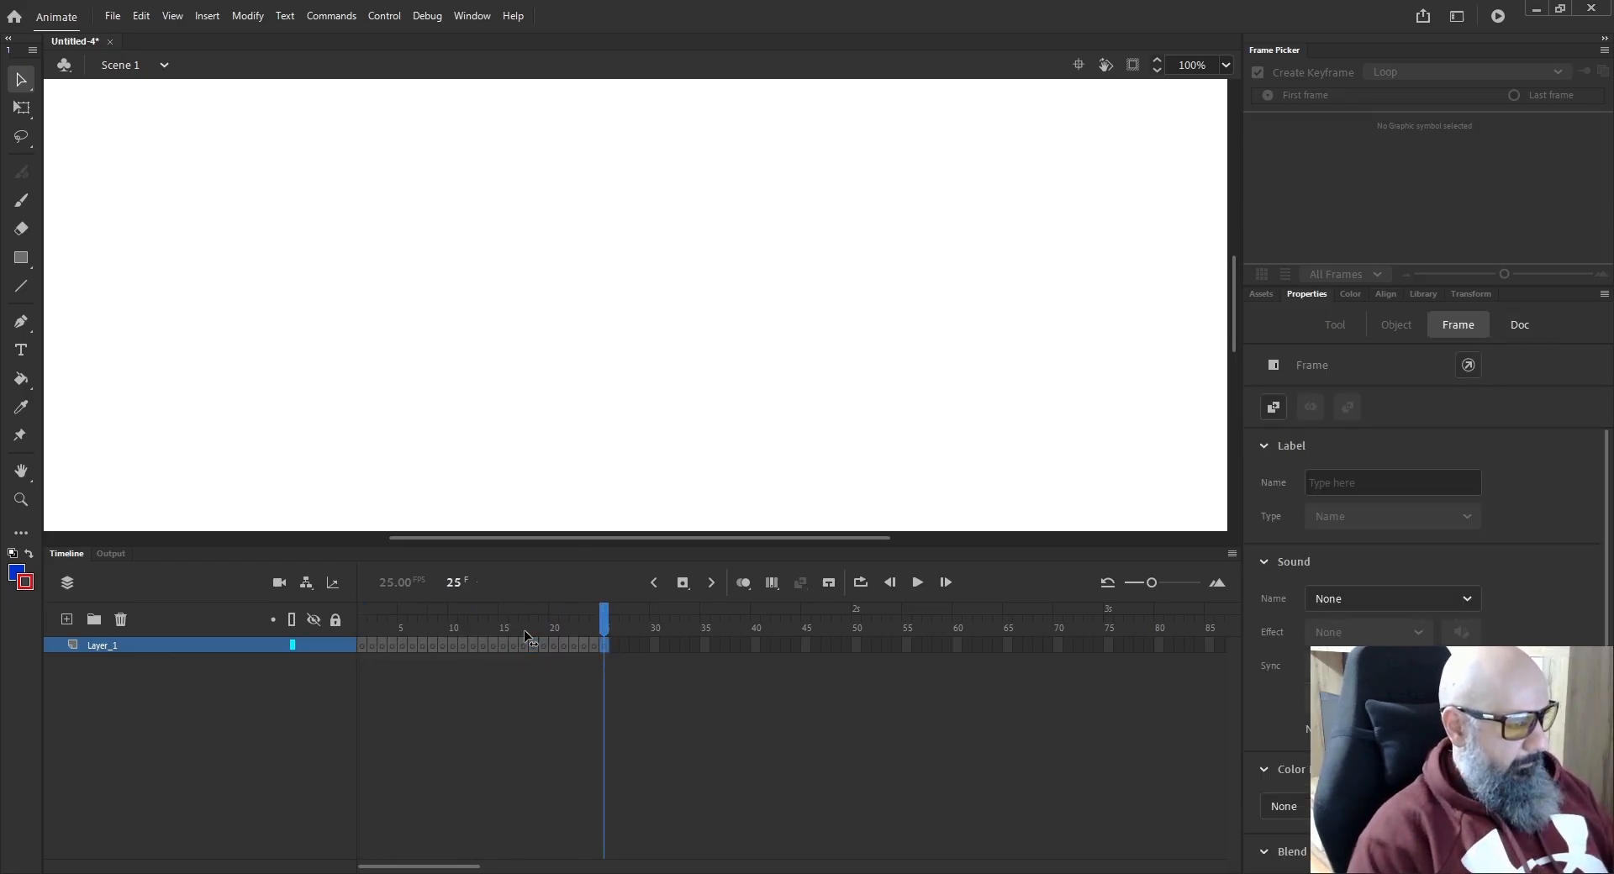
click(559, 628)
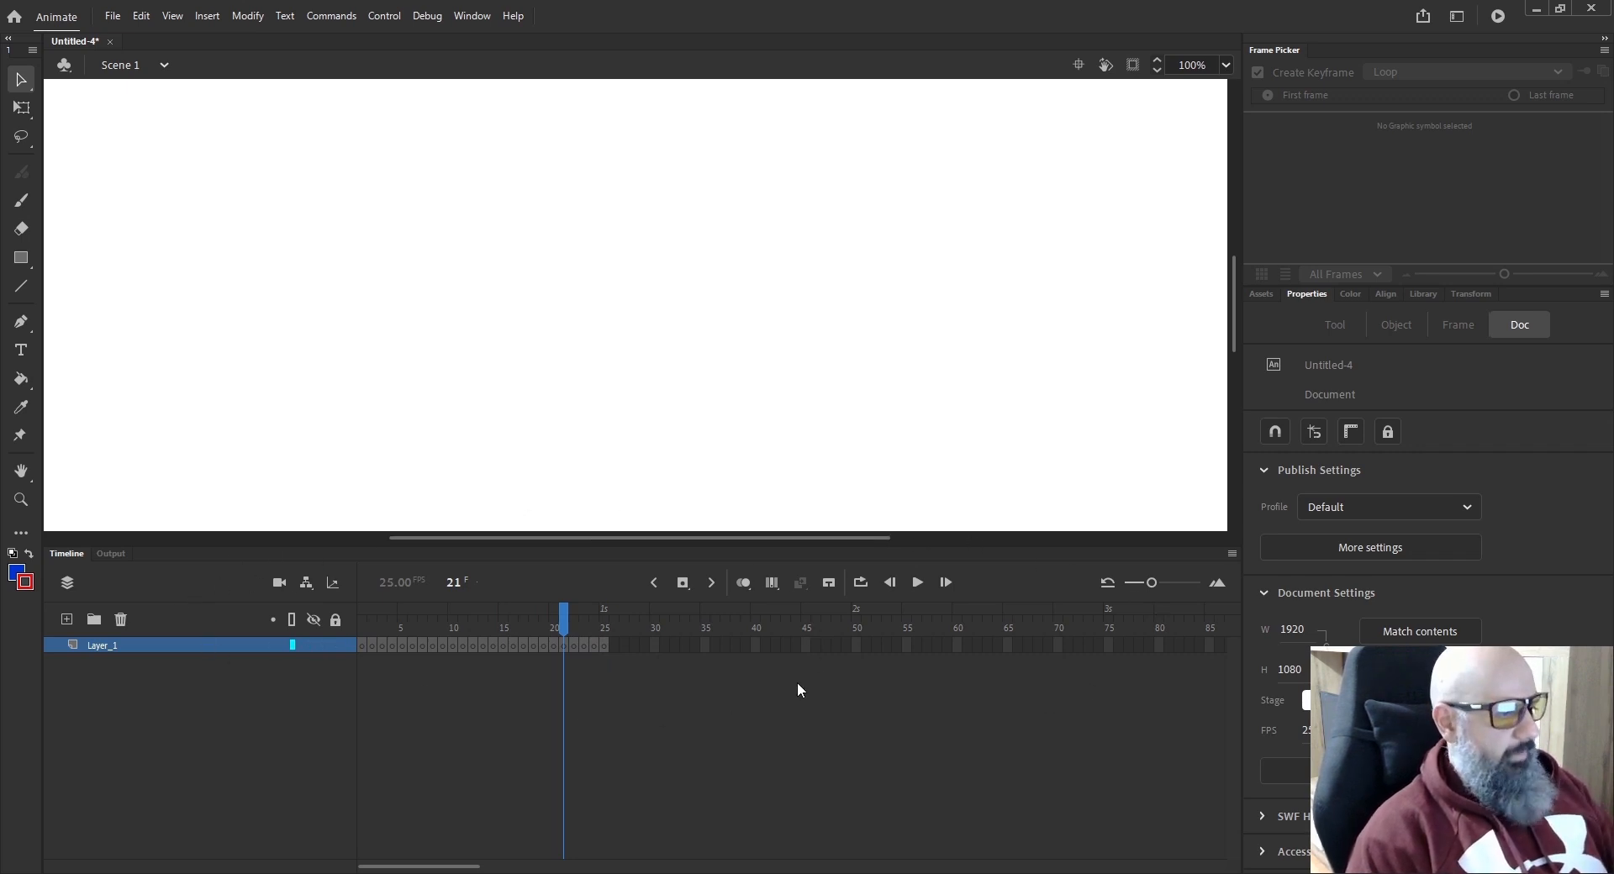
drag(564, 622, 256, 662)
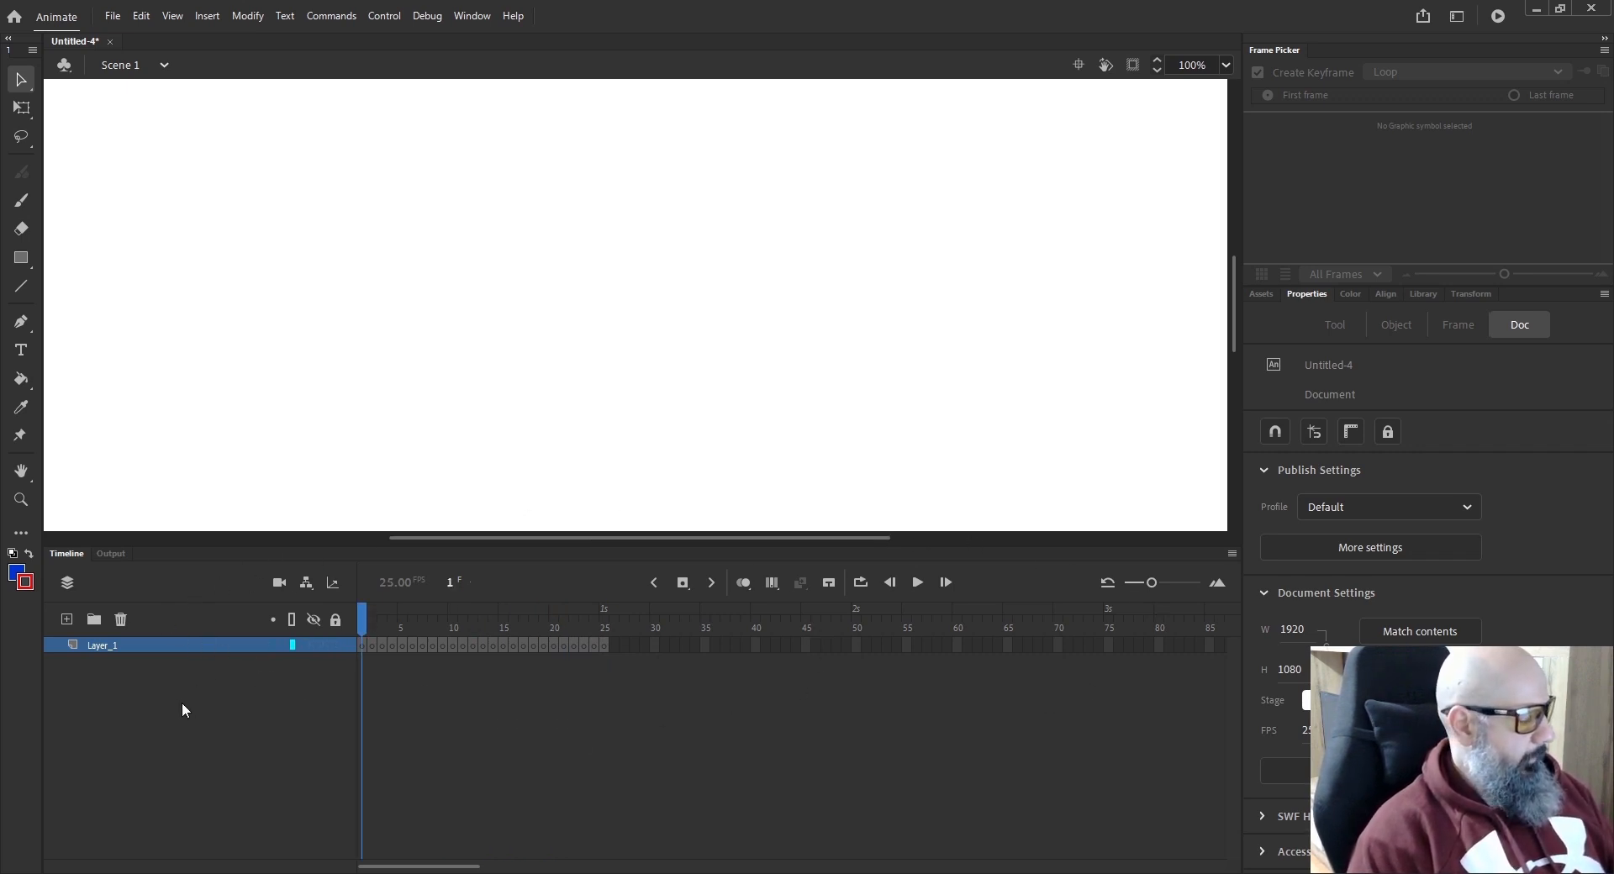
drag(370, 629, 278, 660)
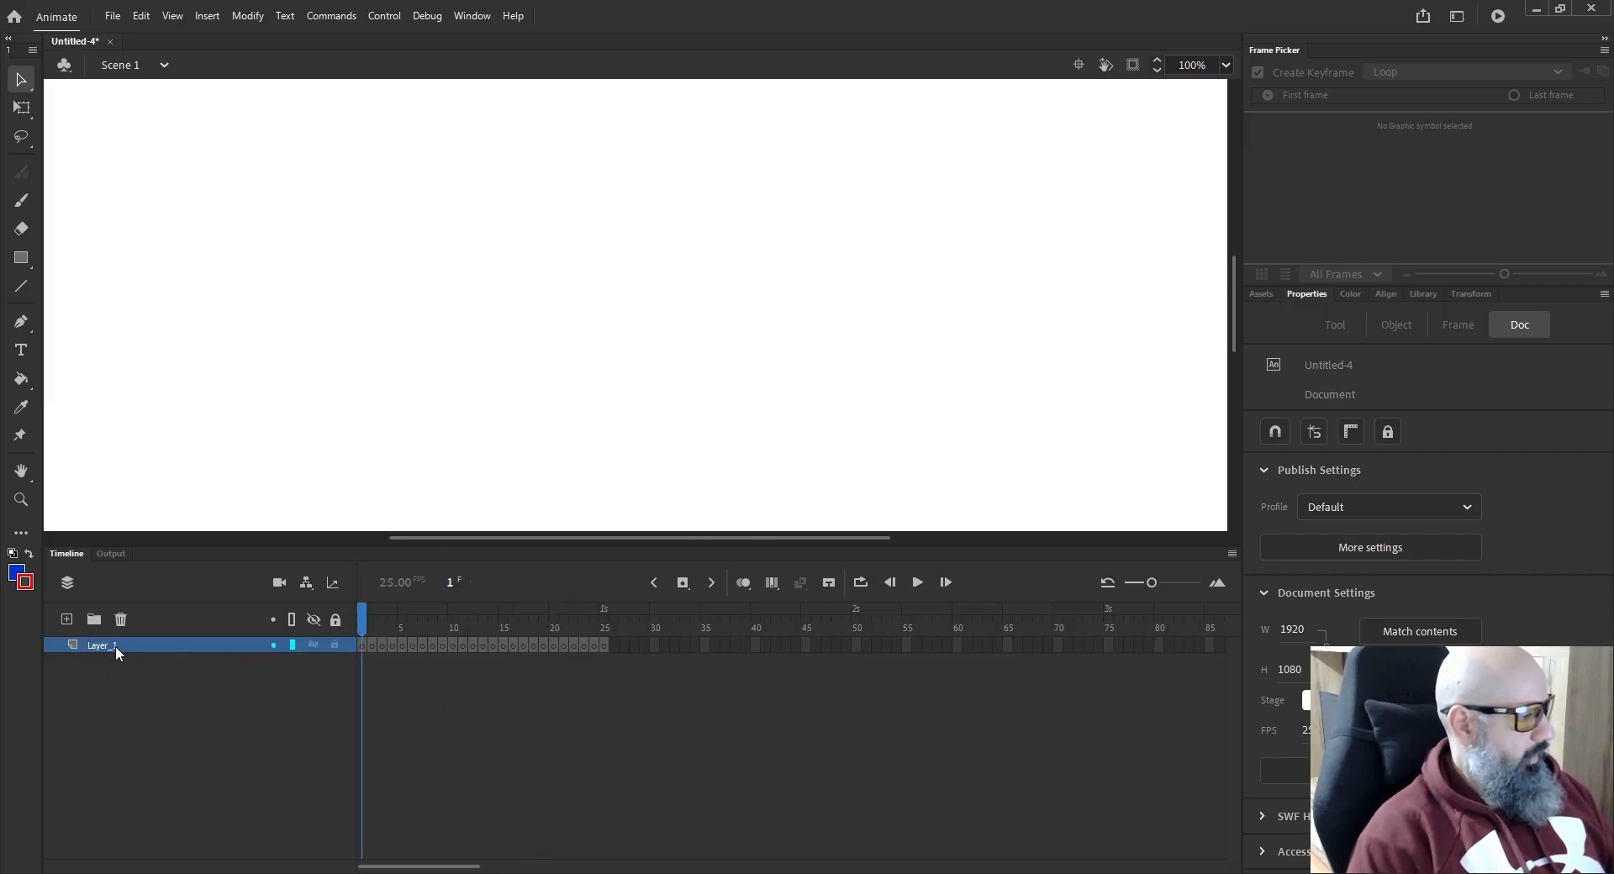
Add six new layers above Layer_1.
click(67, 620)
click(67, 619)
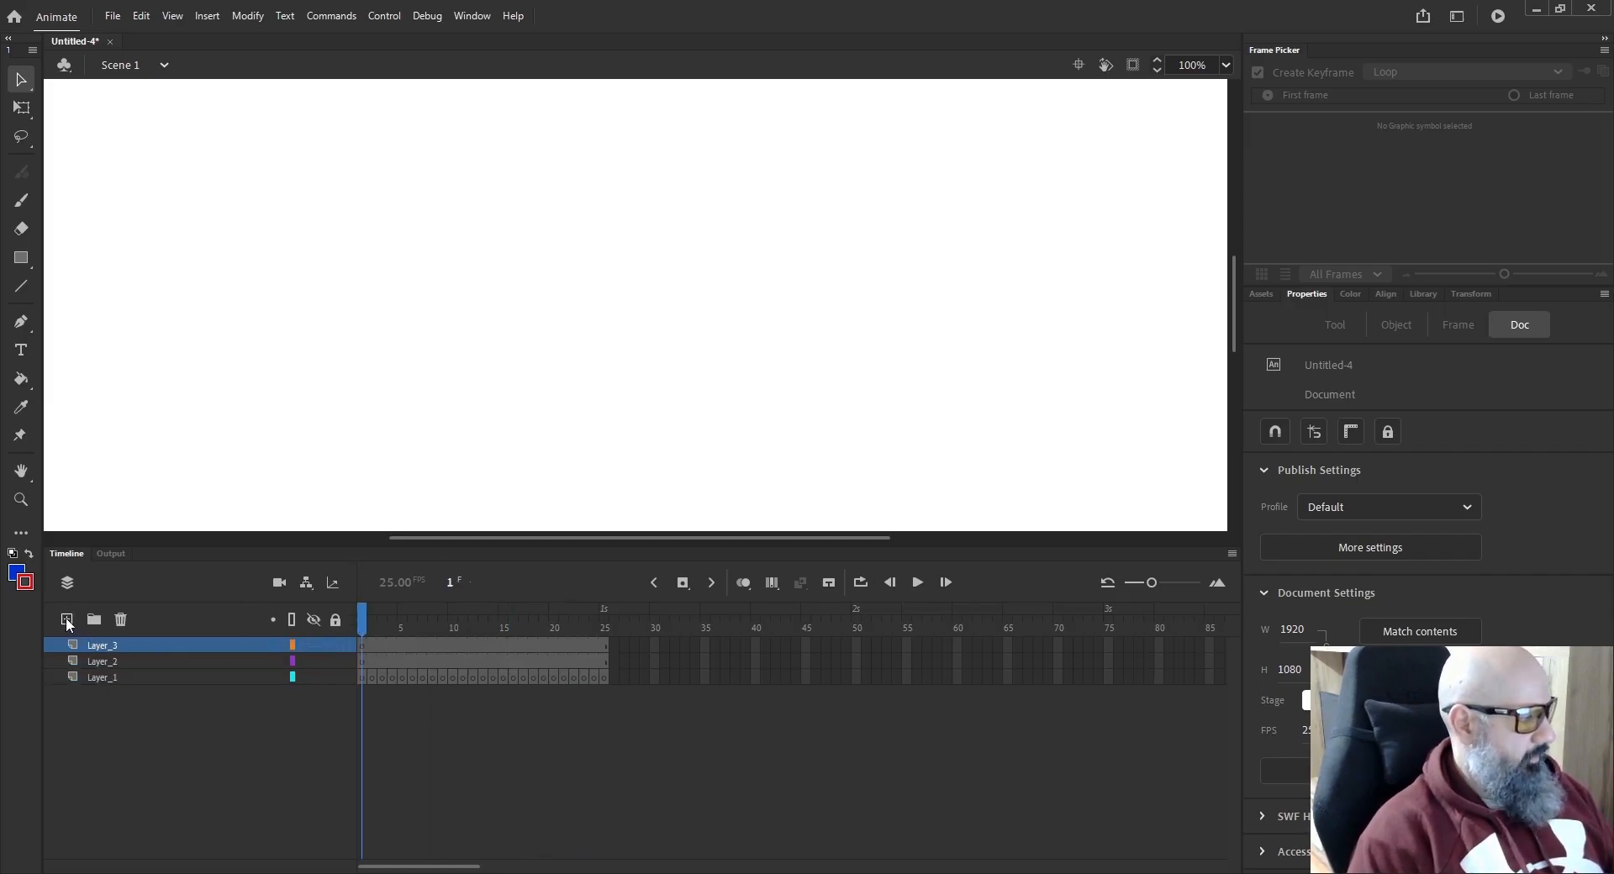
click(68, 620)
click(68, 620)
click(67, 620)
click(68, 620)
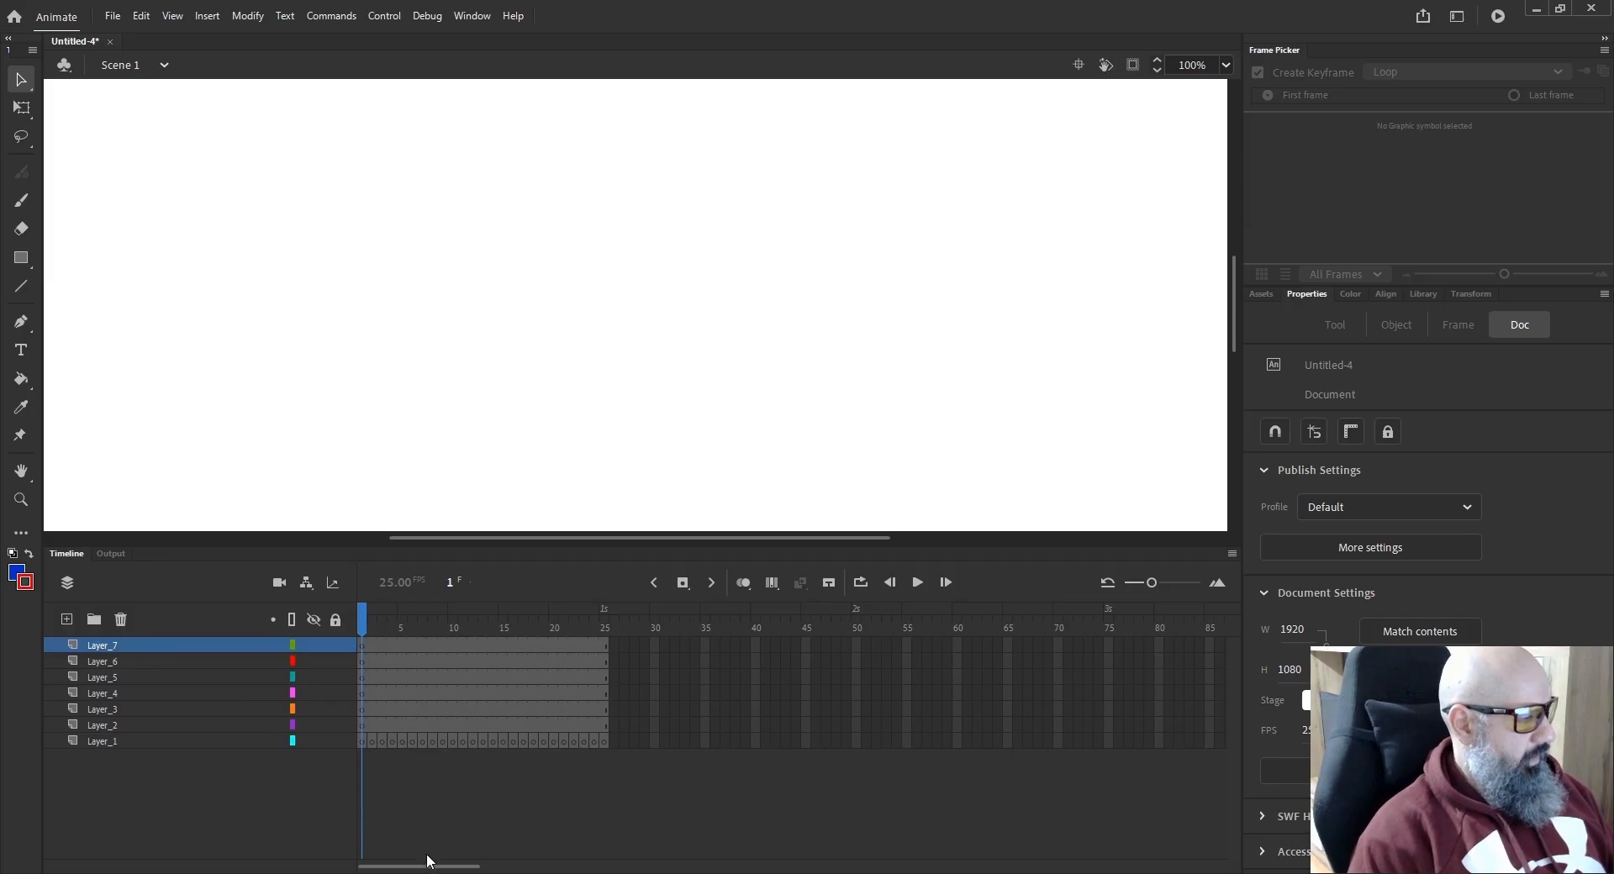
Delete the layers from Layer_2 through Layer_7, keeping only Layer_1.
click(362, 724)
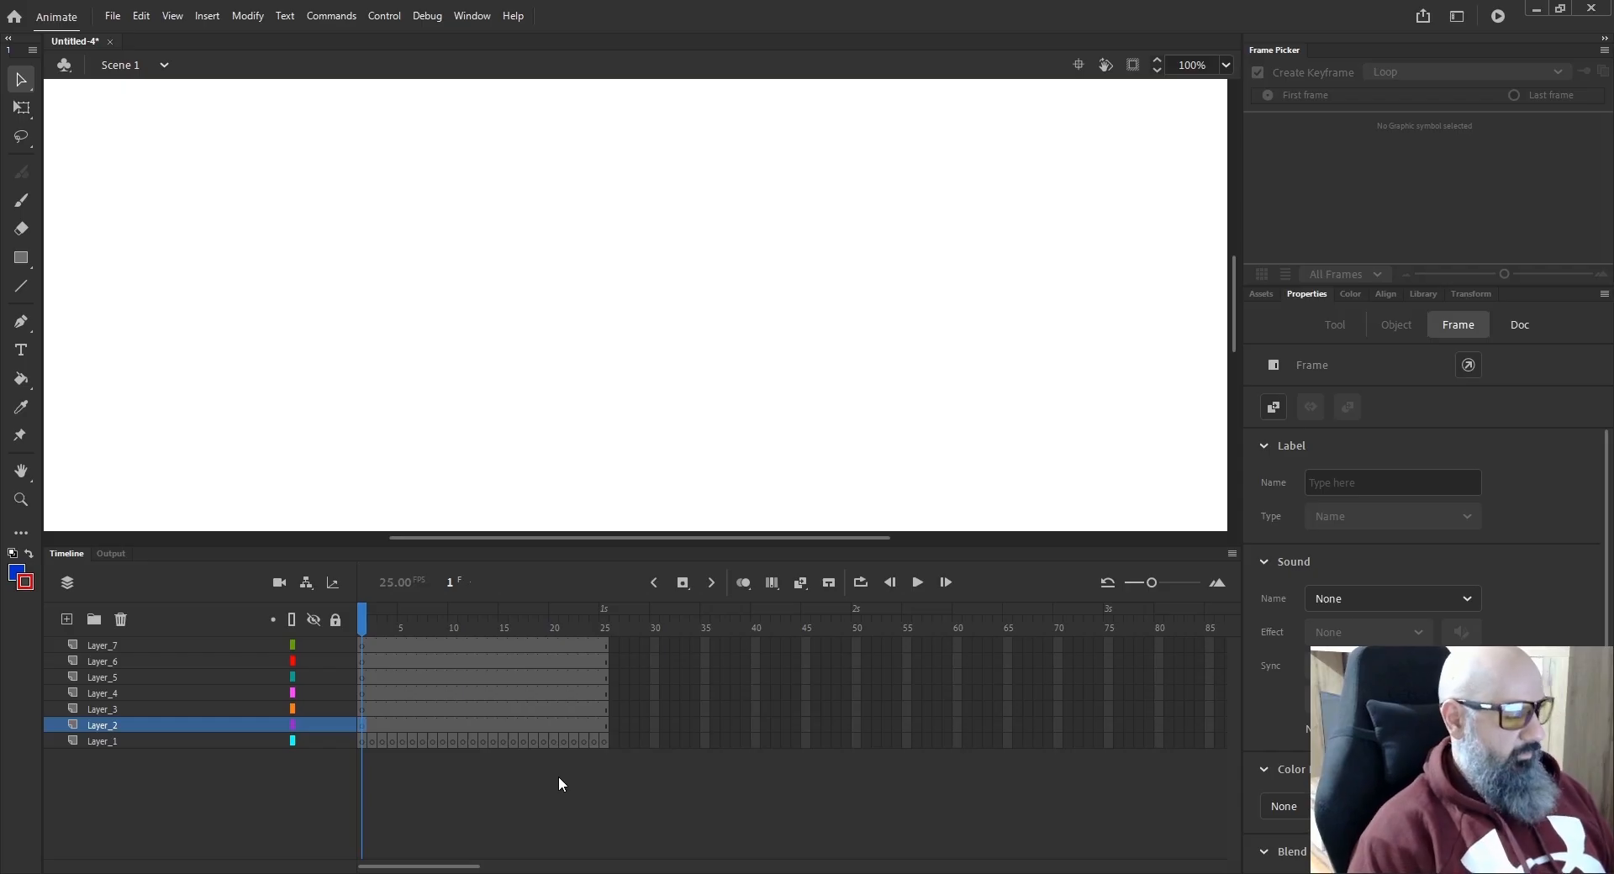
shift+click(131, 645)
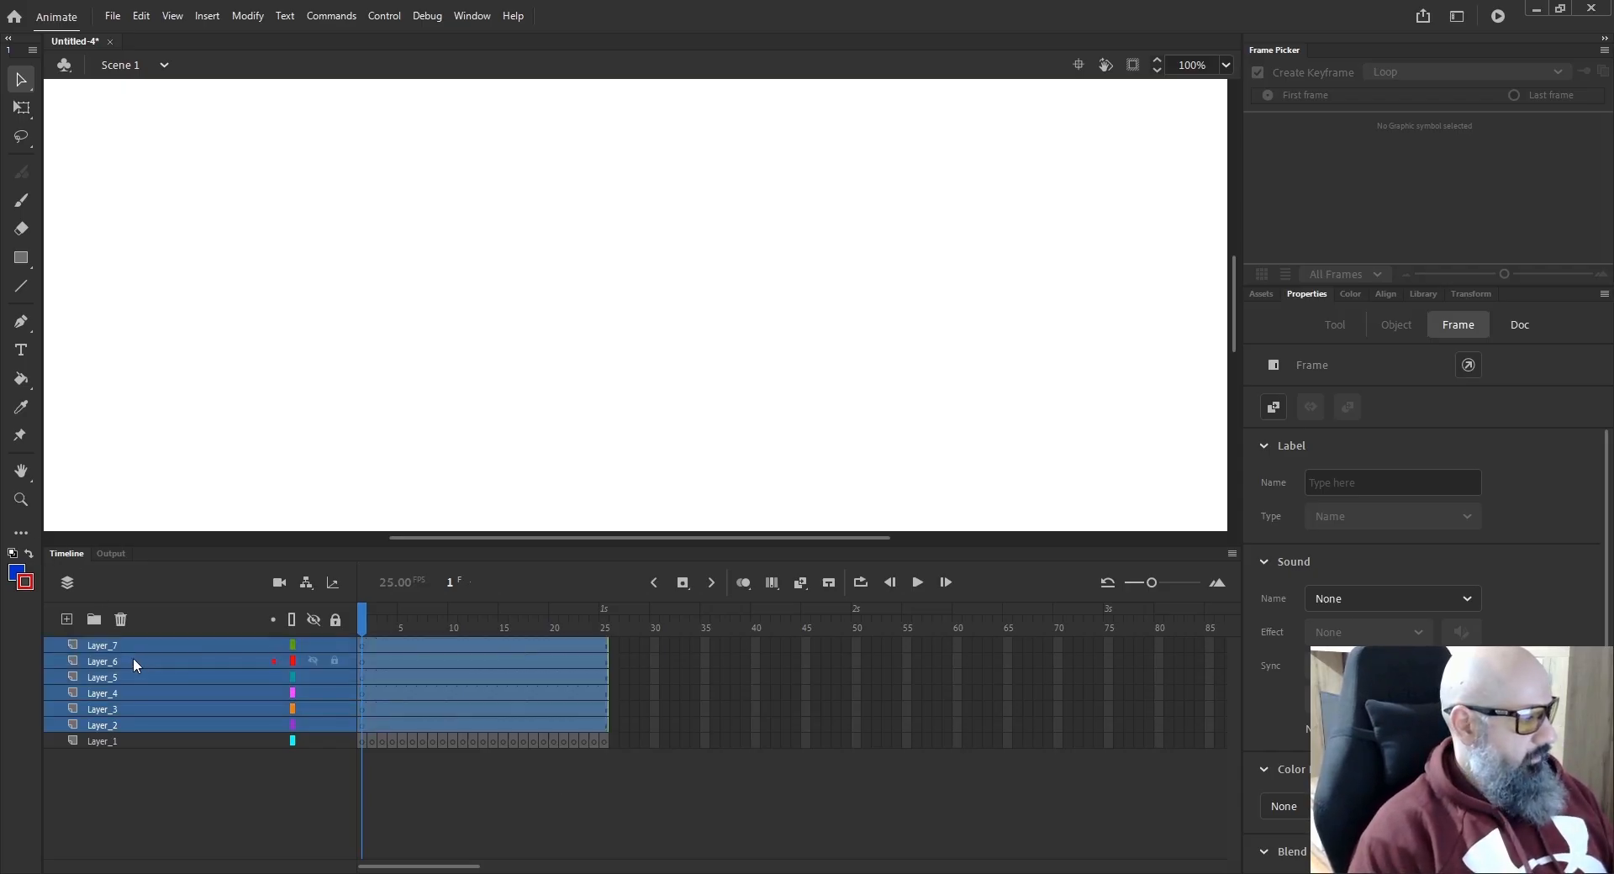
click(121, 621)
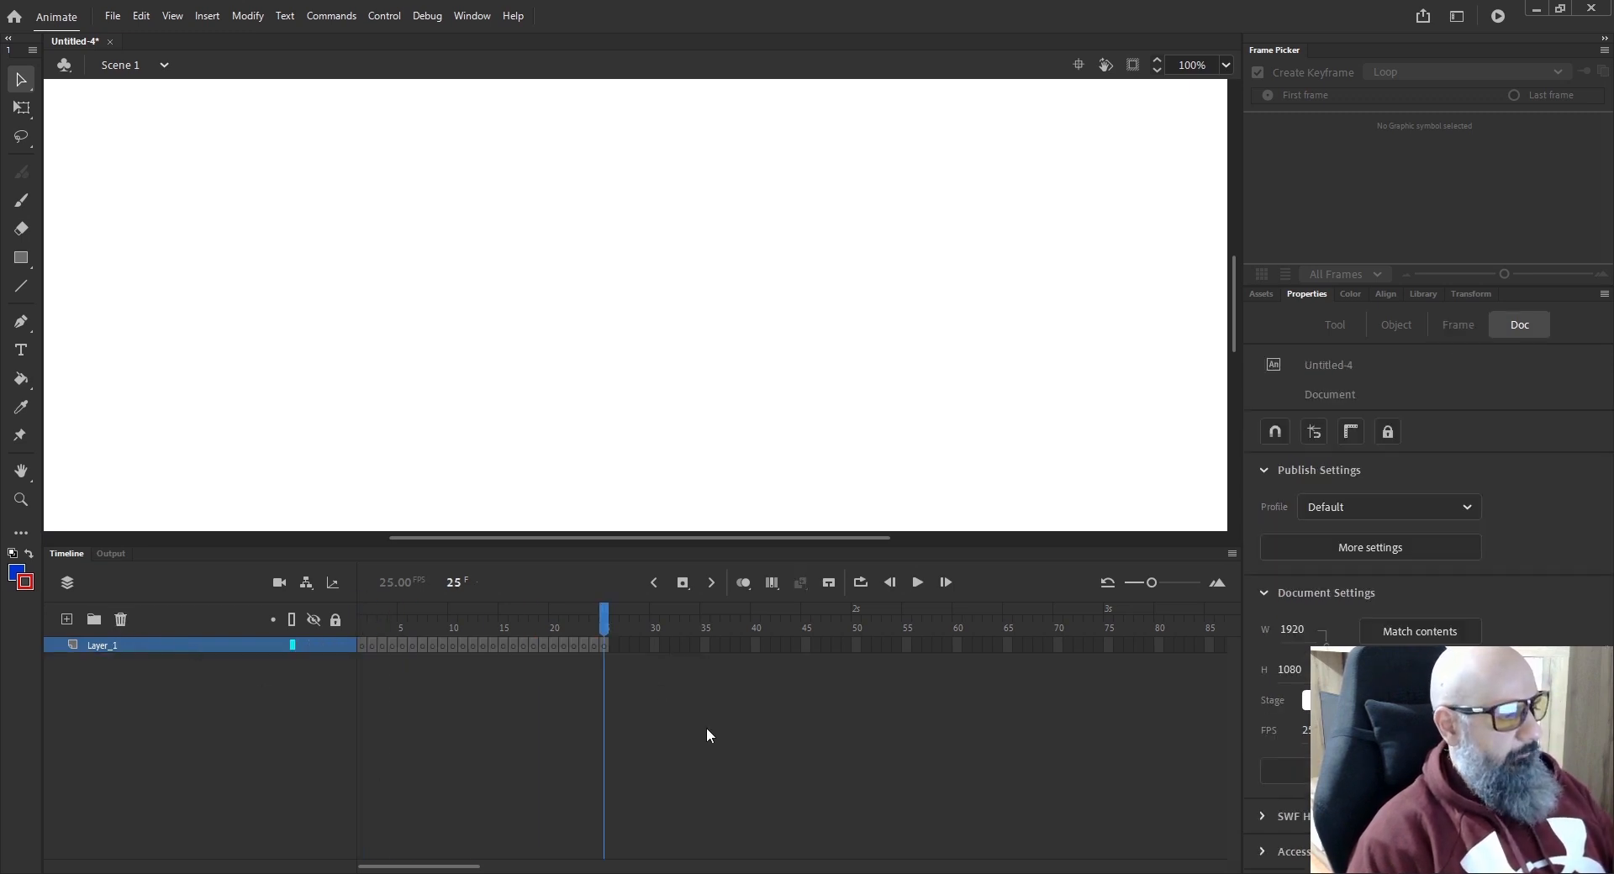
Play the timeline from frame 1 to frame 25 and look over the empty frames beyond it.
drag(600, 626, 365, 632)
click(363, 646)
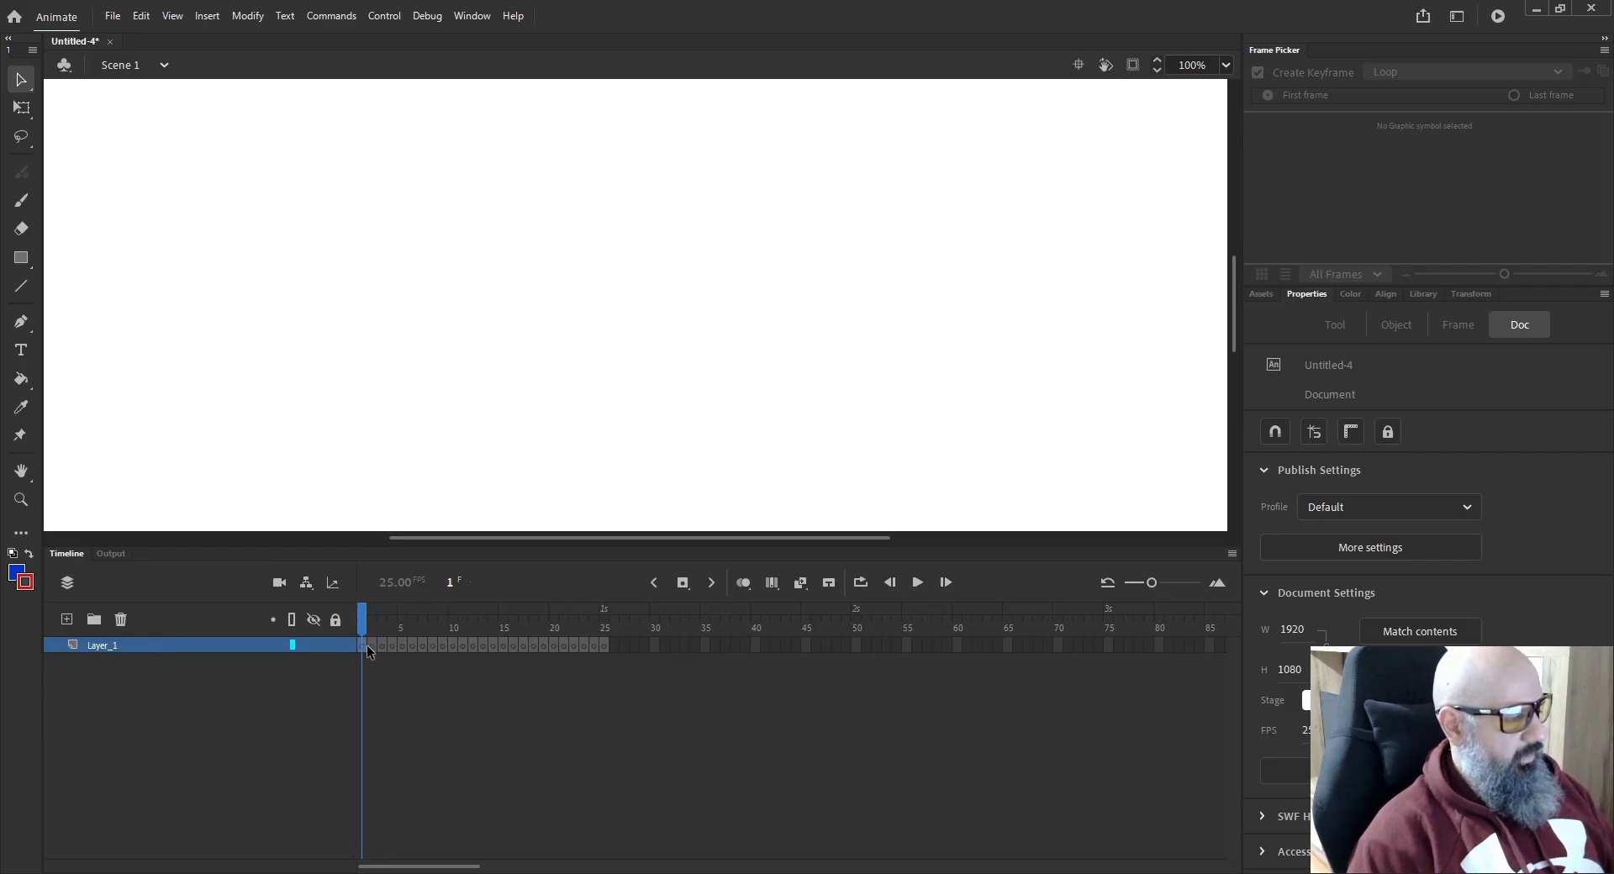
key(Return)
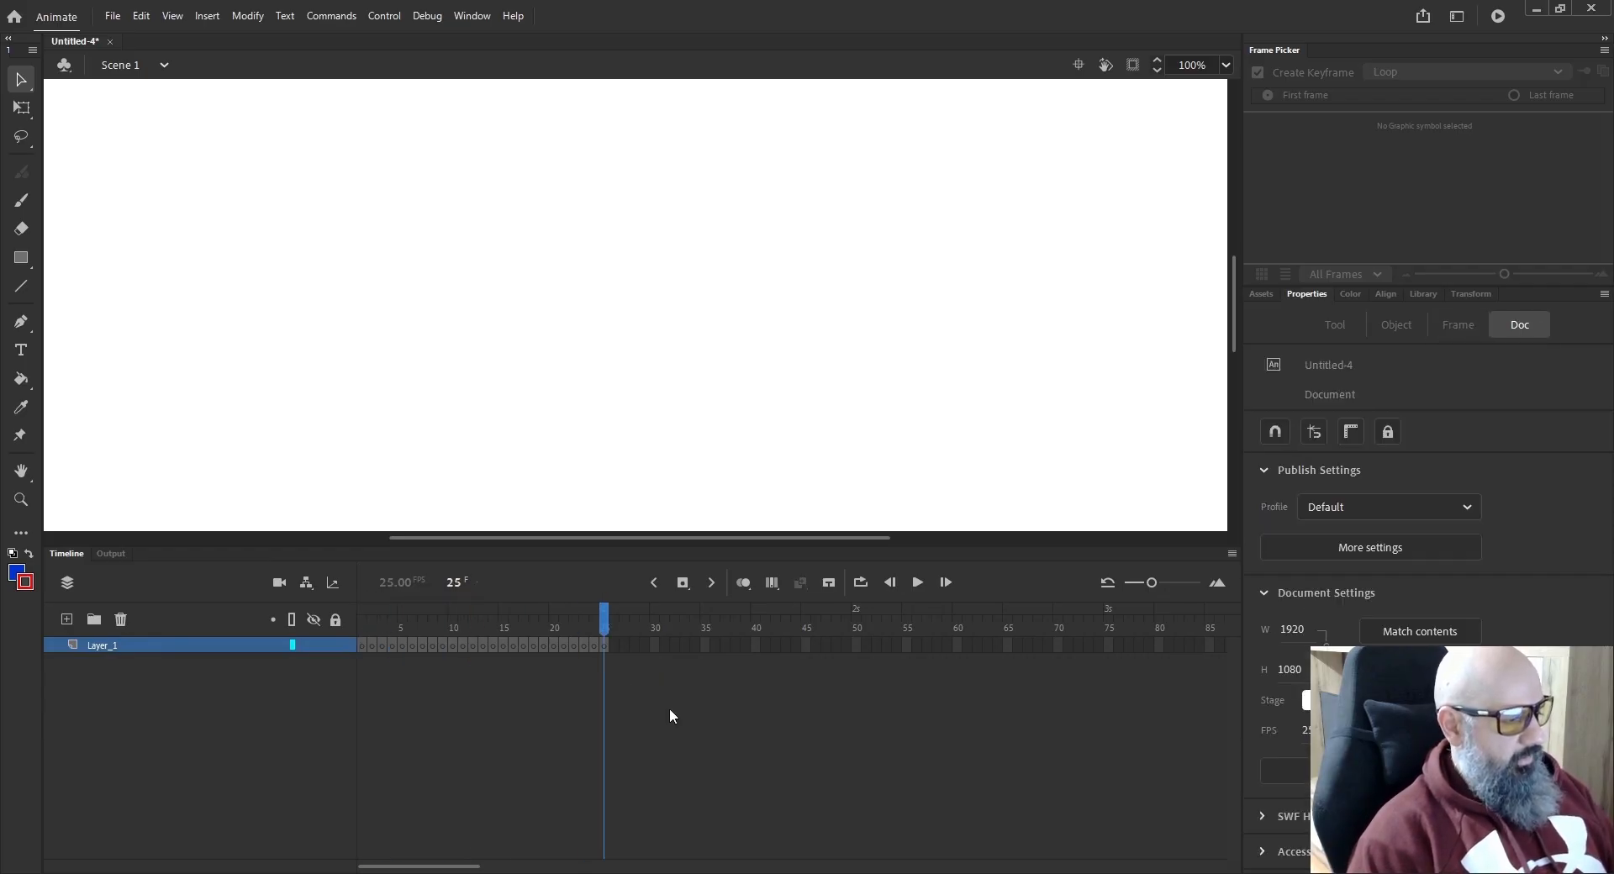
mouse_move(604, 628)
mouse_down()
mouse_move(574, 628)
mouse_move(604, 622)
mouse_up()
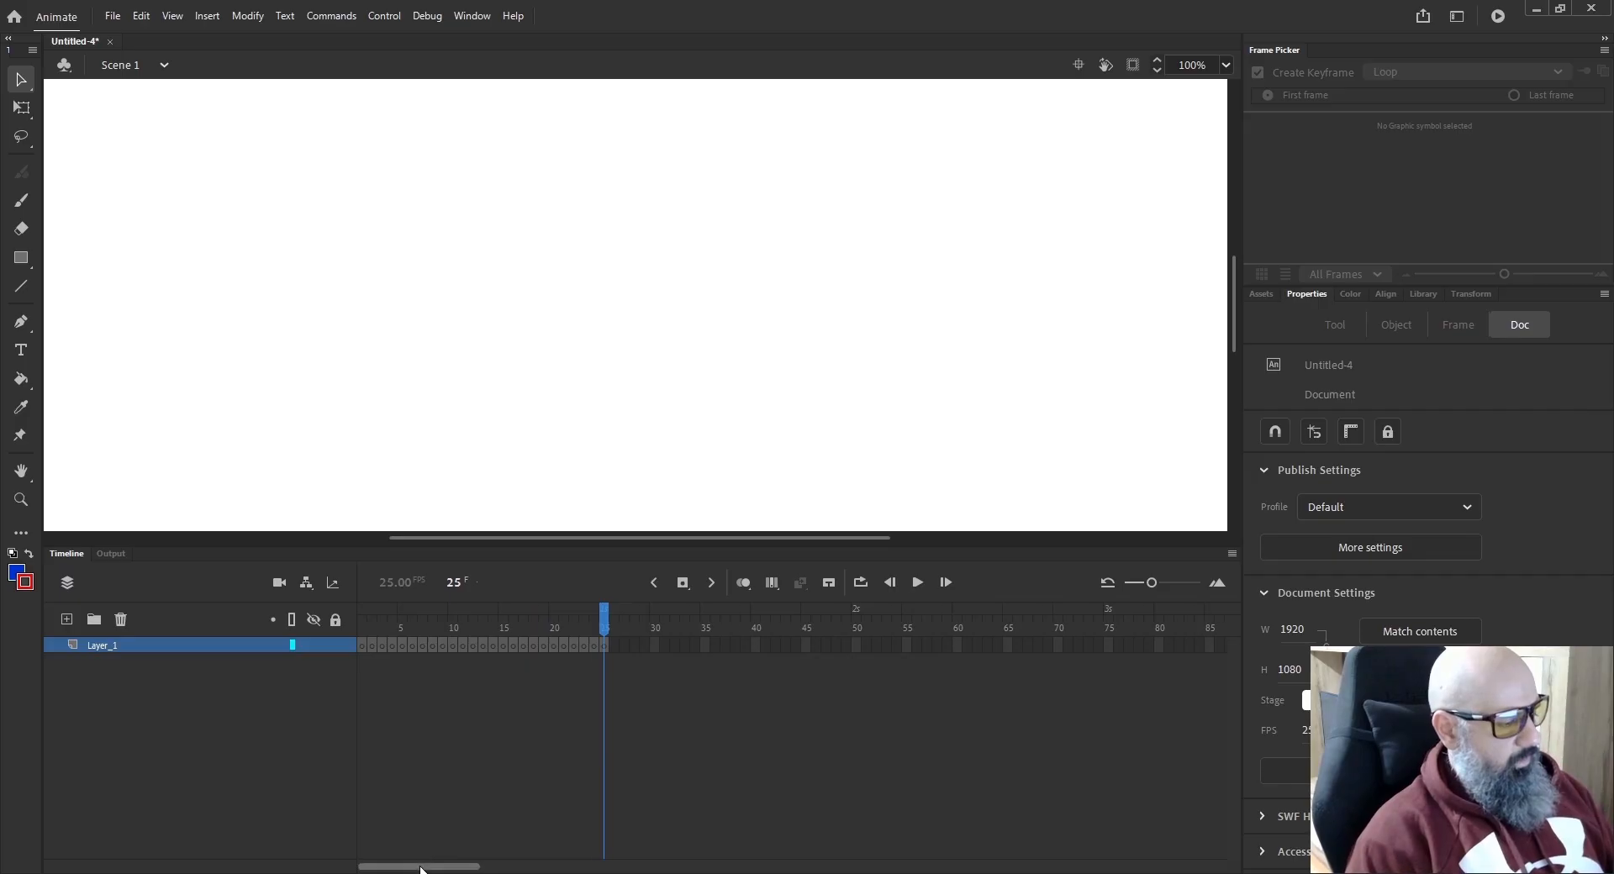
scroll(421, 869, right, 15)
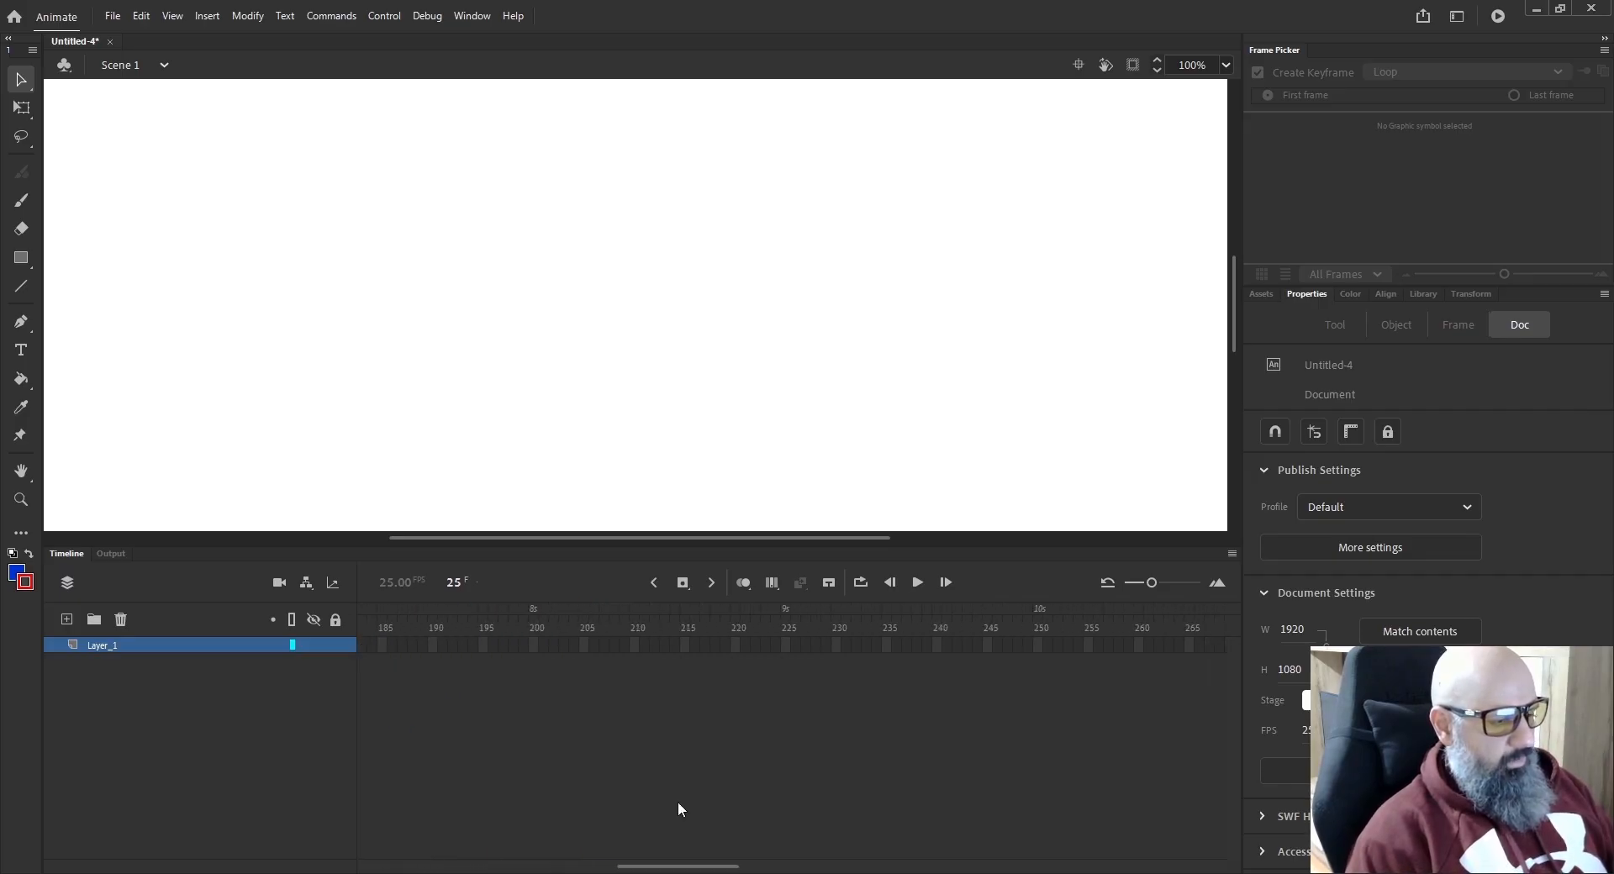
scroll(664, 869, left, 15)
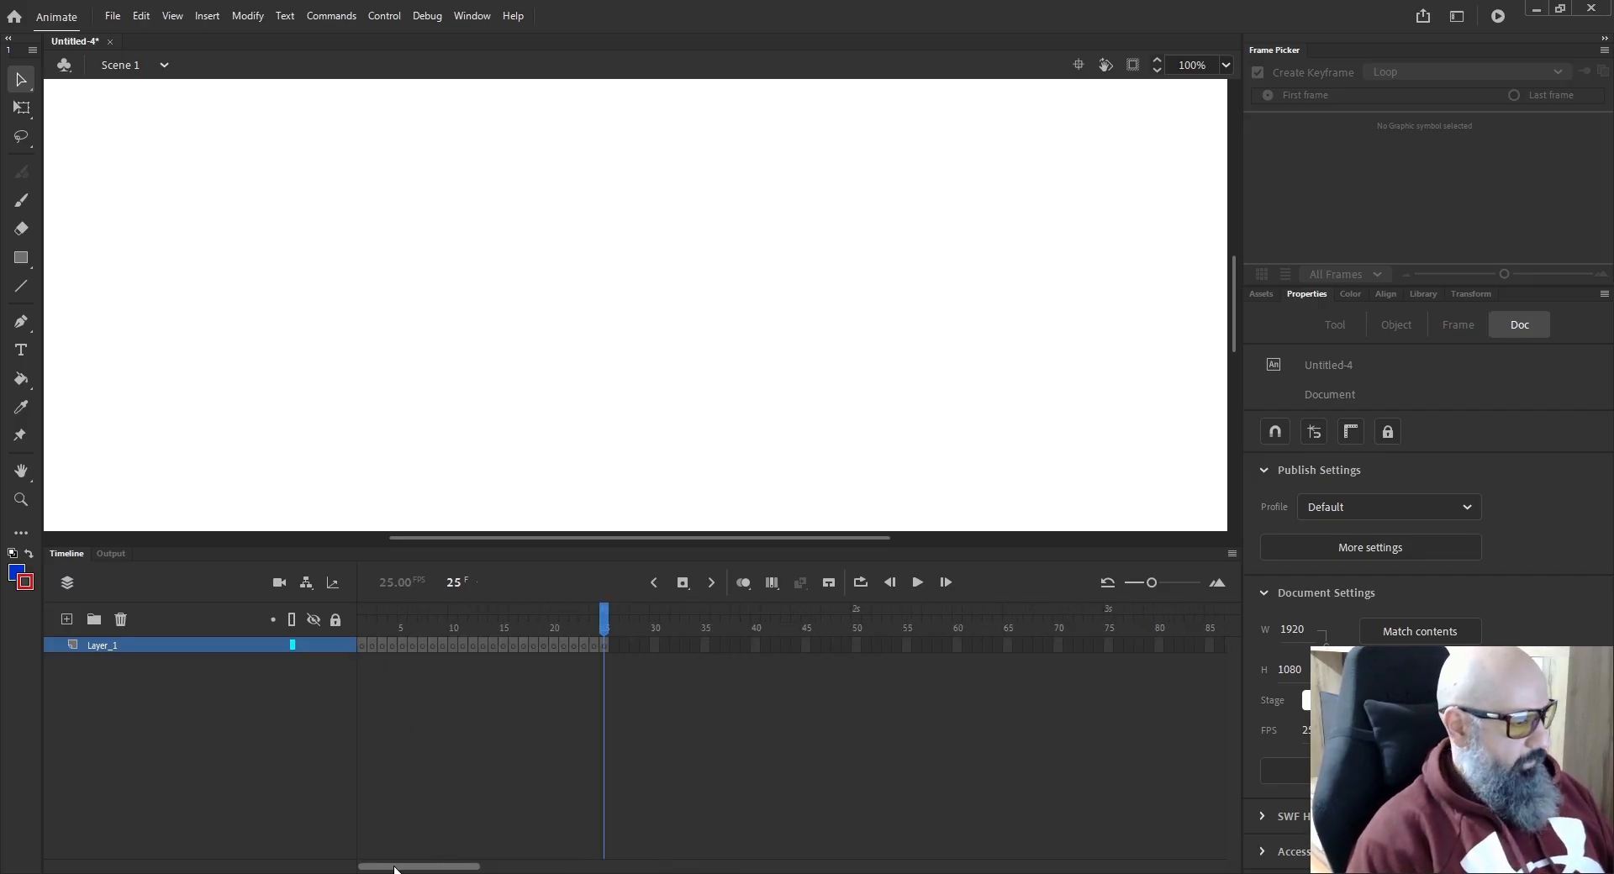
Remove frames 2 to 25 from Layer_1 so that only its first frame is left.
double_click(373, 648)
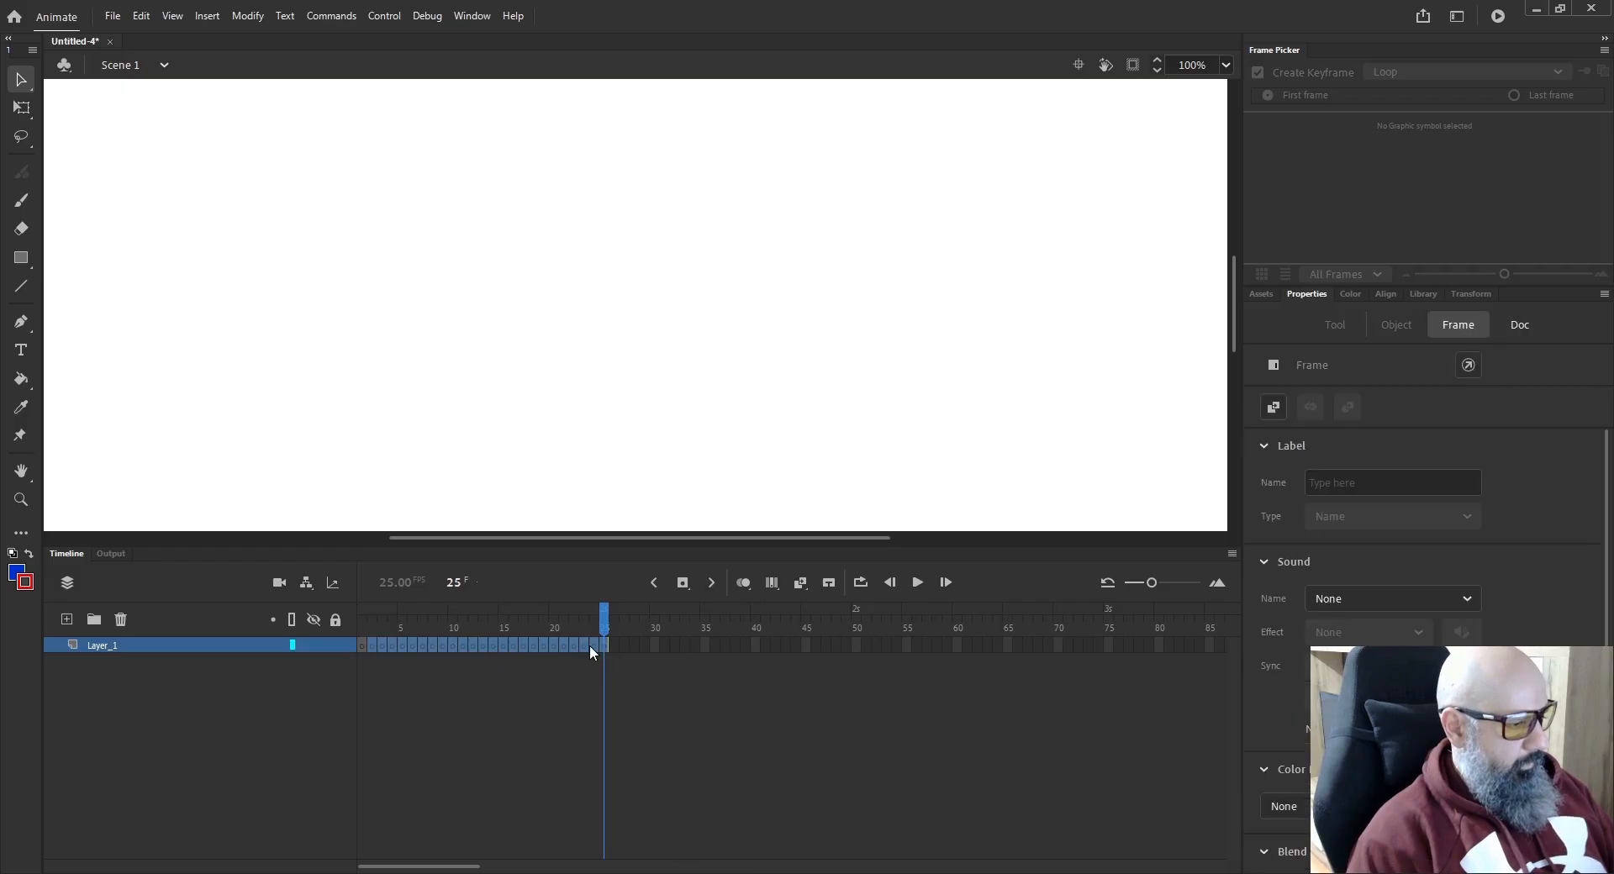
key(ctrl+z)
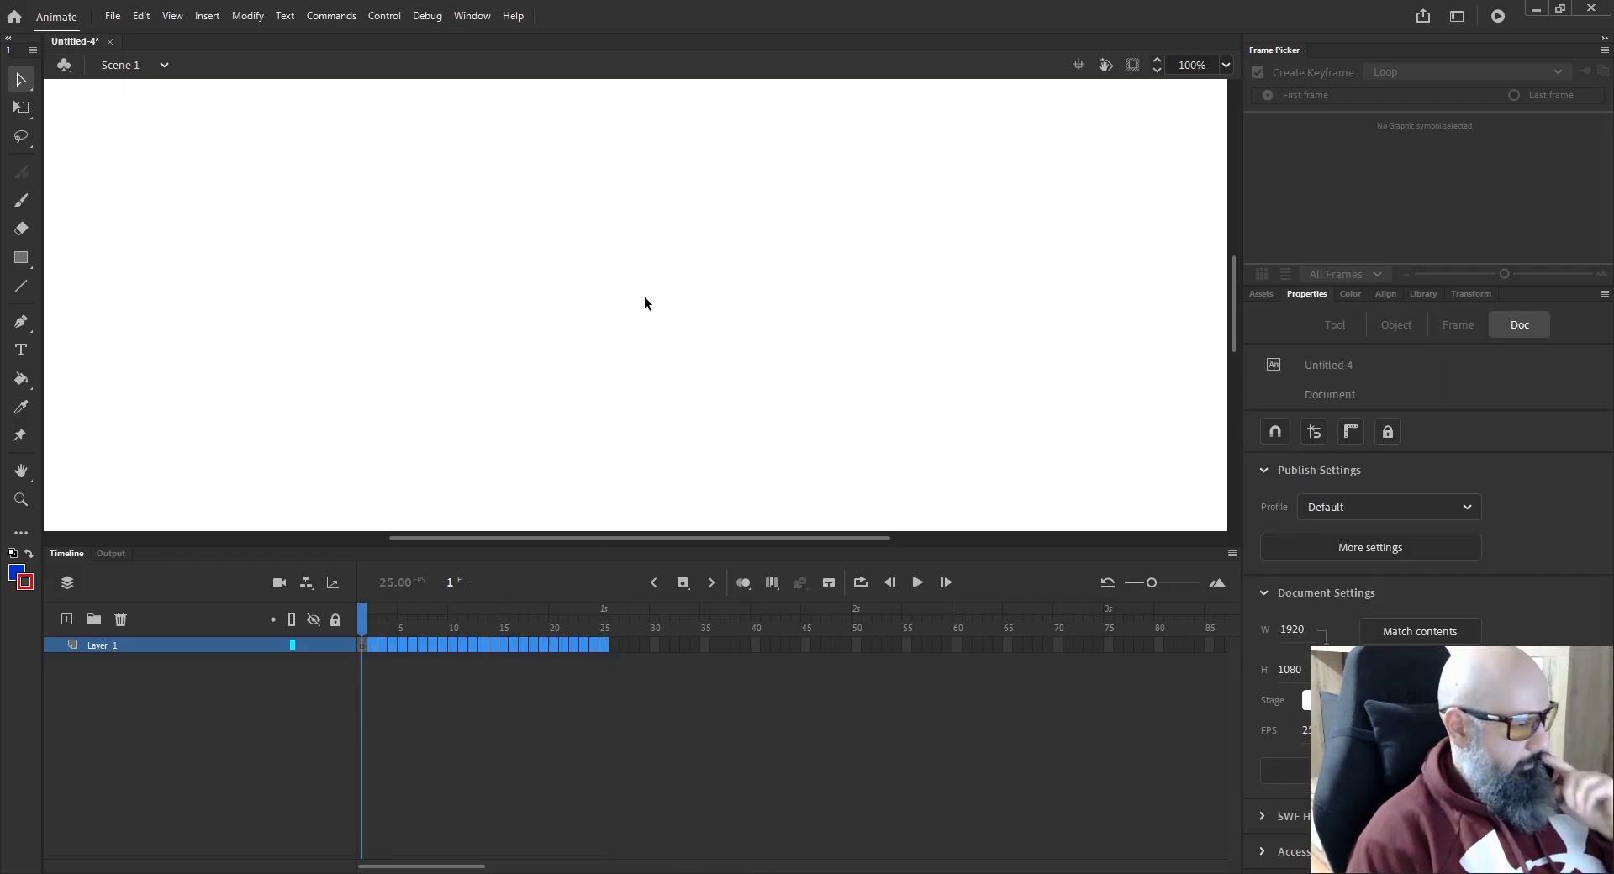
Make the timeline's layer list slightly narrower to give the frame grid more room.
drag(358, 638, 361, 639)
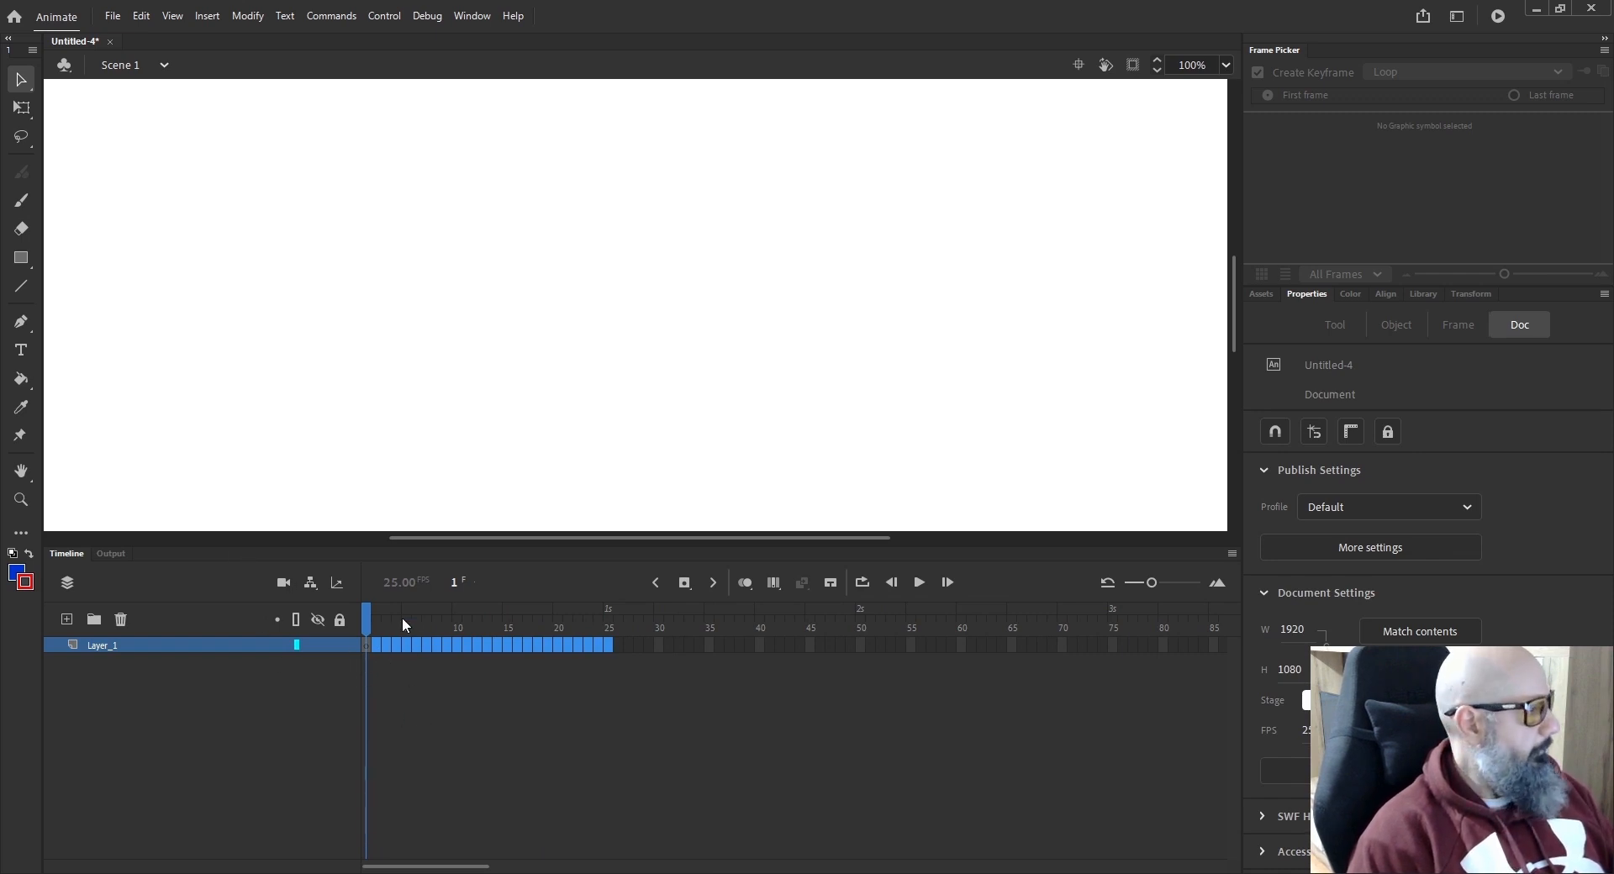
drag(362, 689, 335, 685)
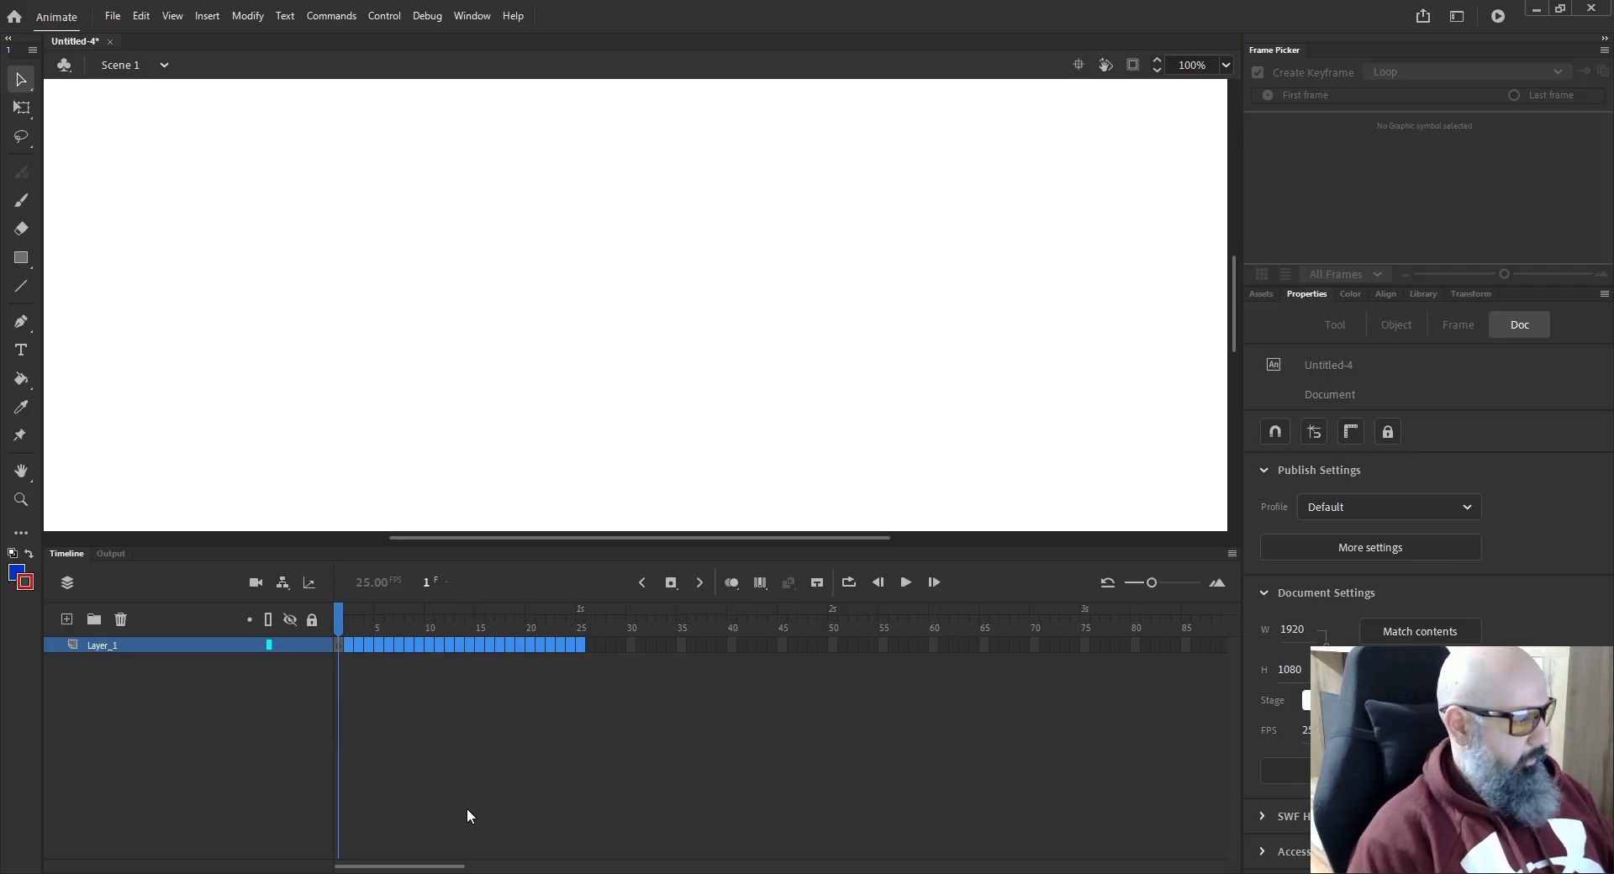
click(341, 624)
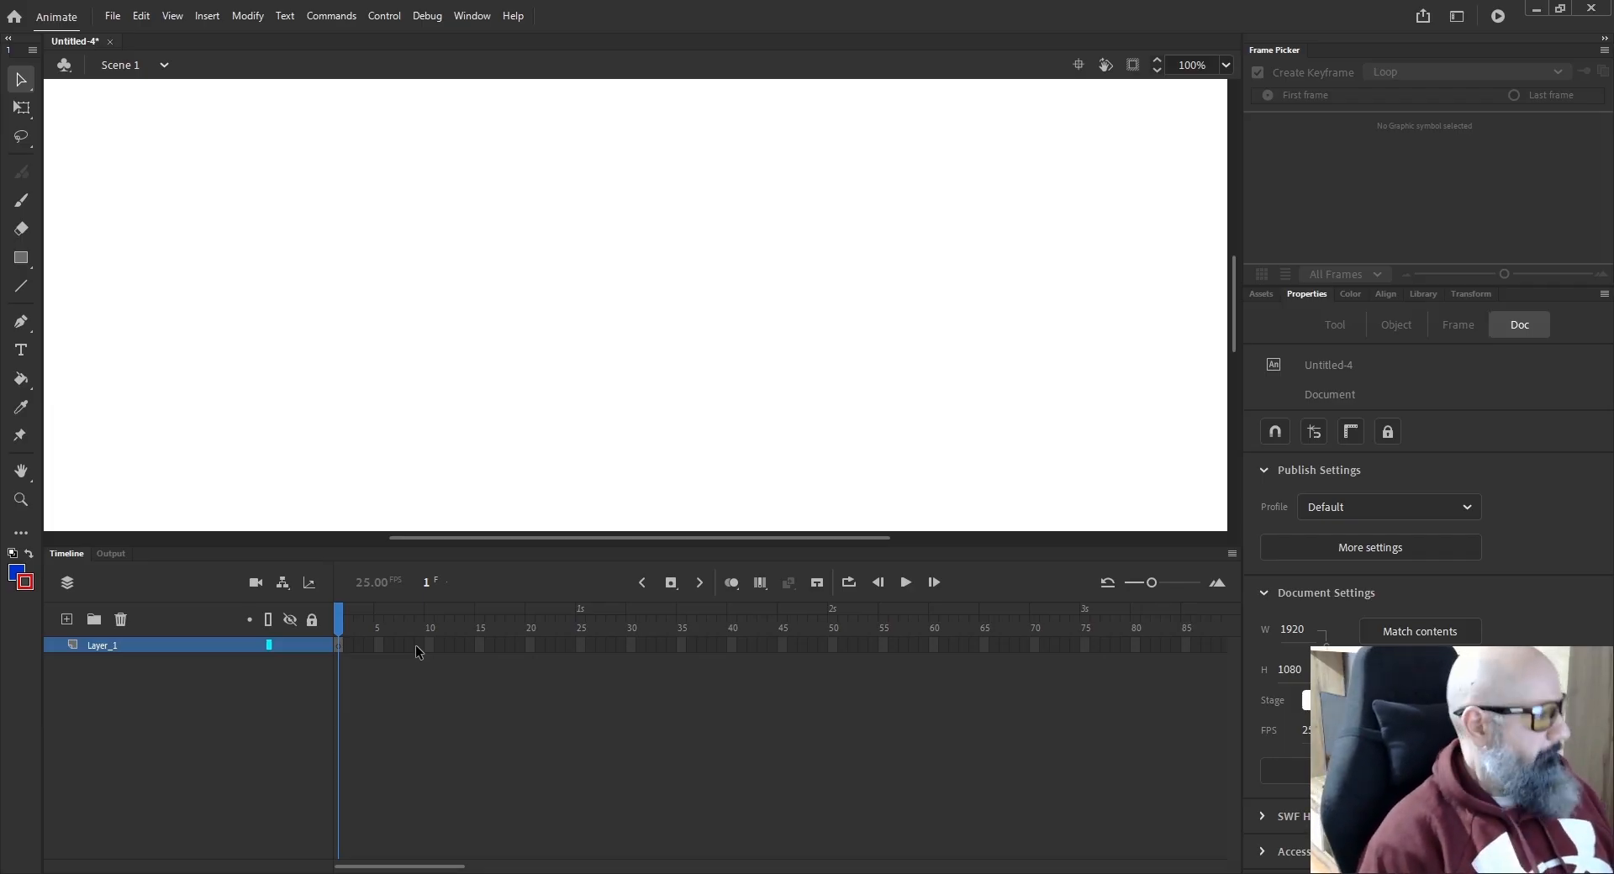
click(340, 645)
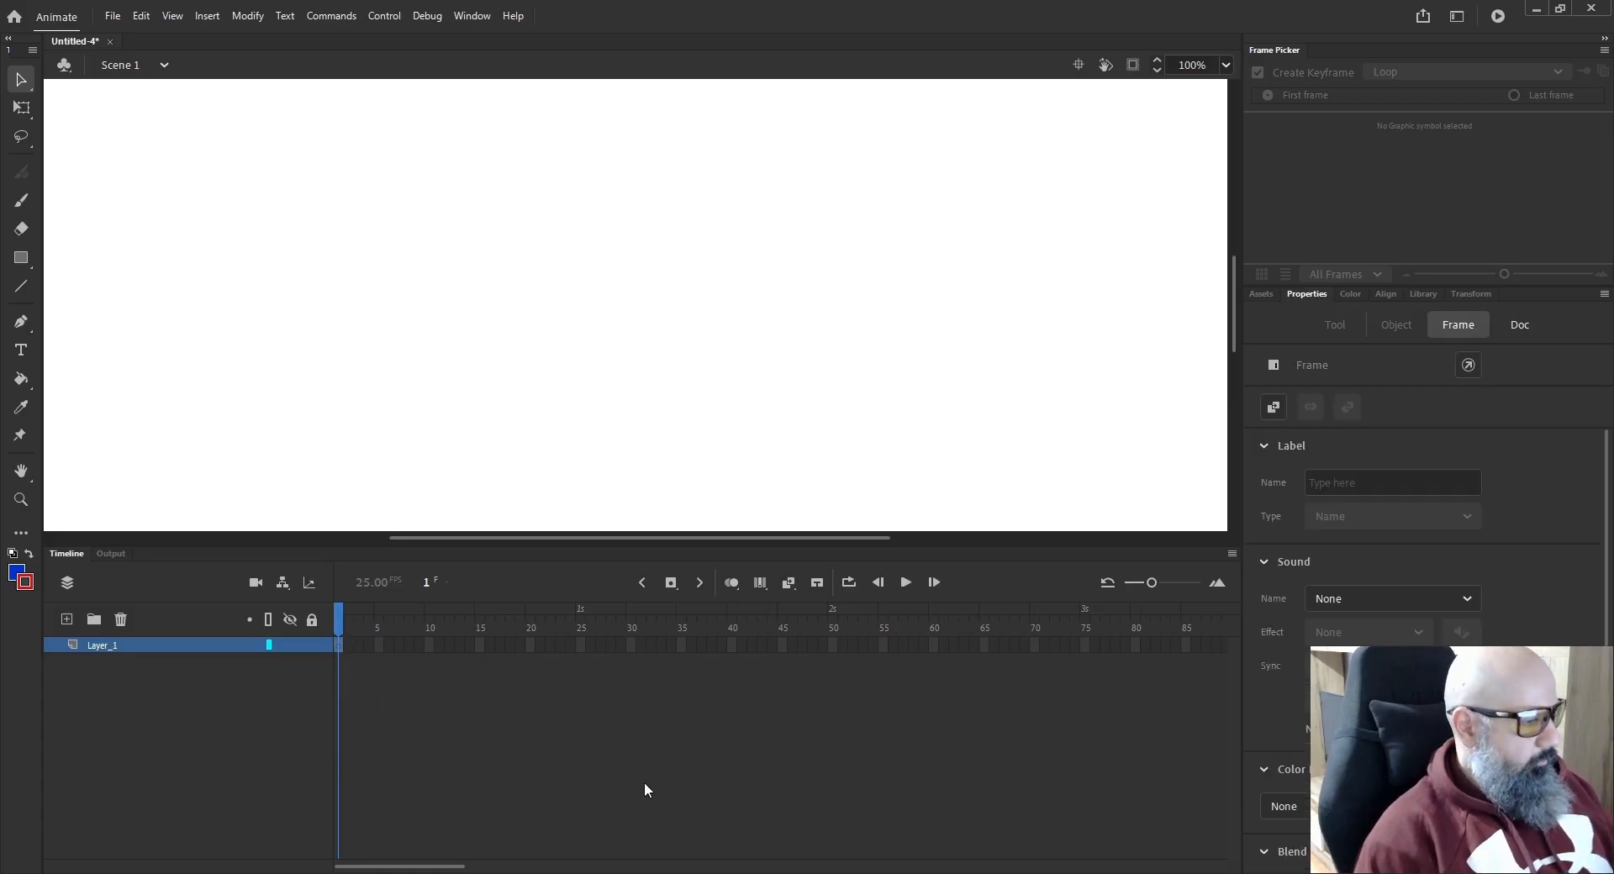
click(340, 645)
click(349, 645)
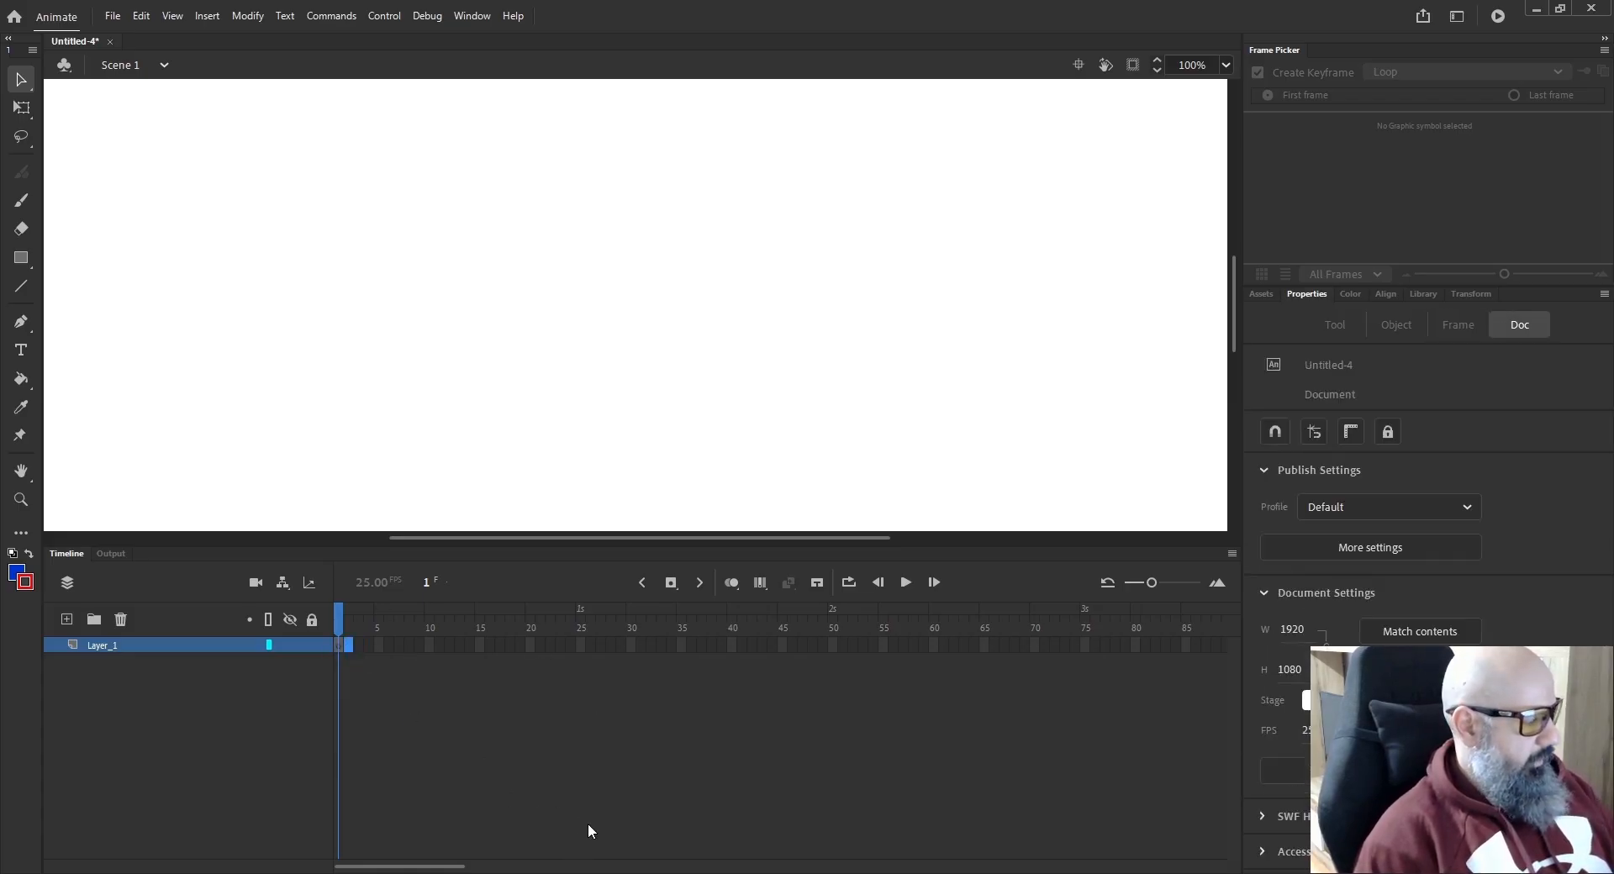
click(341, 650)
click(382, 685)
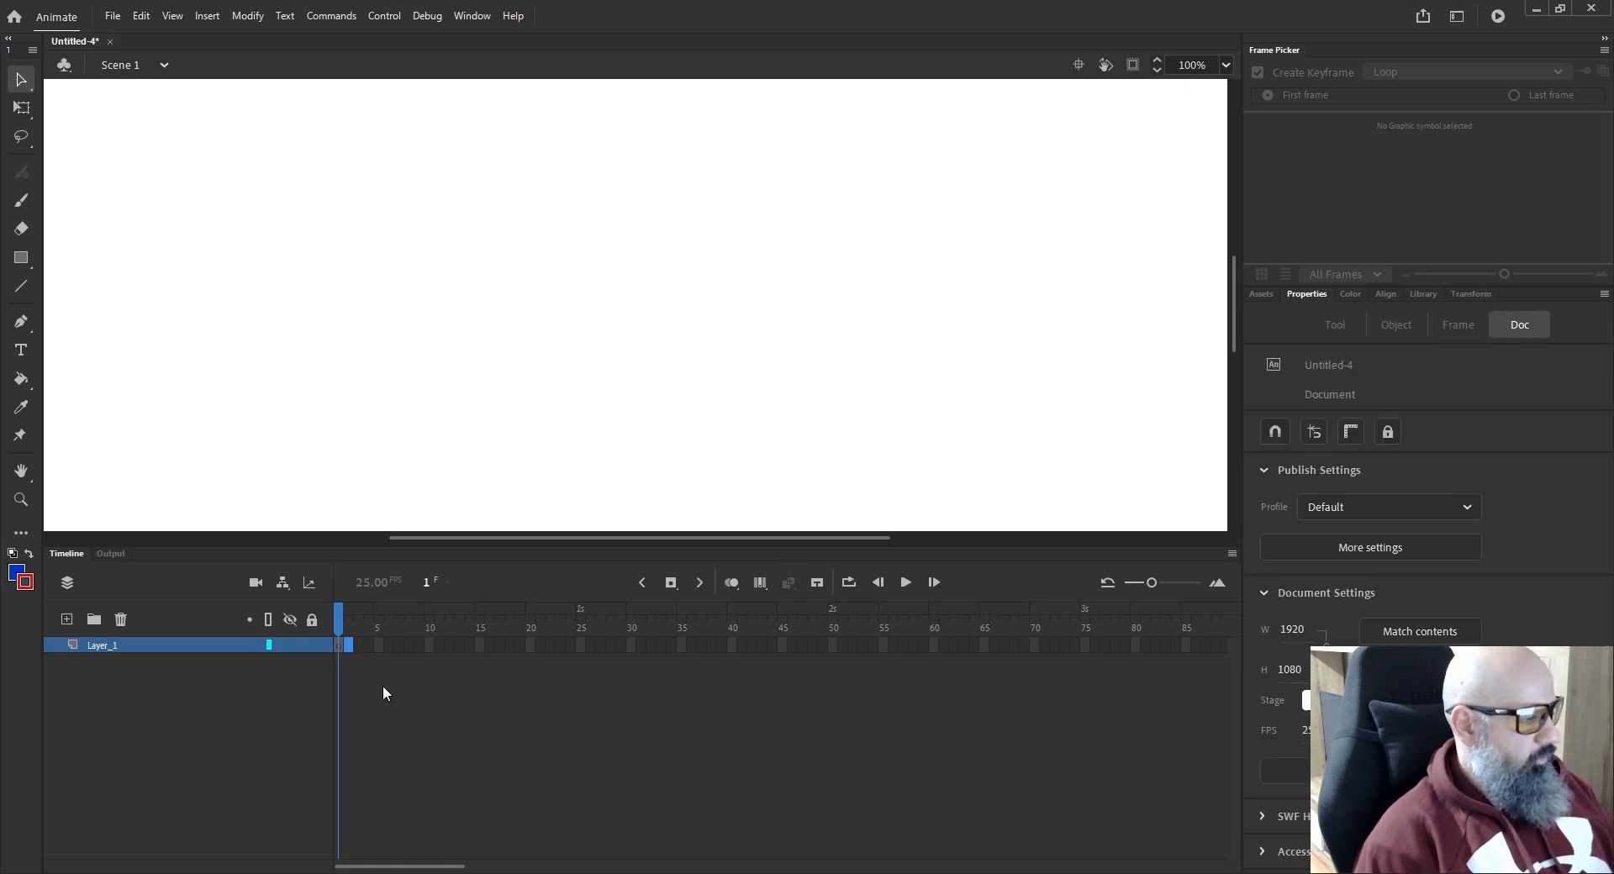
Draw a wavy, roughly vertical blue brush stroke on frame 1 of Layer_1.
click(337, 646)
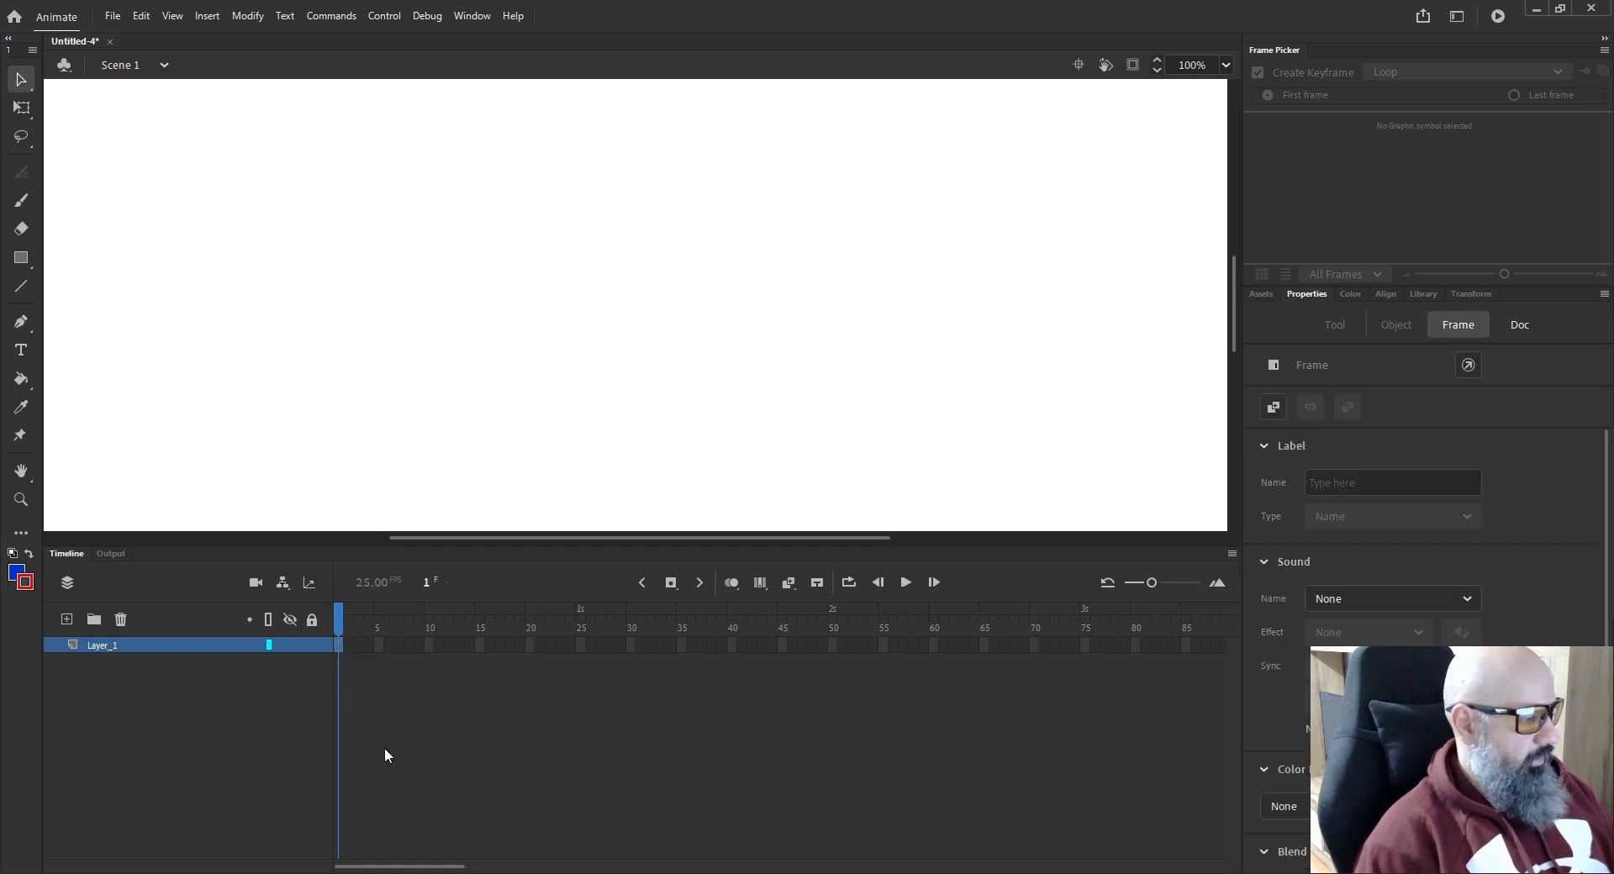
key(b)
mouse_move(593, 162)
mouse_down()
mouse_move(618, 220)
mouse_move(531, 420)
mouse_up()
Insert a blank keyframe at frame 2 of Layer_1, directly after the wavy stroke's frame.
click(343, 629)
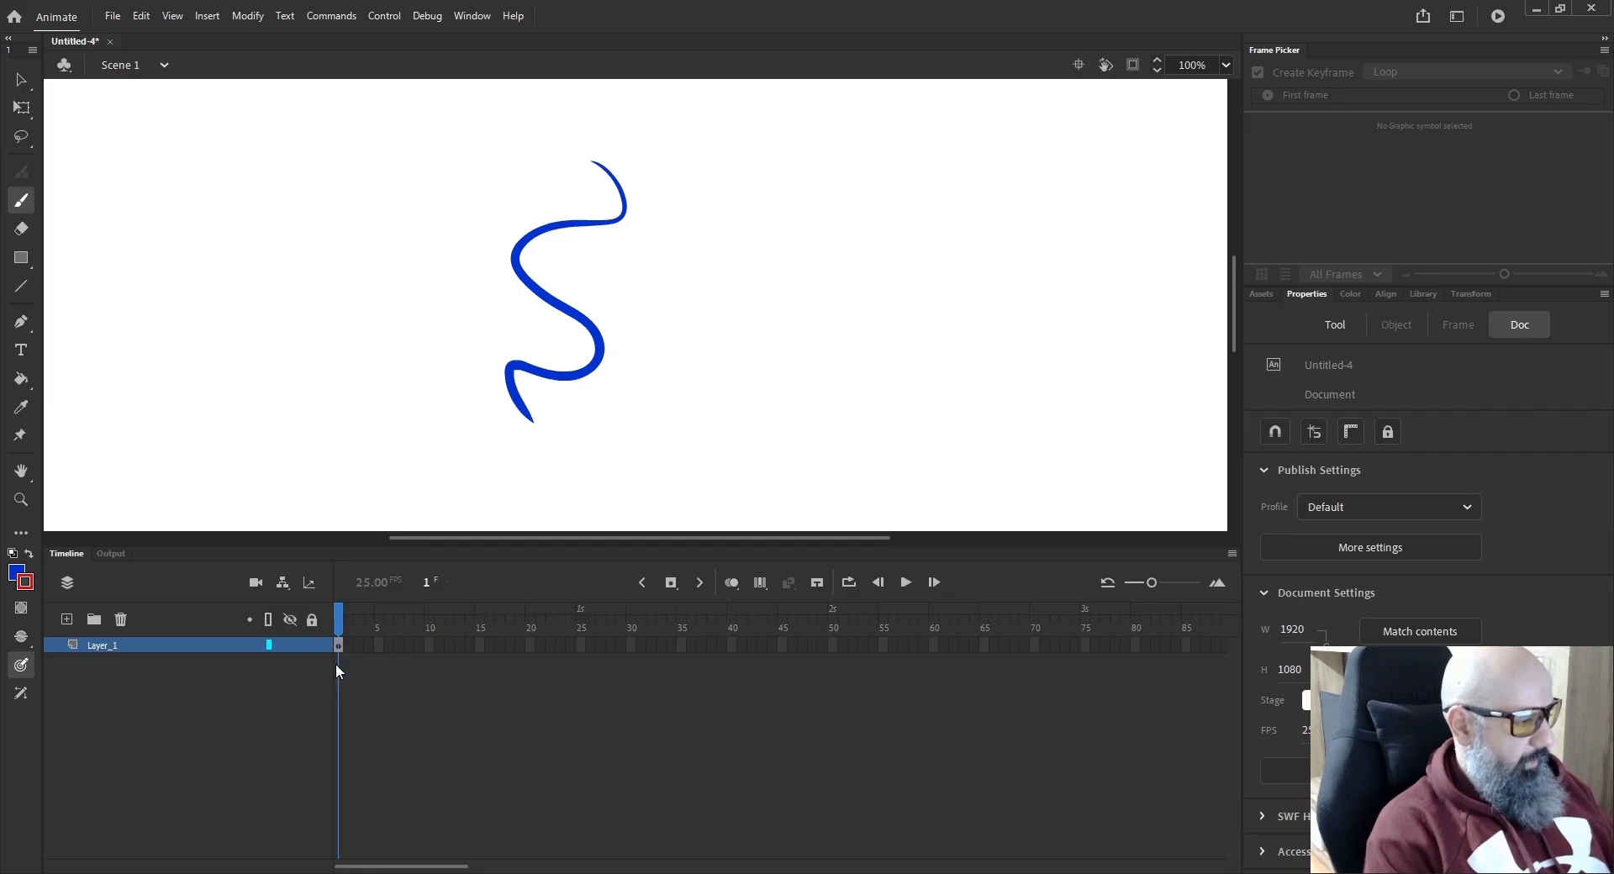
click(347, 646)
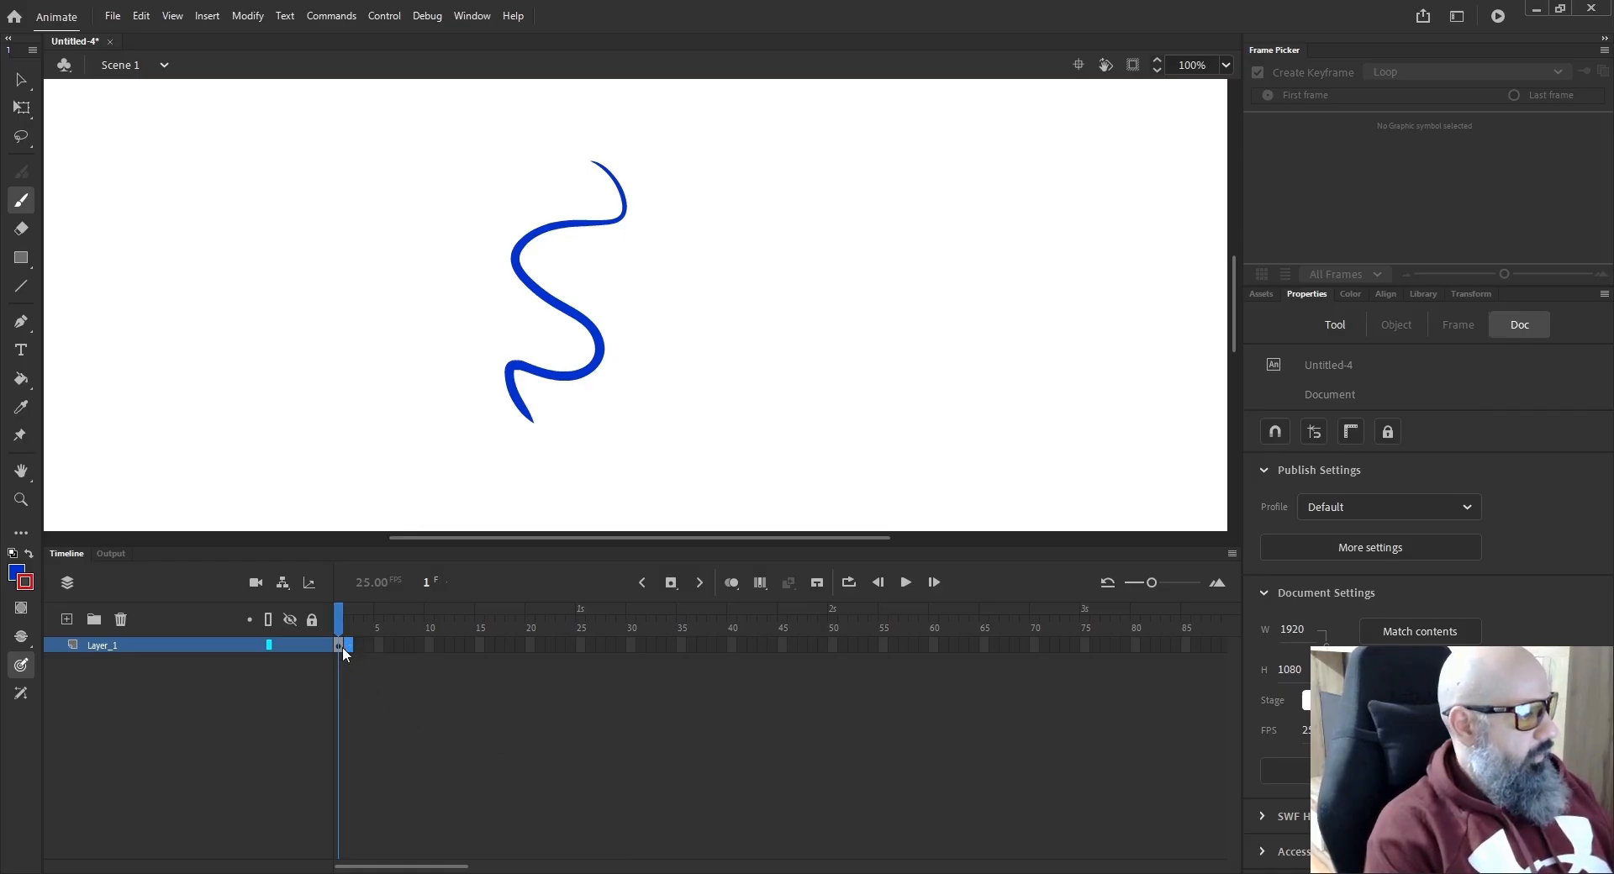
key(period)
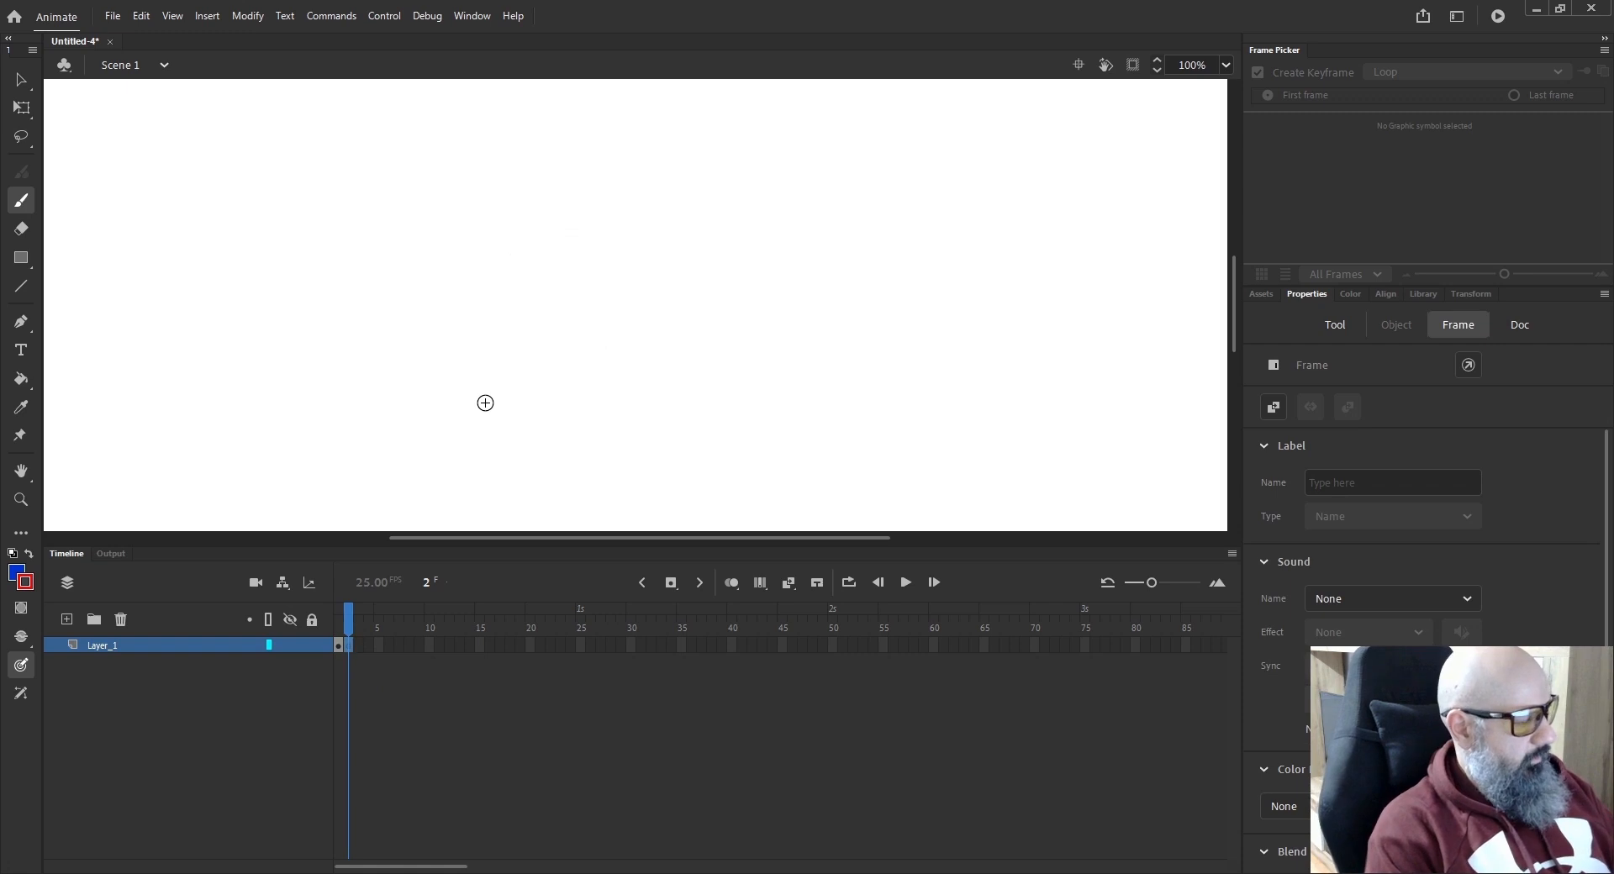
click(375, 766)
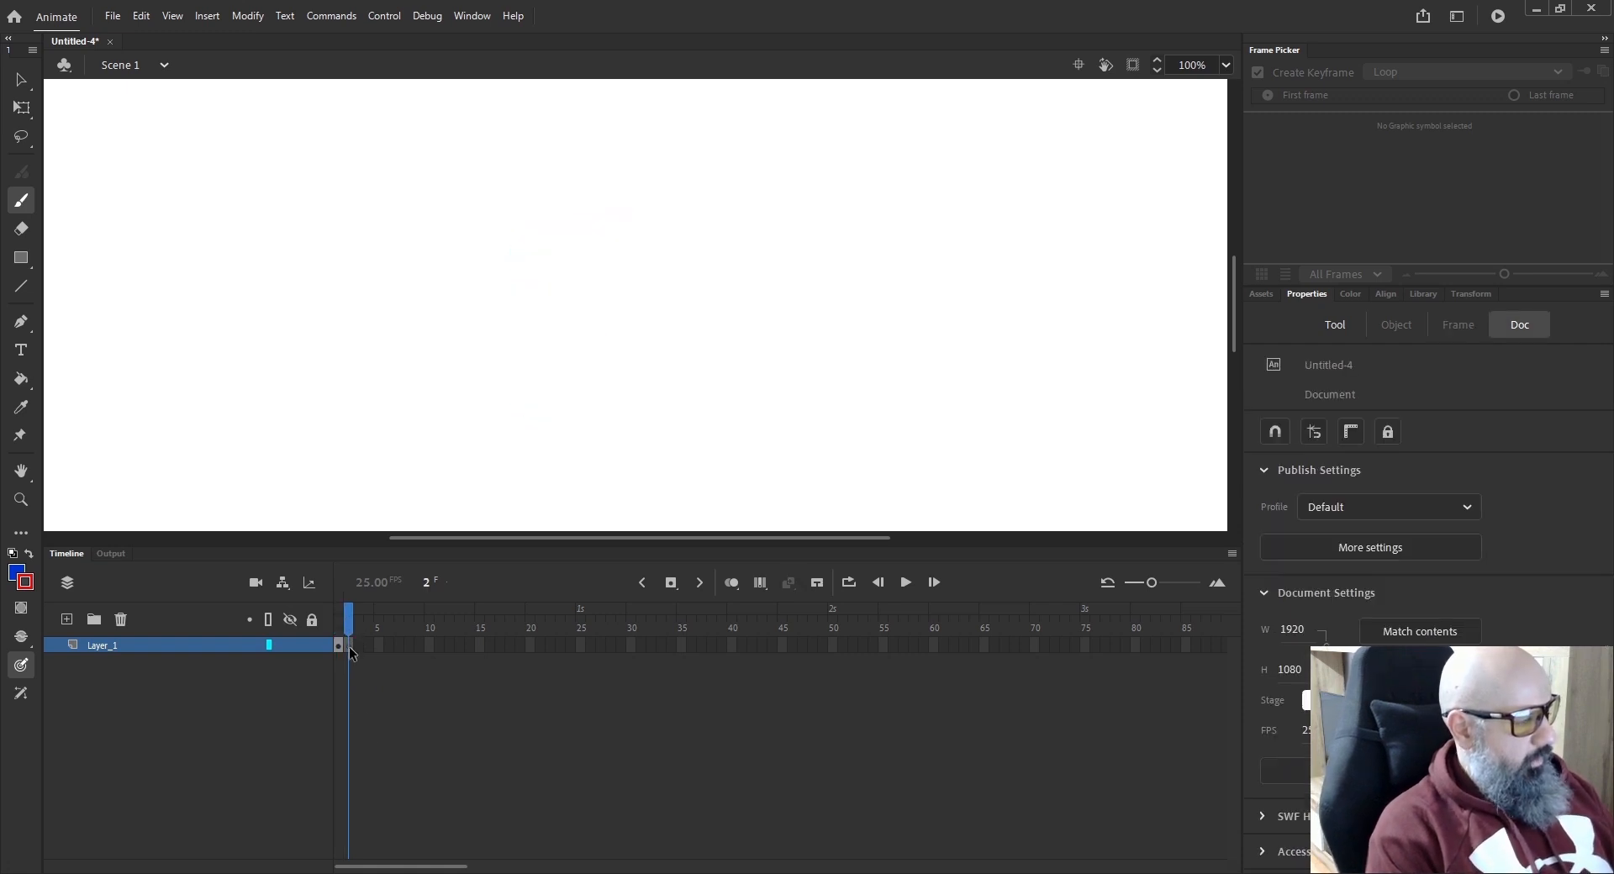
right_click(352, 649)
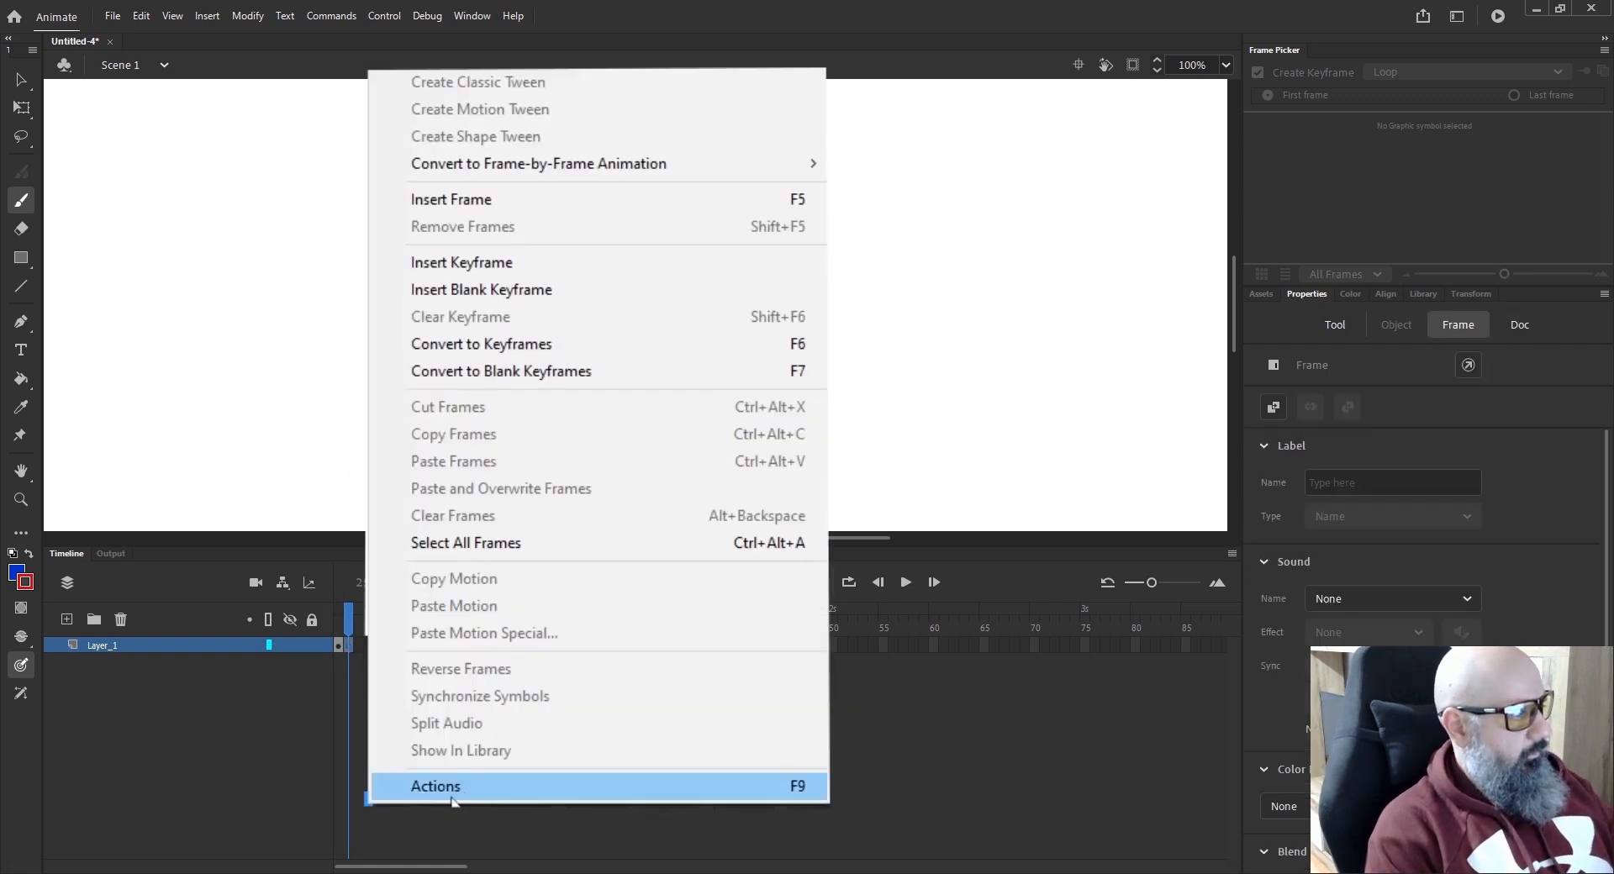
click(522, 293)
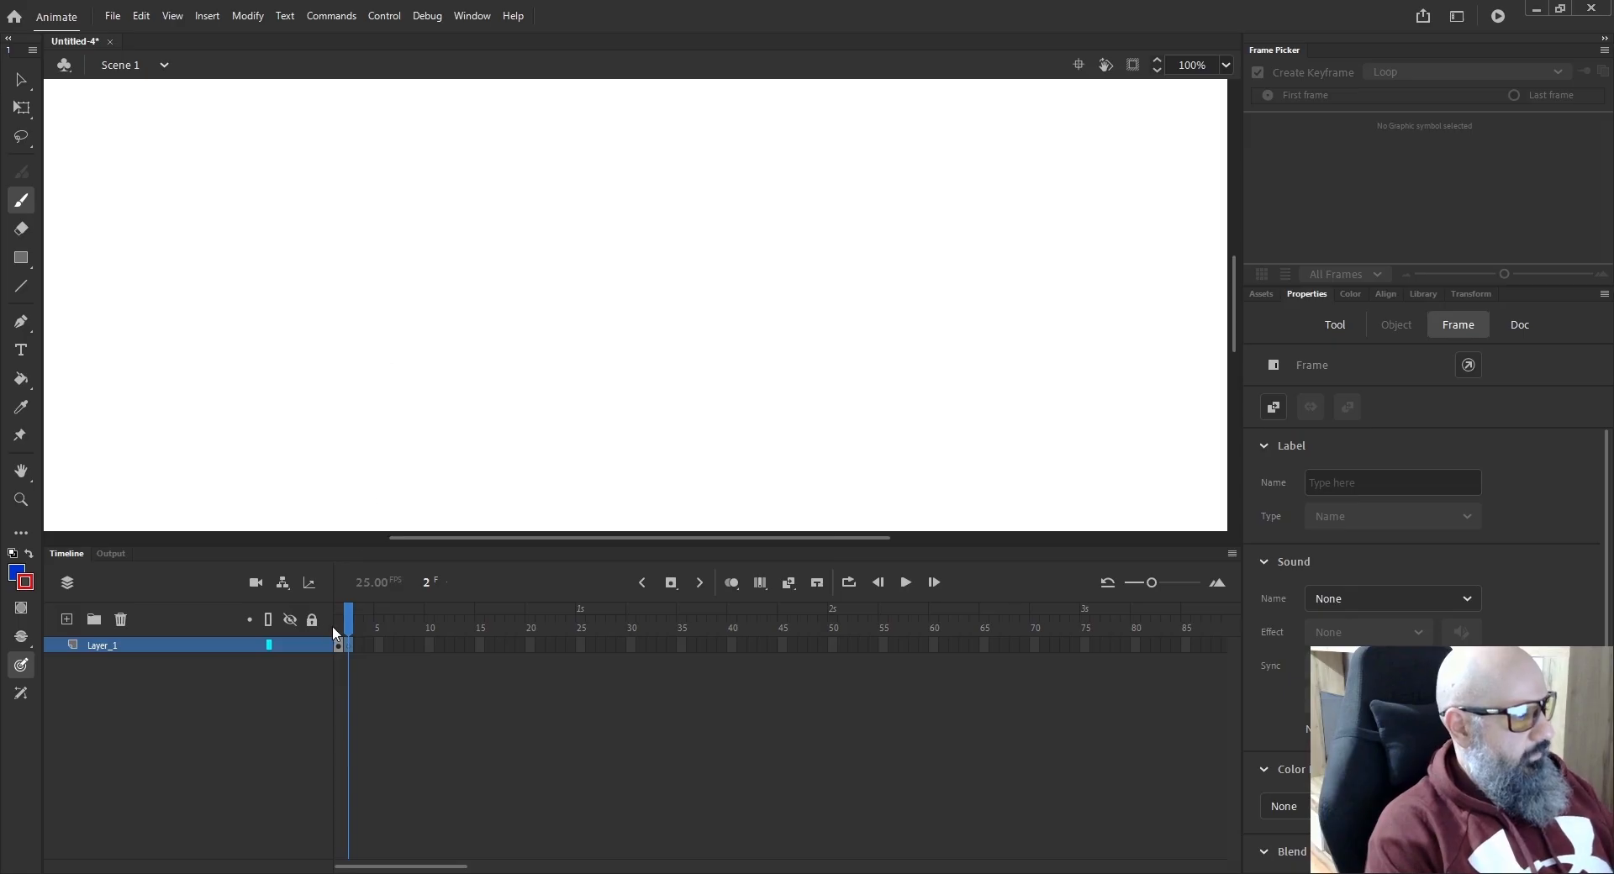
Draw a large, nearly closed blue brush circle on frame 2 and compare it with frame 1.
click(341, 631)
click(348, 644)
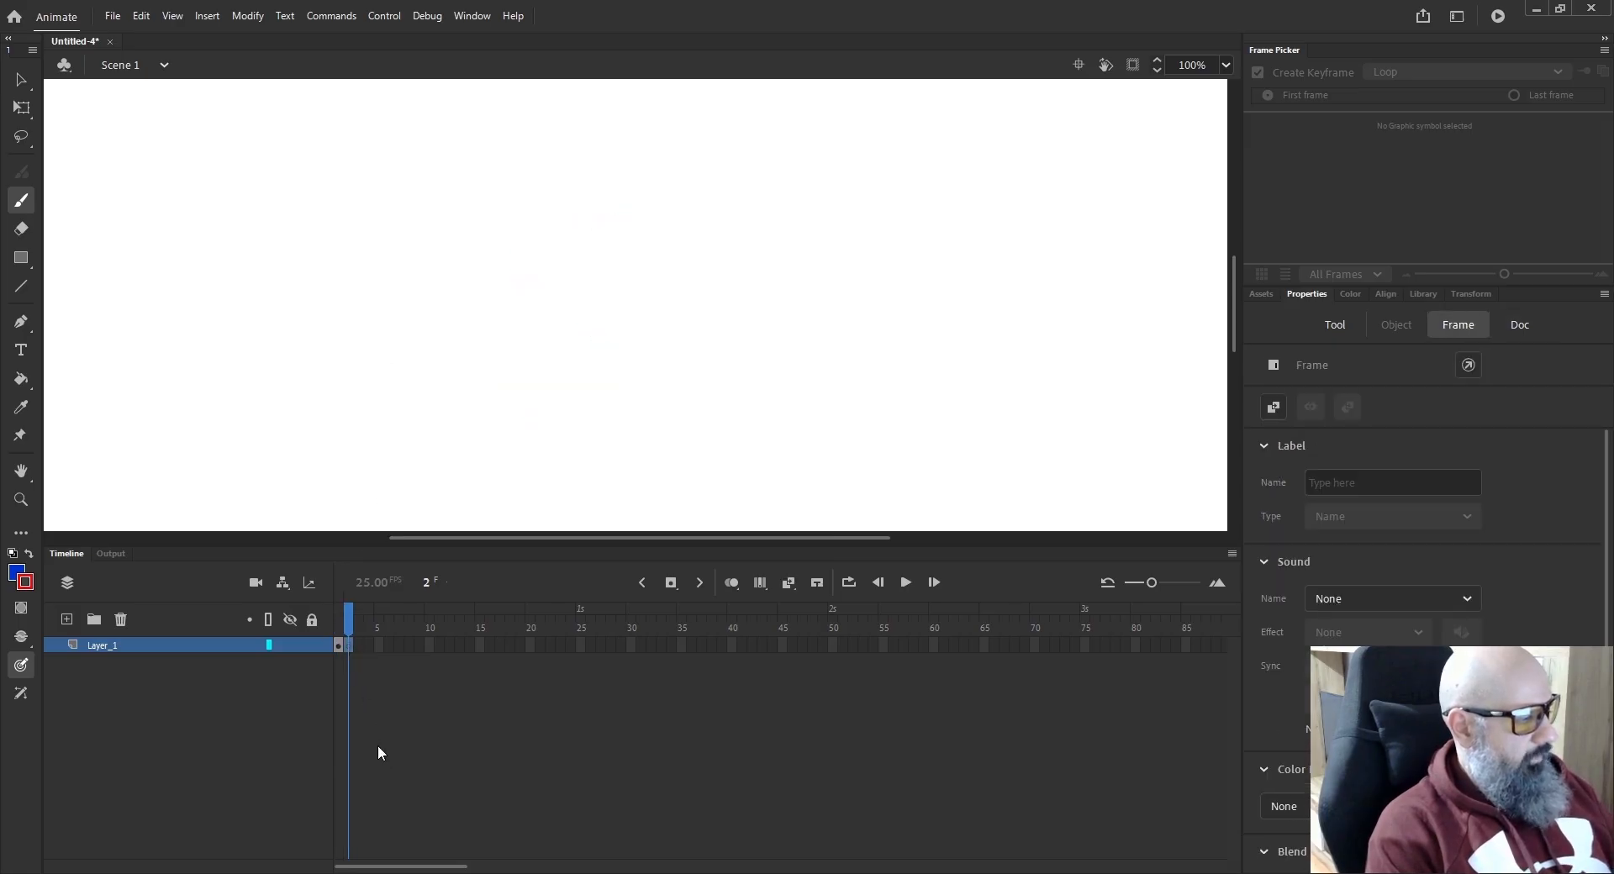
drag(348, 624, 348, 622)
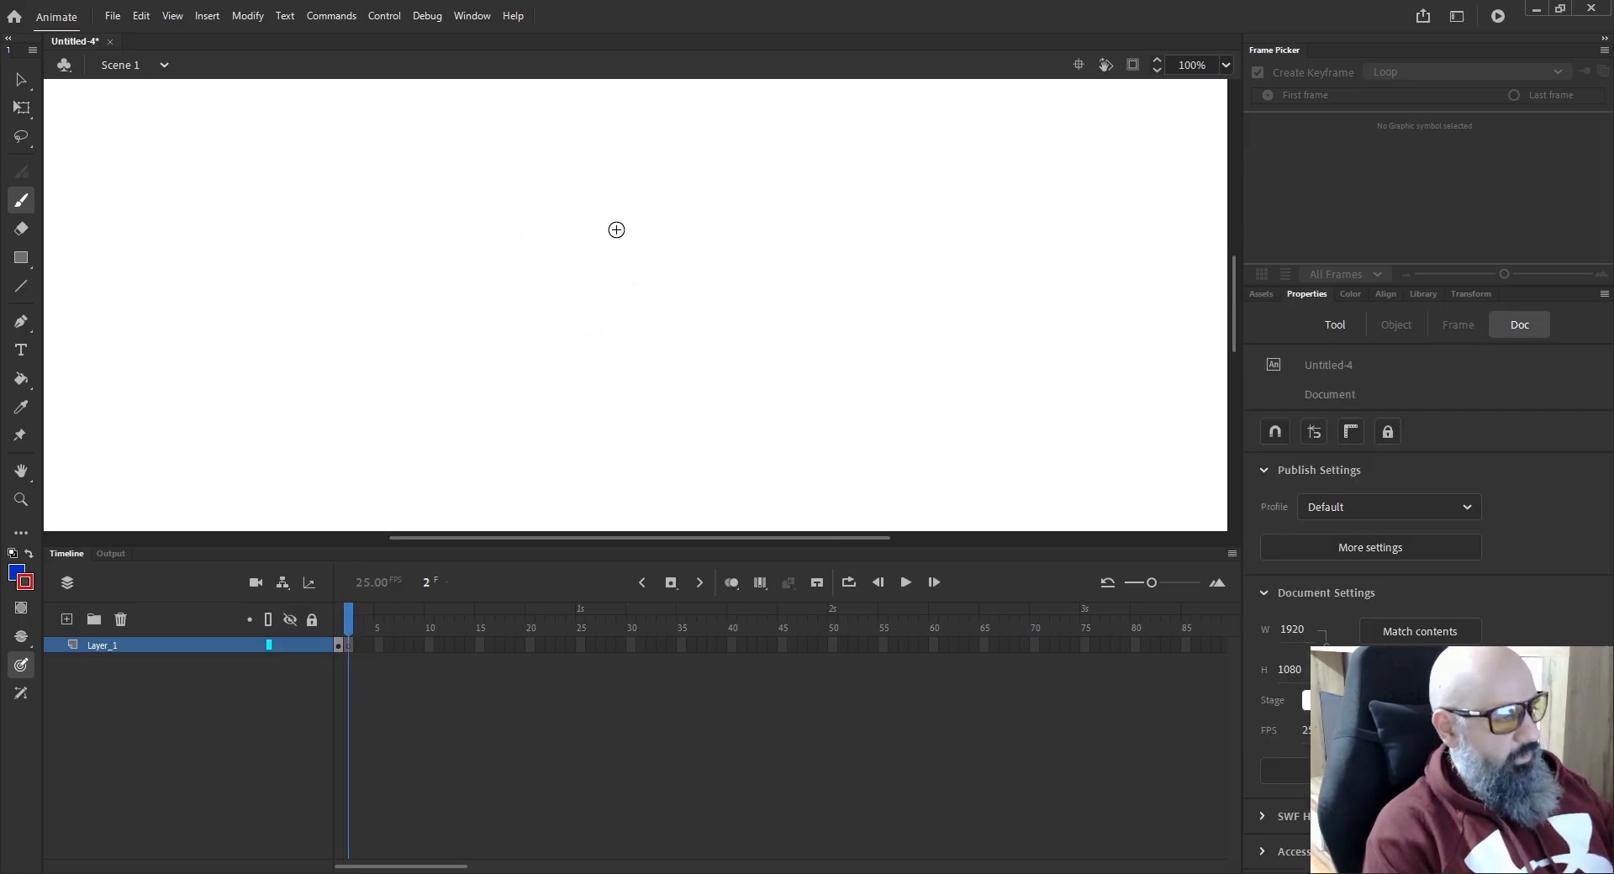
drag(568, 211, 504, 313)
drag(348, 624, 348, 624)
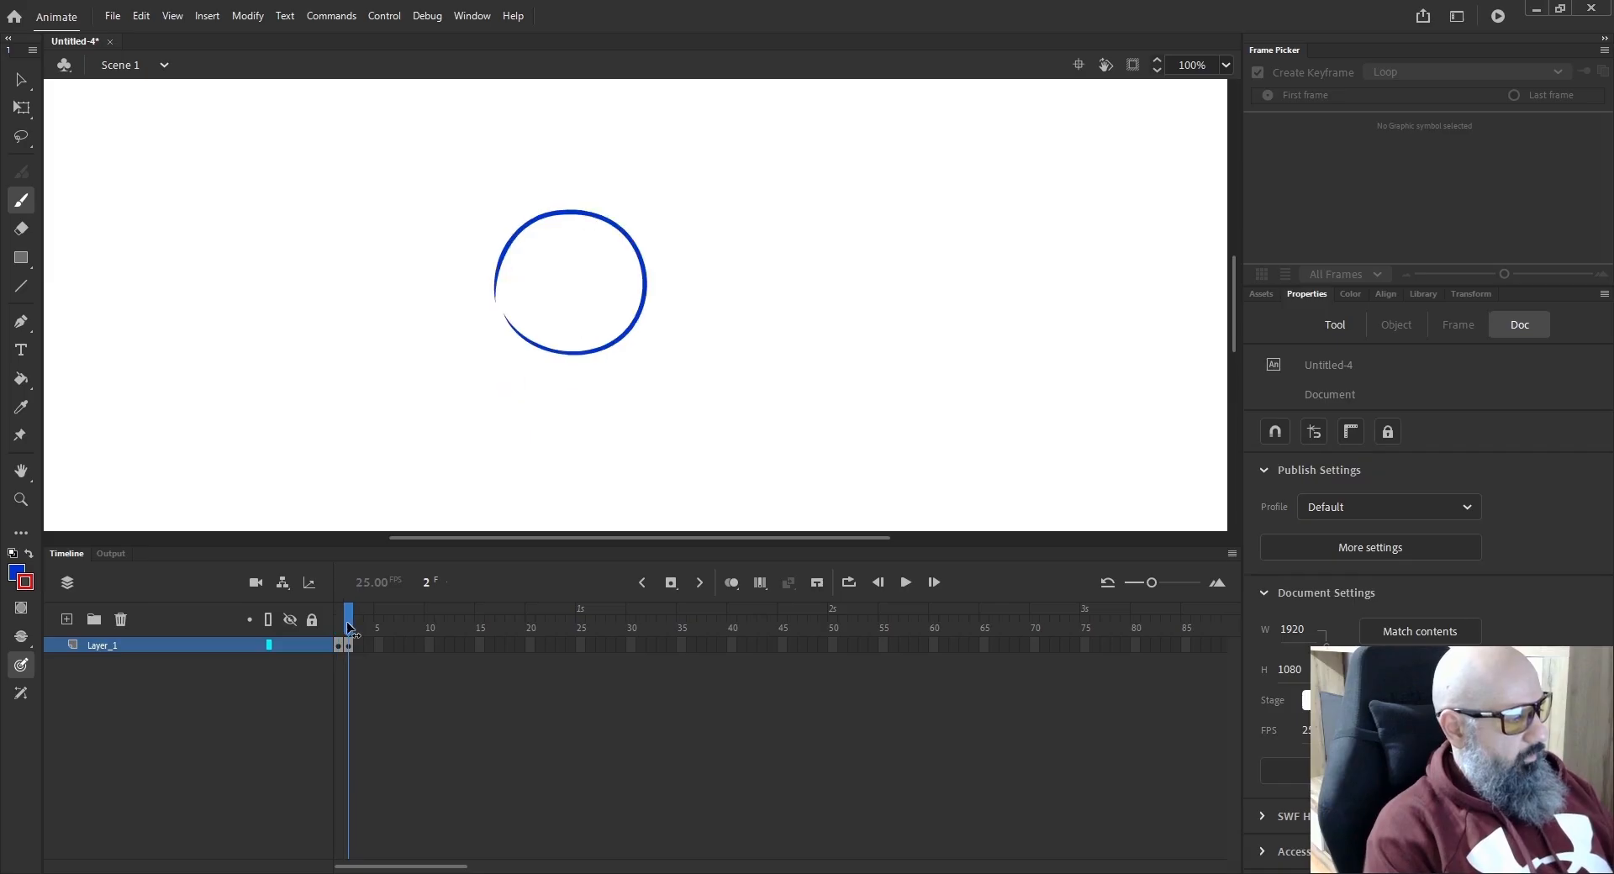
Insert a keyframe at frame 3 that repeats the circle, and flip between frames 2 and 3 to compare them.
click(671, 583)
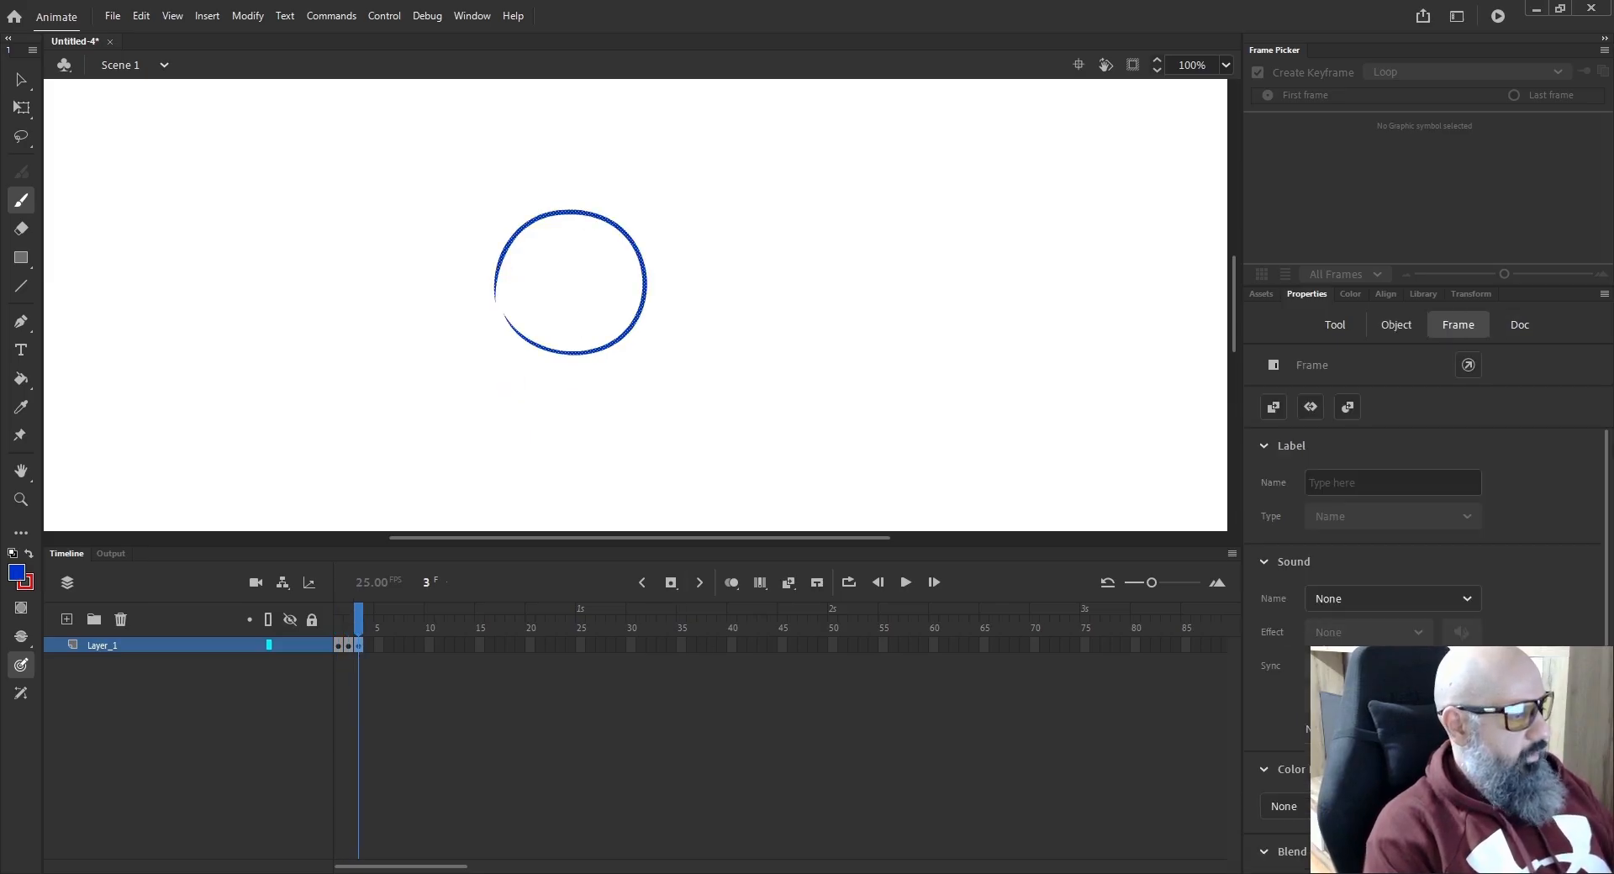
drag(344, 631, 358, 626)
click(348, 648)
click(358, 647)
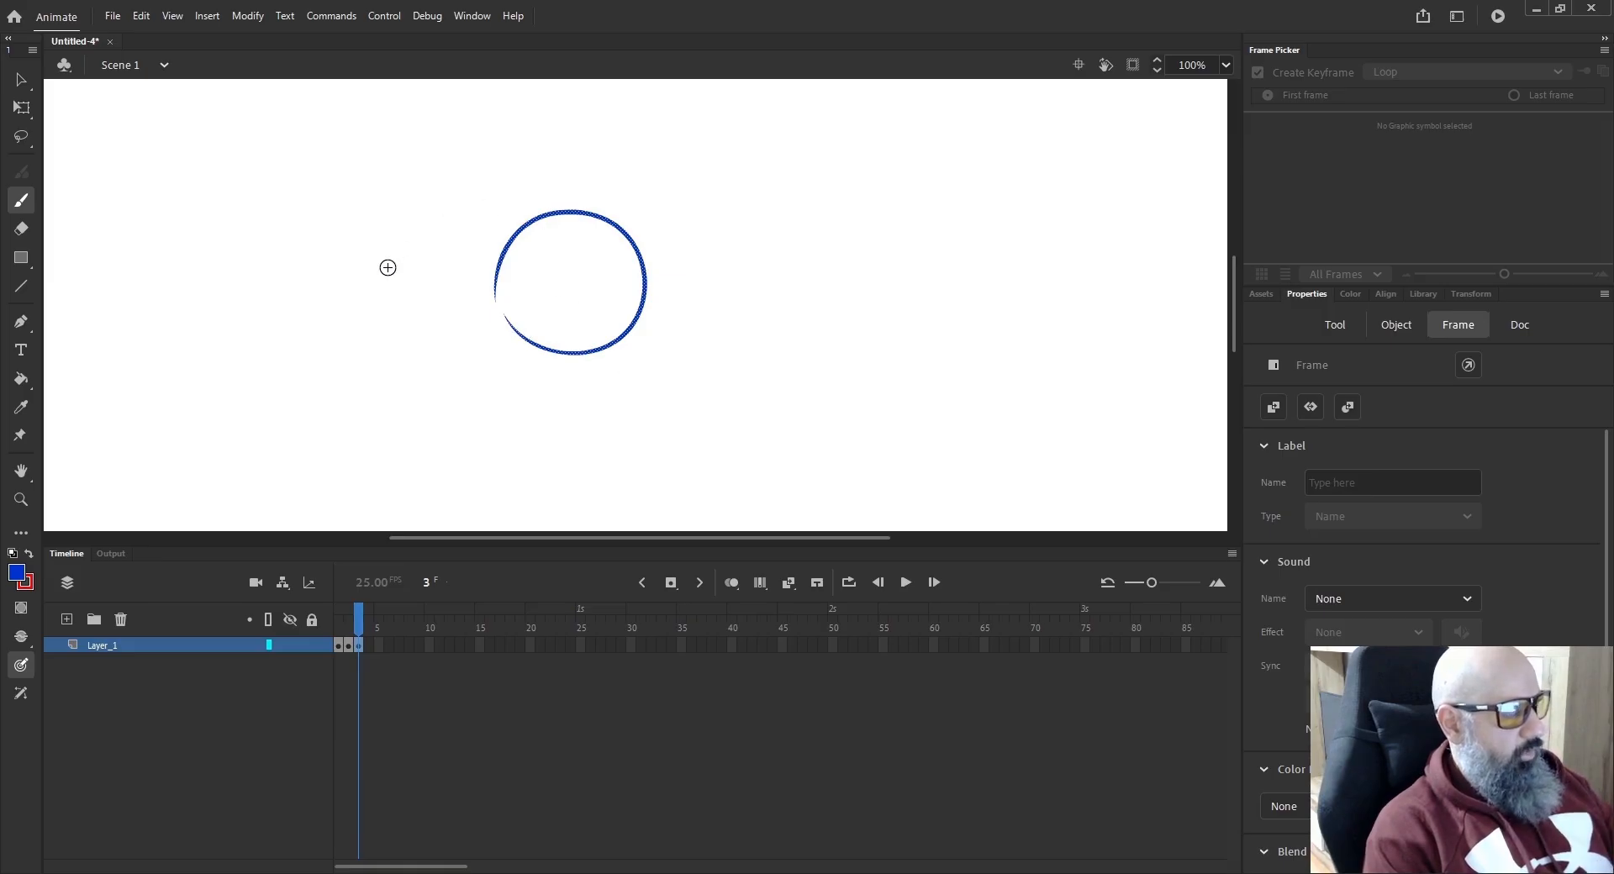
click(349, 646)
click(358, 646)
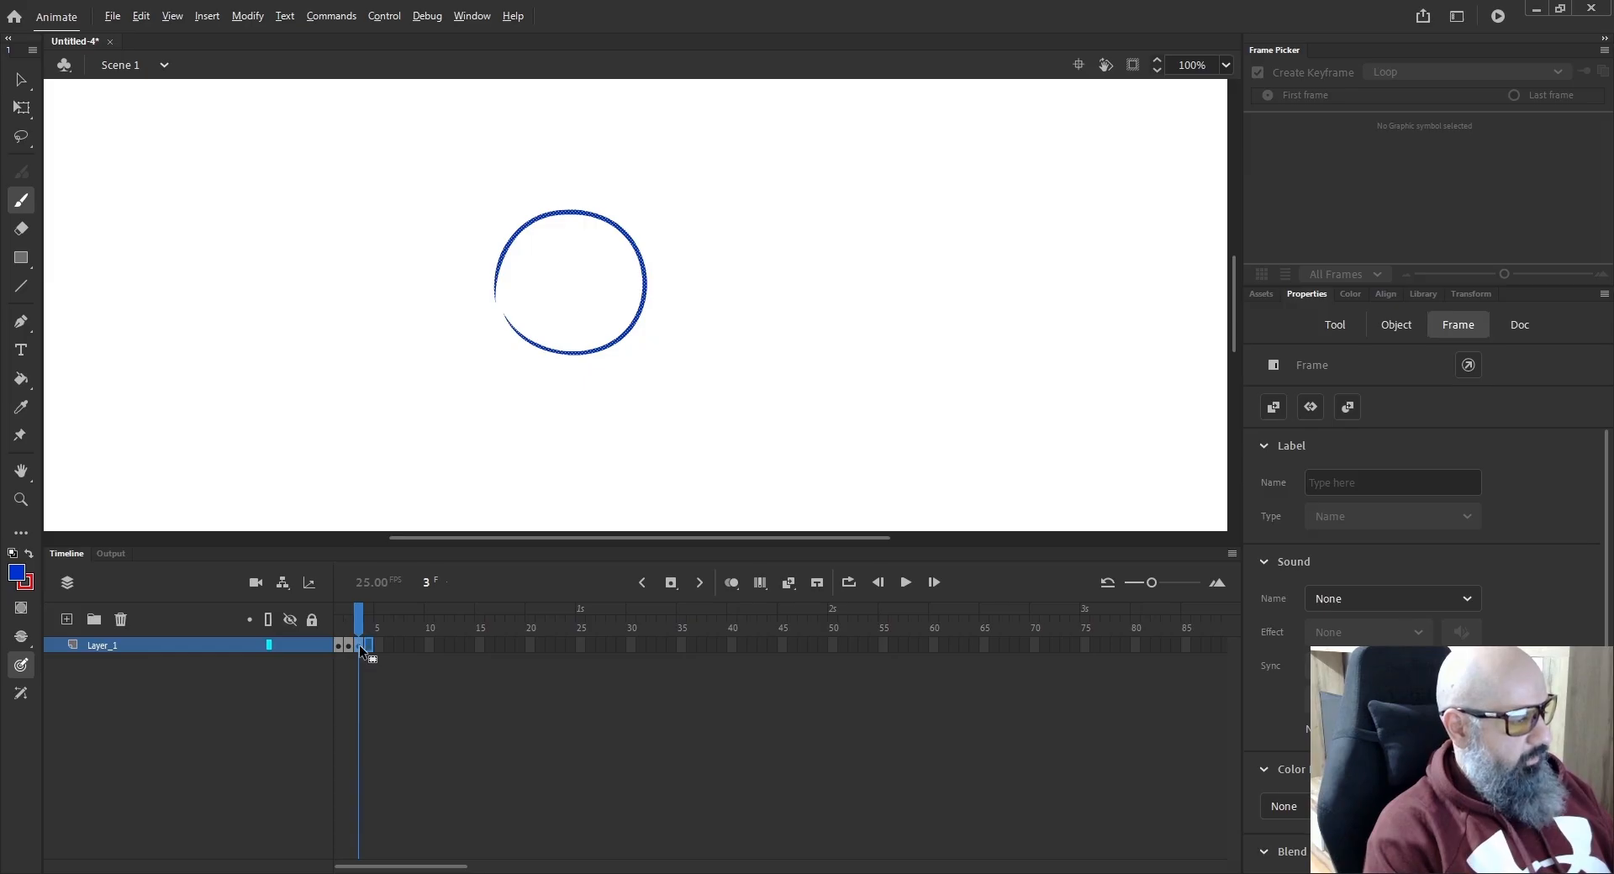
Add keyframes at frames 4 and 5 that repeat the circle, and run through the resulting frames.
drag(360, 645, 369, 623)
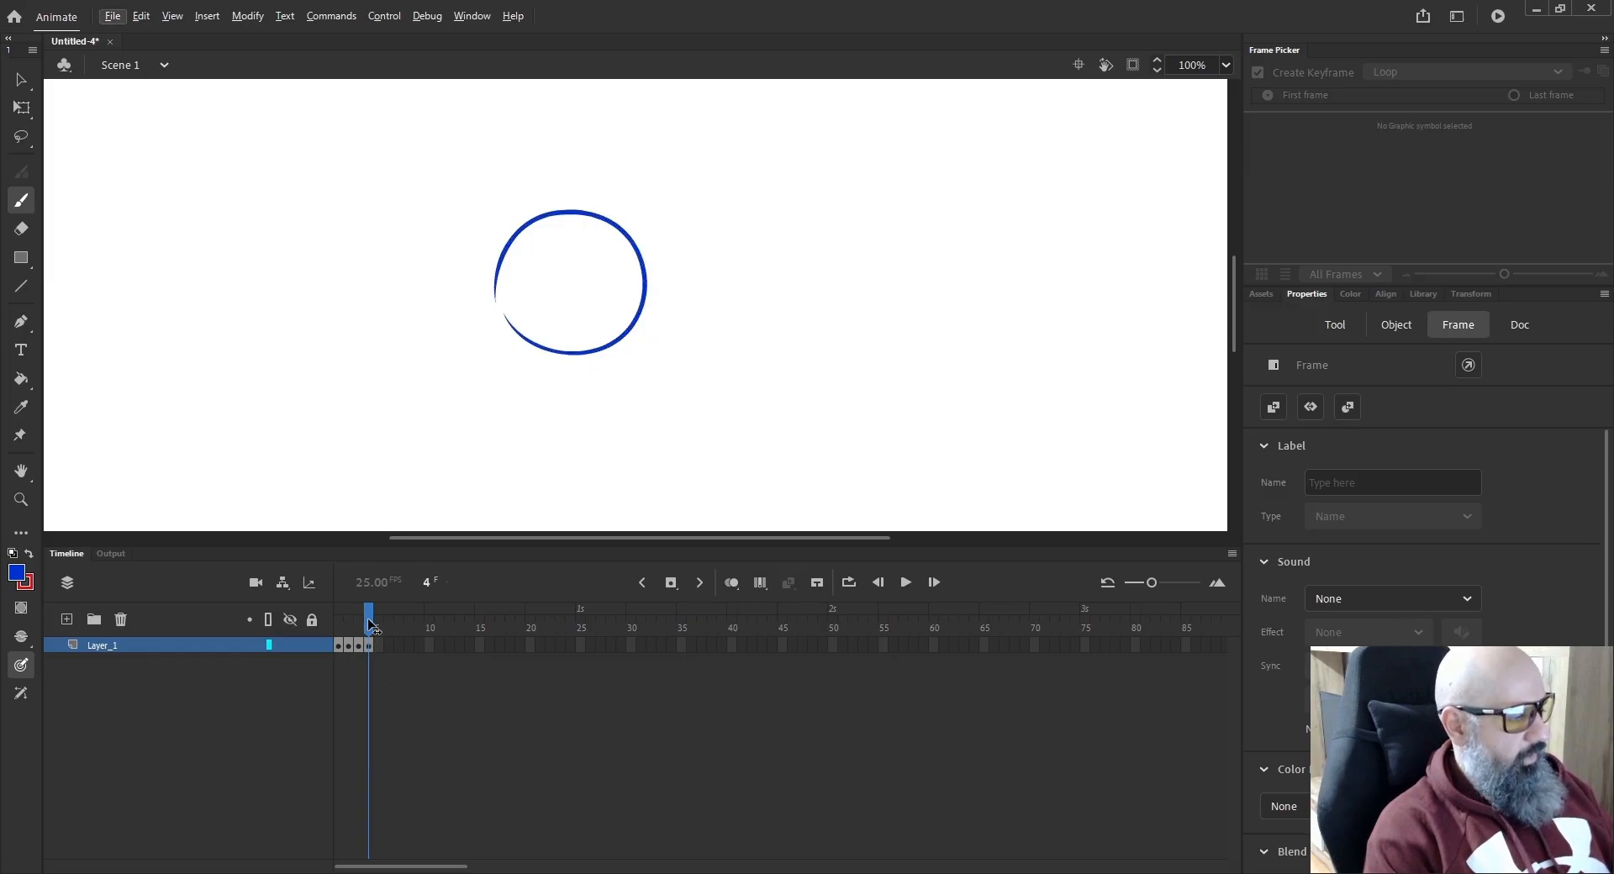
click(671, 583)
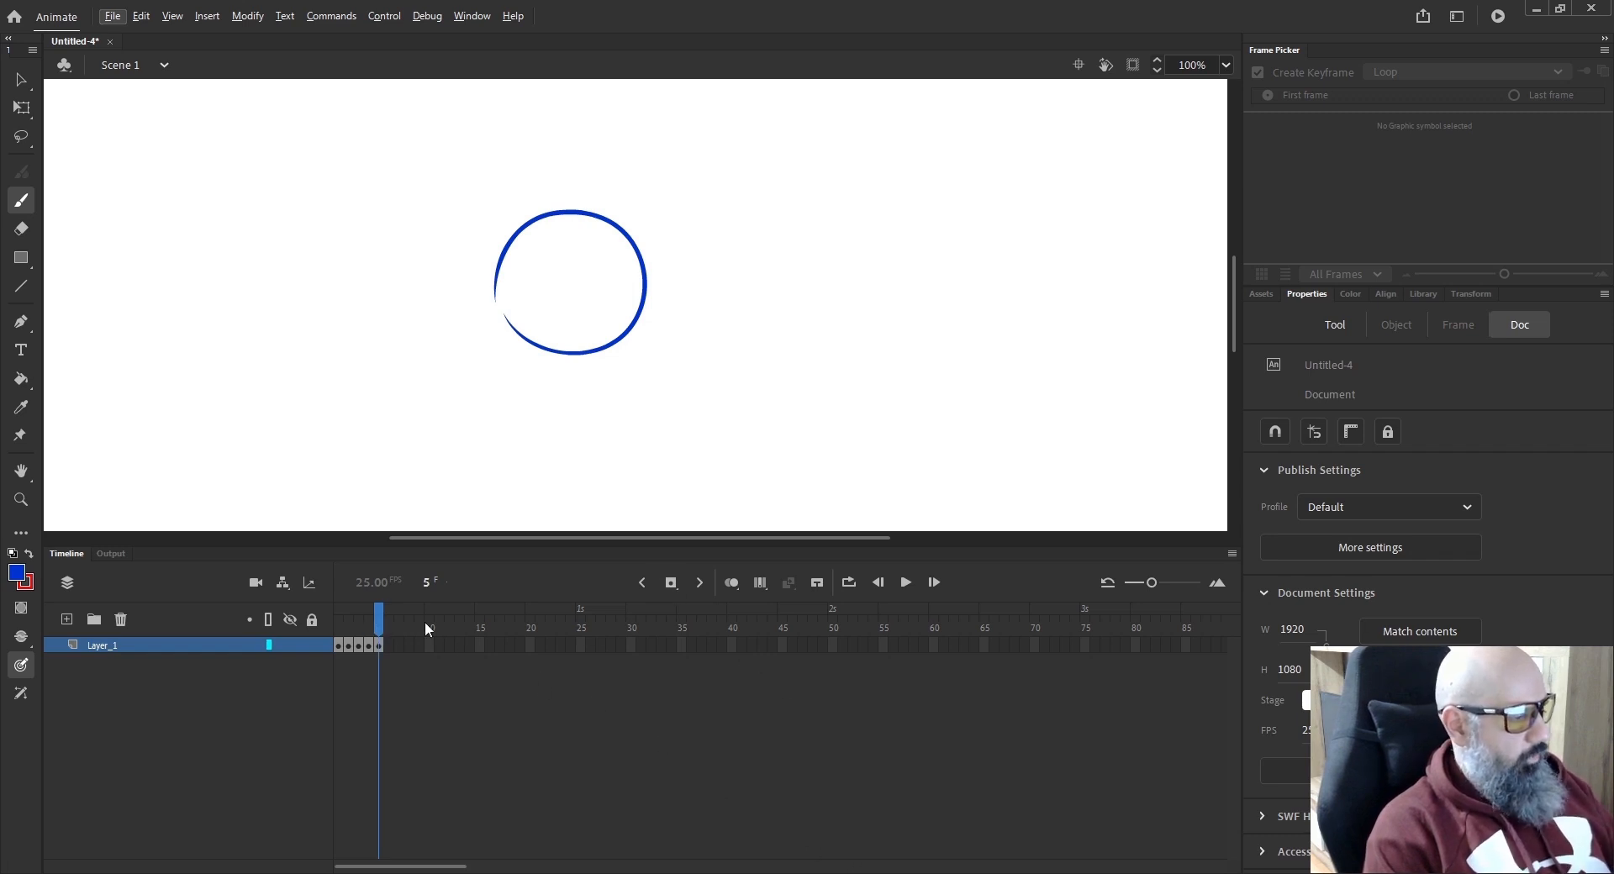
mouse_move(378, 623)
mouse_down()
mouse_move(339, 623)
mouse_move(381, 626)
mouse_move(359, 626)
mouse_up()
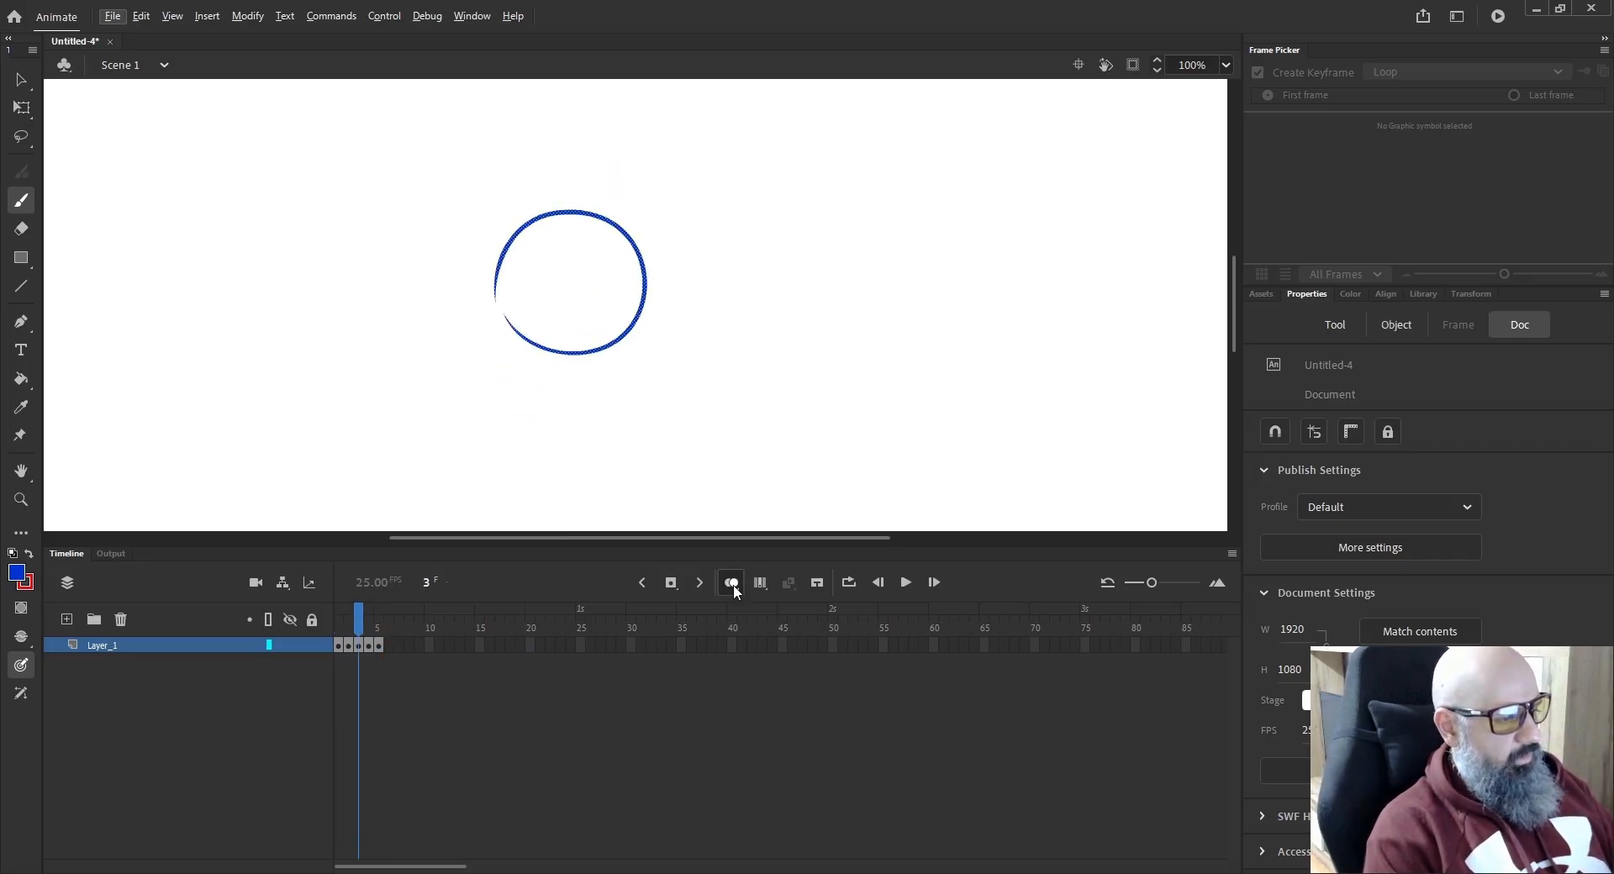
key(Return)
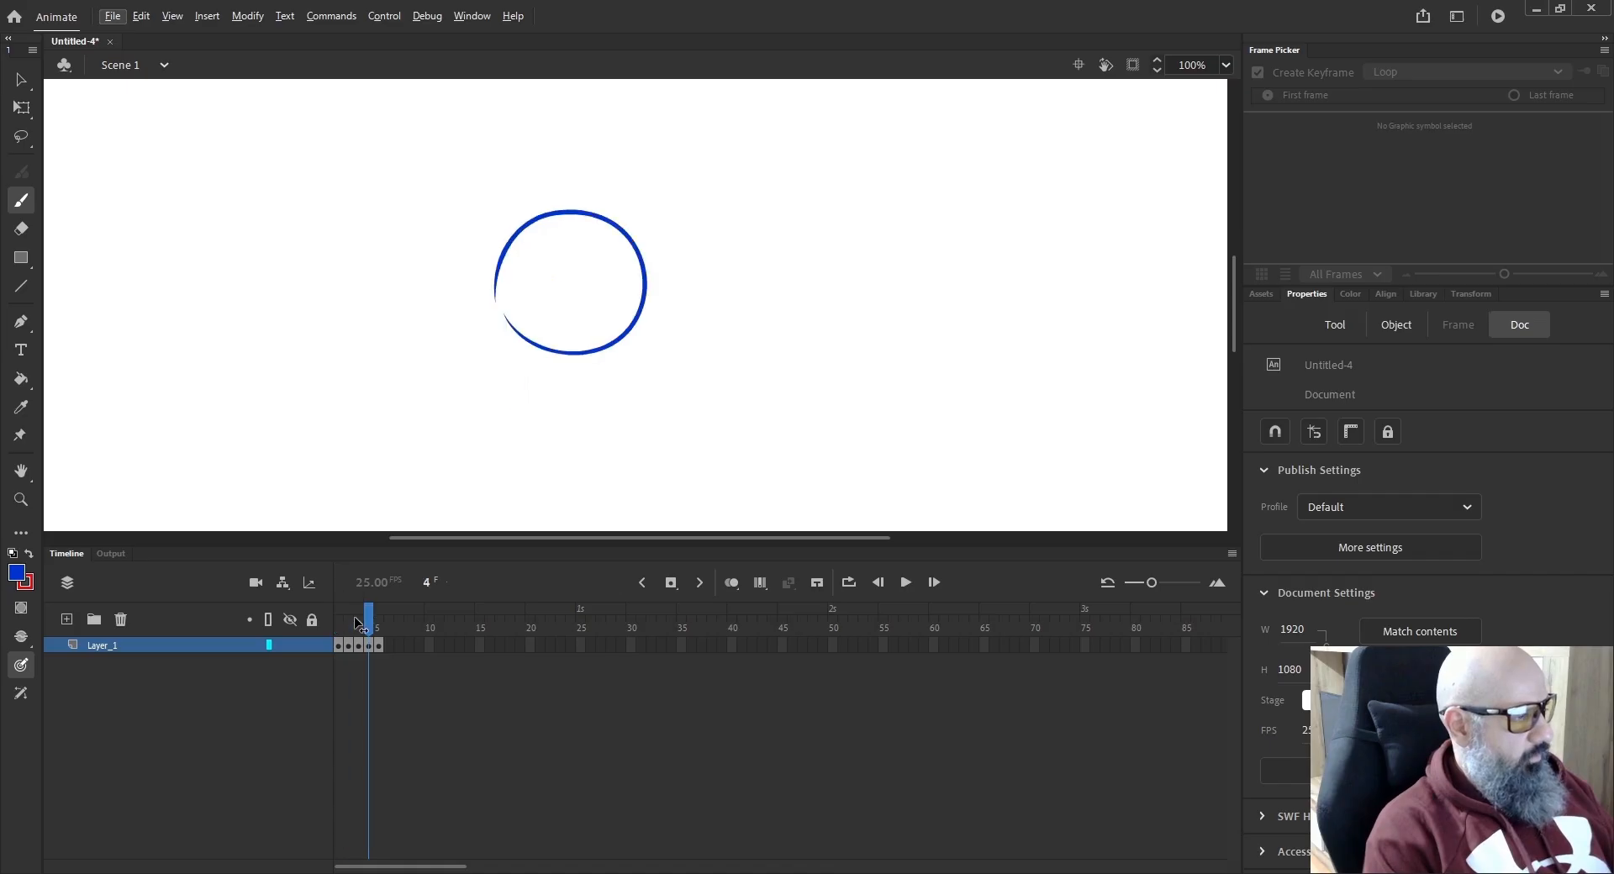
Delete the drawings from keyframes 1 to 5 of Layer_1, leaving the keyframes in place.
click(348, 645)
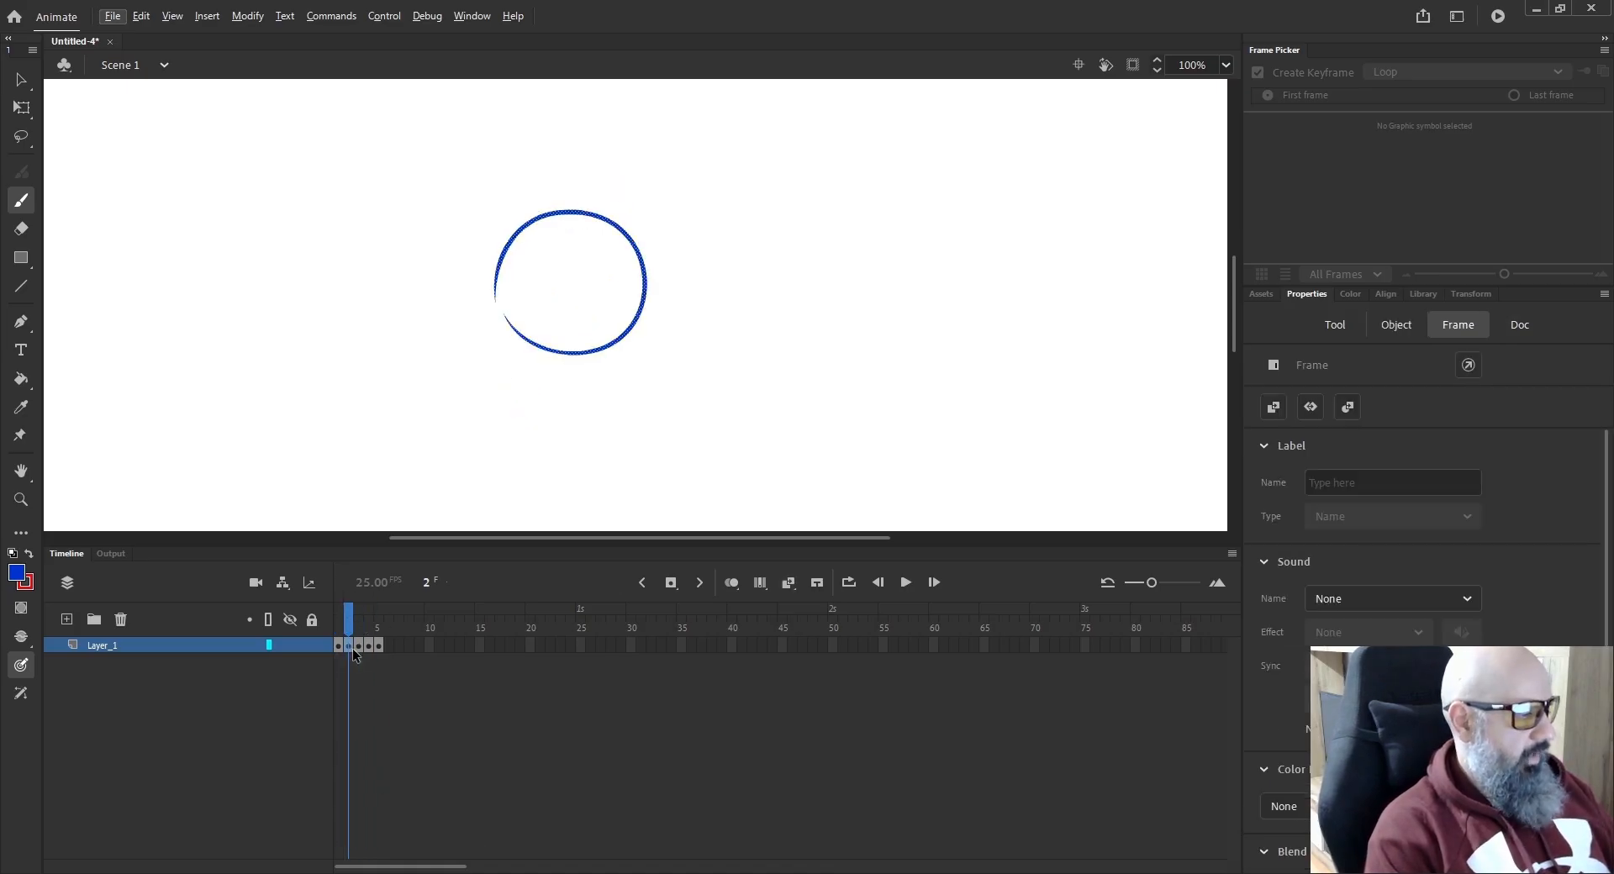
click(359, 646)
click(340, 644)
click(349, 648)
key(Delete)
click(350, 647)
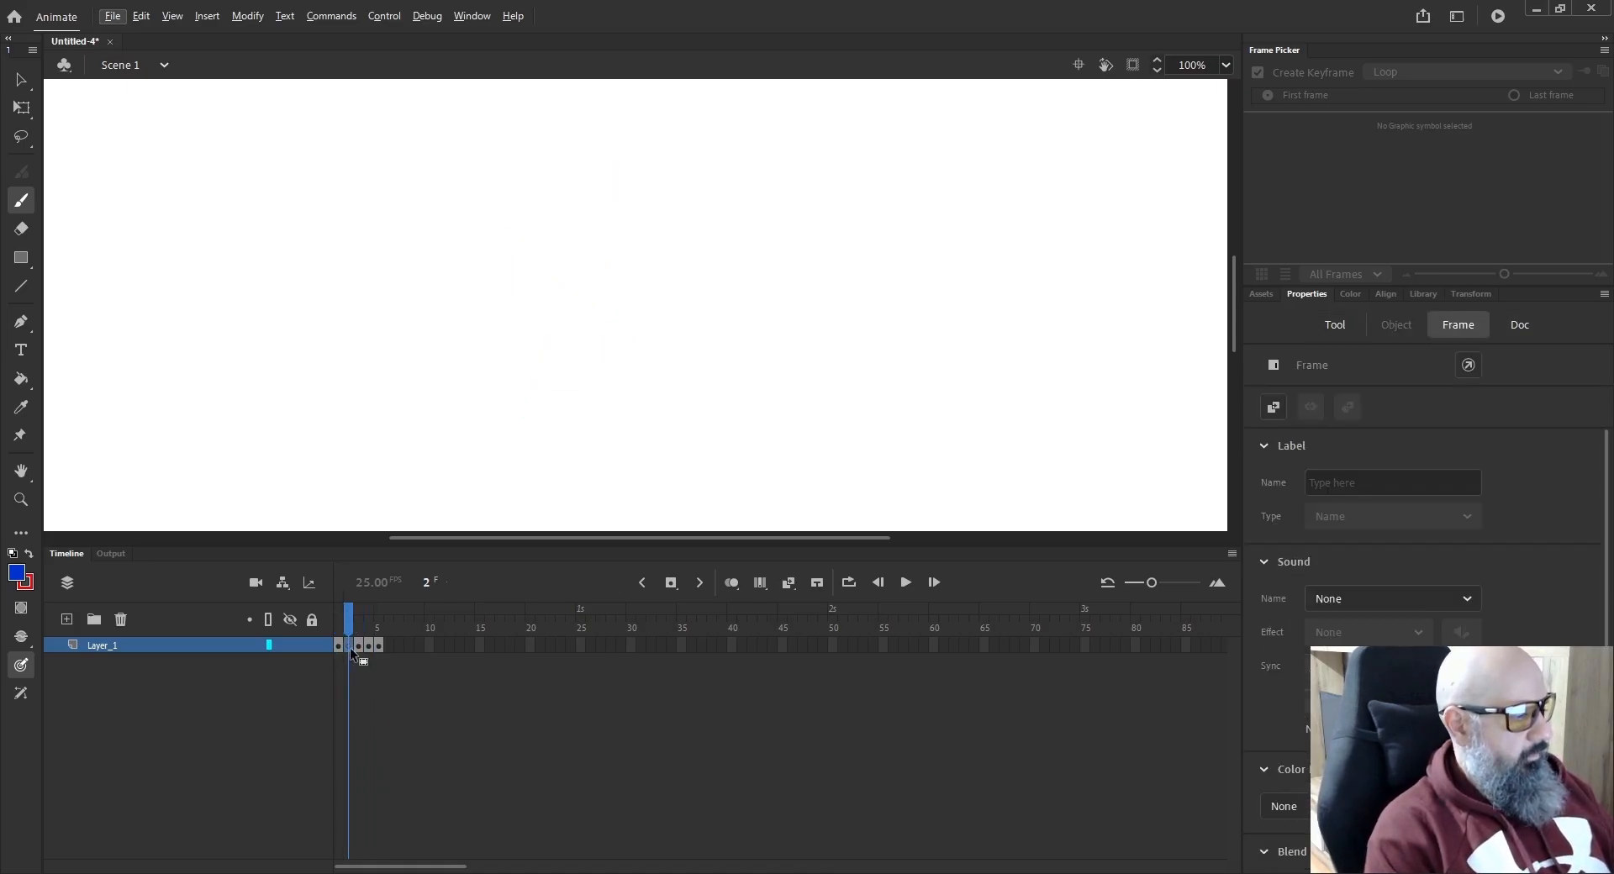
click(341, 646)
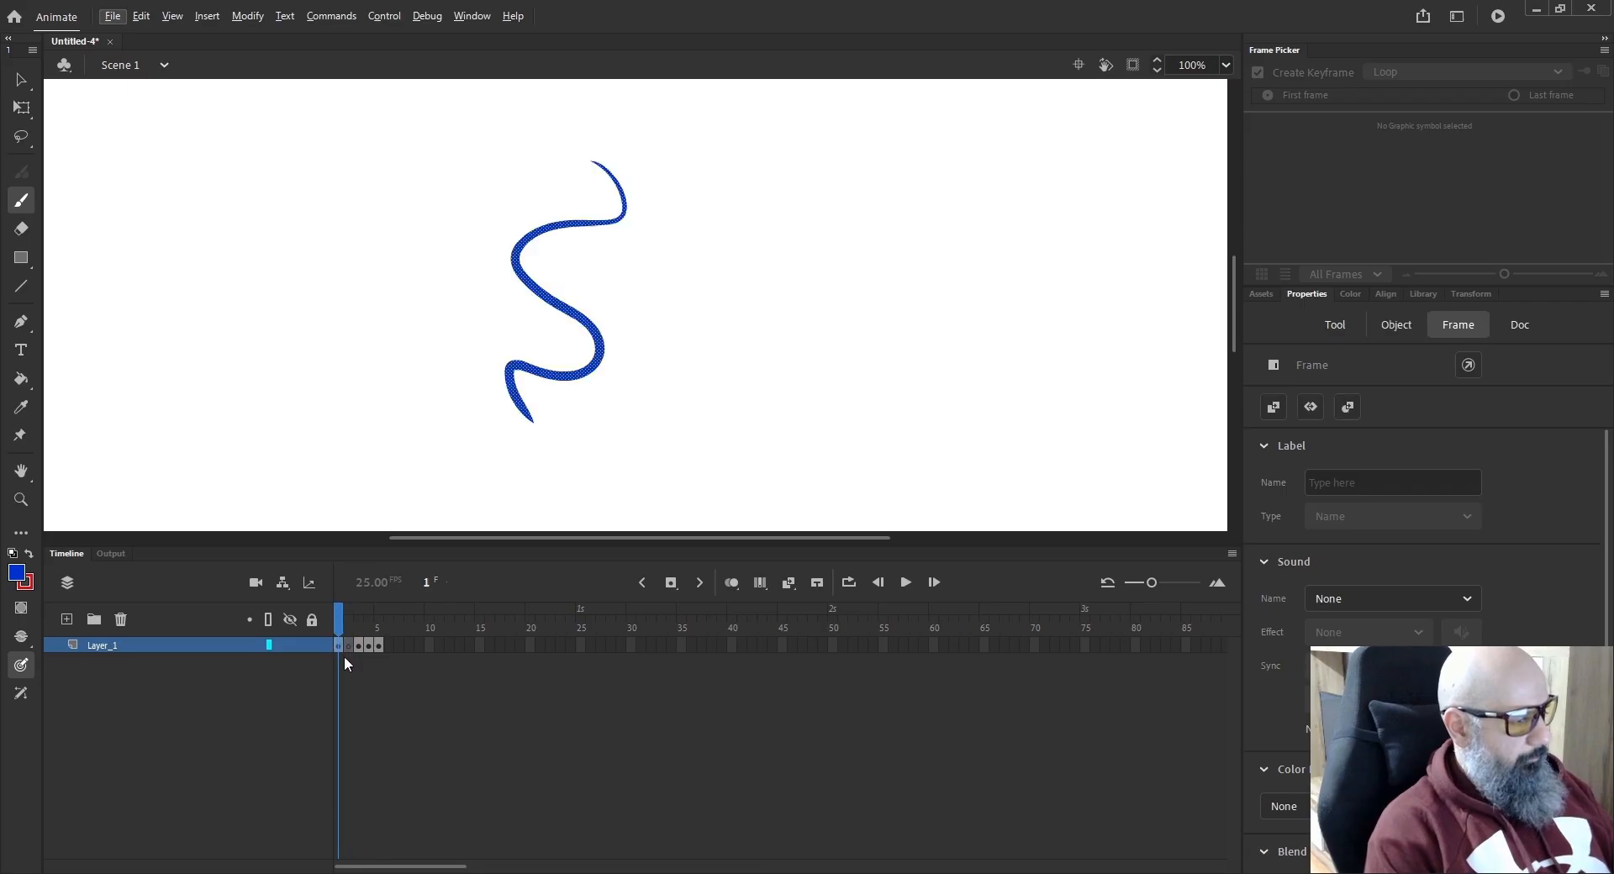
key(Delete)
click(379, 647)
key(Delete)
click(360, 648)
key(Delete)
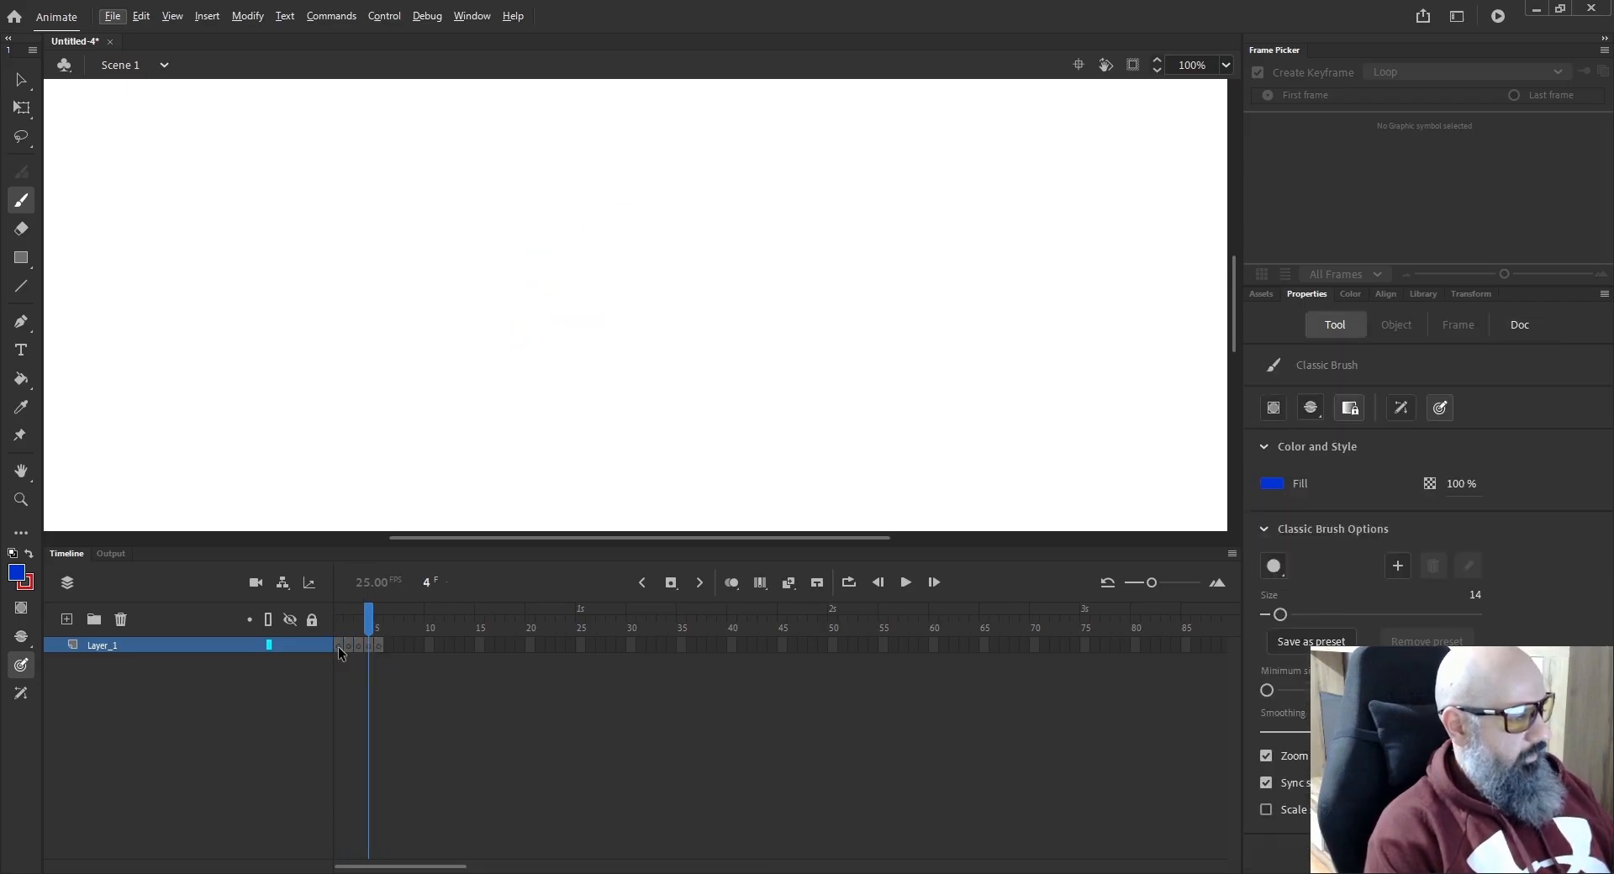
click(341, 646)
key(Delete)
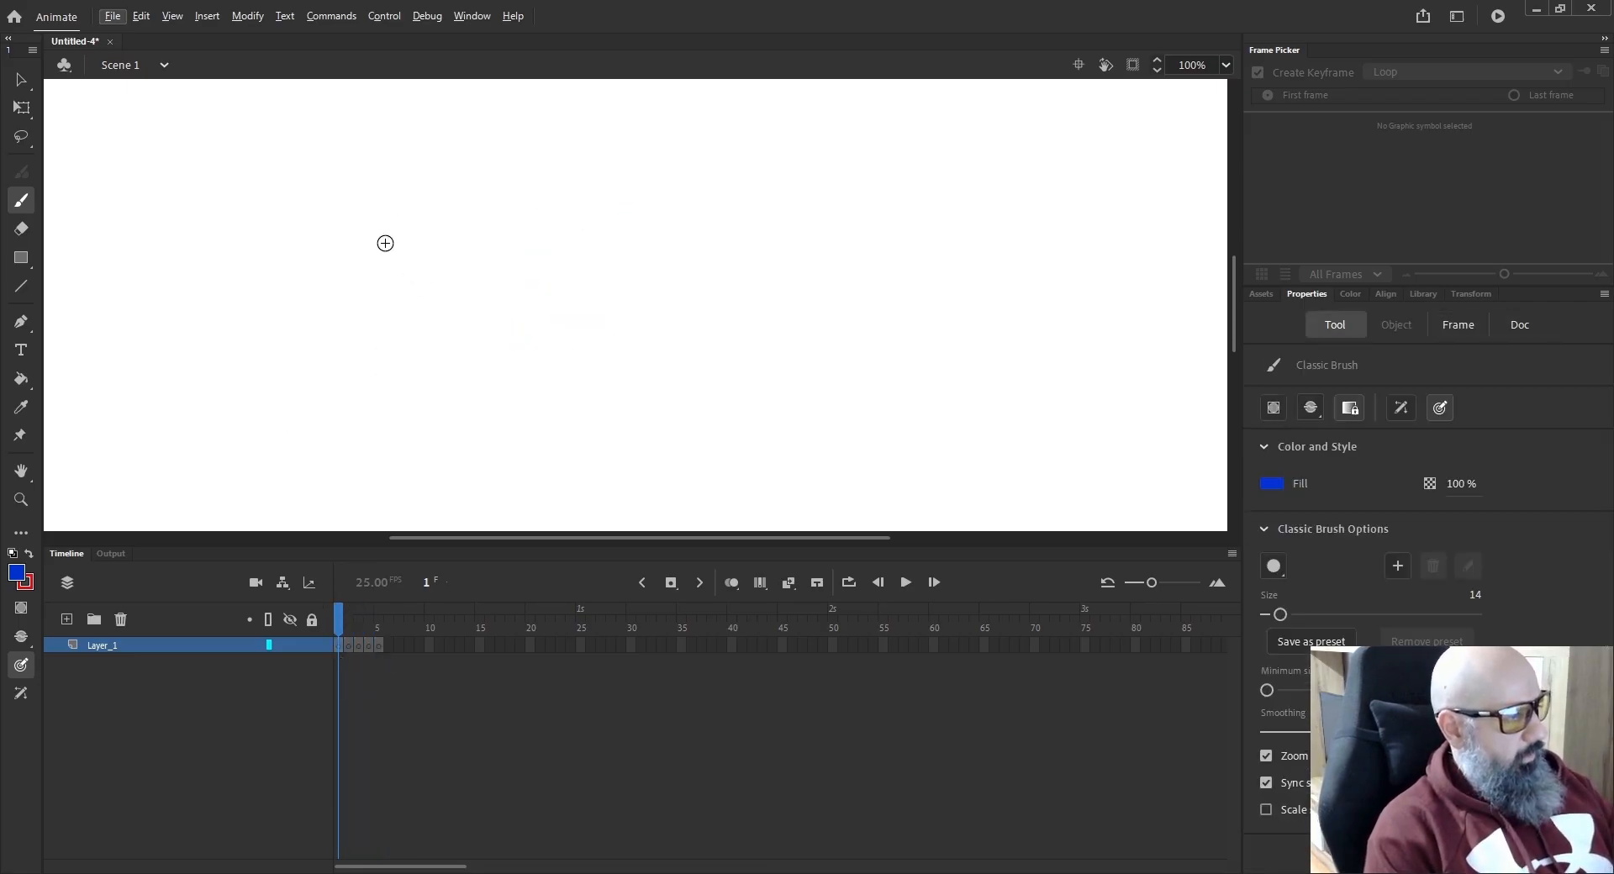
Draw a small blue brush circle on frame 1 and a similar one further right at the same height on frame 3.
mouse_move(408, 202)
mouse_down()
mouse_move(462, 261)
mouse_move(375, 223)
mouse_move(377, 290)
mouse_move(433, 301)
mouse_up()
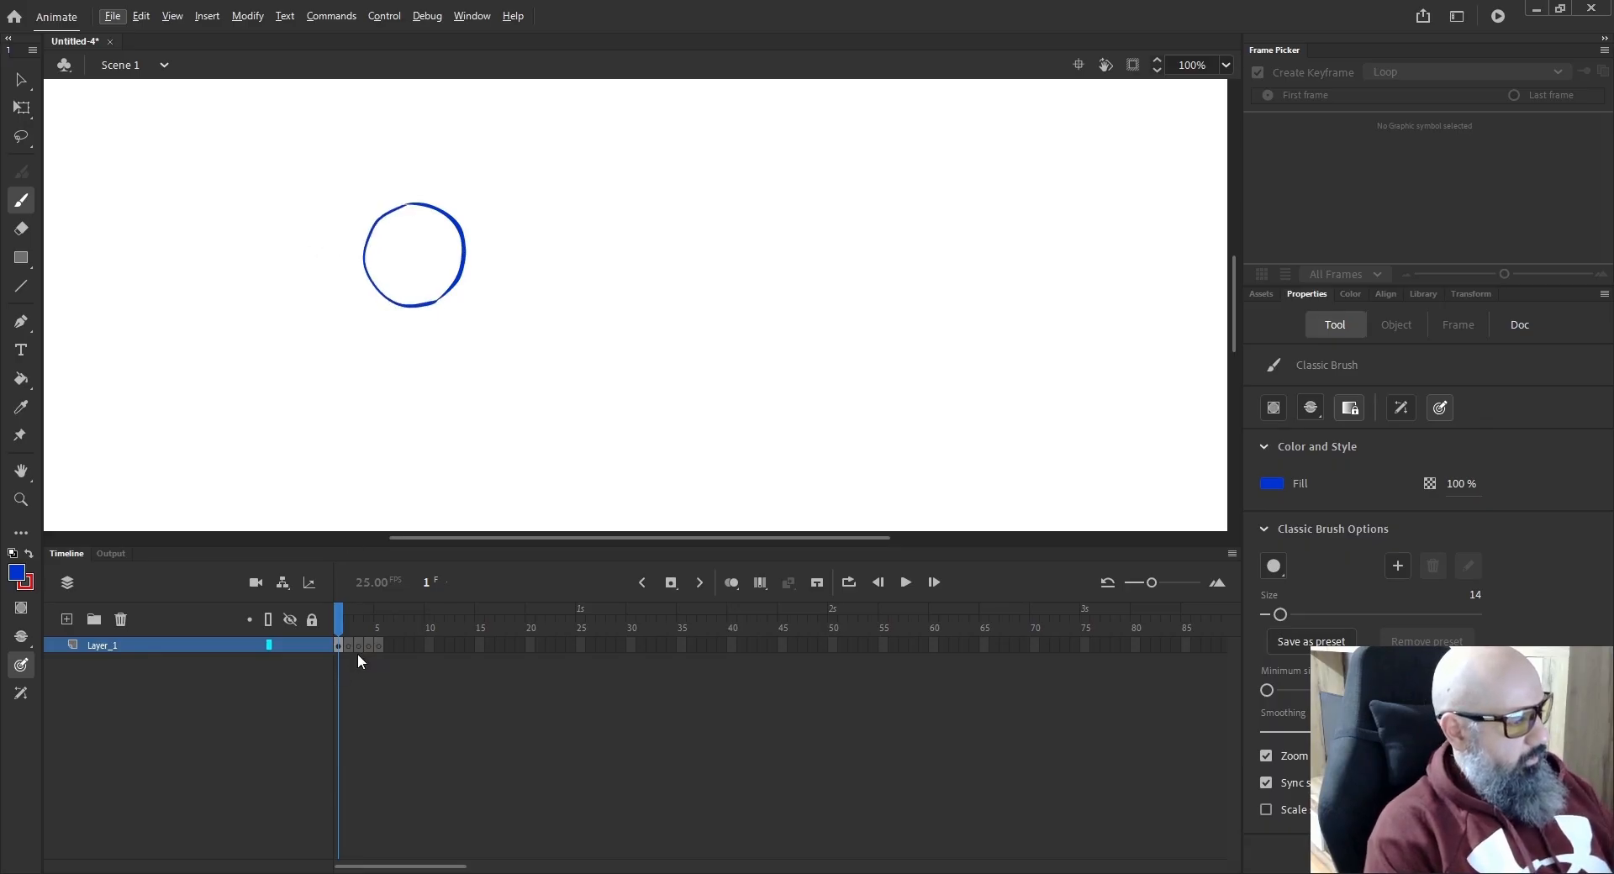
click(359, 646)
click(340, 646)
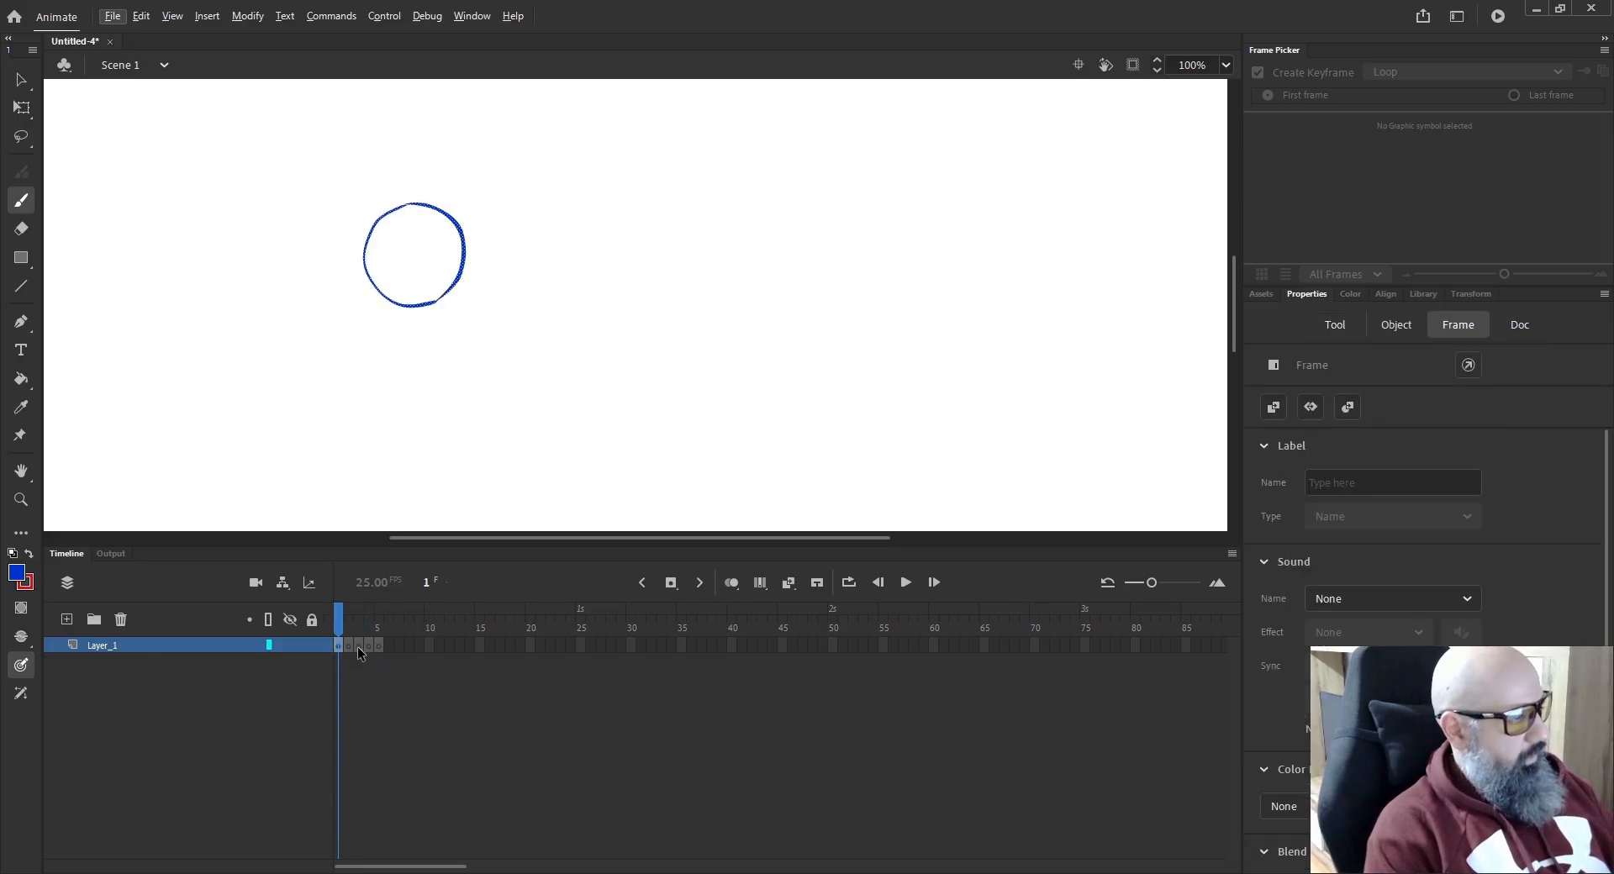
click(359, 646)
mouse_move(620, 214)
mouse_down()
mouse_move(663, 264)
mouse_move(601, 218)
mouse_move(577, 256)
mouse_move(647, 298)
mouse_up()
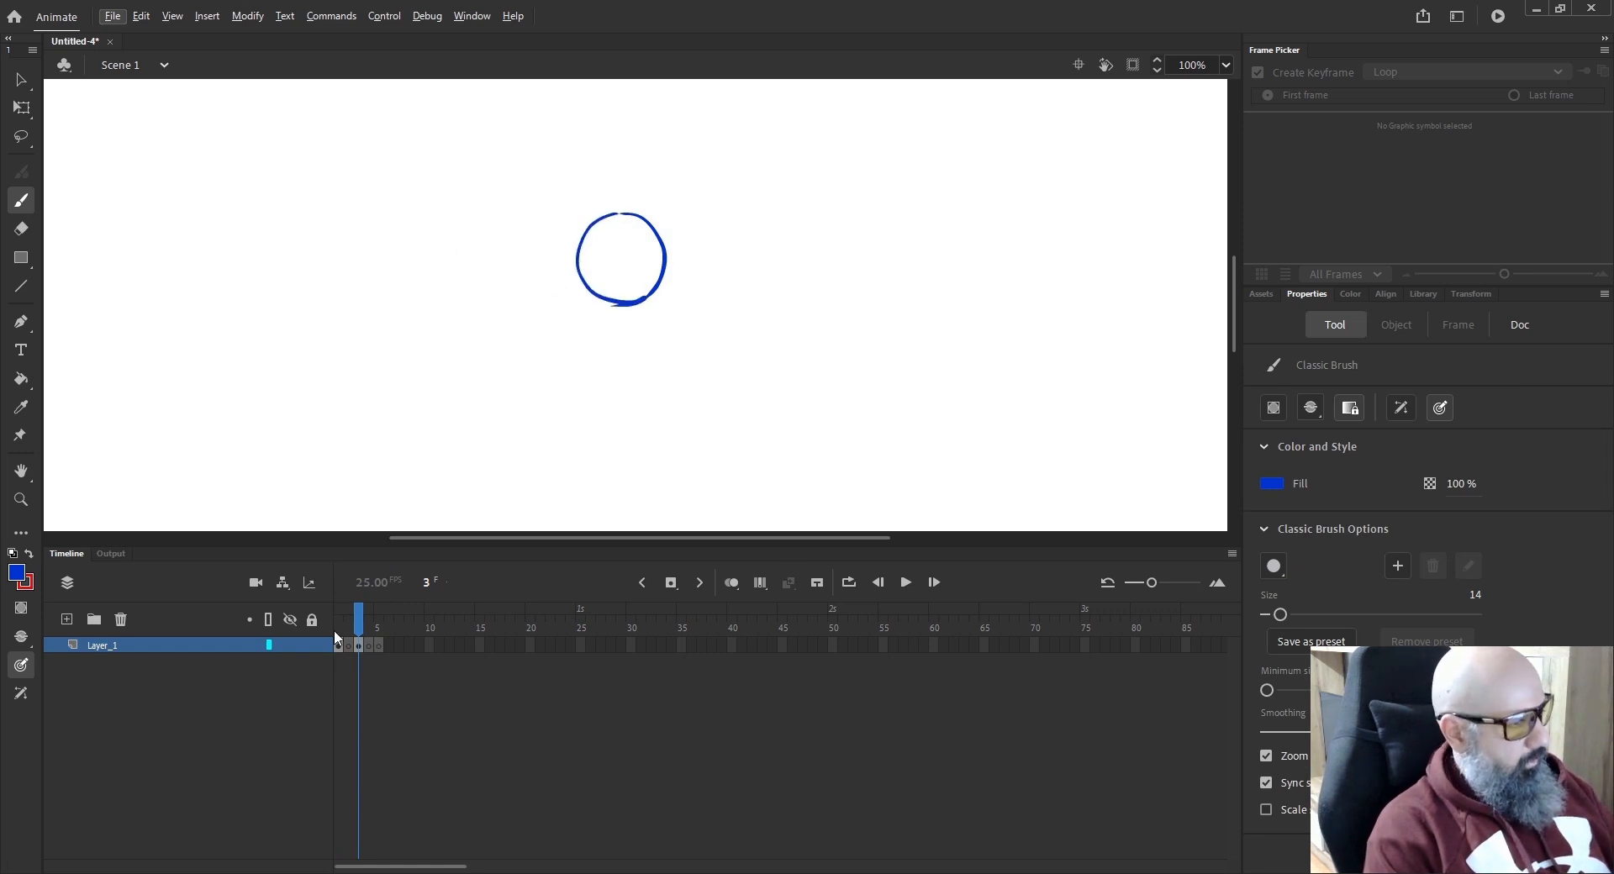
Turn on onion skinning at frame 2 and draw an in-between circle between the circles of frames 1 and 3.
click(348, 646)
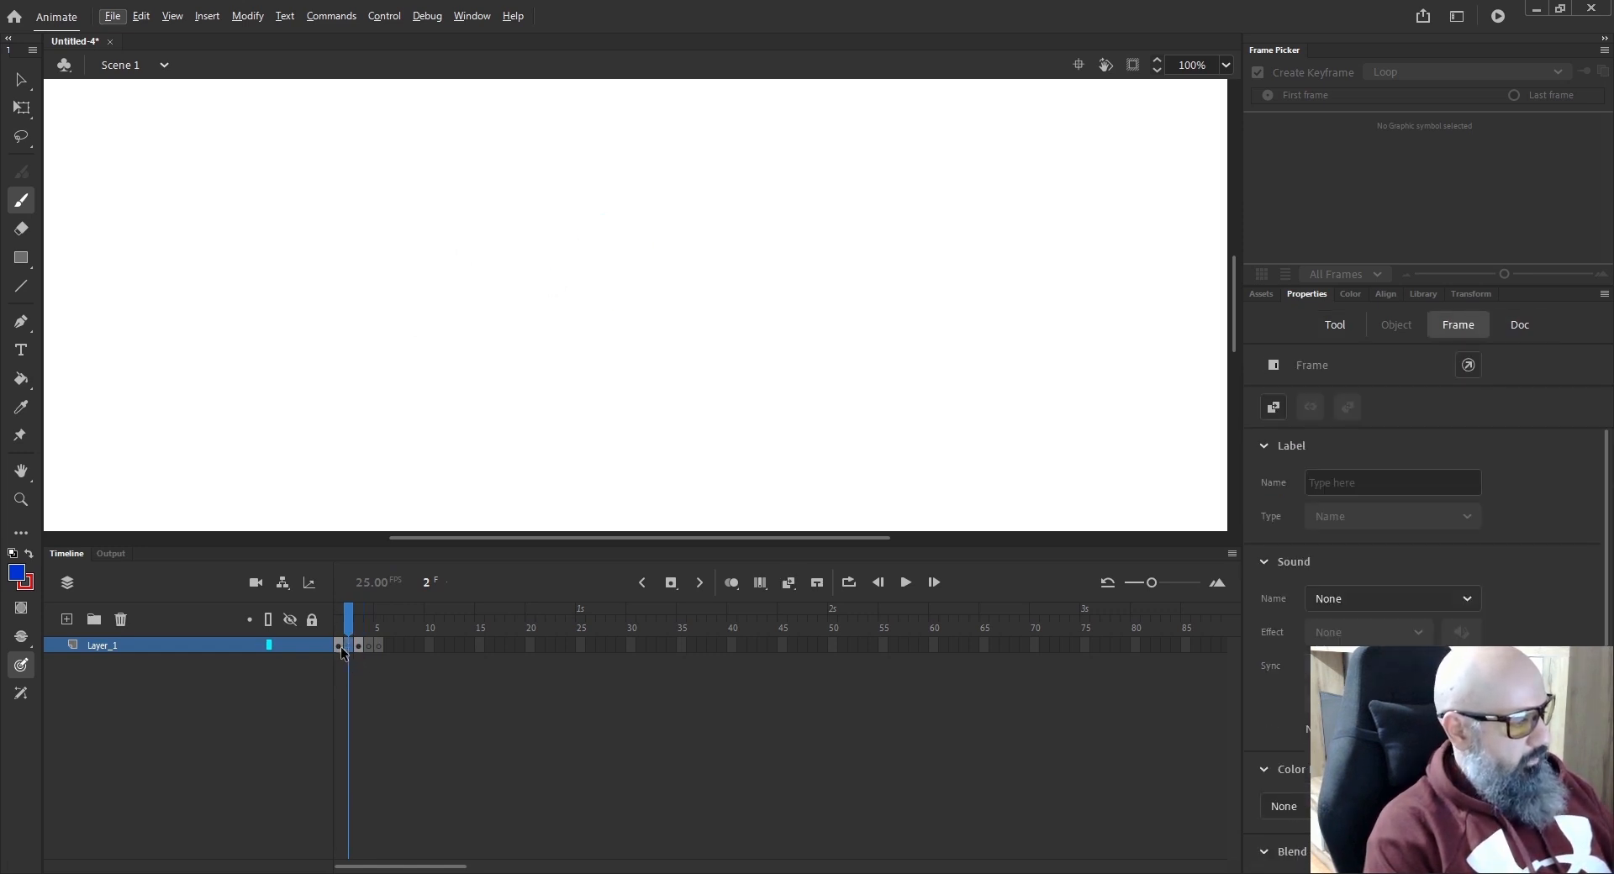
click(733, 584)
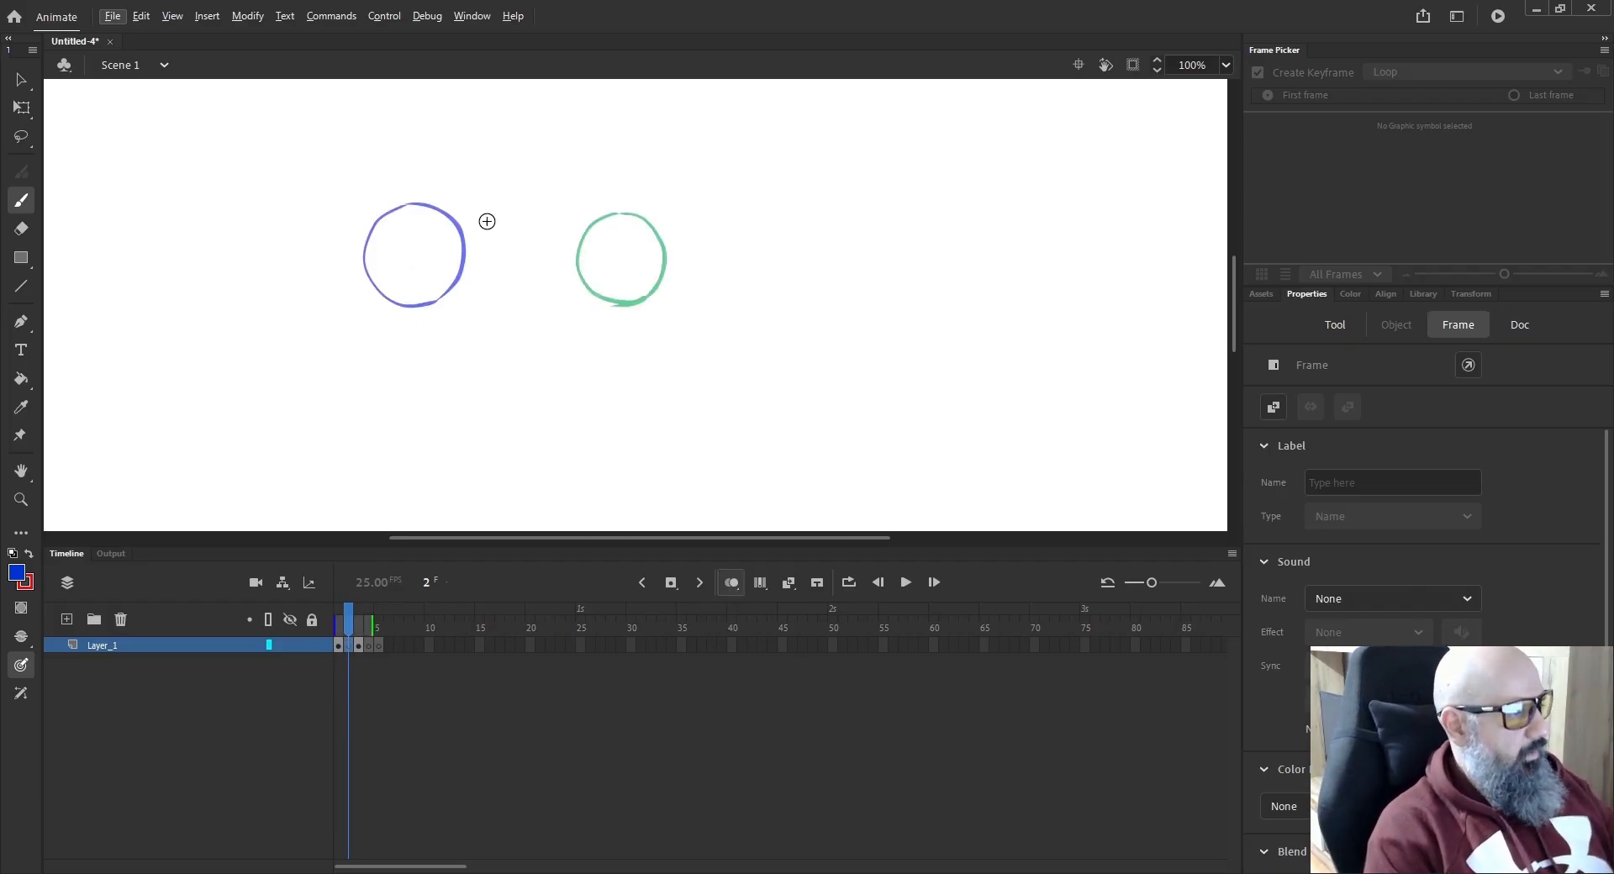
mouse_move(505, 204)
mouse_down()
mouse_move(567, 229)
mouse_move(533, 291)
mouse_move(493, 210)
mouse_move(472, 248)
mouse_move(489, 290)
mouse_move(562, 283)
mouse_up()
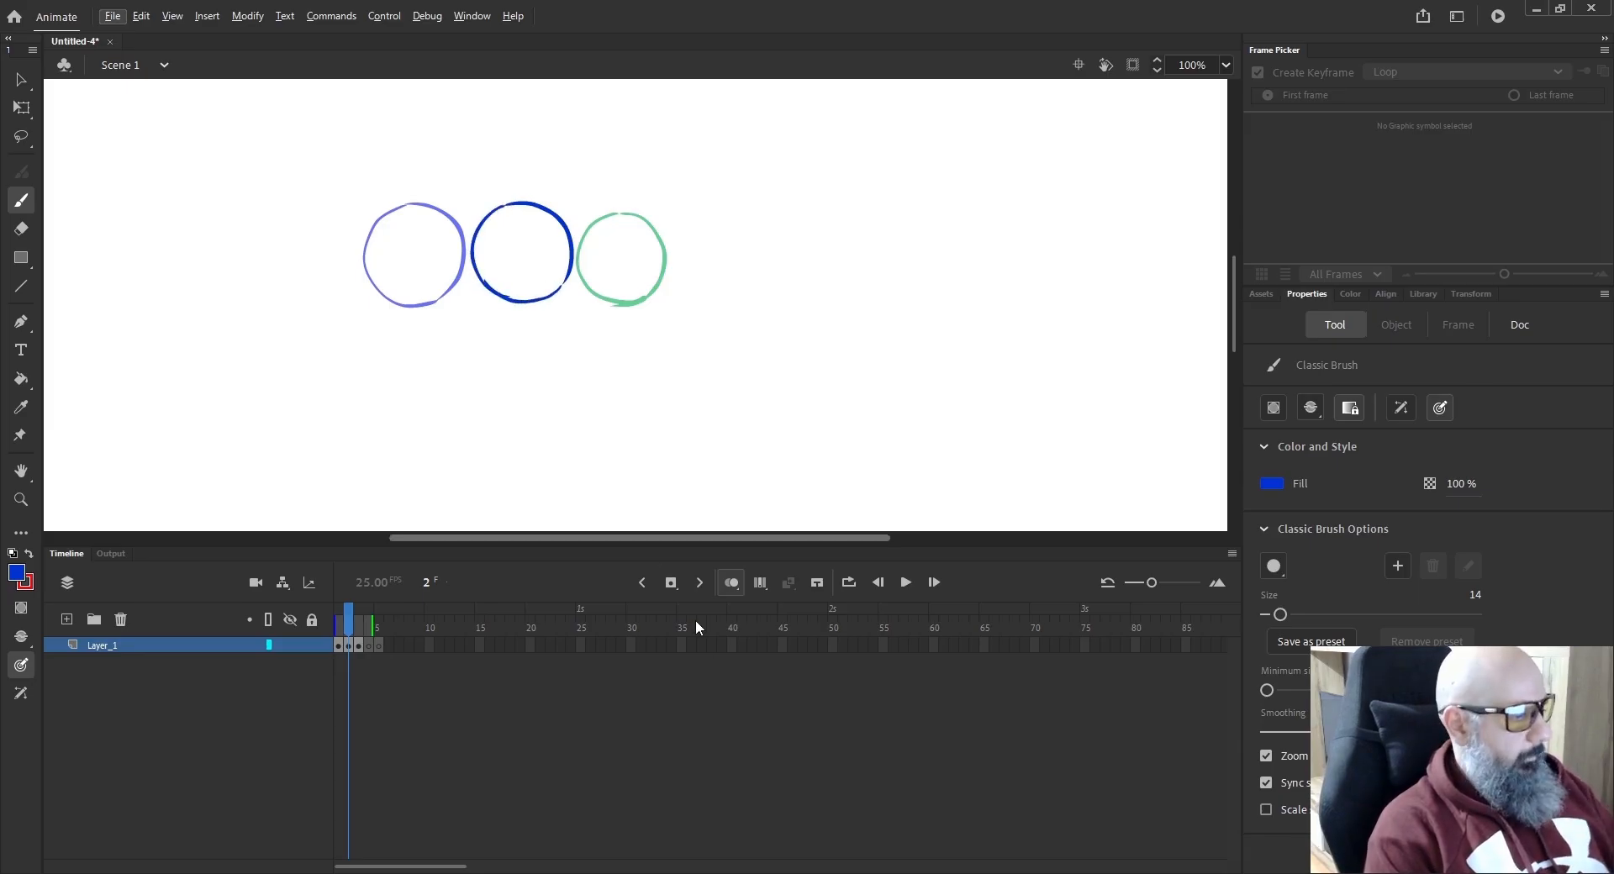
Switch onion skinning off and on again at frame 2 to compare the stage with and without neighbouring drawings.
click(729, 582)
click(349, 632)
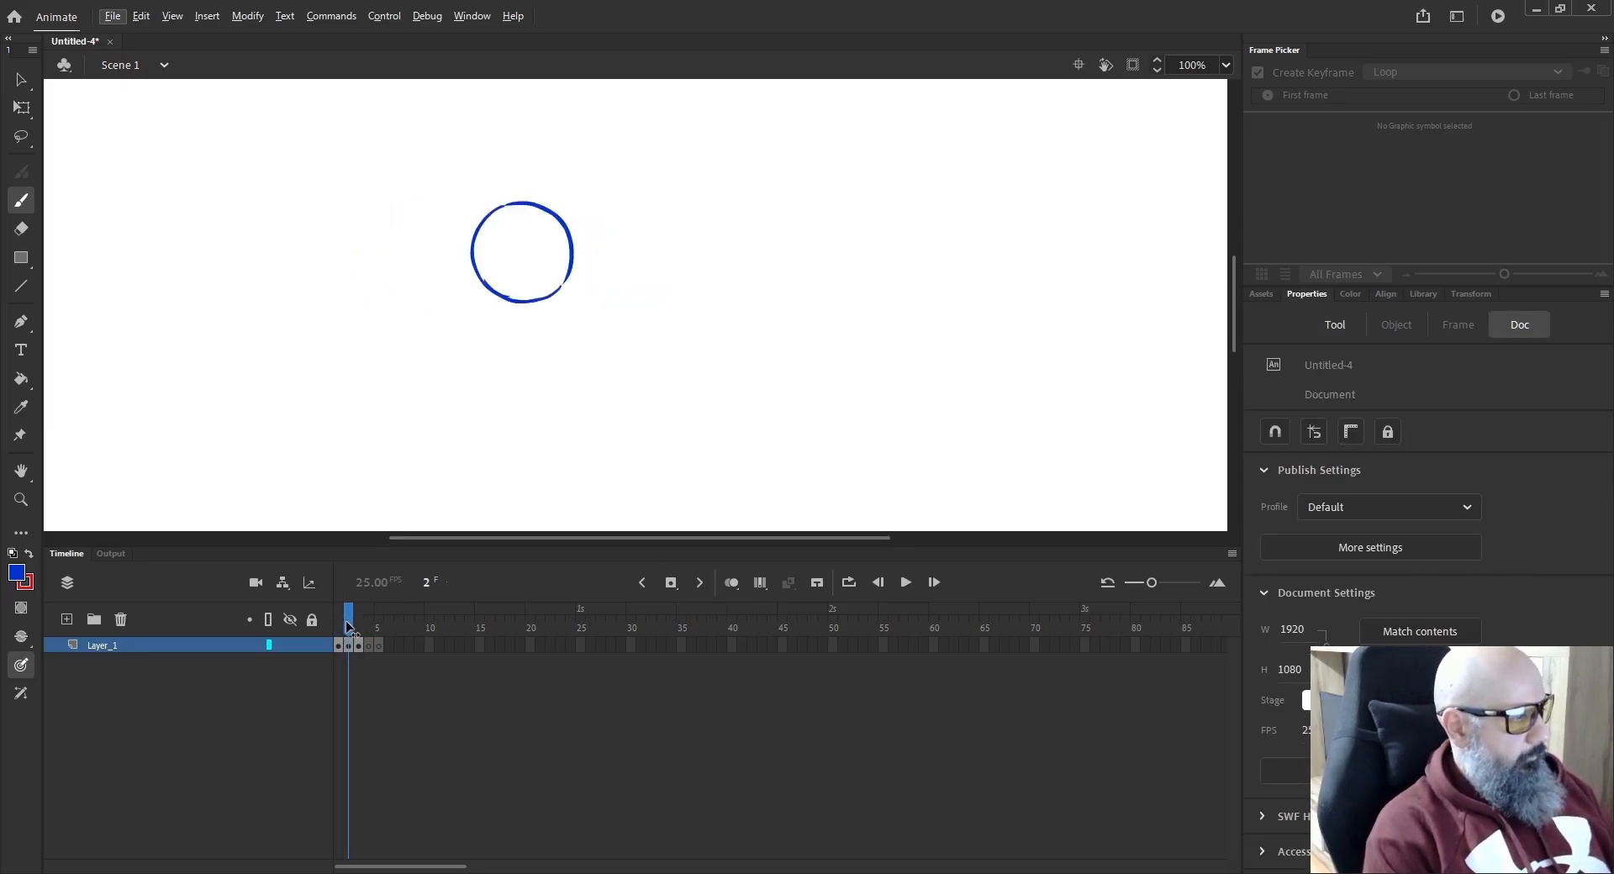
click(732, 583)
drag(350, 632, 350, 632)
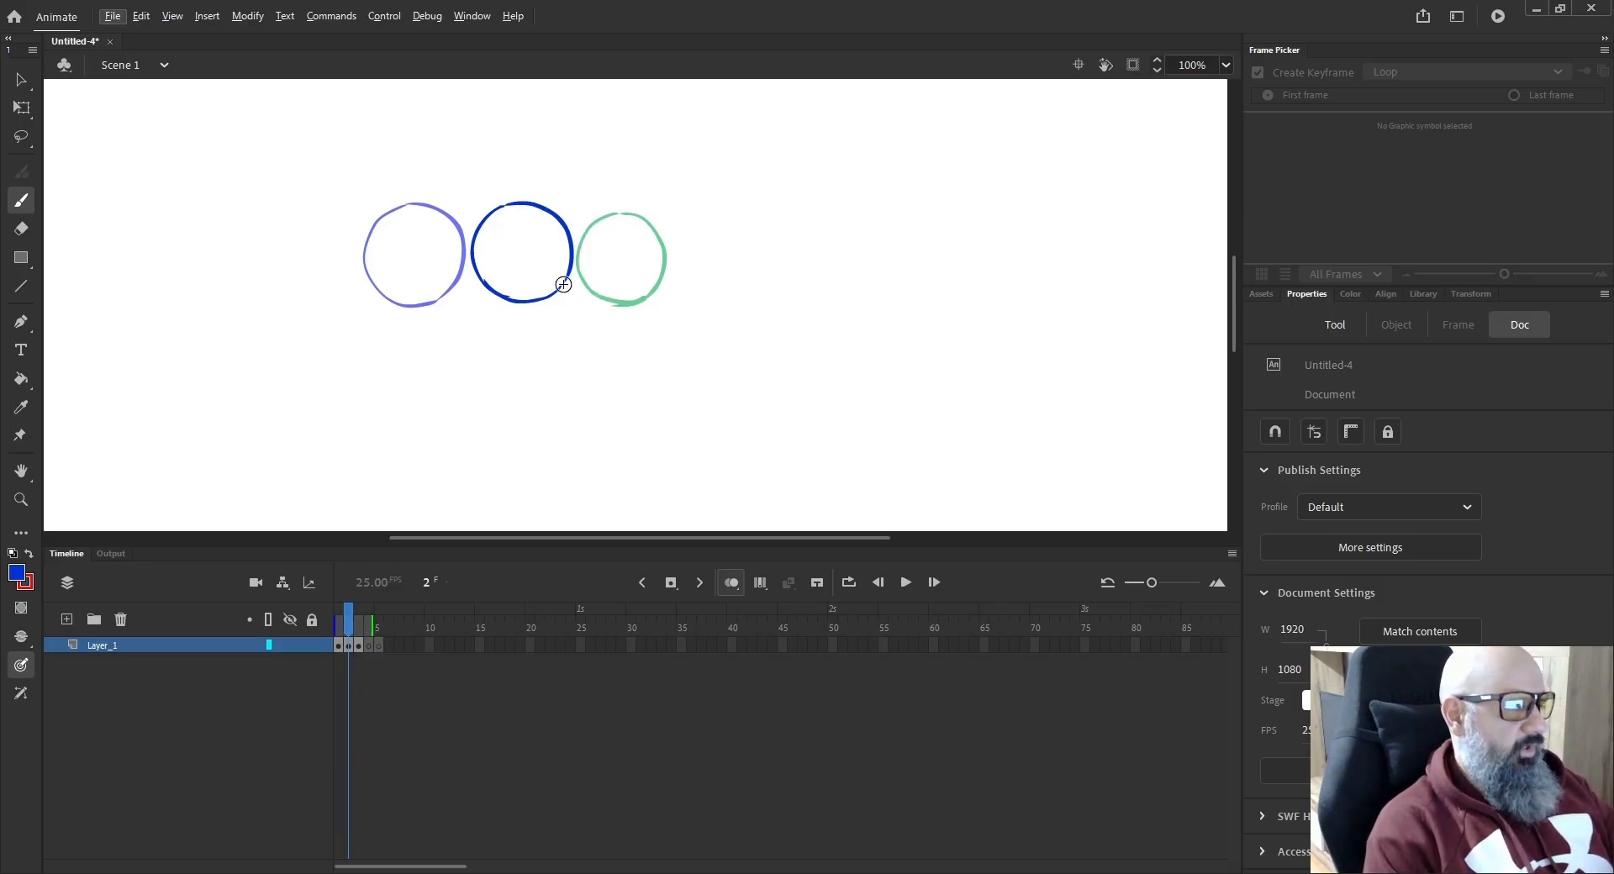
Extend Layer_1's frames up to frame 17 and check the onion-skinned circles around frame 2.
drag(349, 632, 500, 649)
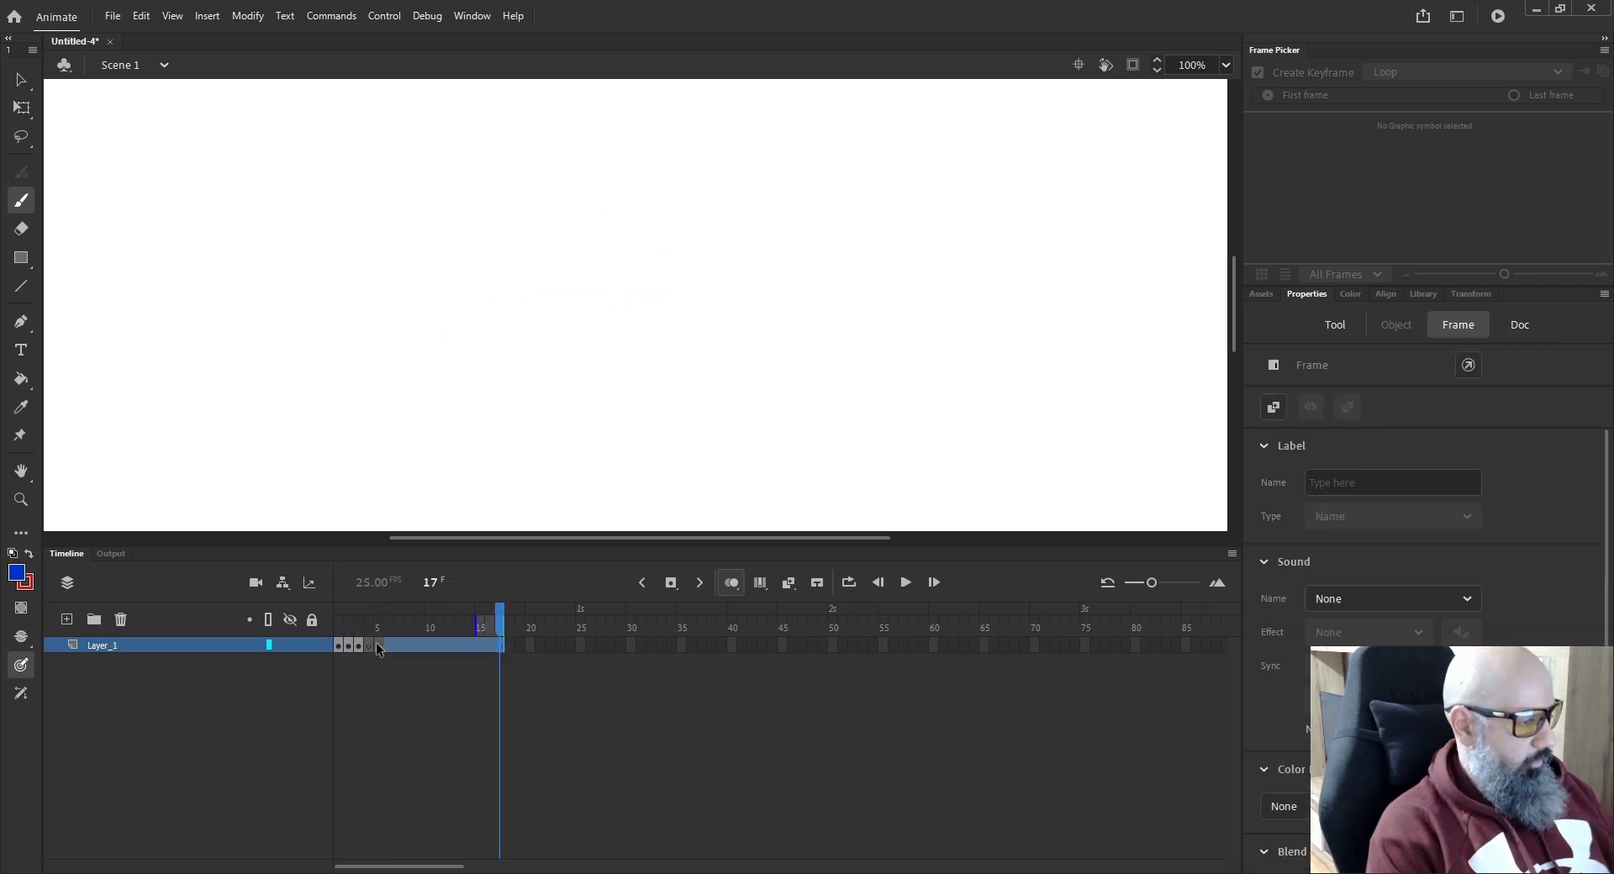
key(F5)
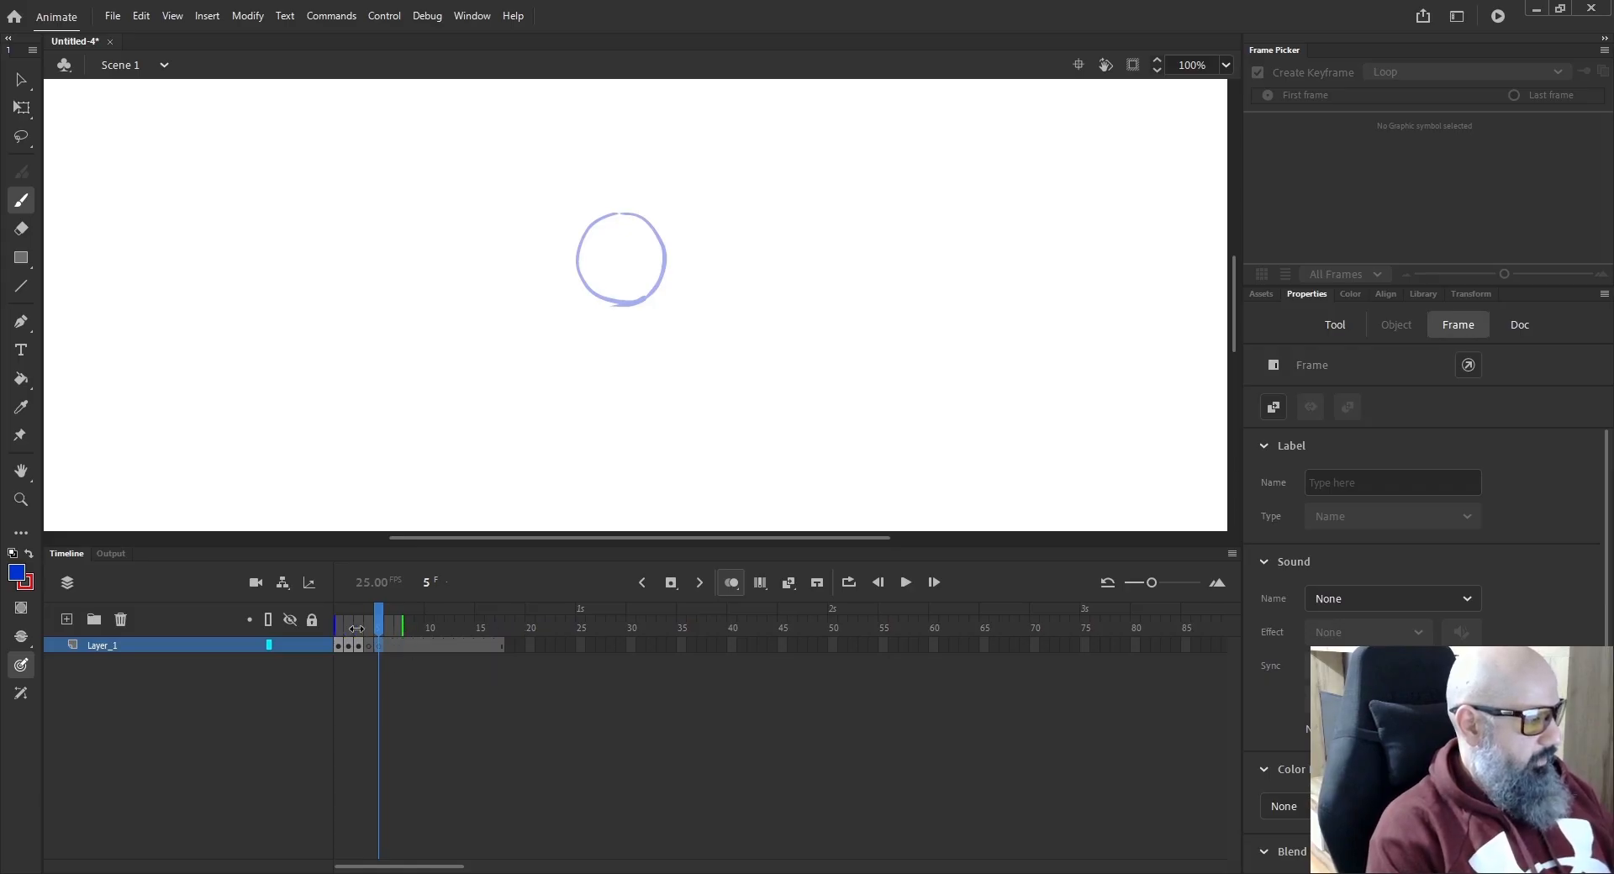
mouse_move(356, 629)
mouse_down()
mouse_move(337, 629)
mouse_move(502, 629)
mouse_move(354, 629)
mouse_up()
click(348, 645)
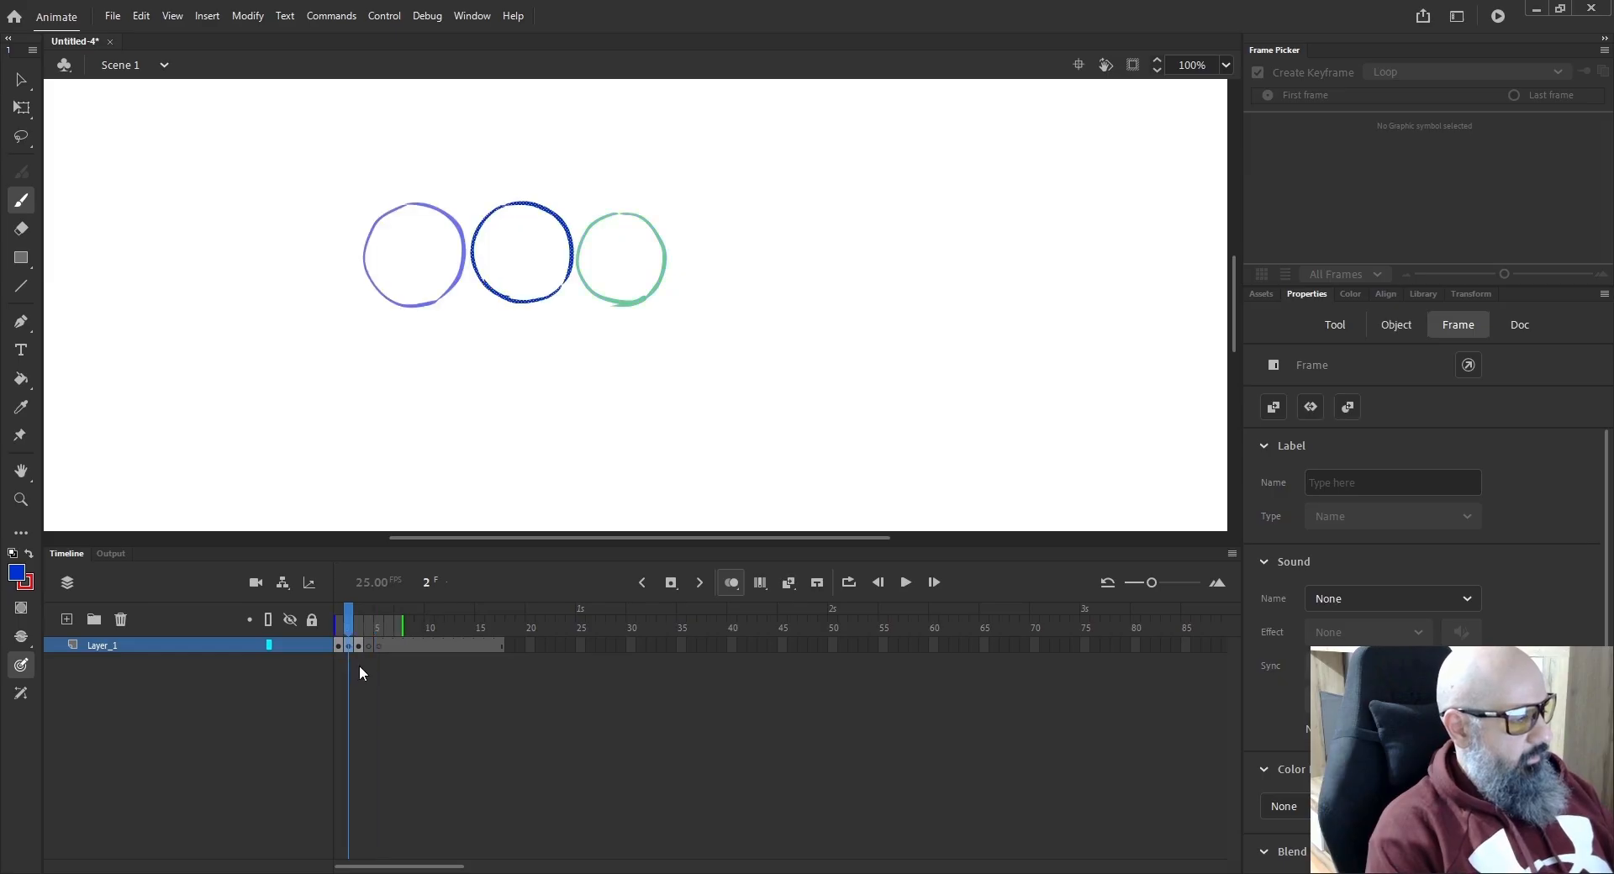
Draw a fourth blue brush circle on frame 4, to the right of frame 3's onion-skinned circle.
click(368, 646)
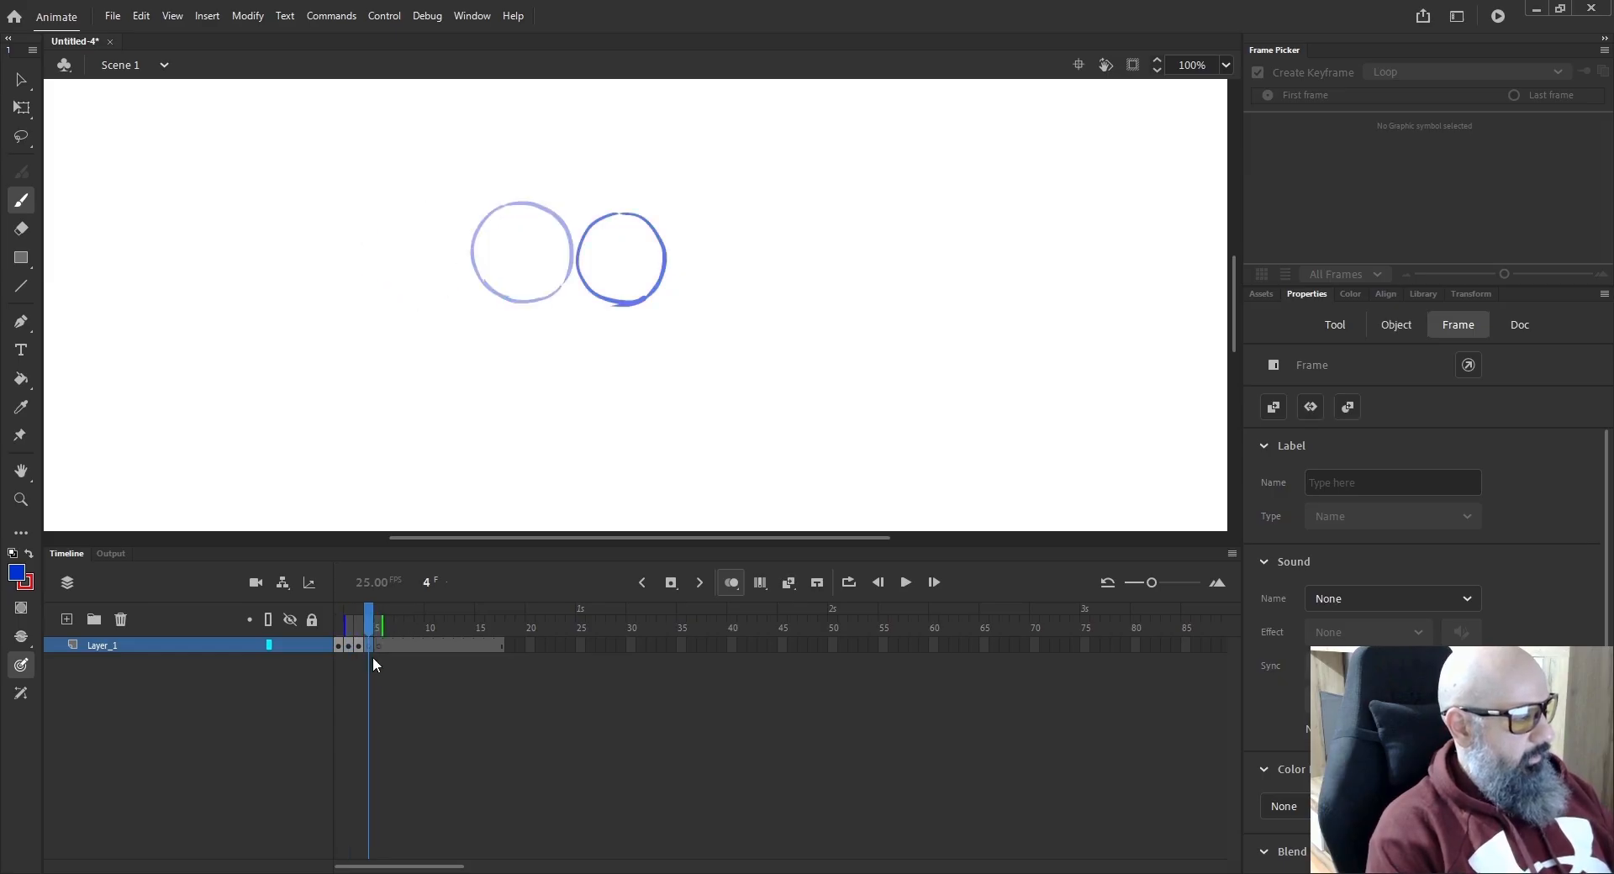
key(n)
key(b)
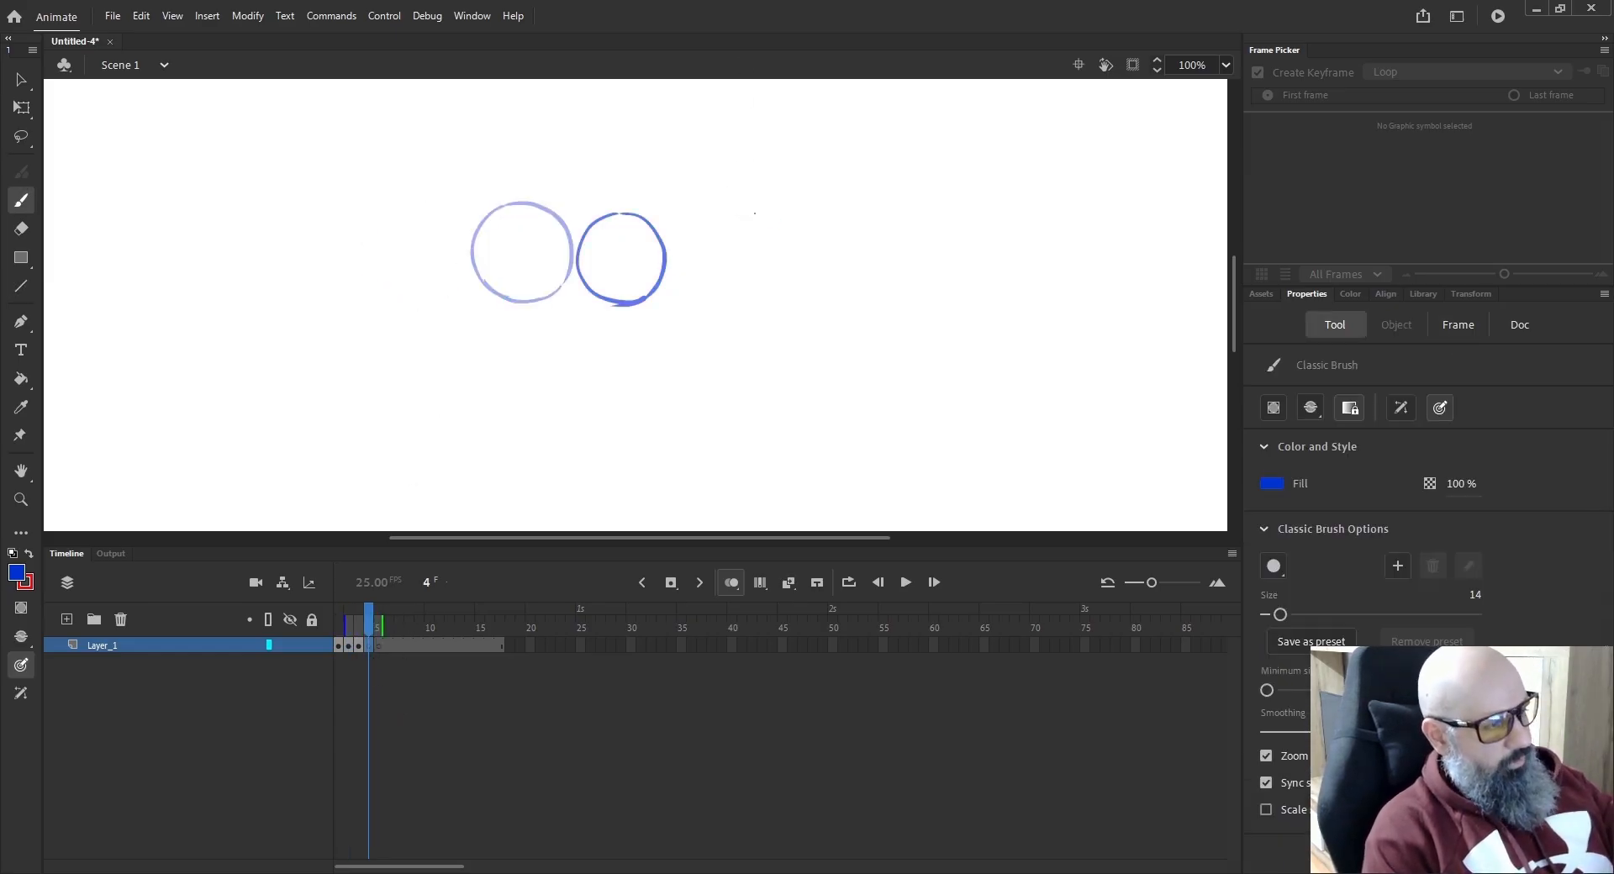
mouse_move(755, 214)
mouse_down()
mouse_move(731, 306)
mouse_move(710, 269)
mouse_move(731, 216)
mouse_up()
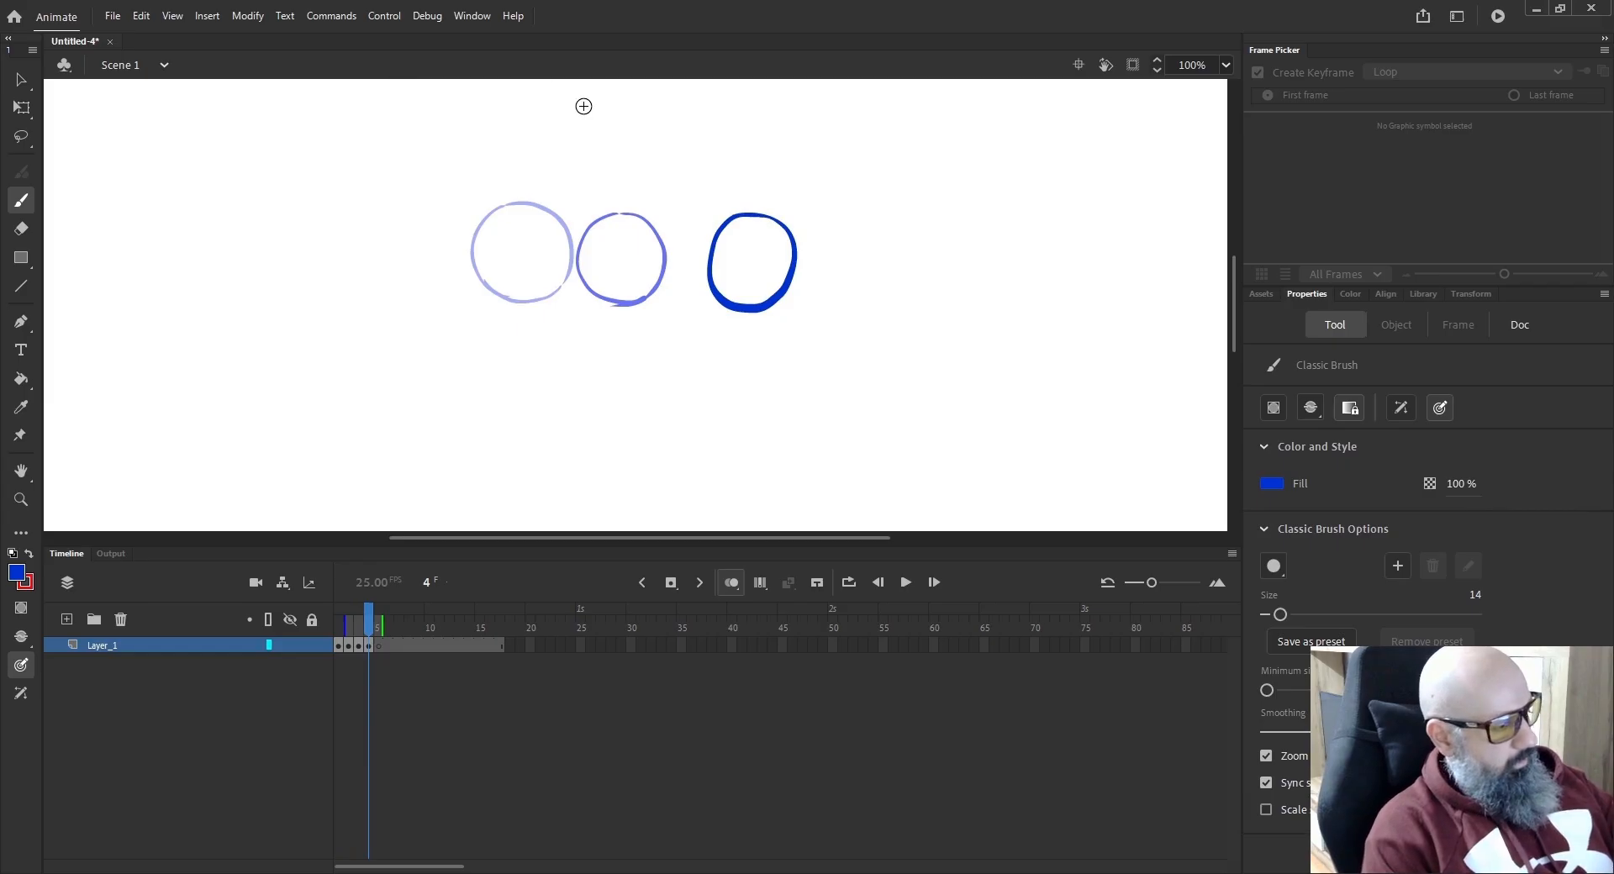
Draw a fifth blue brush circle on frame 5, right of frame 4's, and check the onion-skinned circles from frame 1 to frame 3.
click(378, 622)
mouse_move(871, 217)
mouse_down()
mouse_move(912, 265)
mouse_move(883, 299)
mouse_move(844, 291)
mouse_move(831, 241)
mouse_up()
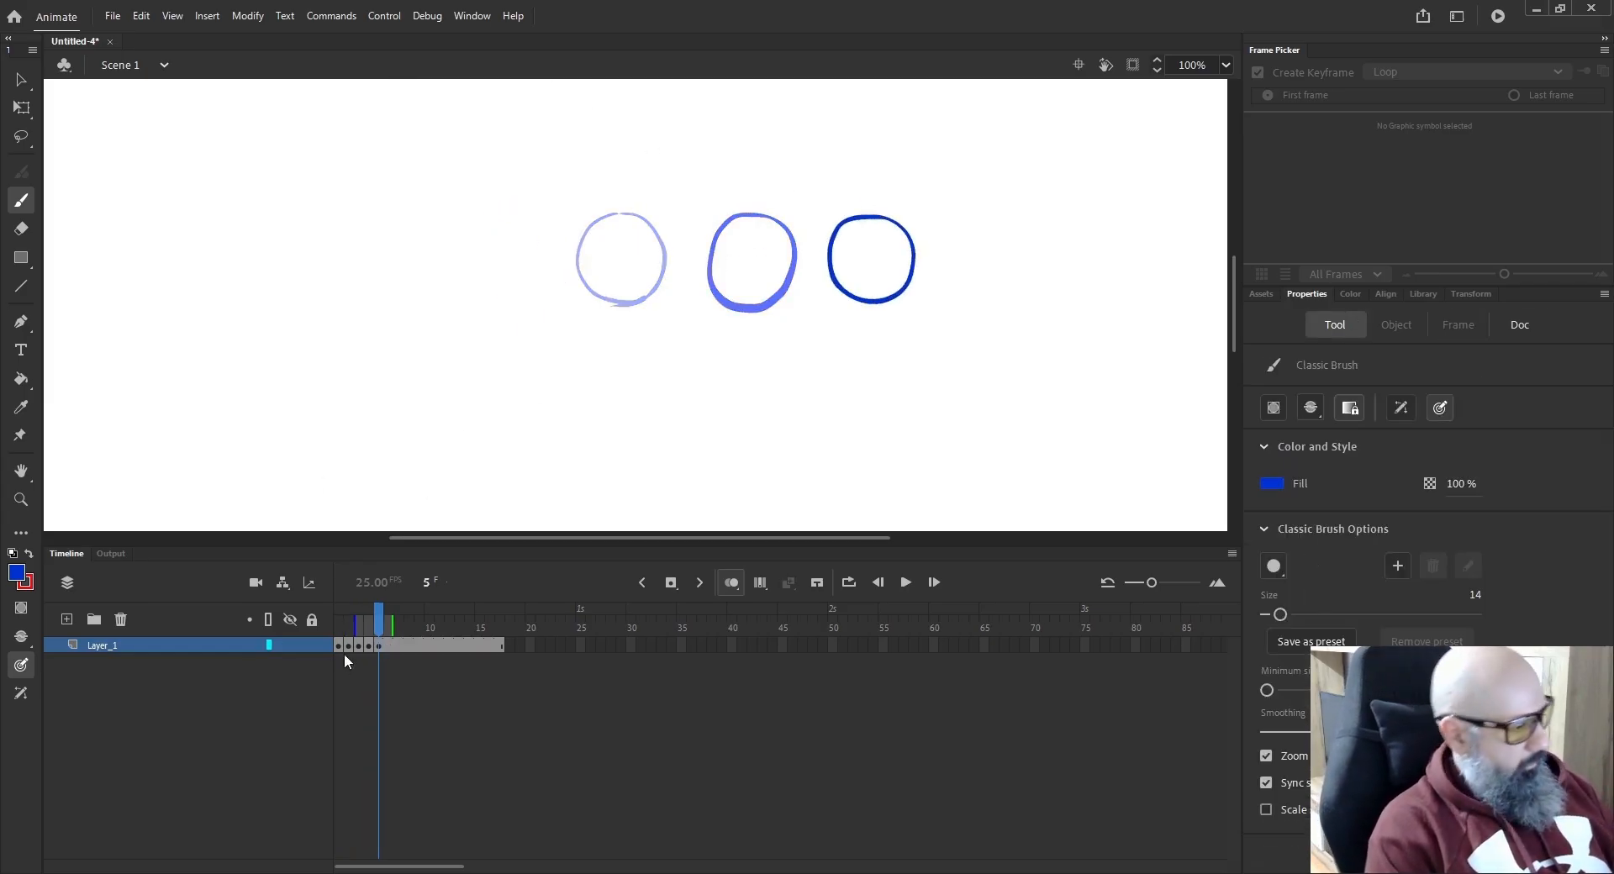
click(339, 646)
mouse_move(352, 627)
mouse_down()
mouse_move(392, 628)
mouse_move(362, 628)
mouse_up()
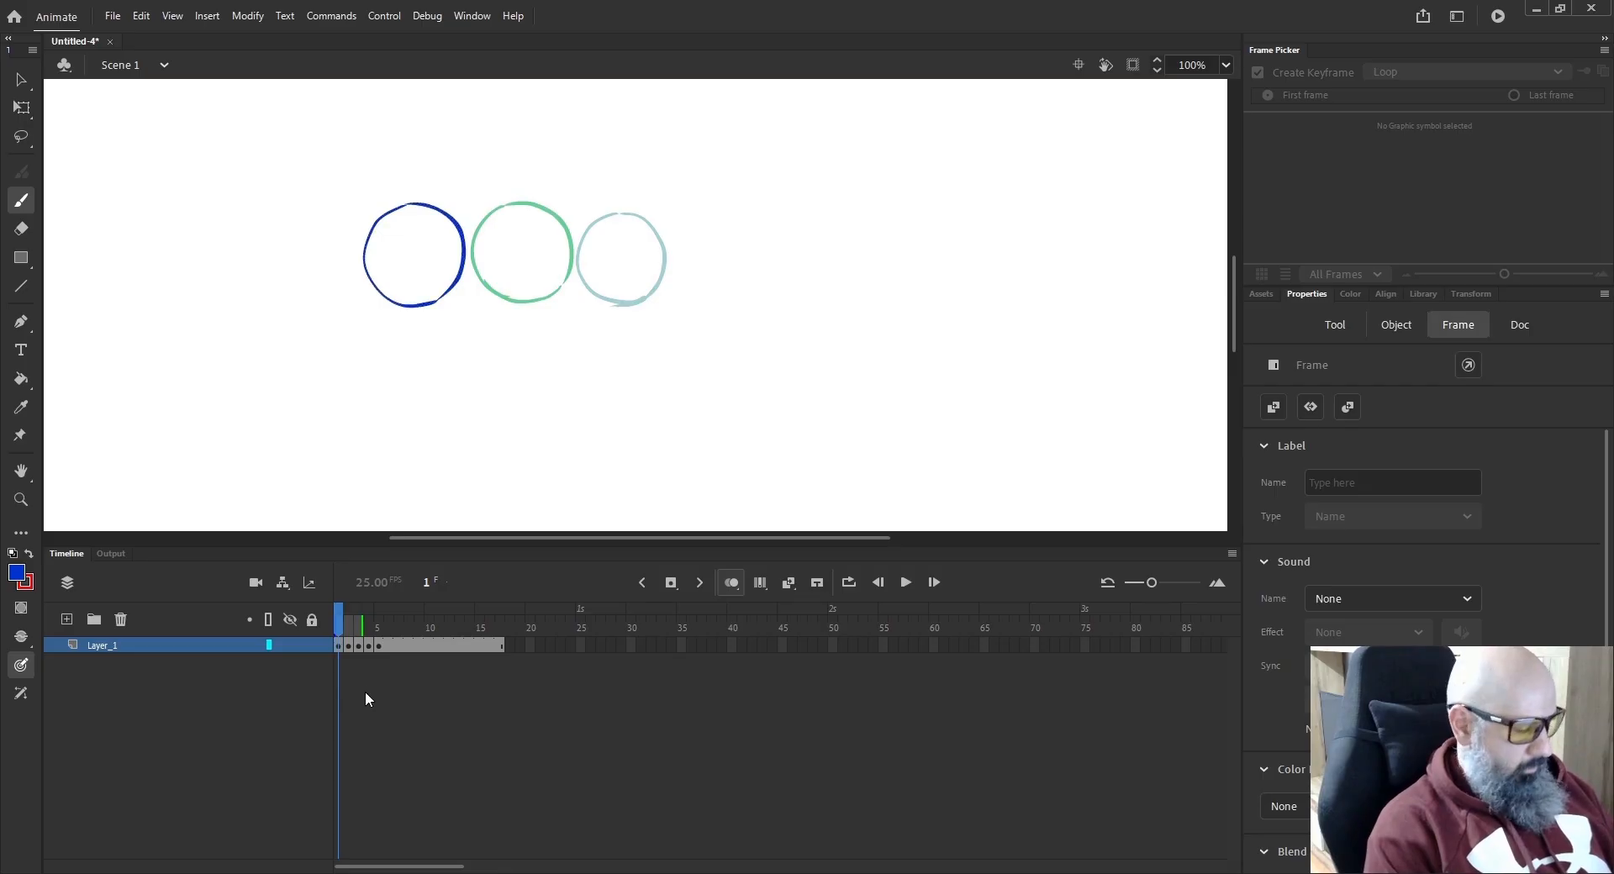
key(.)
key(.)
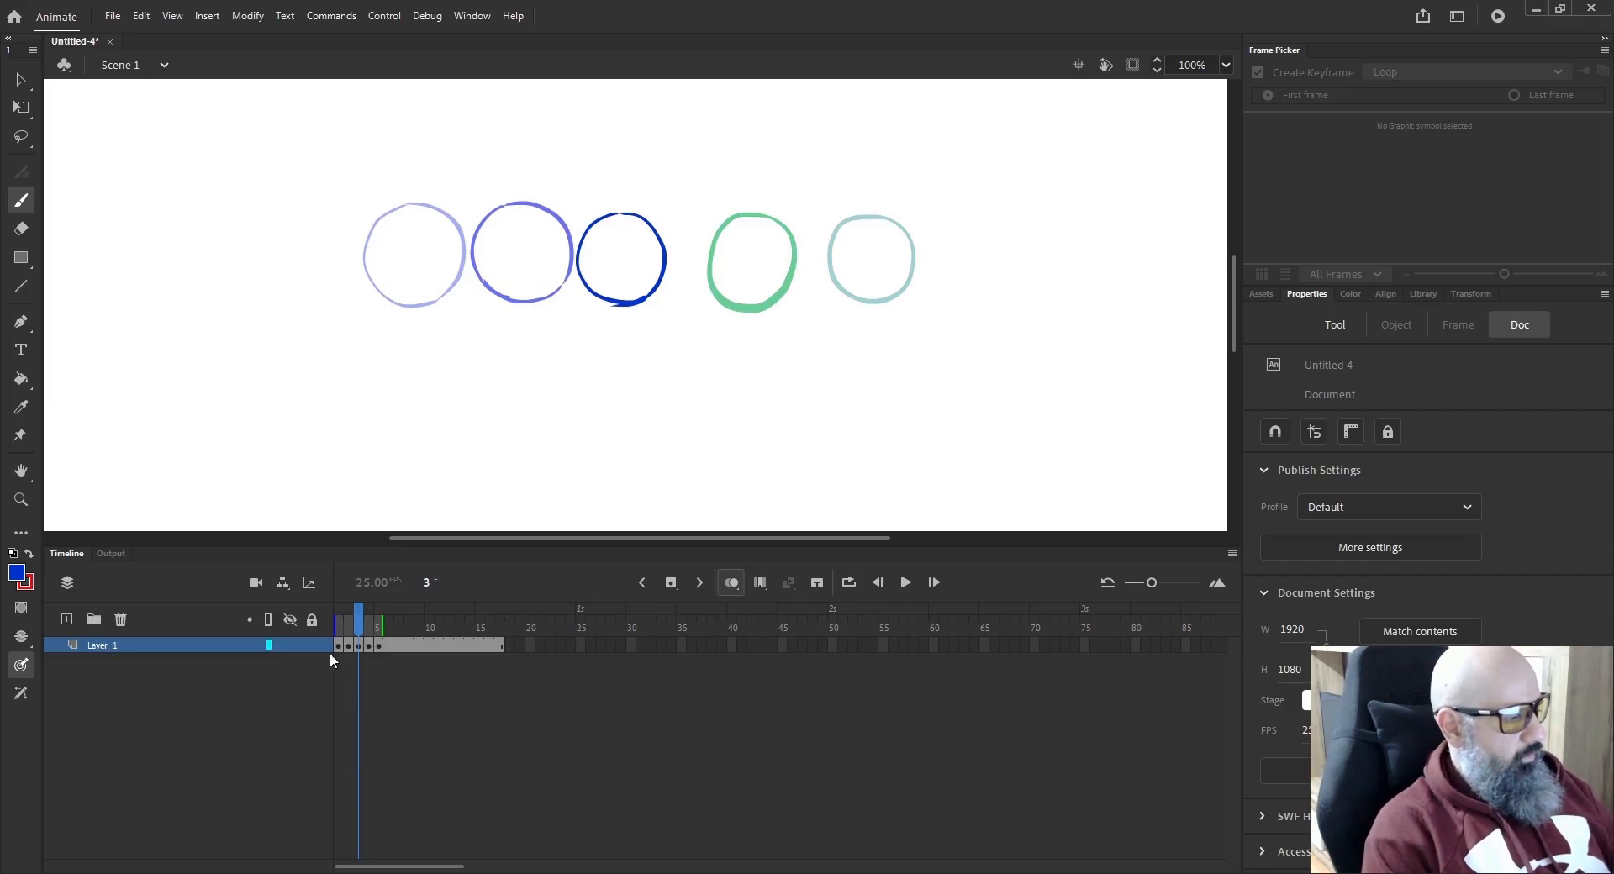
Replace onion skinning with Edit Multiple Frames and shift frame 4's circle slightly with the Selection tool.
click(732, 581)
click(760, 582)
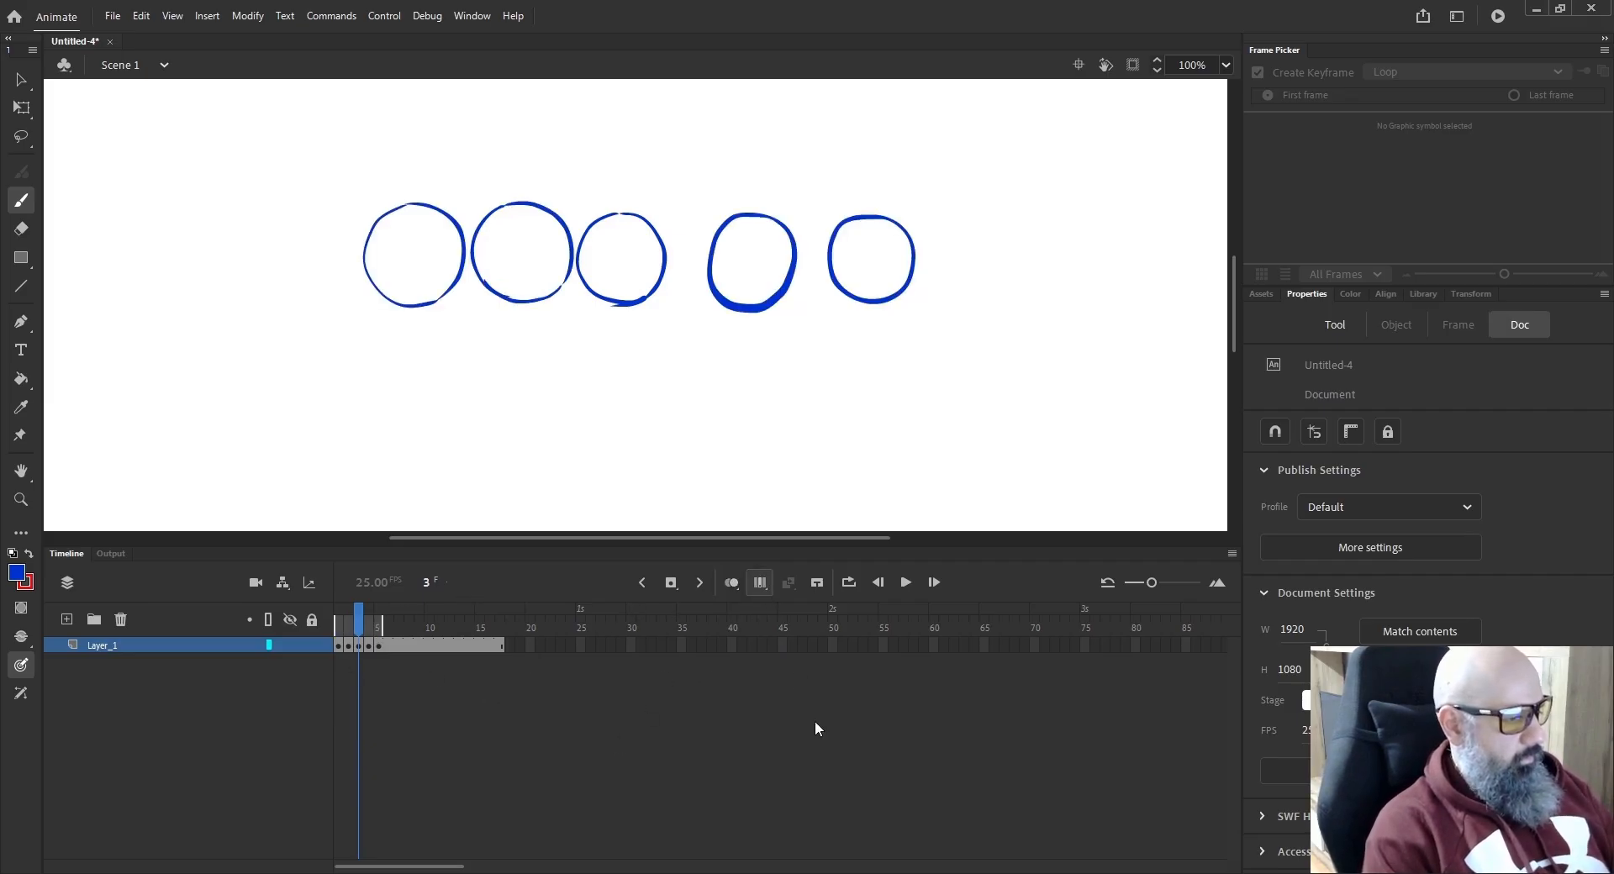
click(372, 646)
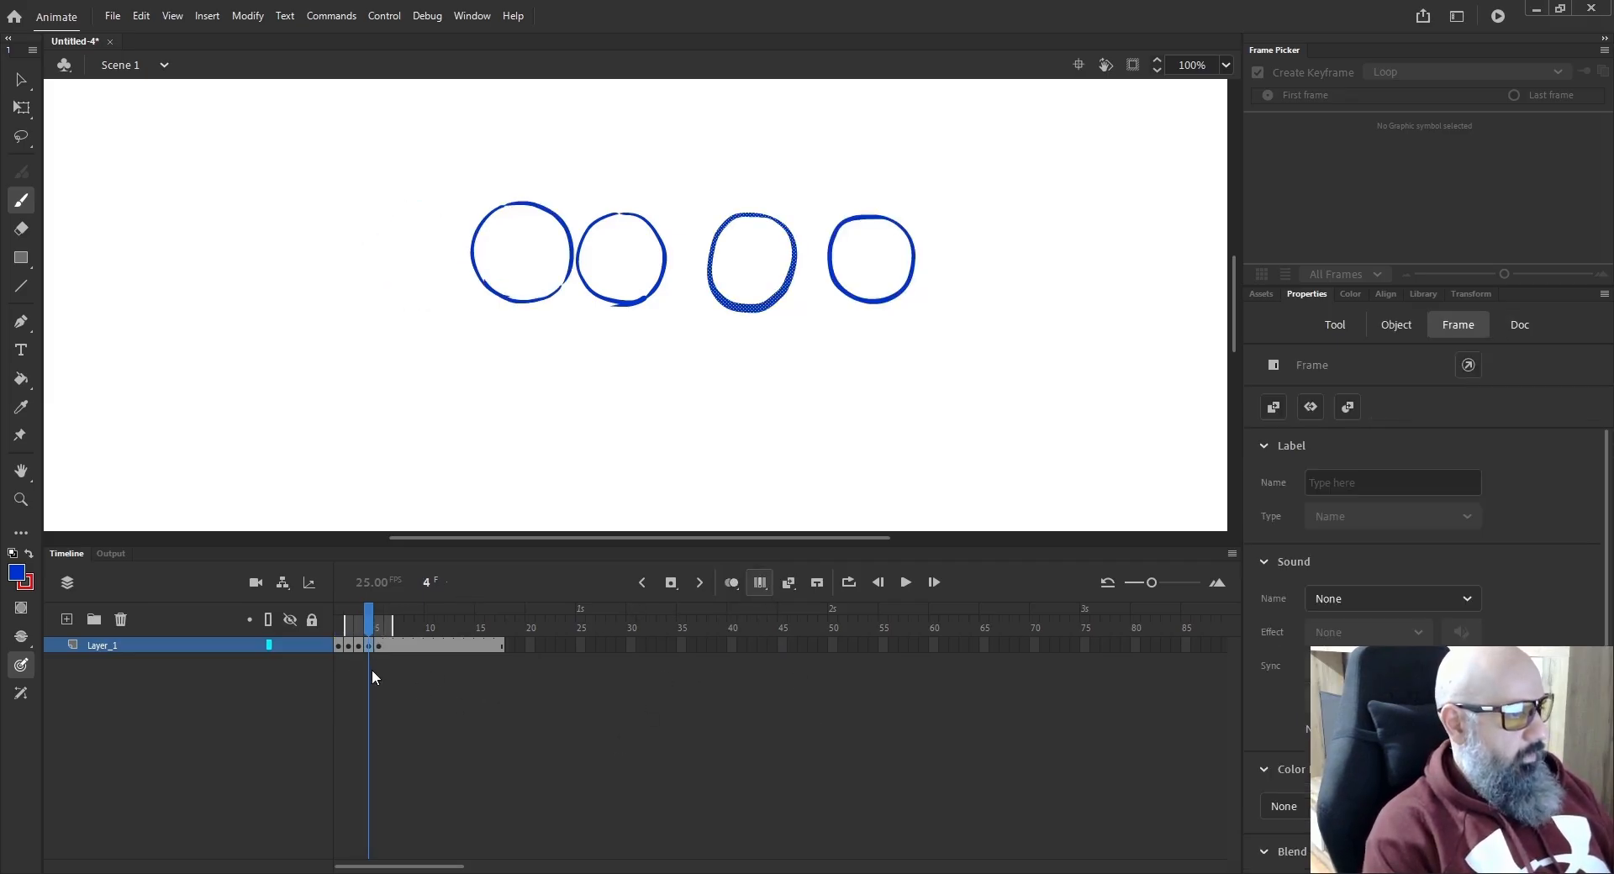
click(736, 310)
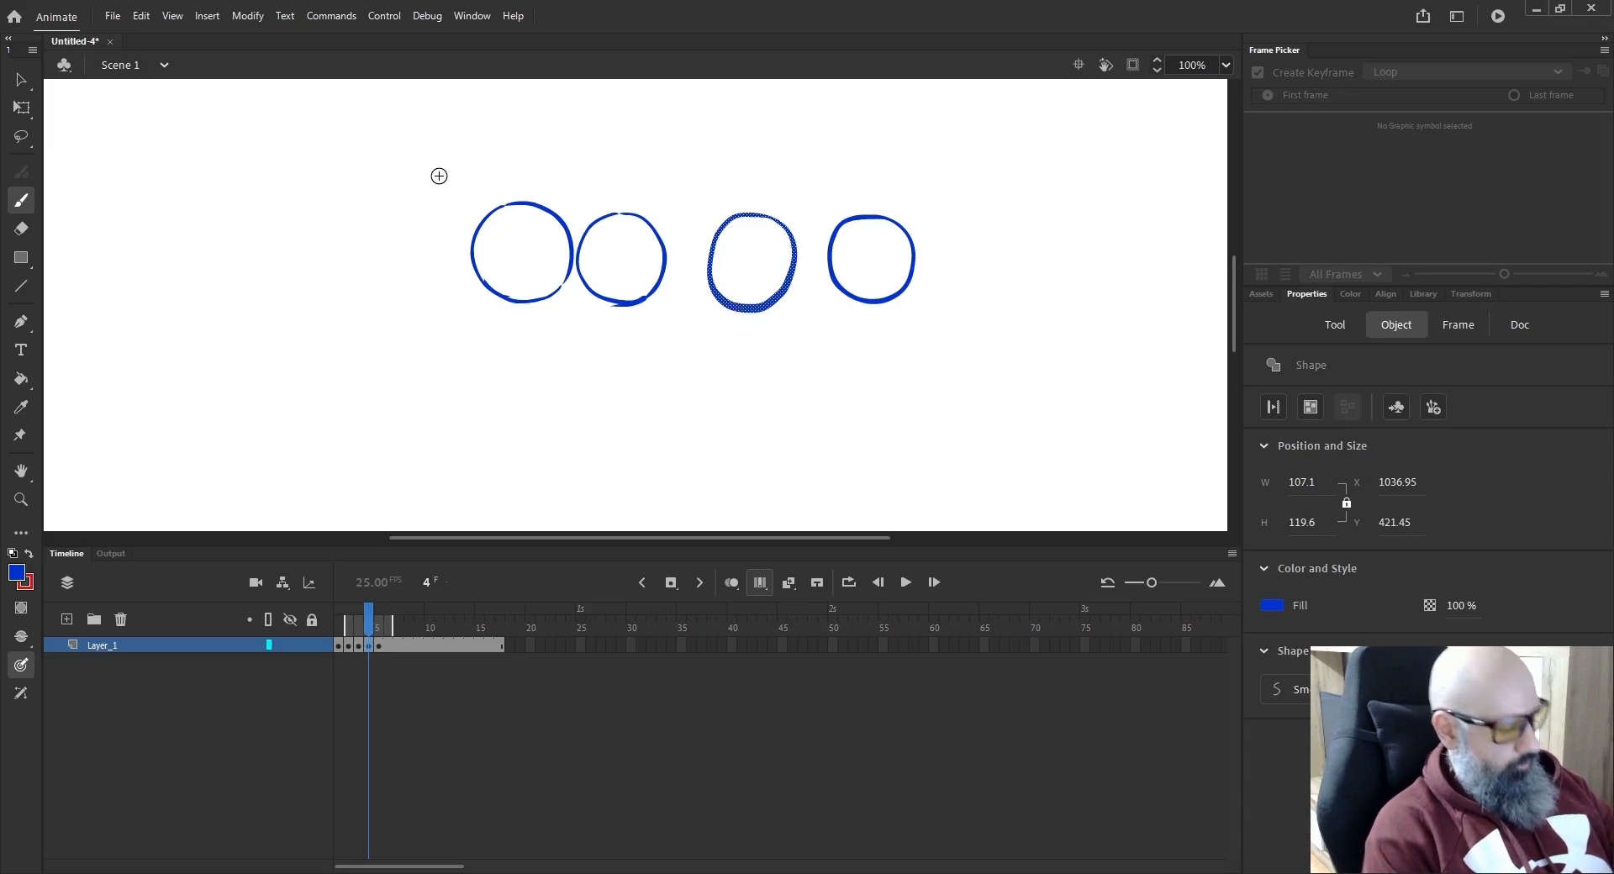
click(21, 79)
drag(740, 311, 739, 314)
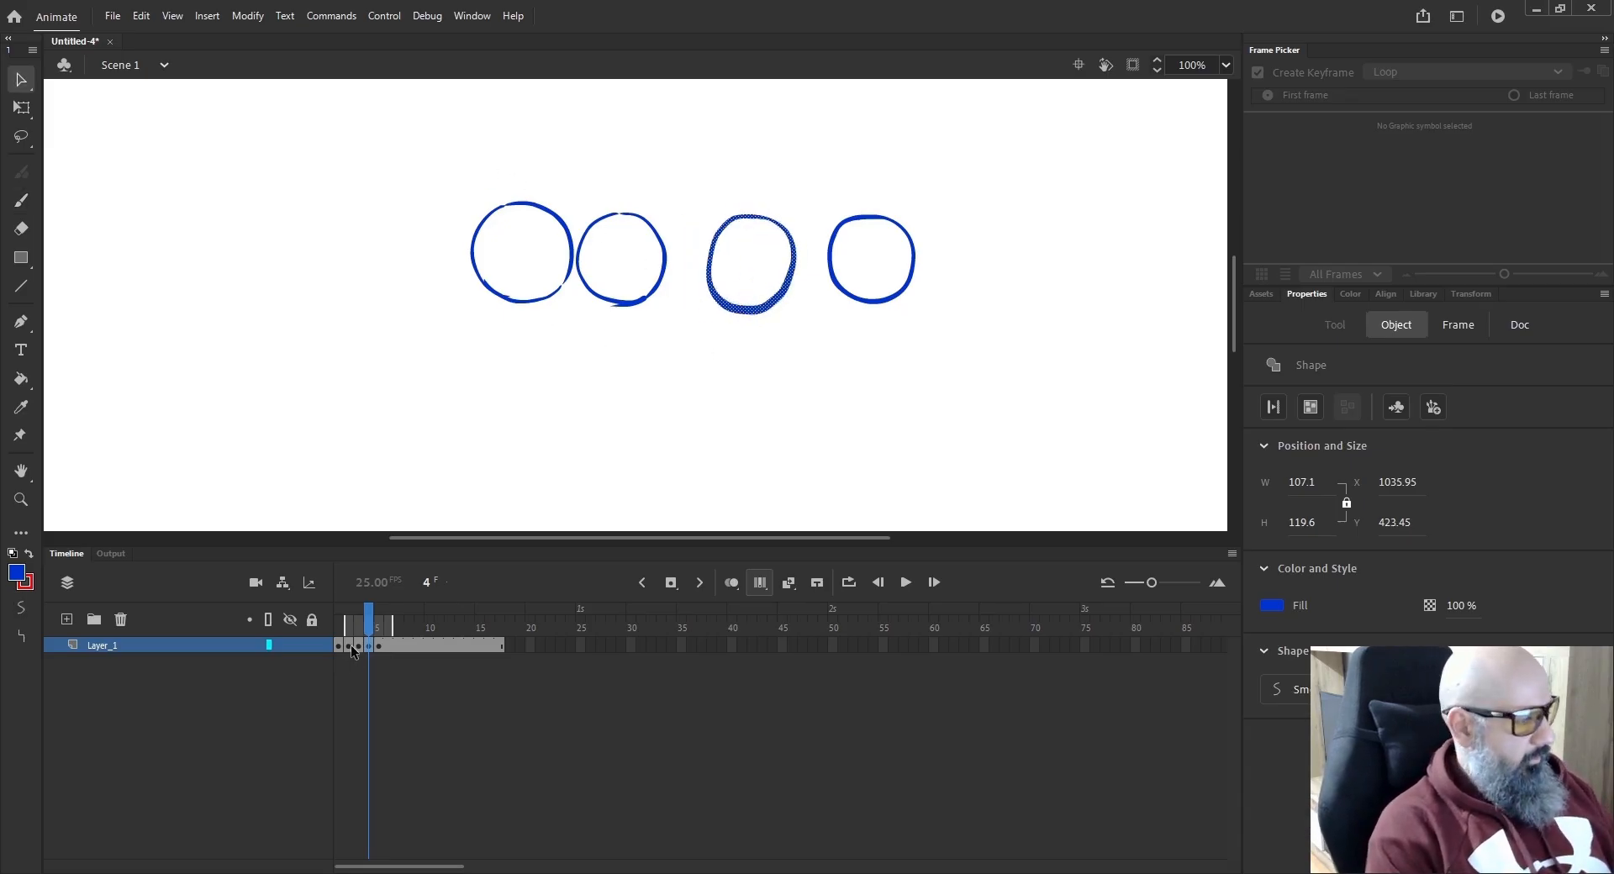
Select the frames up to frame 5, move the circles of frames 3 to 5 slightly together, and turn off Edit Multiple Frames.
drag(350, 647, 379, 647)
drag(632, 303, 623, 304)
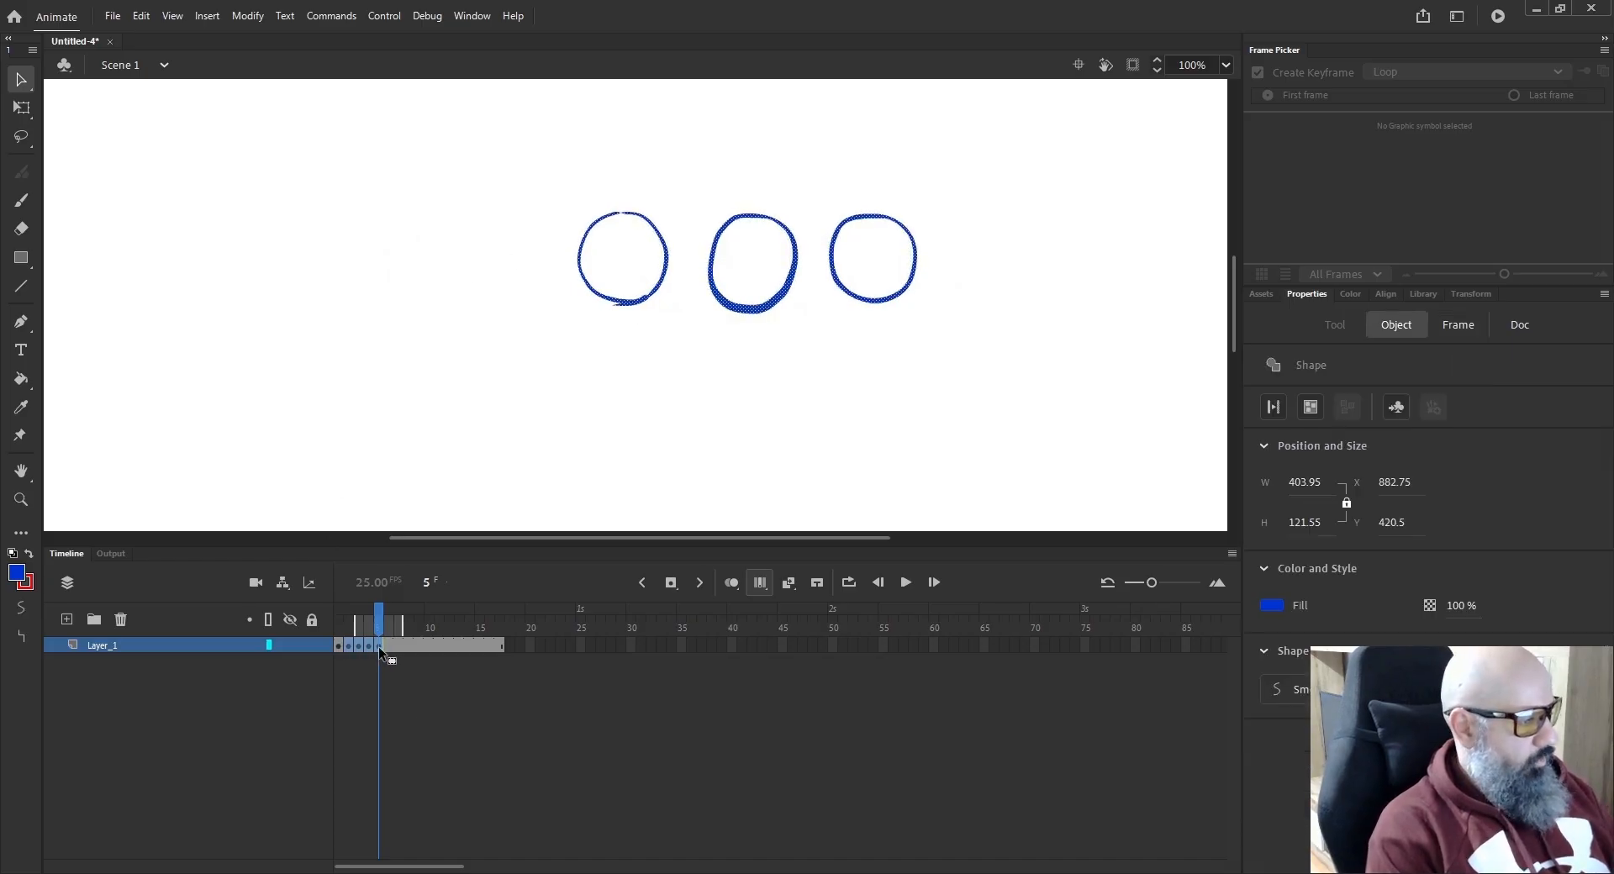
click(760, 583)
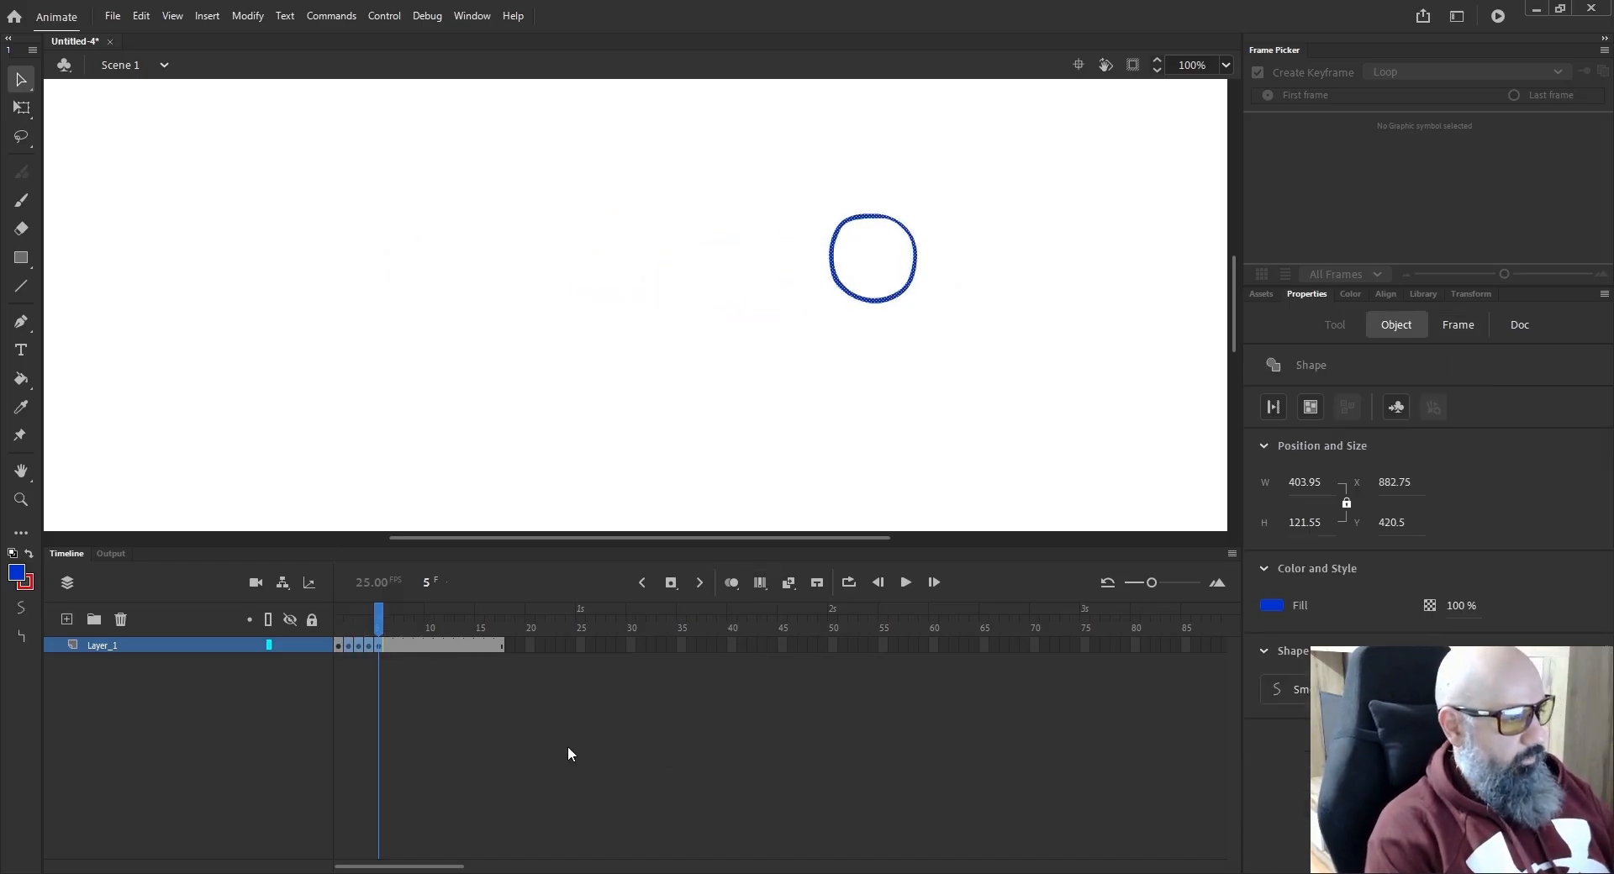
Examine the circles of frames 3 to 5 one frame at a time with Edit Multiple Frames off.
click(360, 646)
click(378, 647)
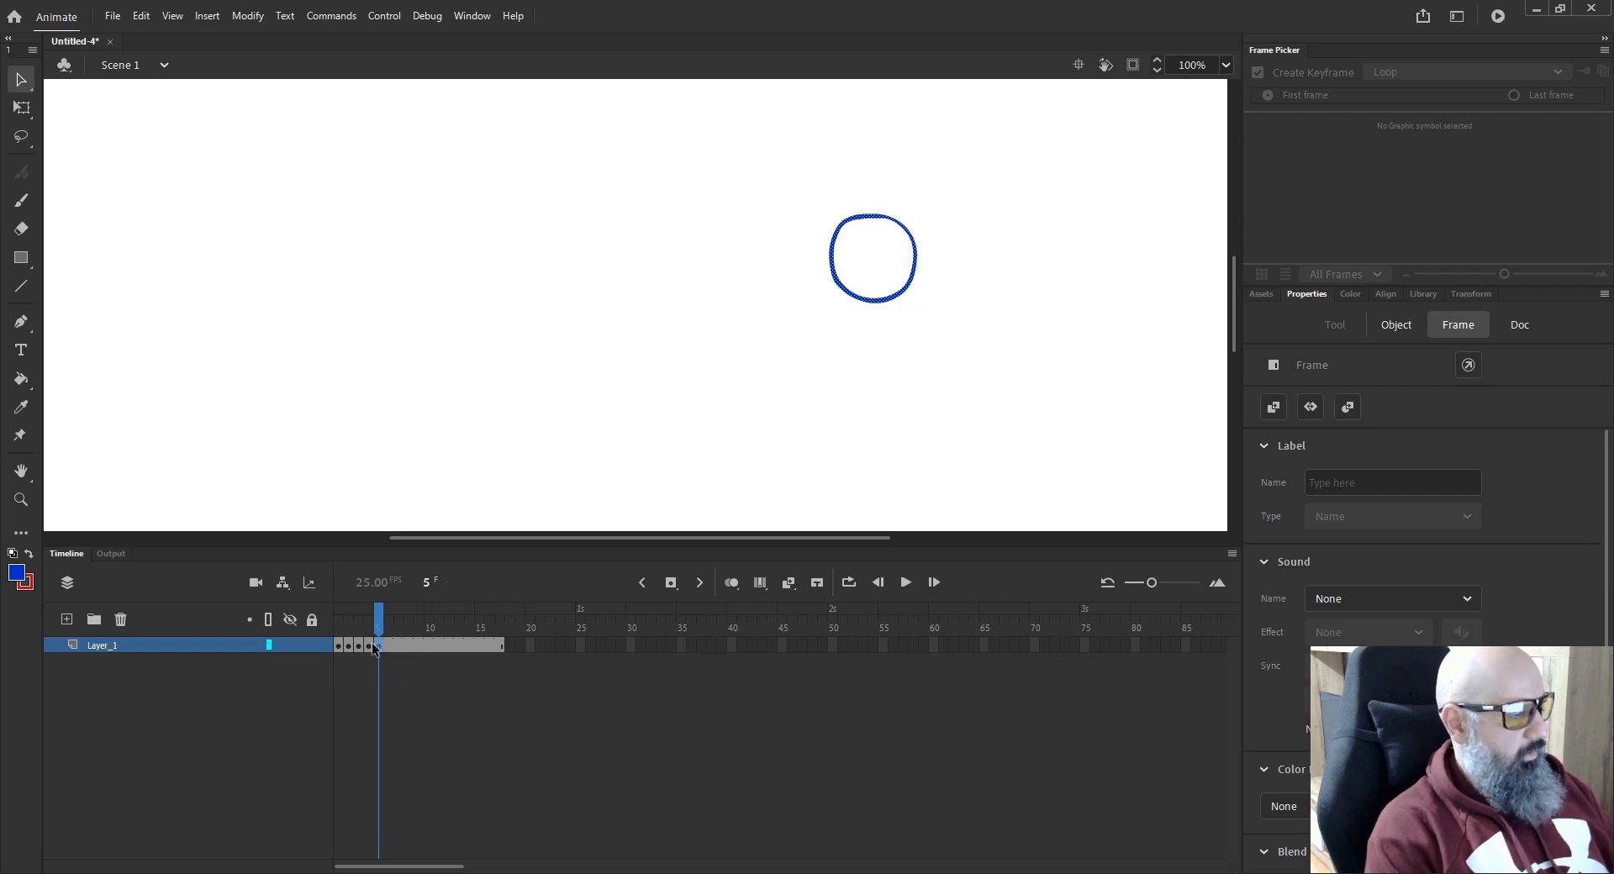
drag(378, 629, 382, 647)
click(383, 656)
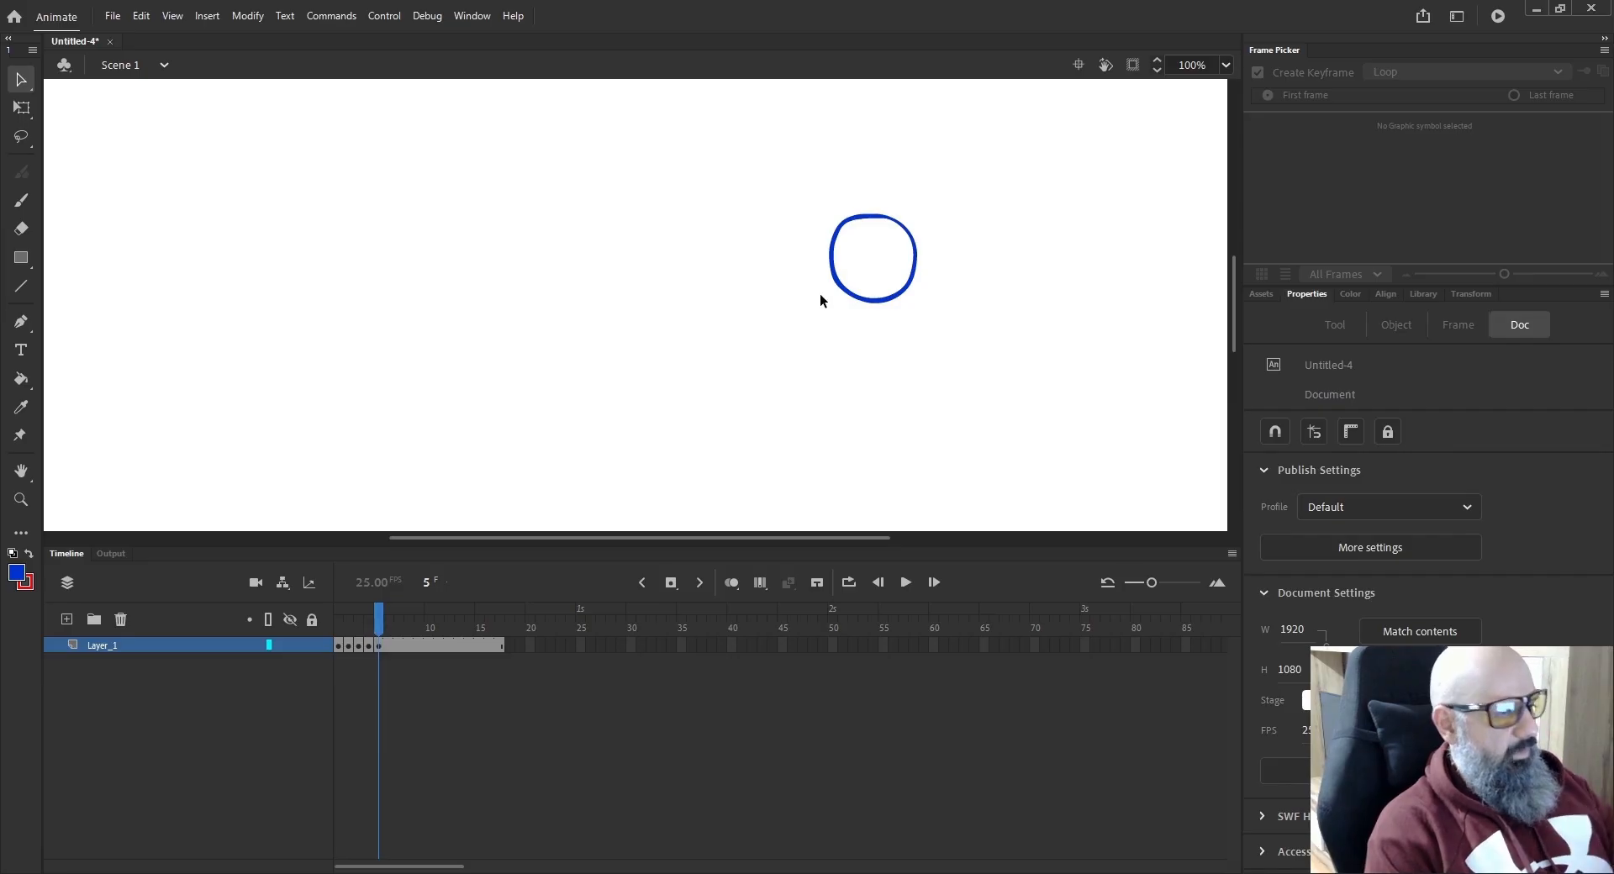
key(b)
key(v)
click(848, 294)
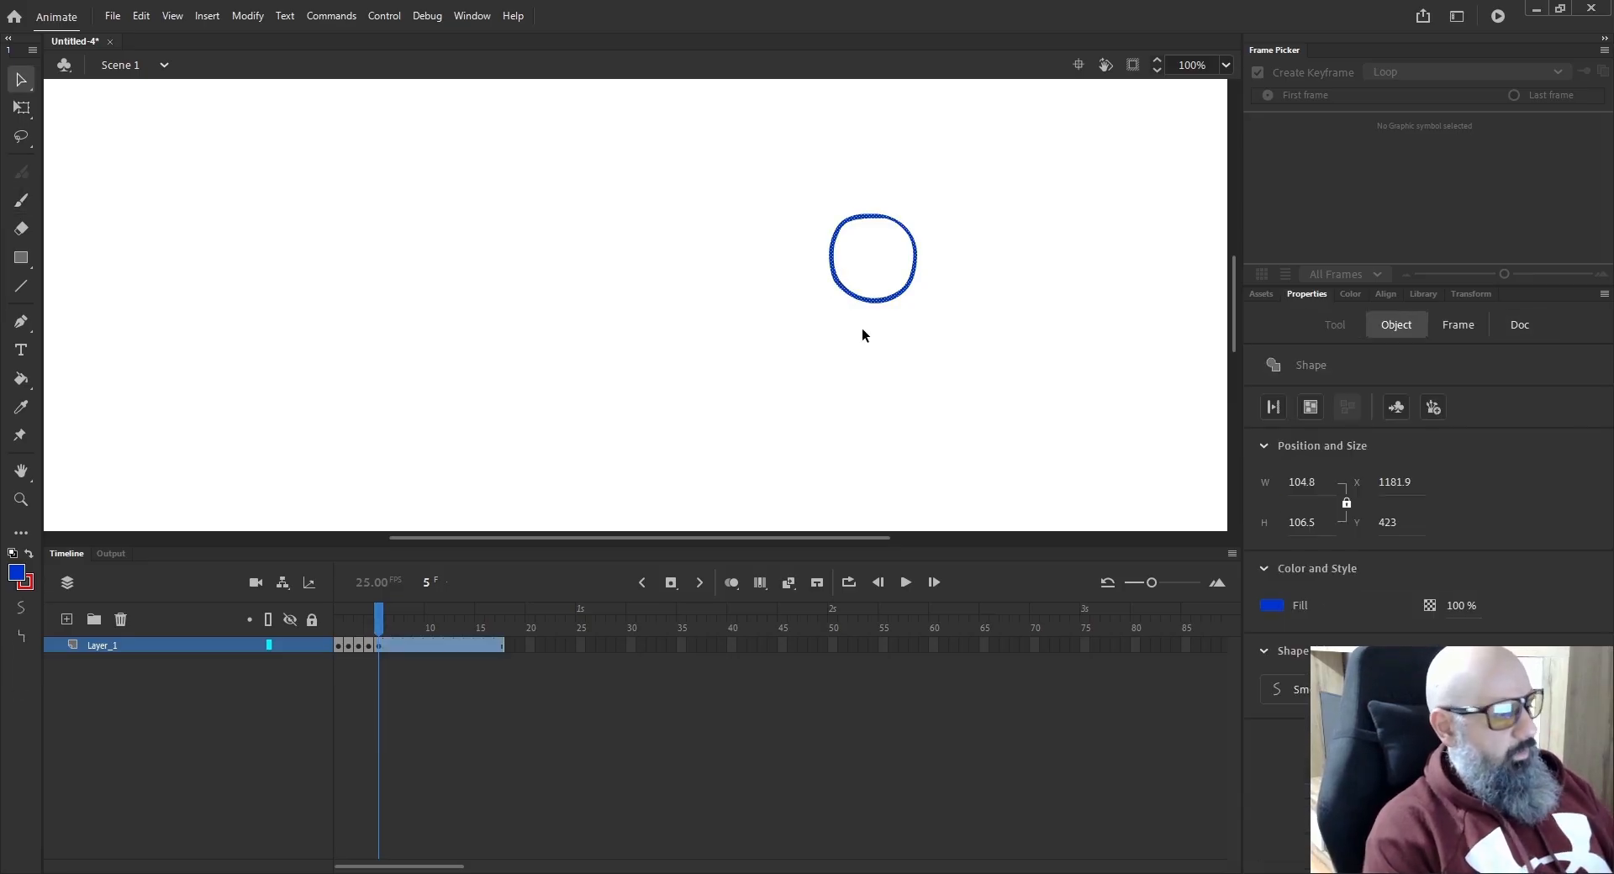
click(368, 644)
key(comma)
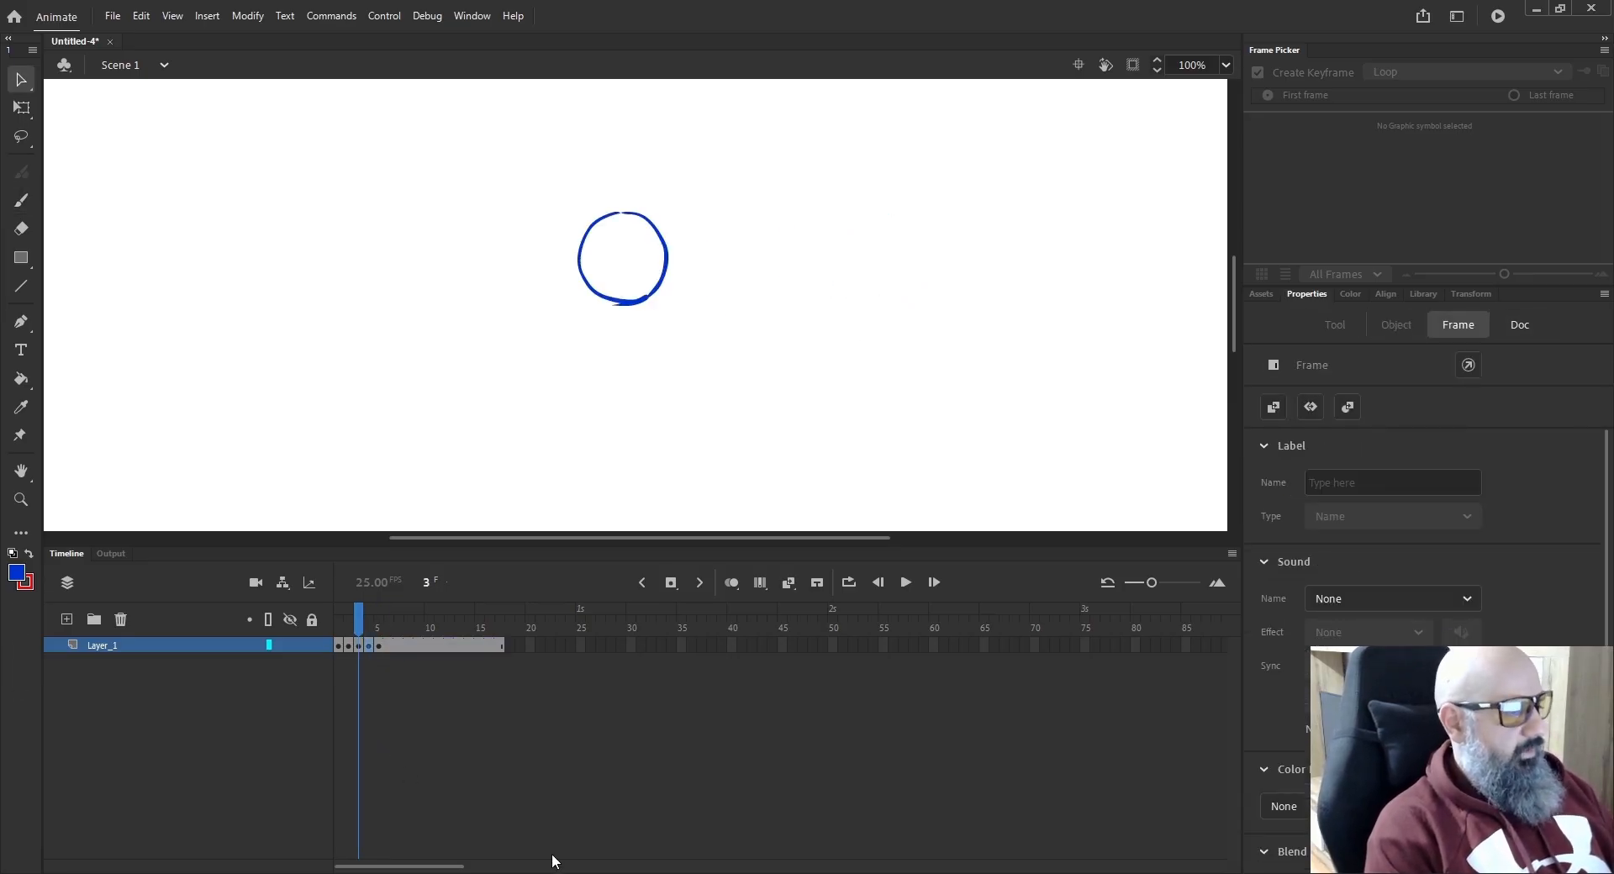
key(period)
key(period)
Try moving only frame 5's circle with Edit Multiple Frames off, and turn the mode back on.
click(760, 583)
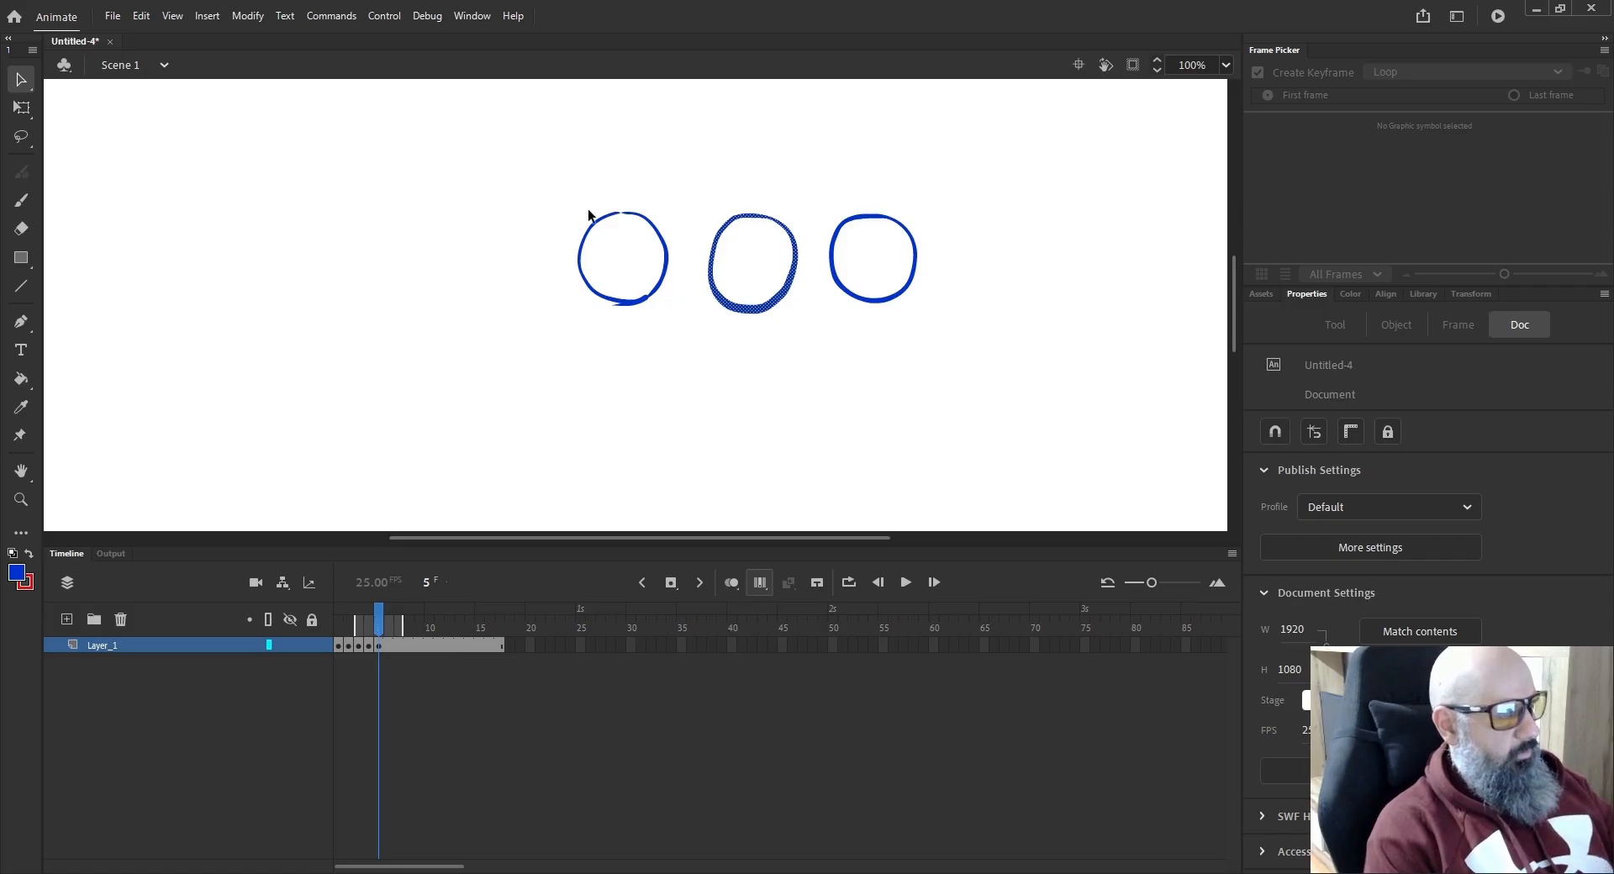
click(375, 648)
click(760, 583)
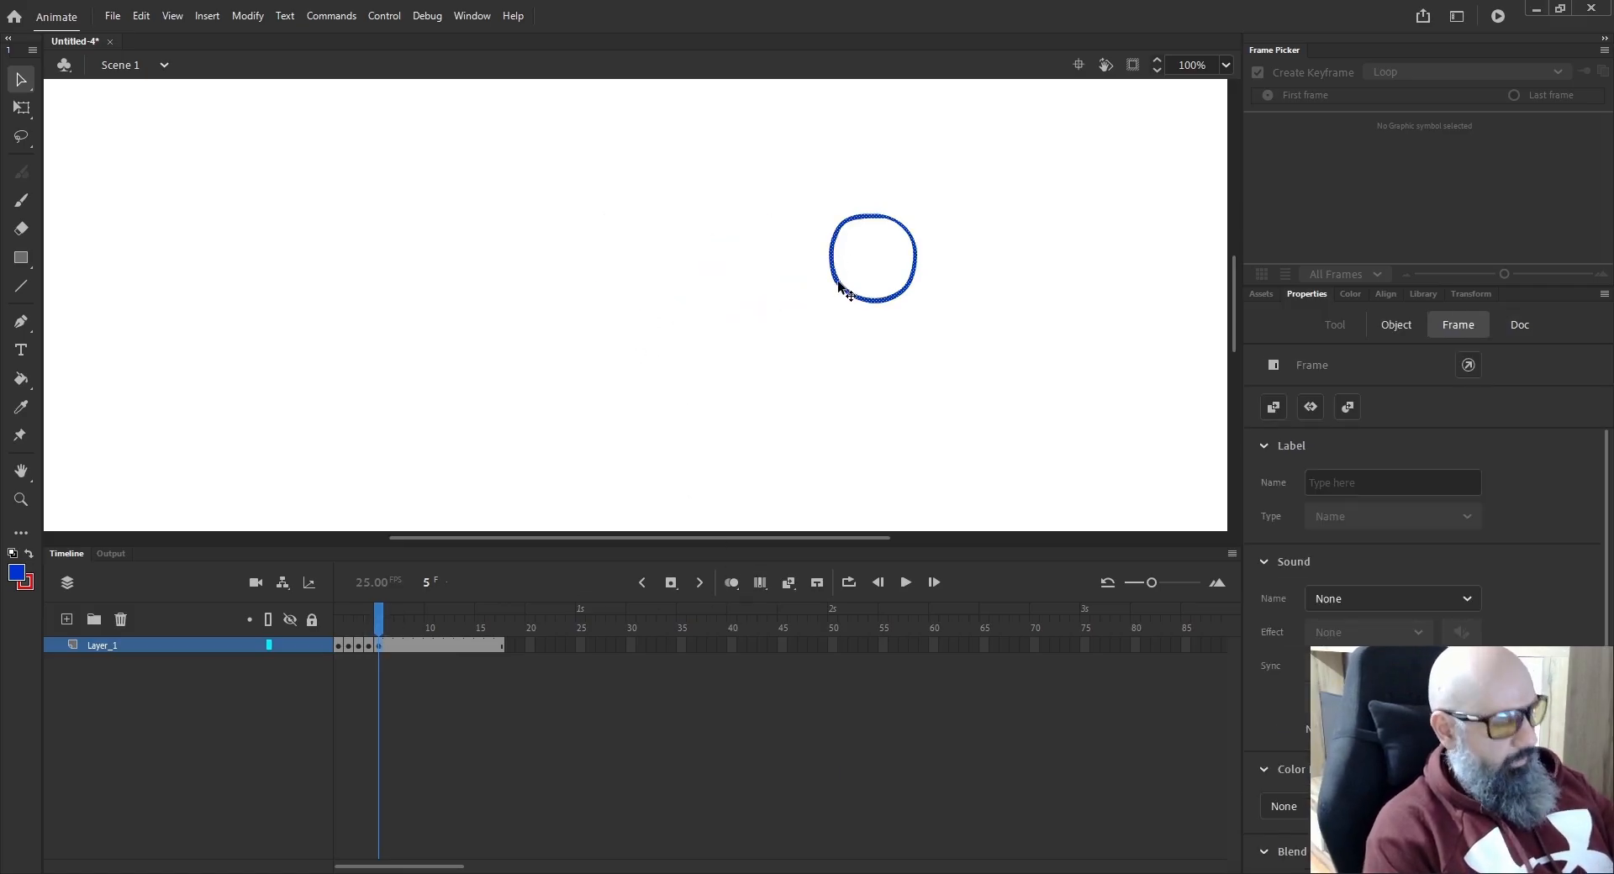
mouse_move(843, 290)
mouse_down()
mouse_move(861, 292)
mouse_move(800, 284)
mouse_move(852, 286)
mouse_move(824, 289)
mouse_up()
click(760, 582)
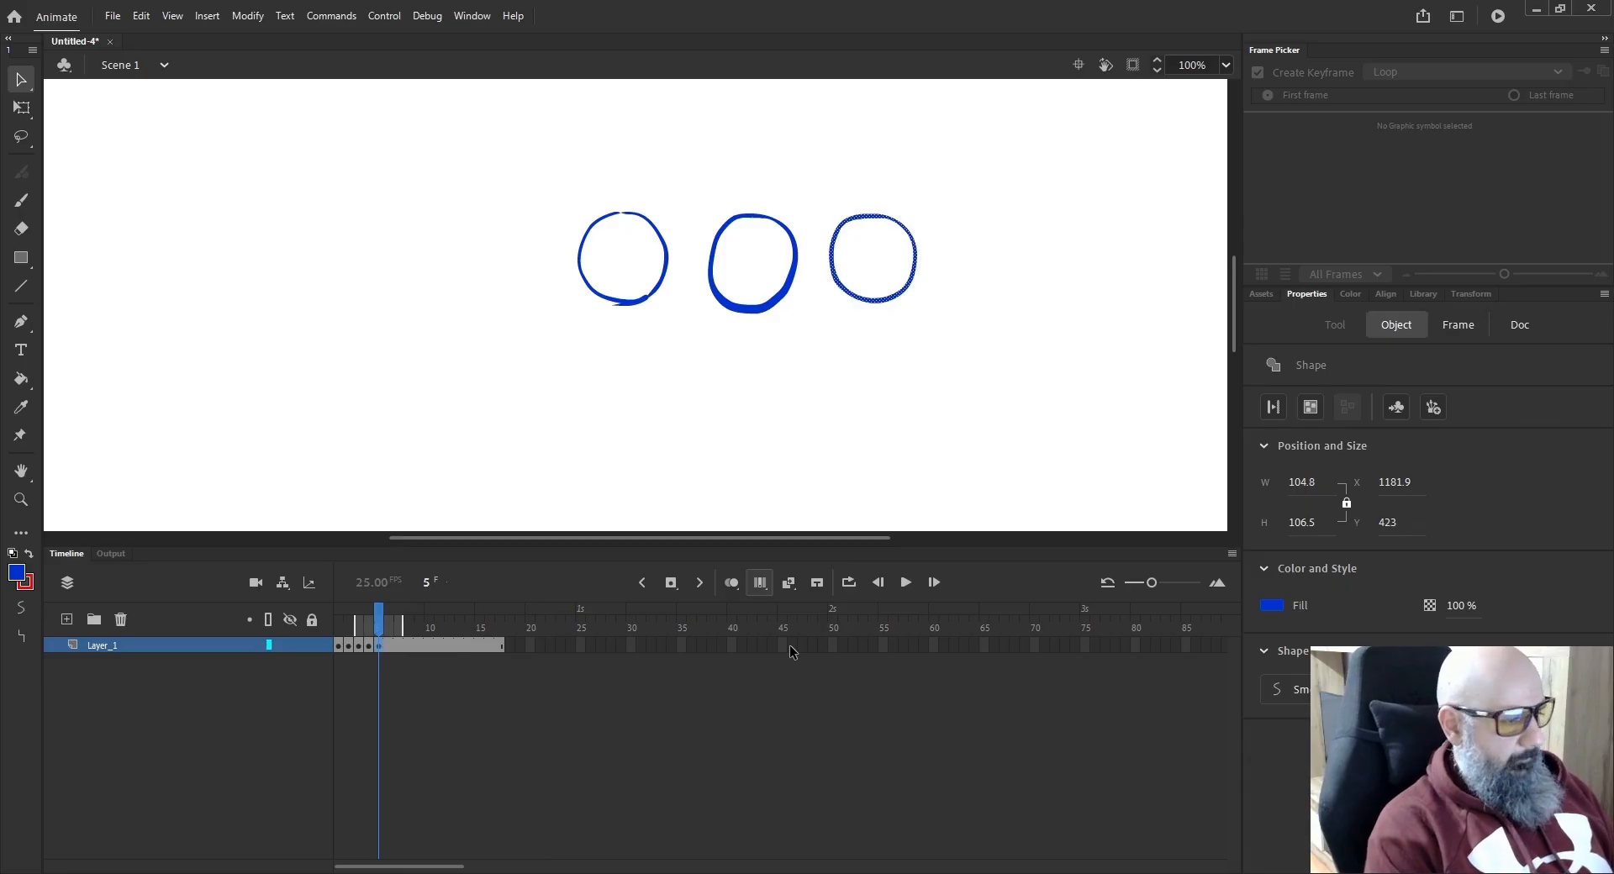
Extend the Edit Multiple Frames range back to frame 1 and move all five circles slightly together.
mouse_move(356, 626)
mouse_down()
mouse_move(335, 628)
mouse_move(336, 645)
mouse_up()
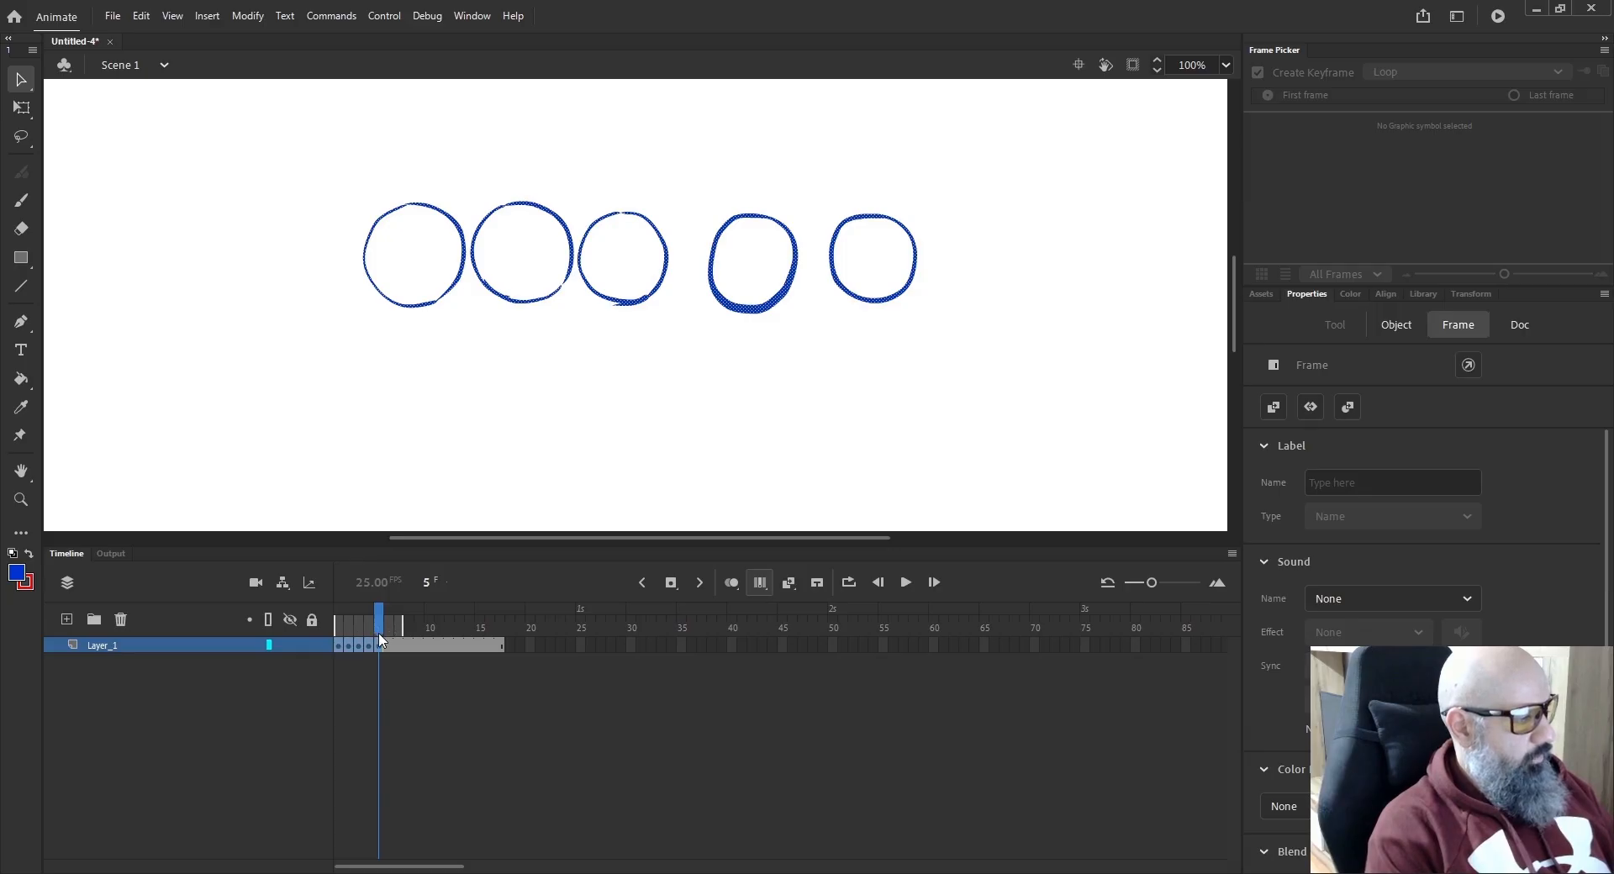
drag(426, 308, 430, 312)
click(350, 664)
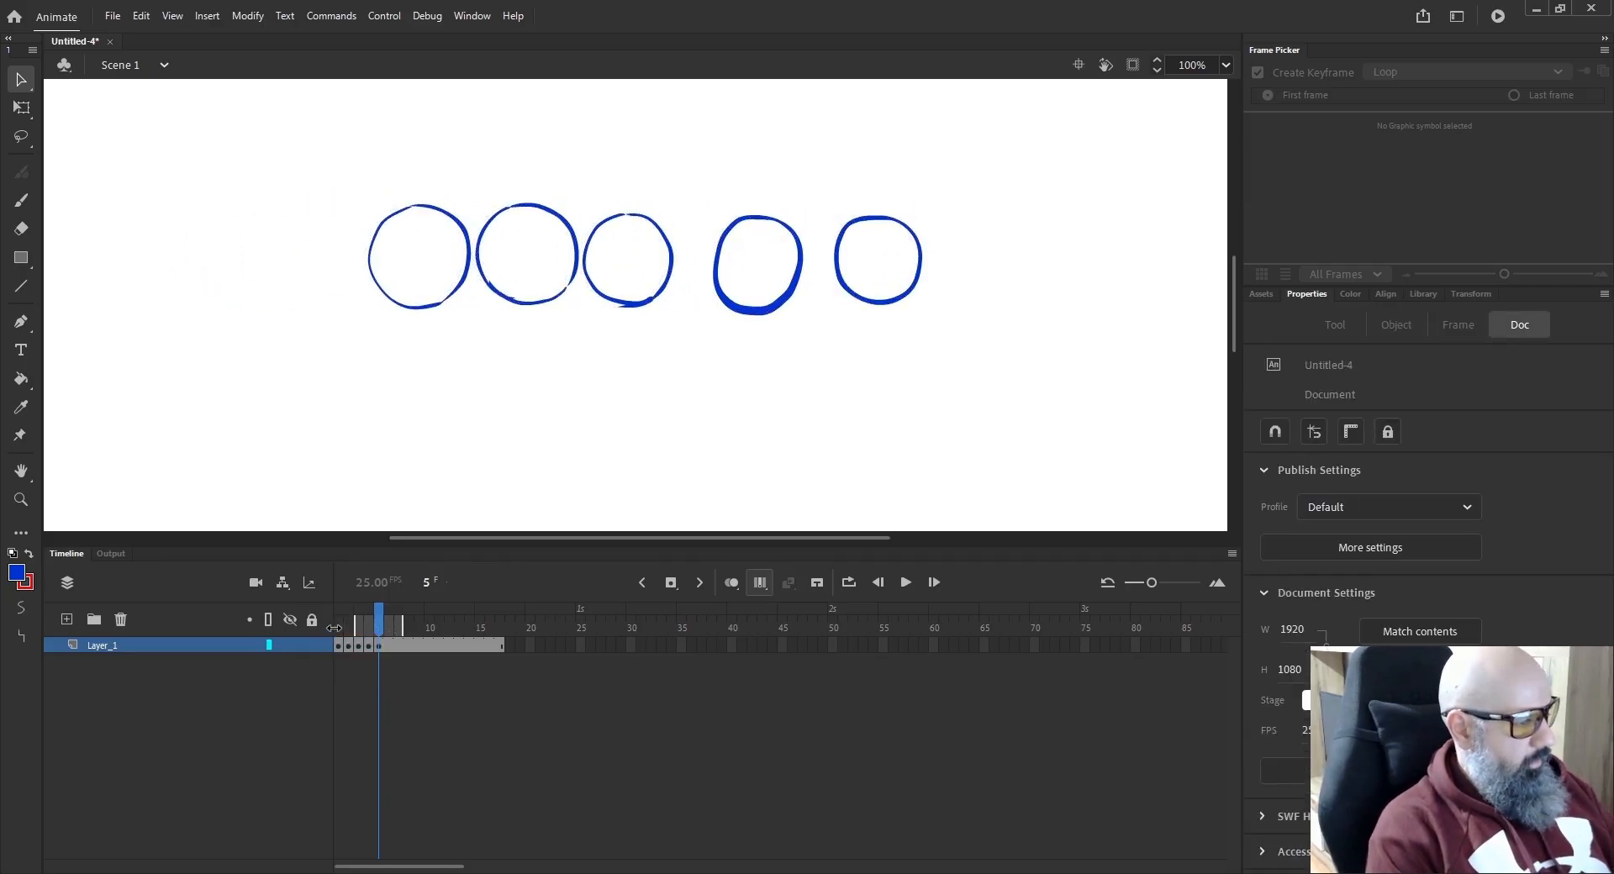
Limit the Edit Multiple Frames range to start at frame 3 and move the circles of frames 3 to 5 slightly down.
drag(335, 622, 380, 649)
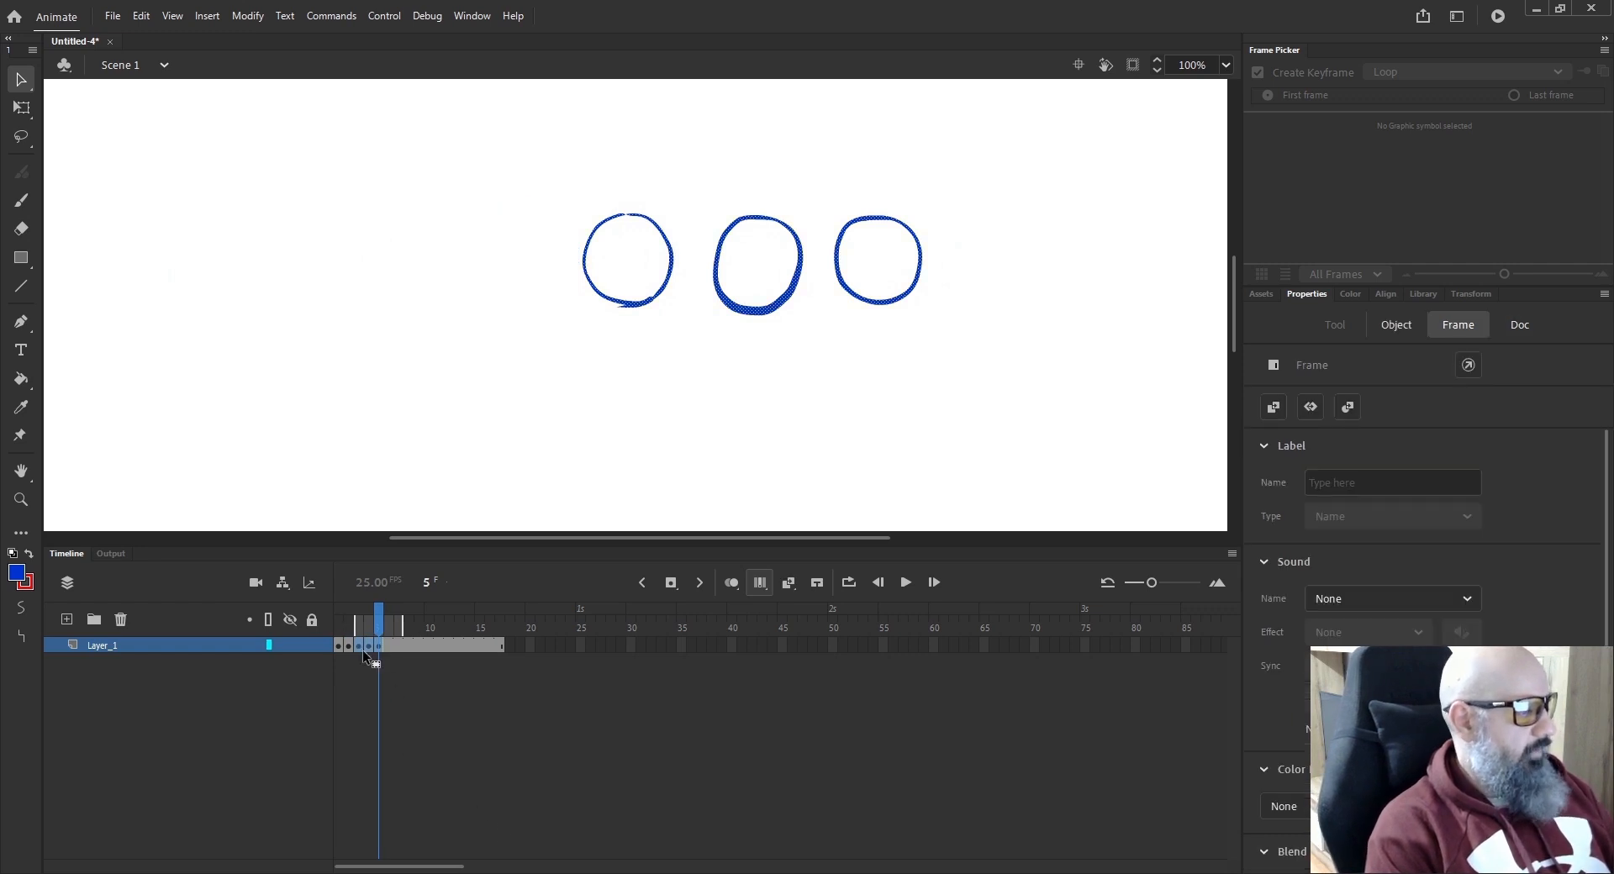
mouse_move(740, 306)
mouse_down()
mouse_move(420, 309)
mouse_move(742, 312)
mouse_up()
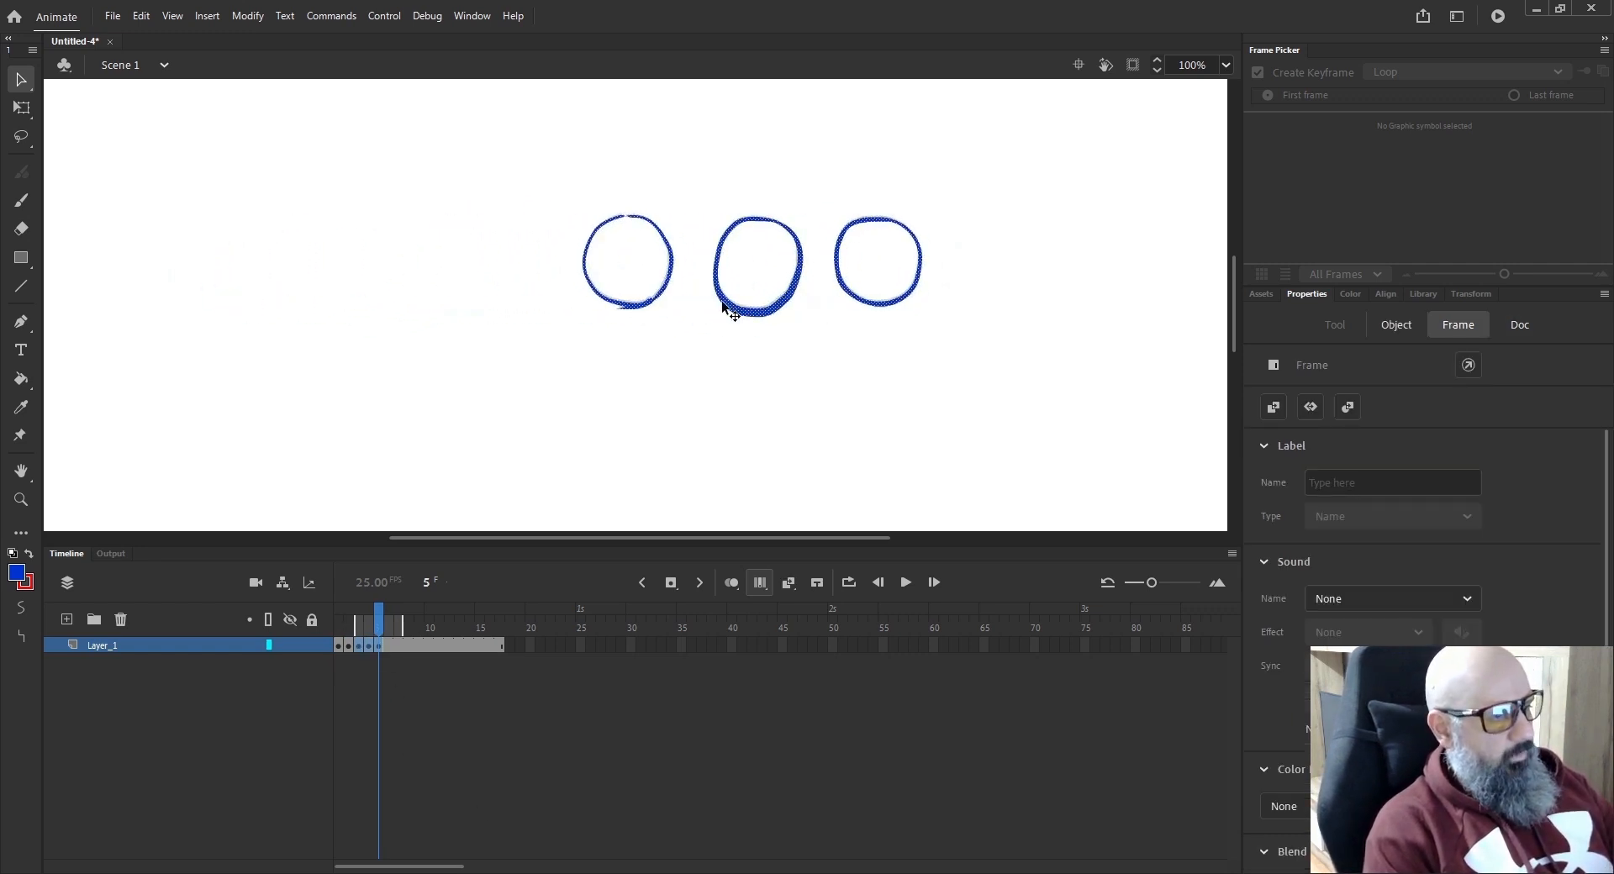
click(421, 727)
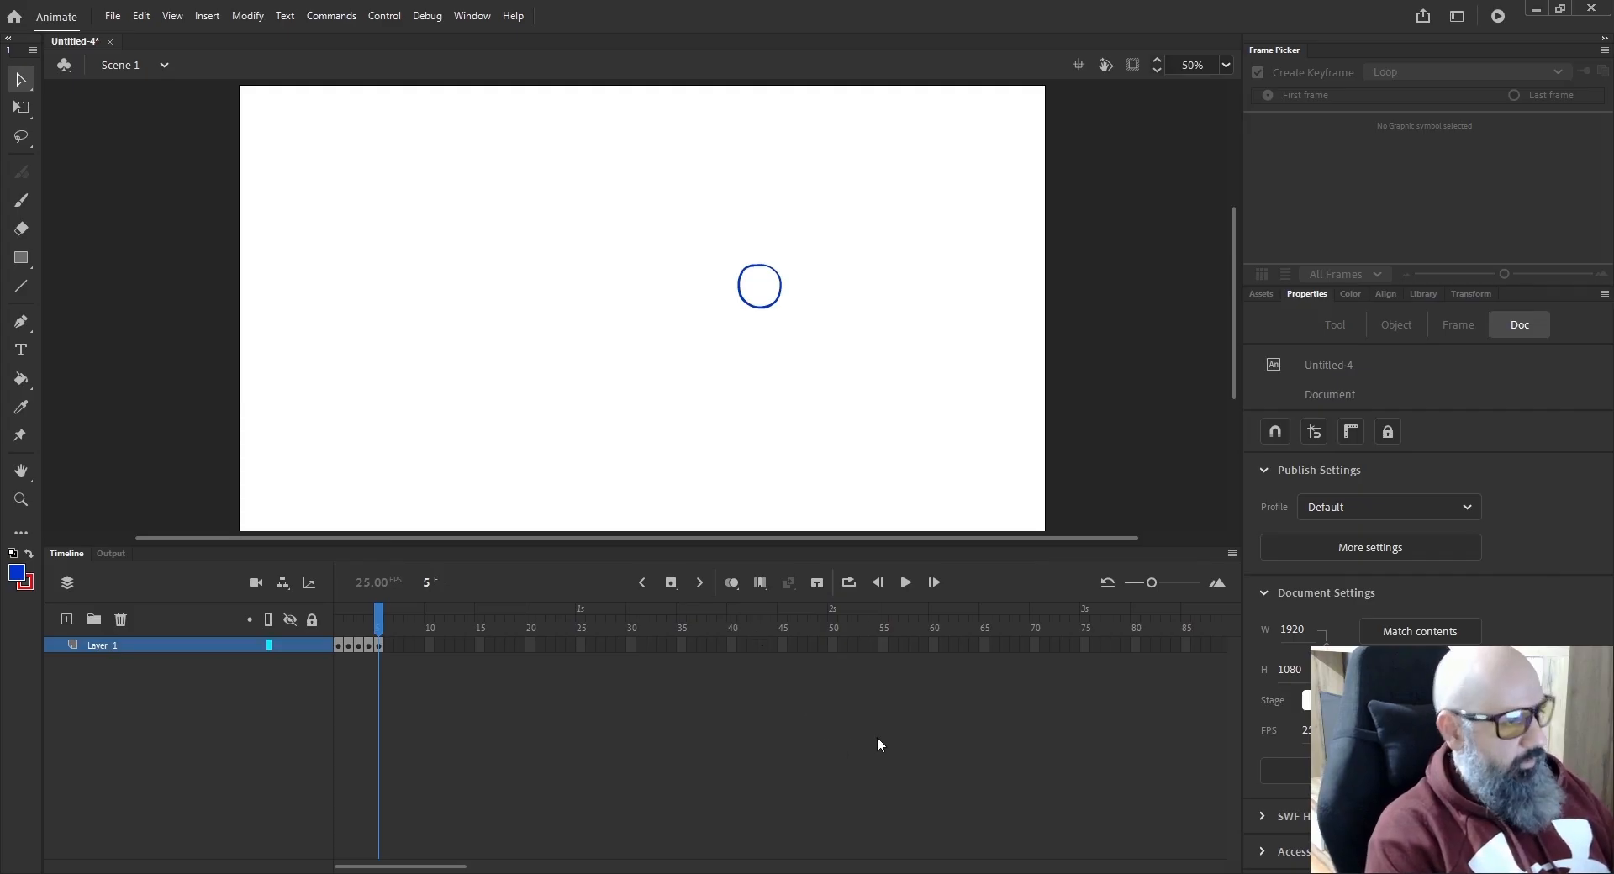
Turn on Loop for frames 1 to 5 and preview the circle animation, starting and stopping playback.
click(850, 583)
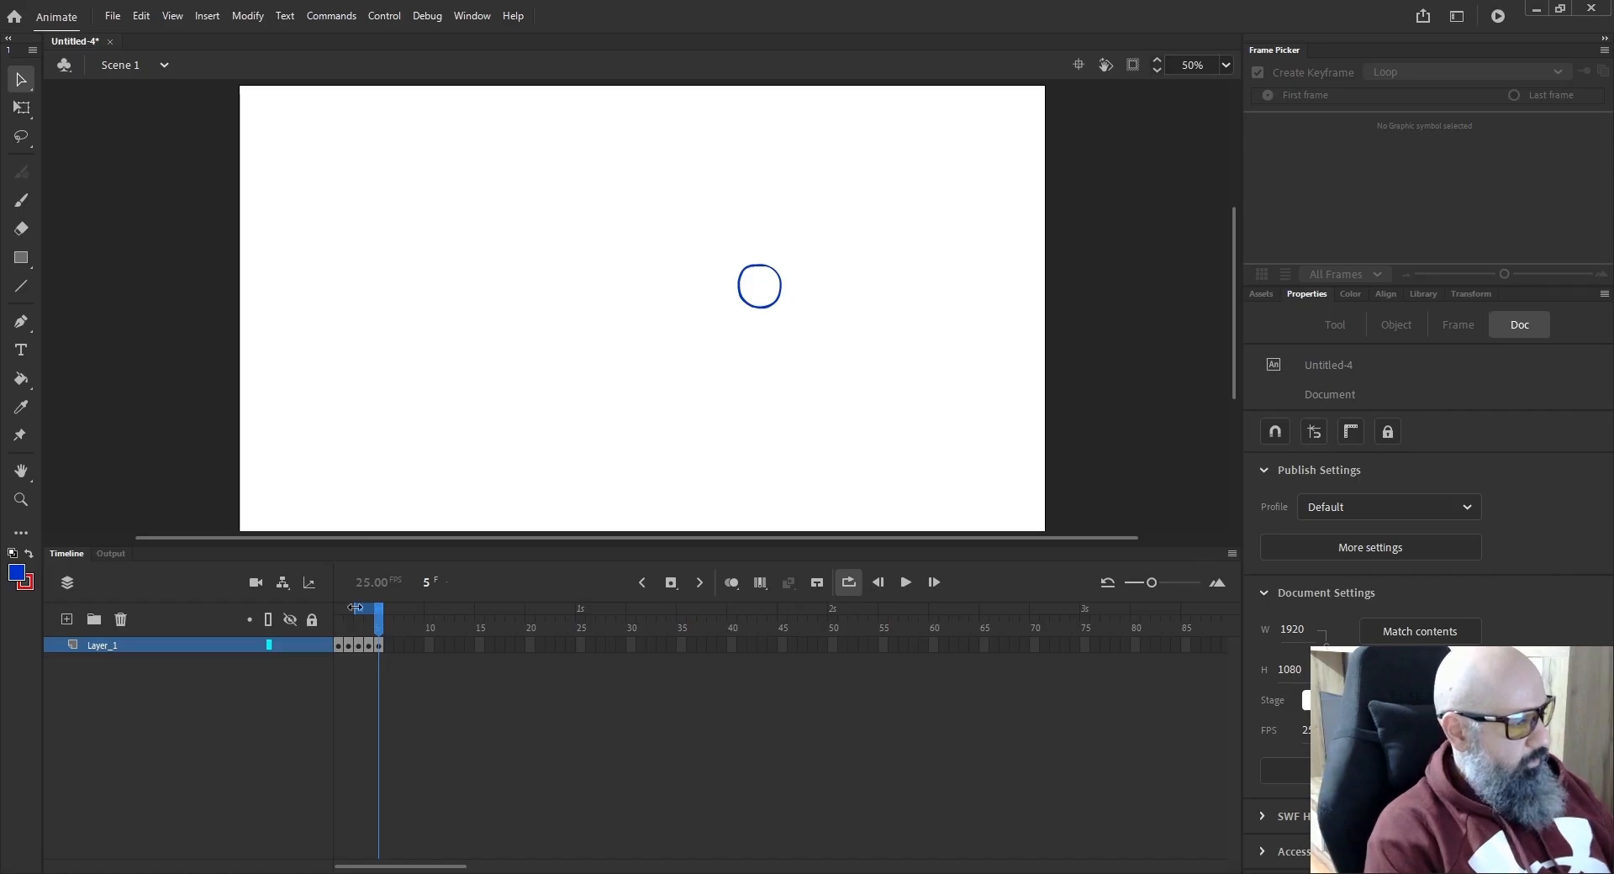
key(Return)
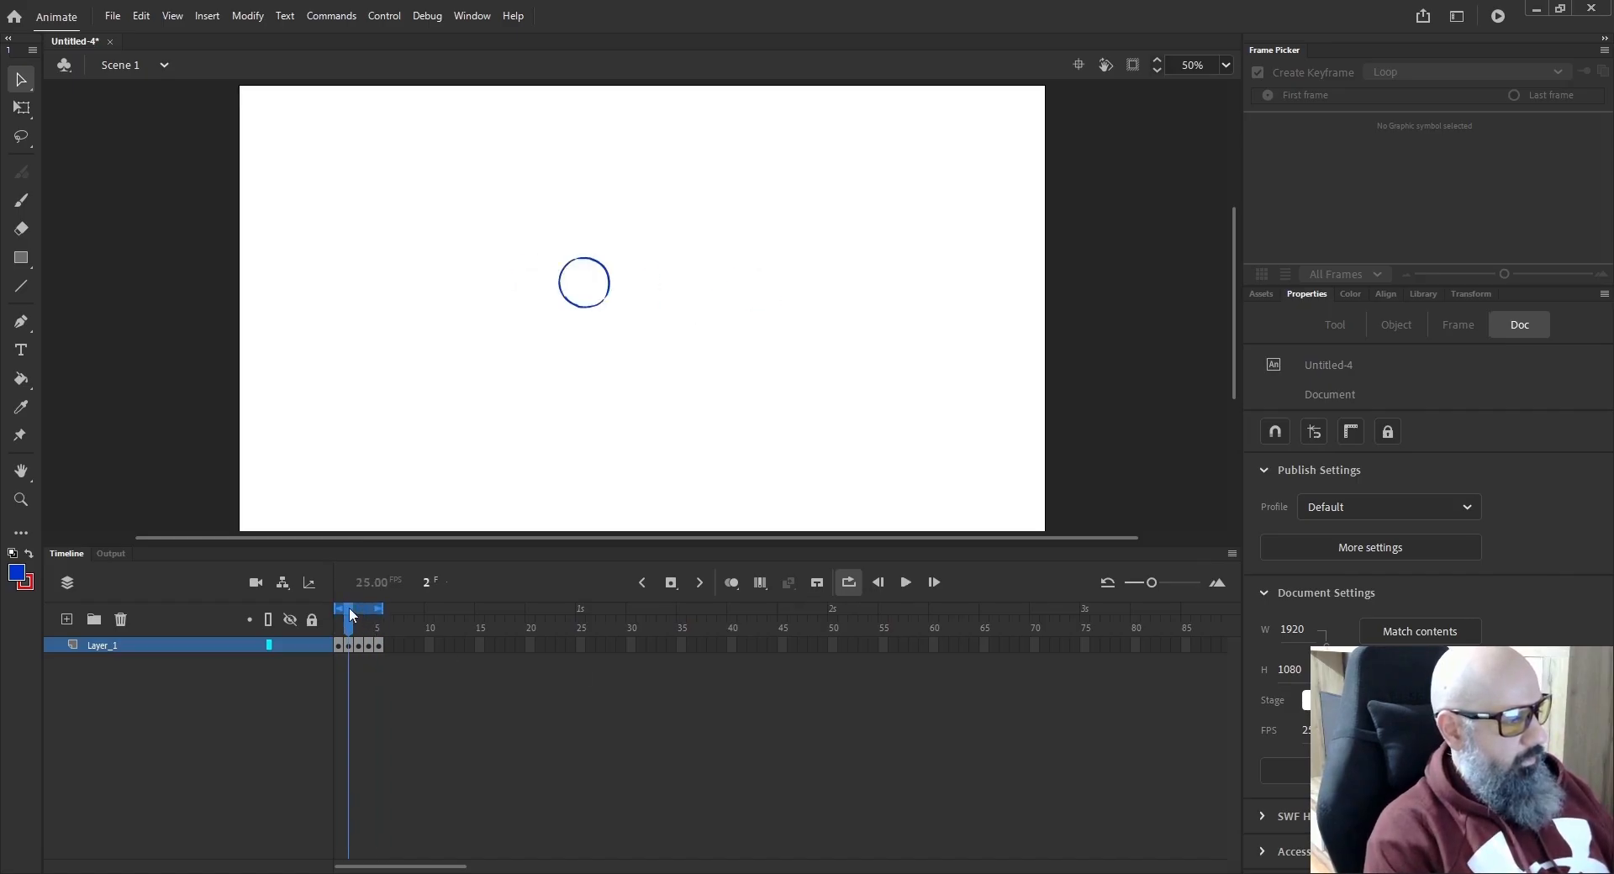
key(Return)
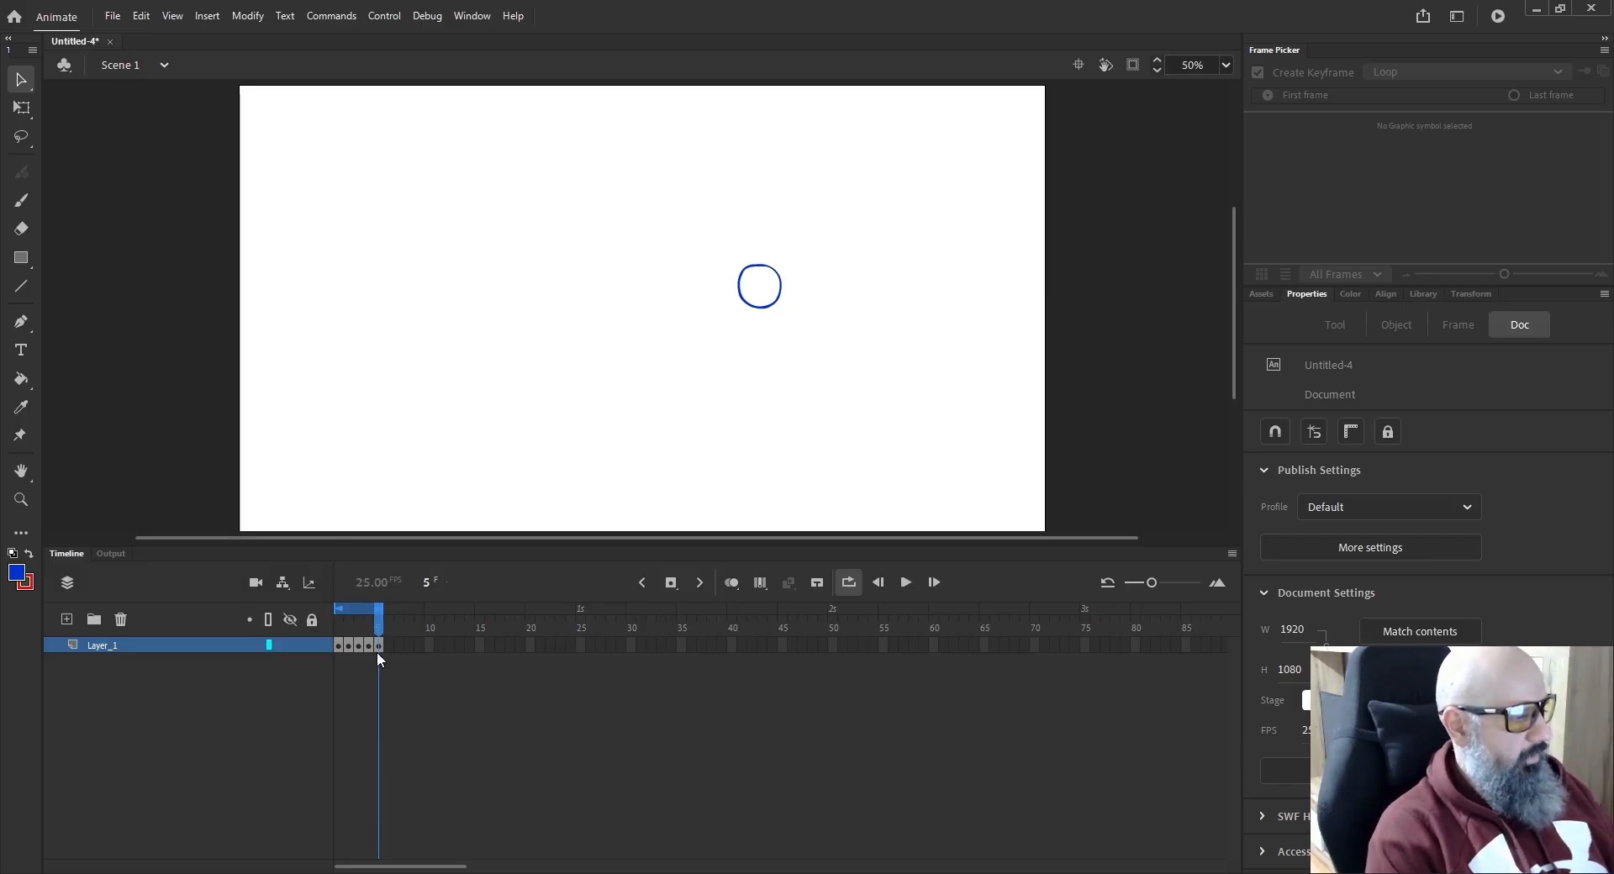
key(Return)
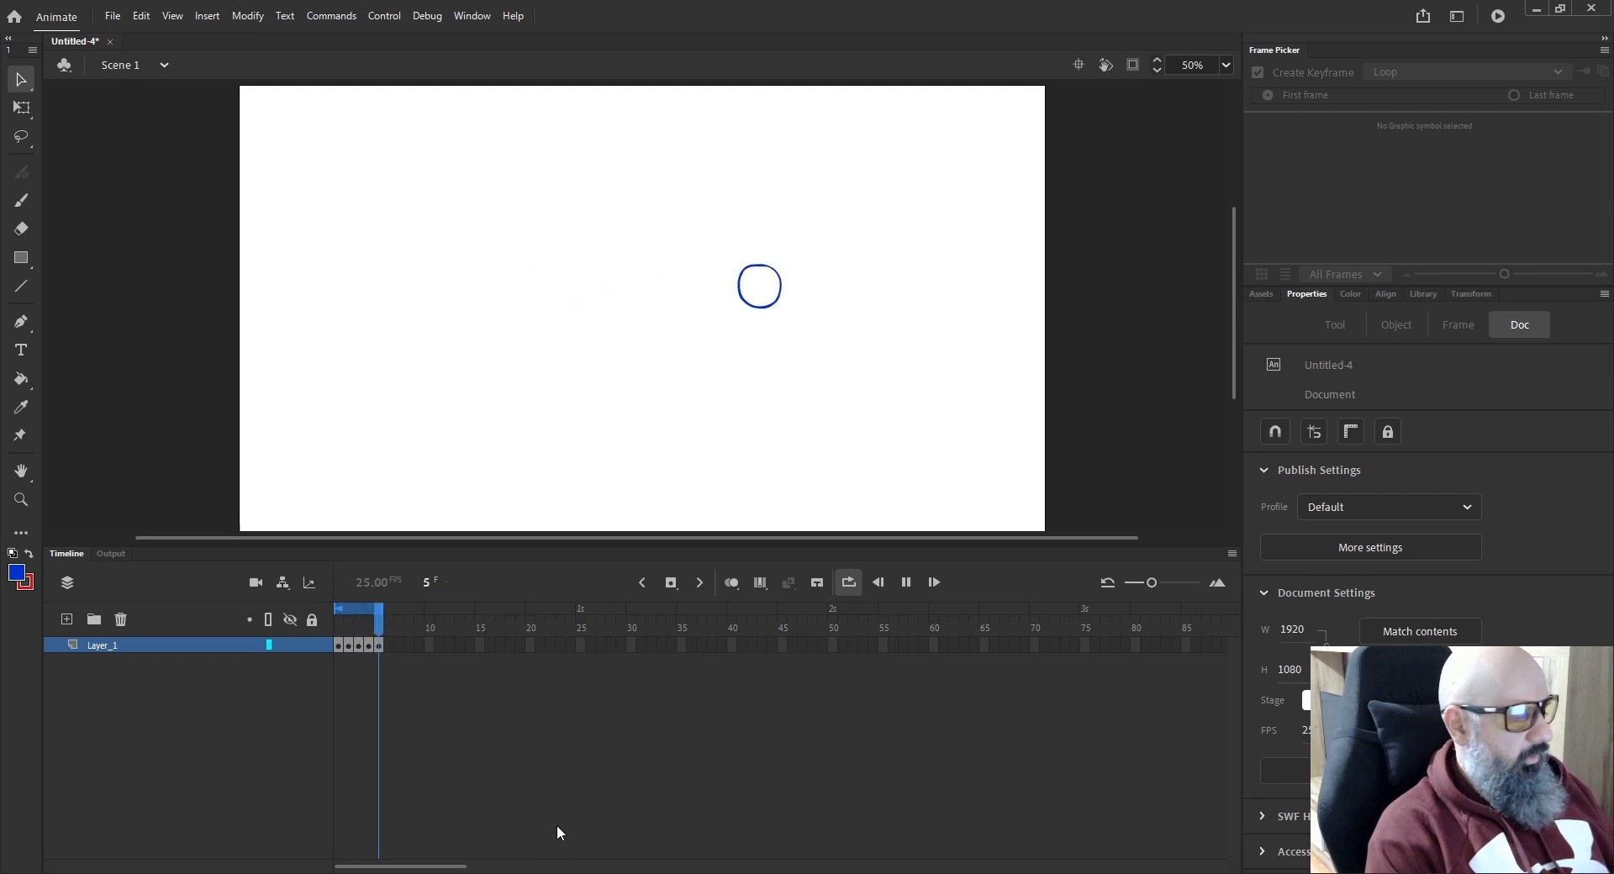
key(Return)
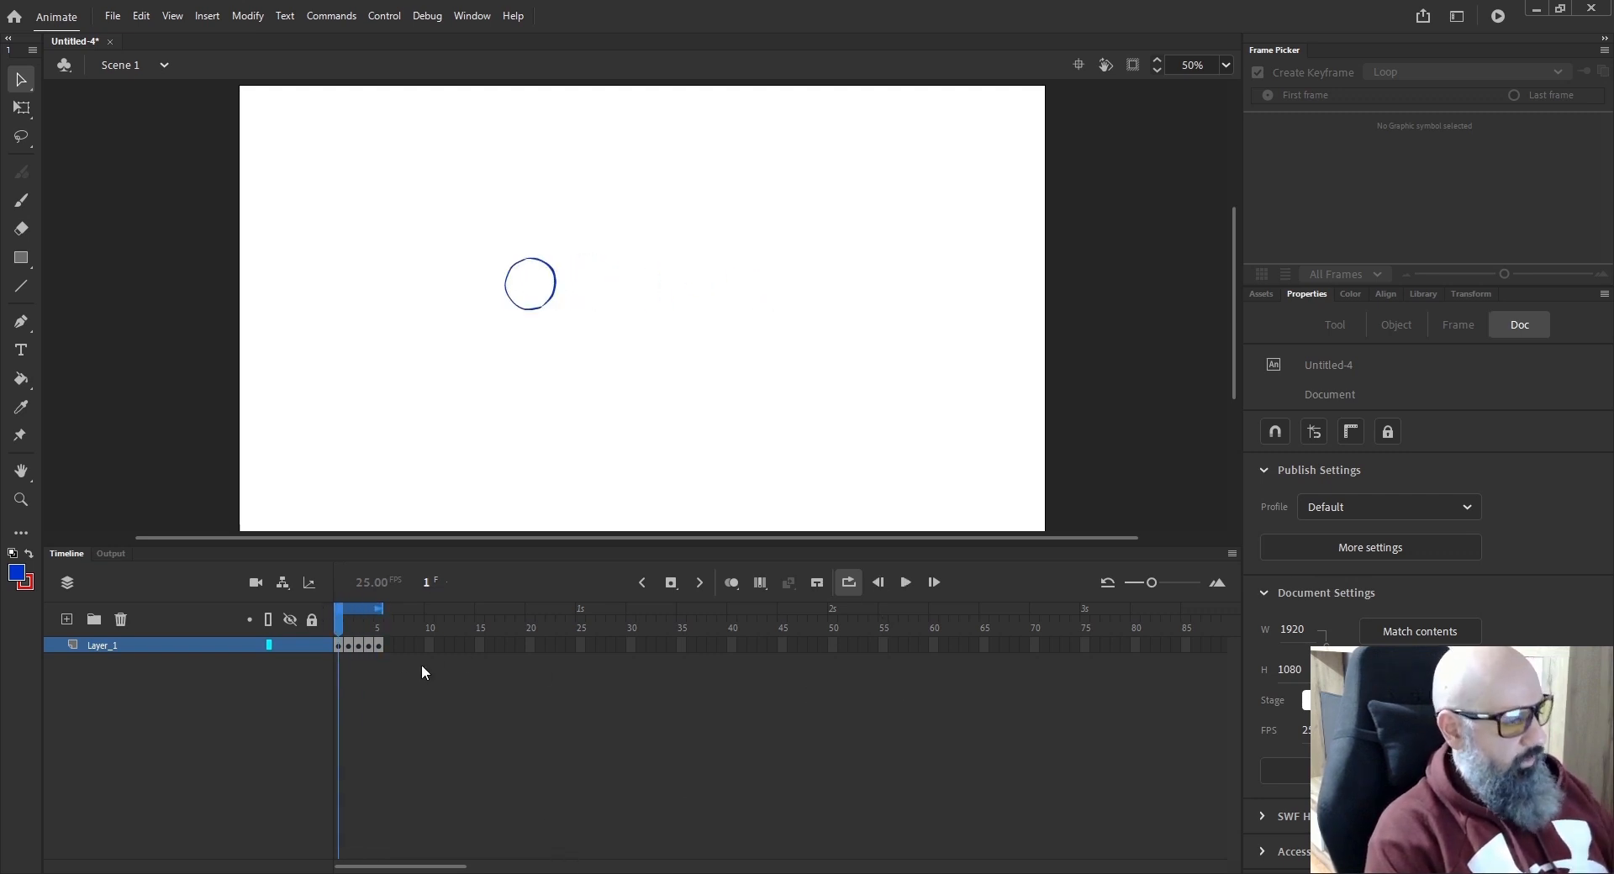
click(900, 585)
Turn off Loop and play the five-frame circle animation without looping.
click(848, 582)
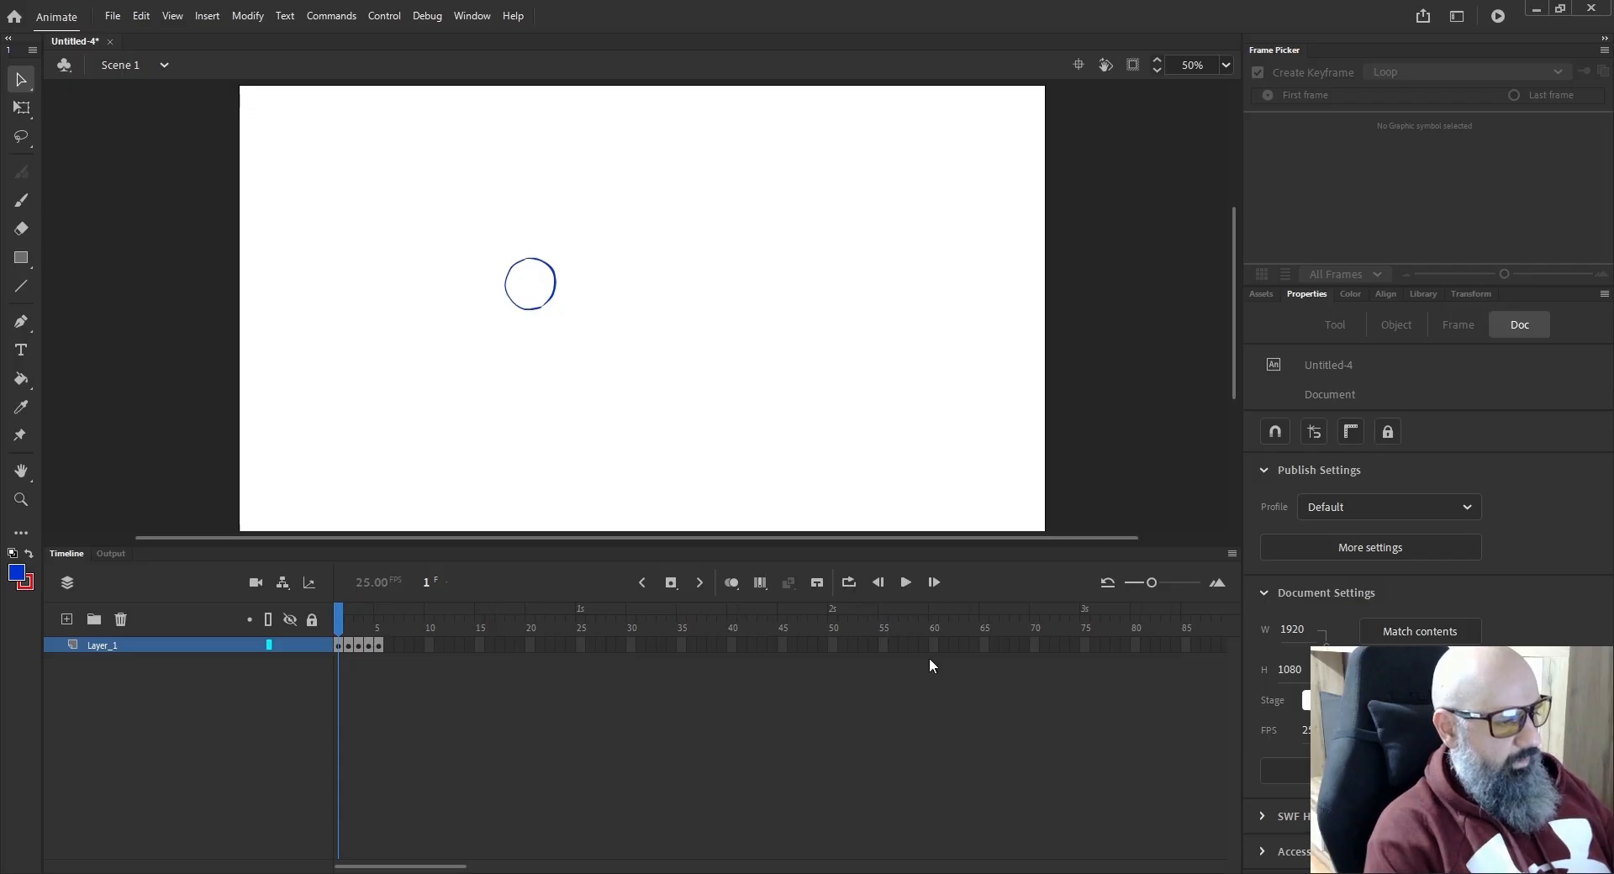
key(Return)
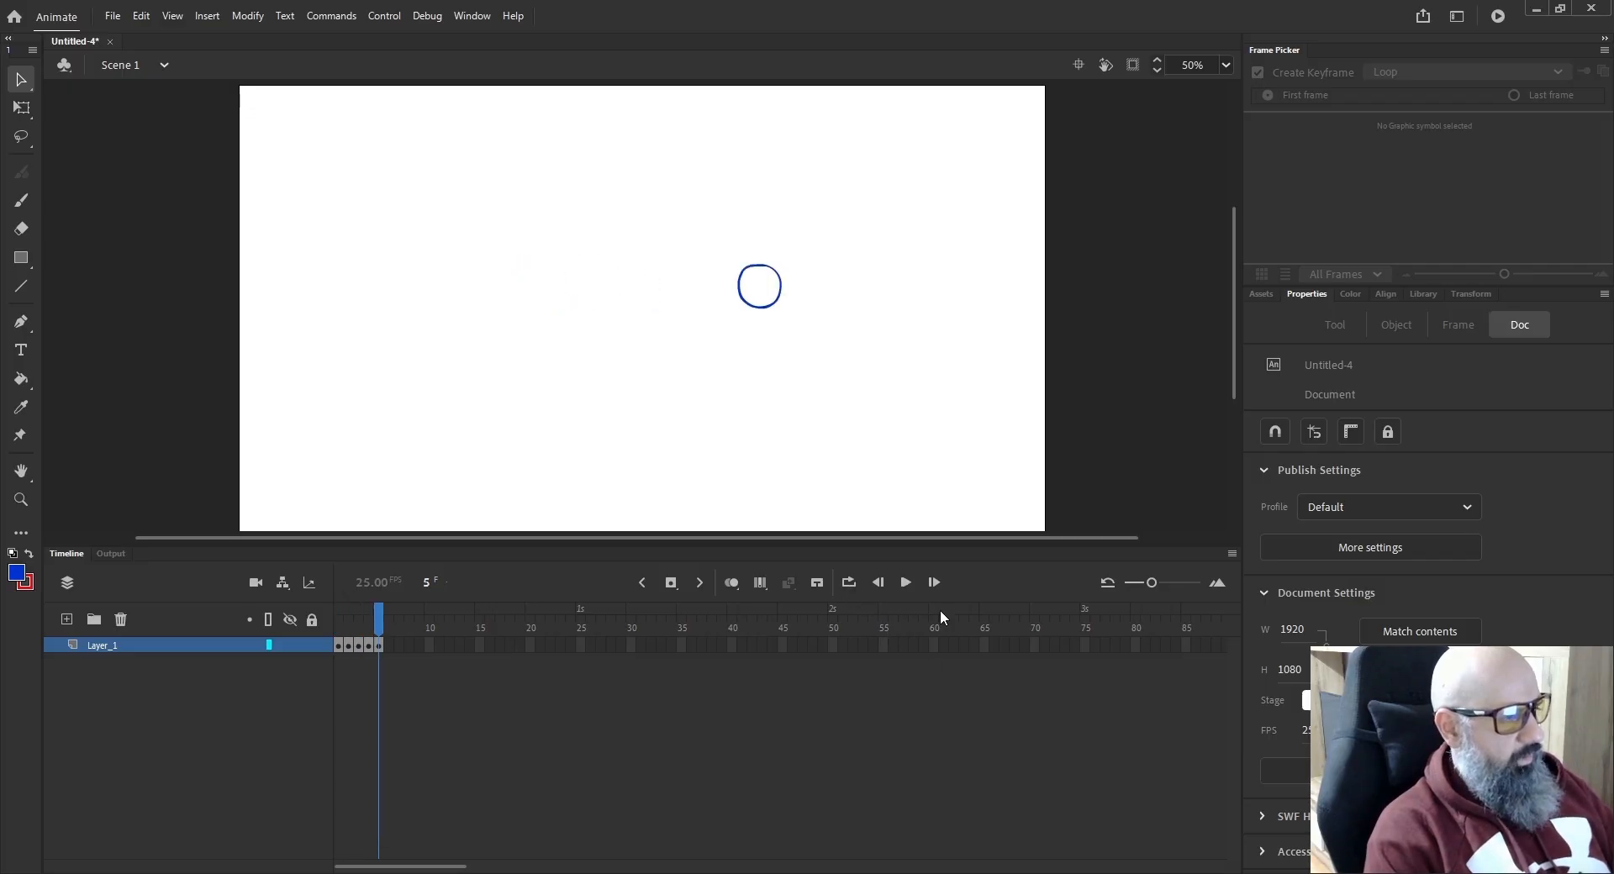
click(906, 584)
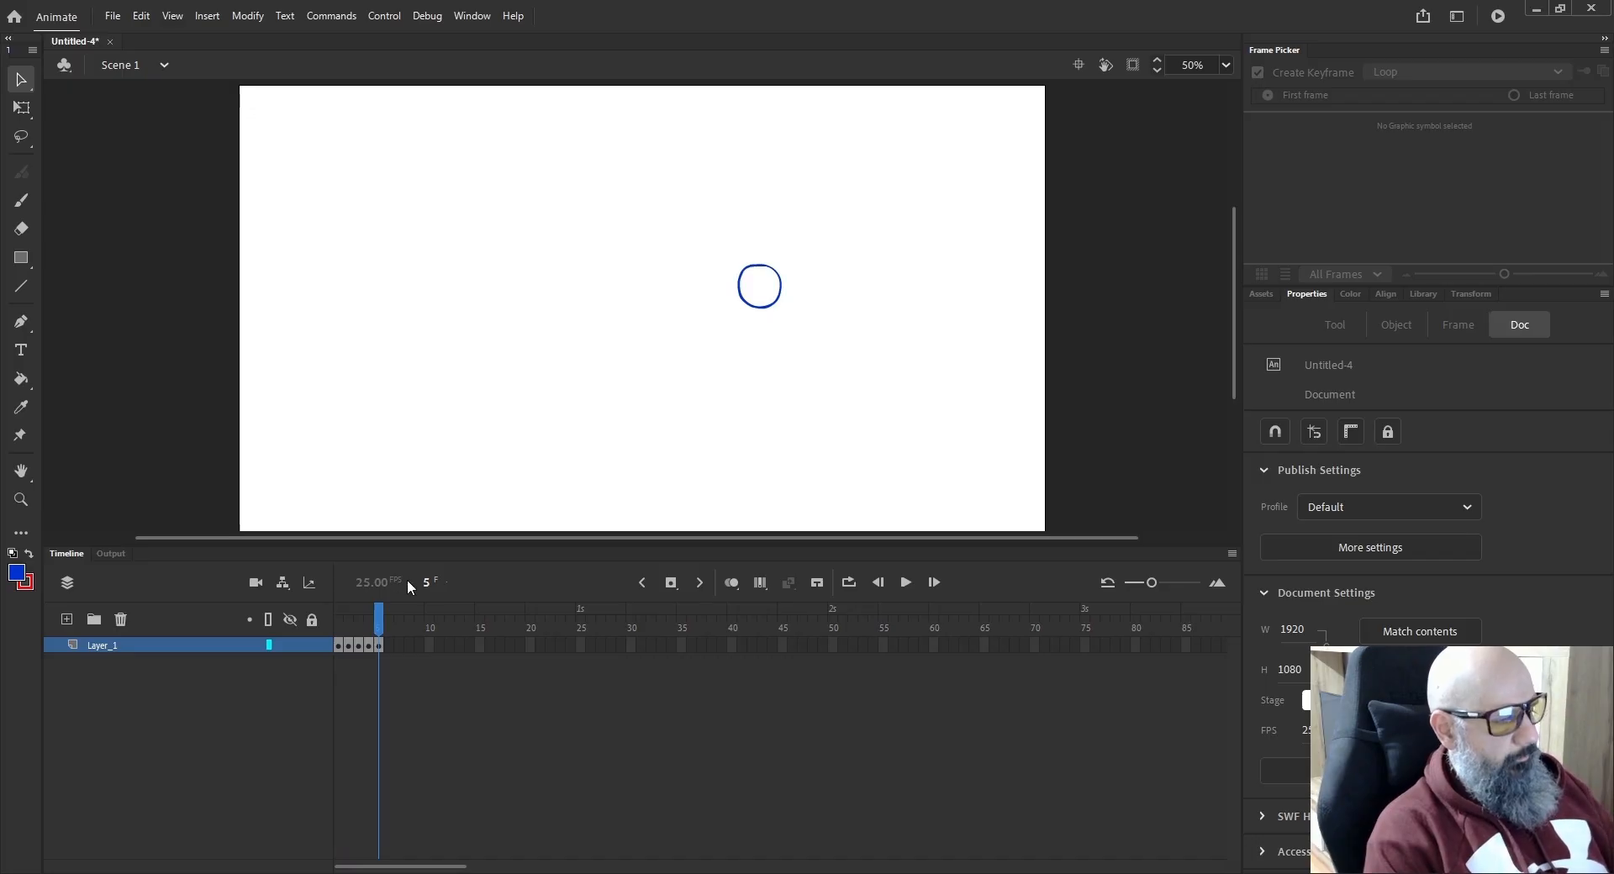
Step backward and forward one frame at a time between frames 1 and 5 to review the circle's movement.
click(879, 584)
click(879, 584)
click(880, 583)
click(880, 583)
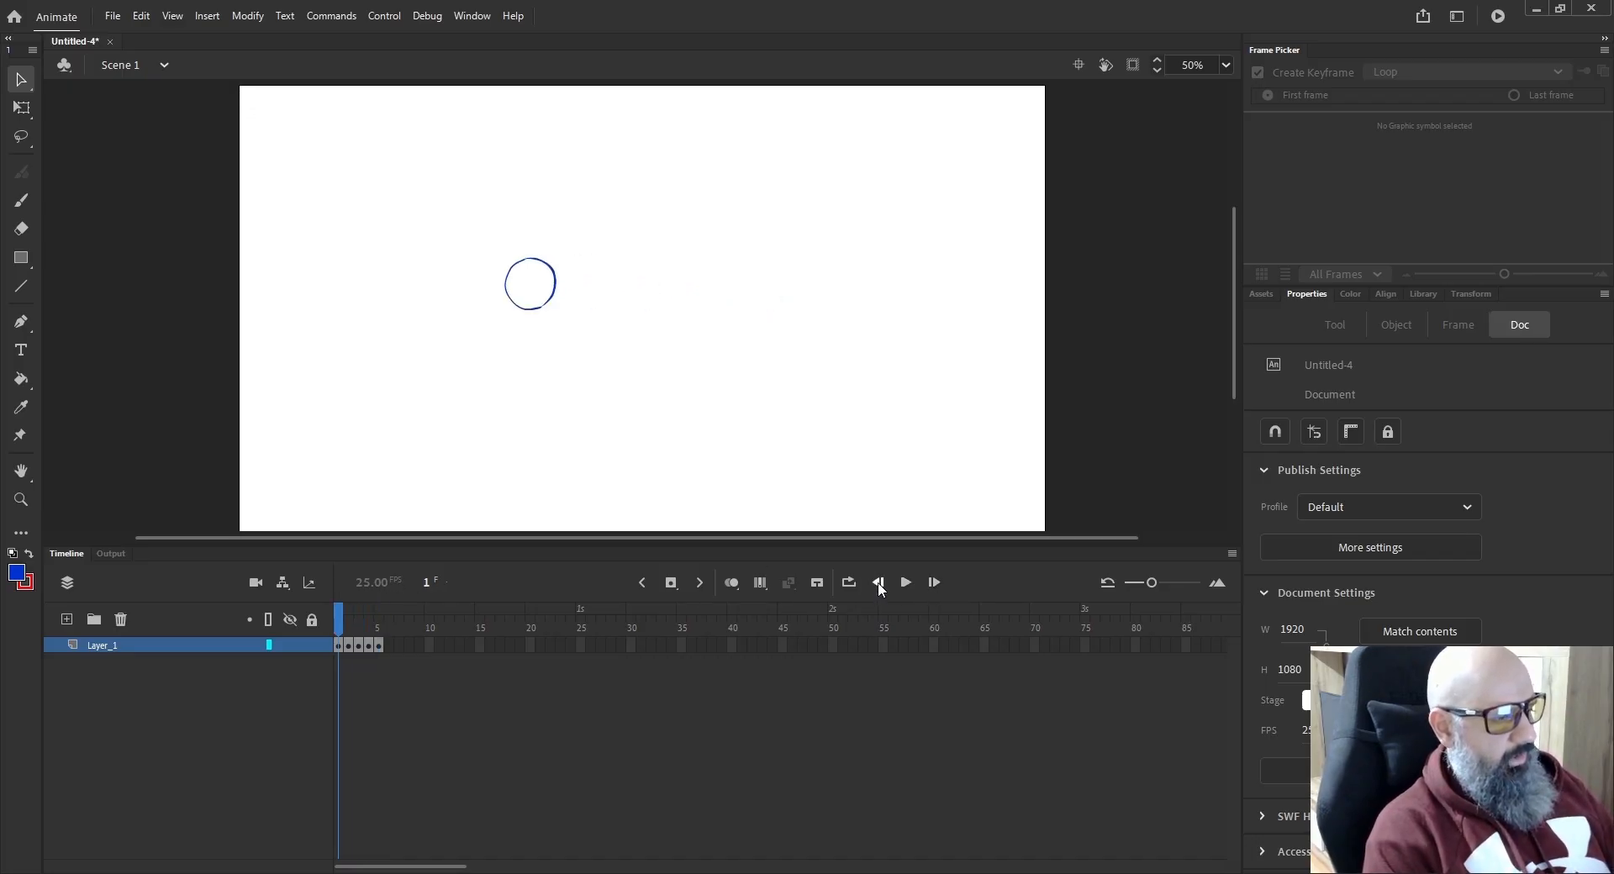
click(932, 583)
click(932, 583)
click(931, 583)
click(932, 584)
click(879, 584)
click(880, 583)
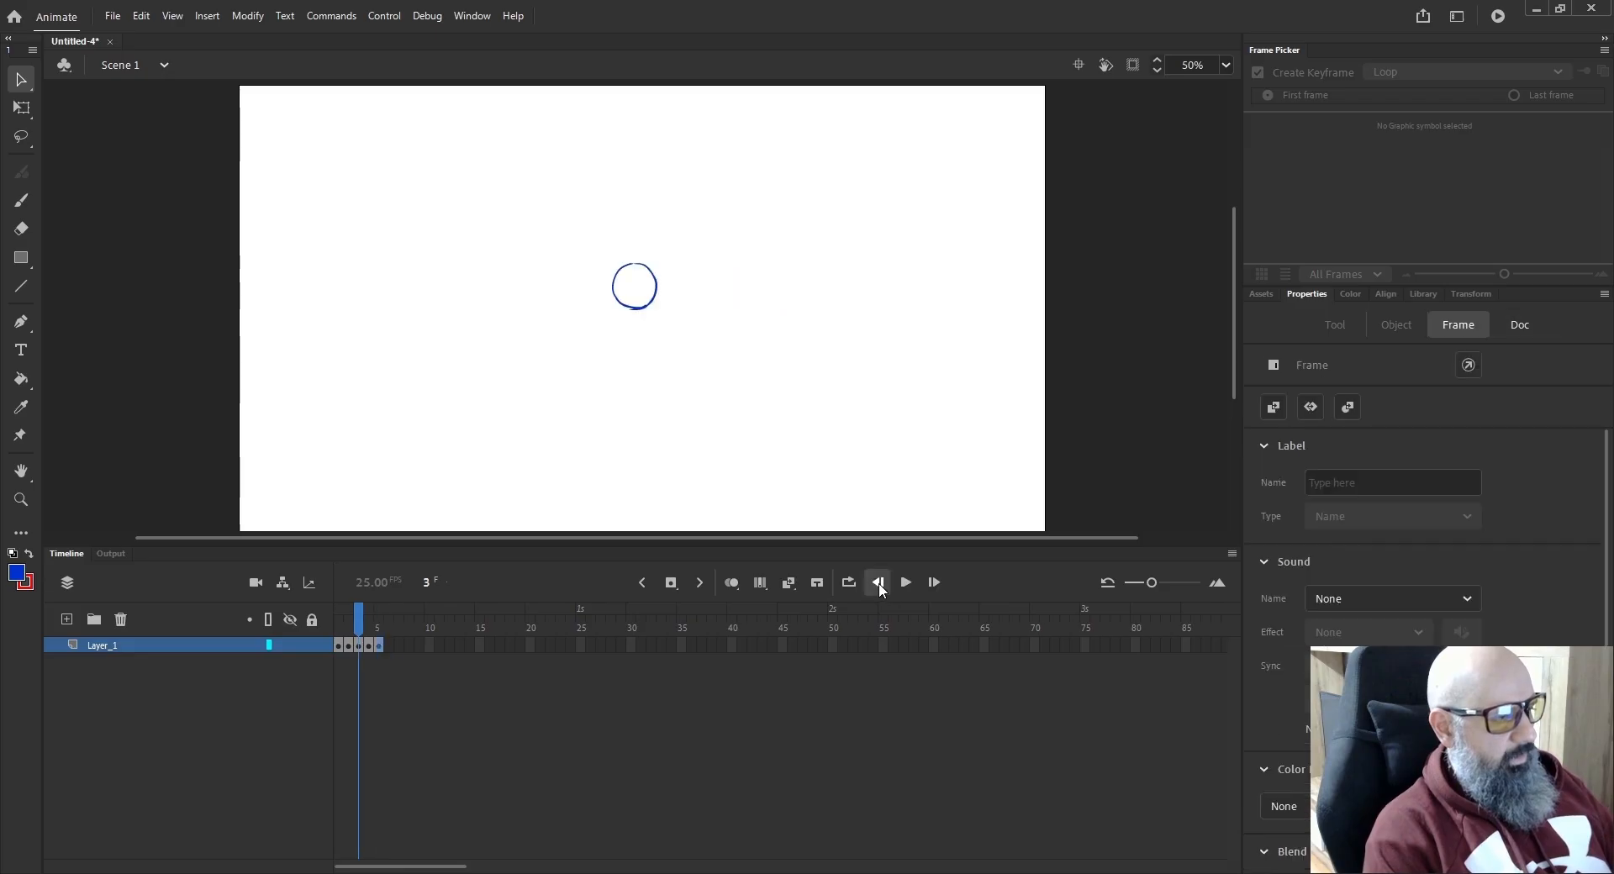
click(879, 583)
click(932, 583)
click(931, 584)
click(932, 583)
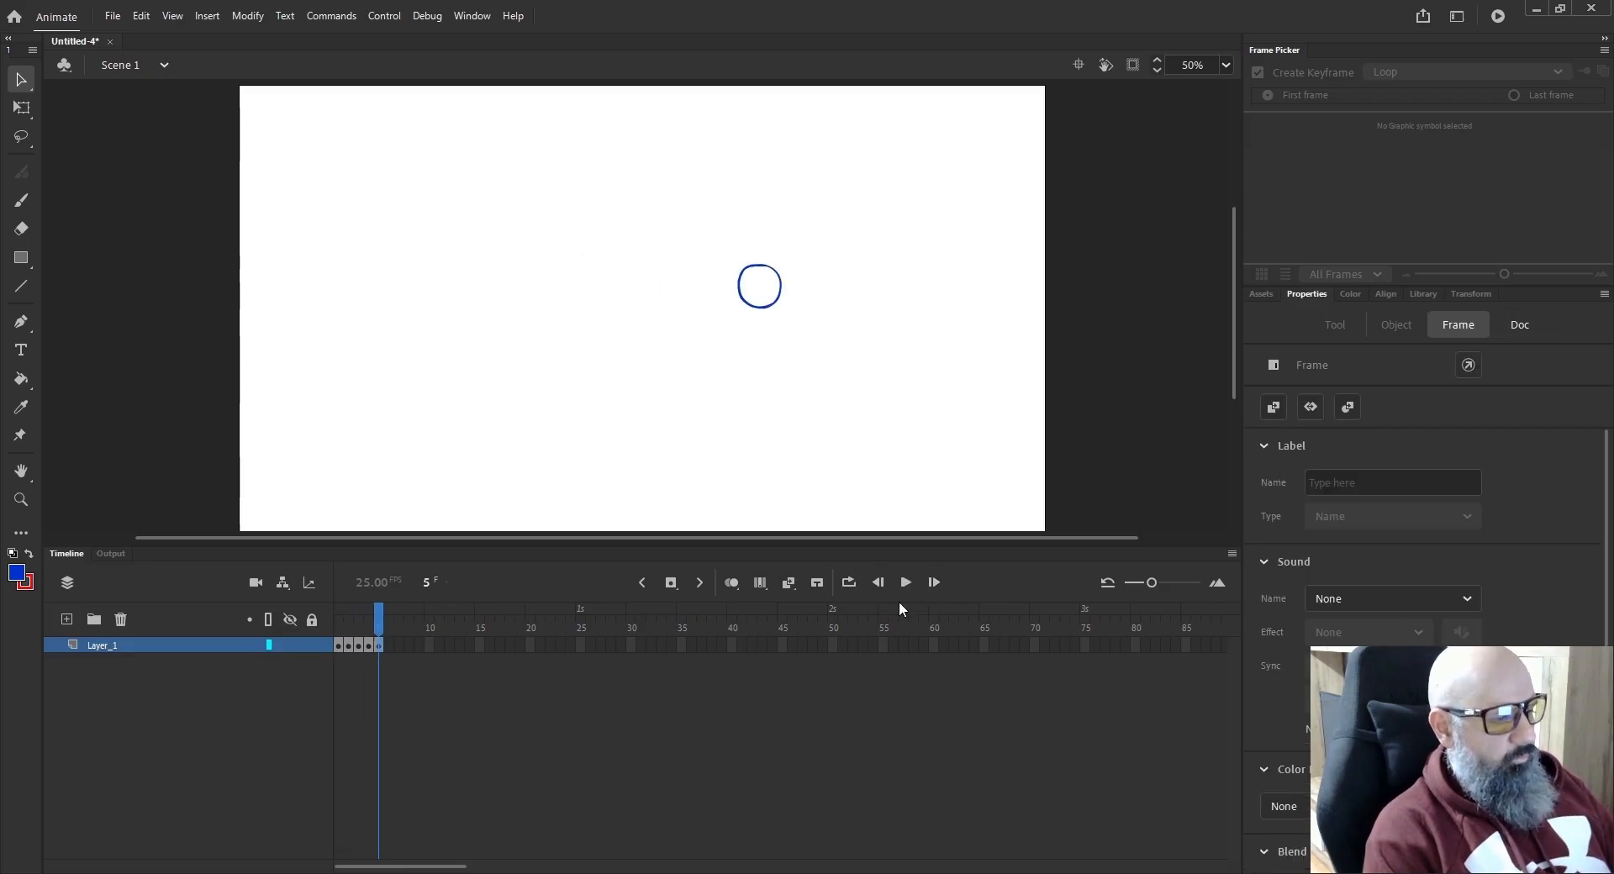
click(879, 584)
click(880, 583)
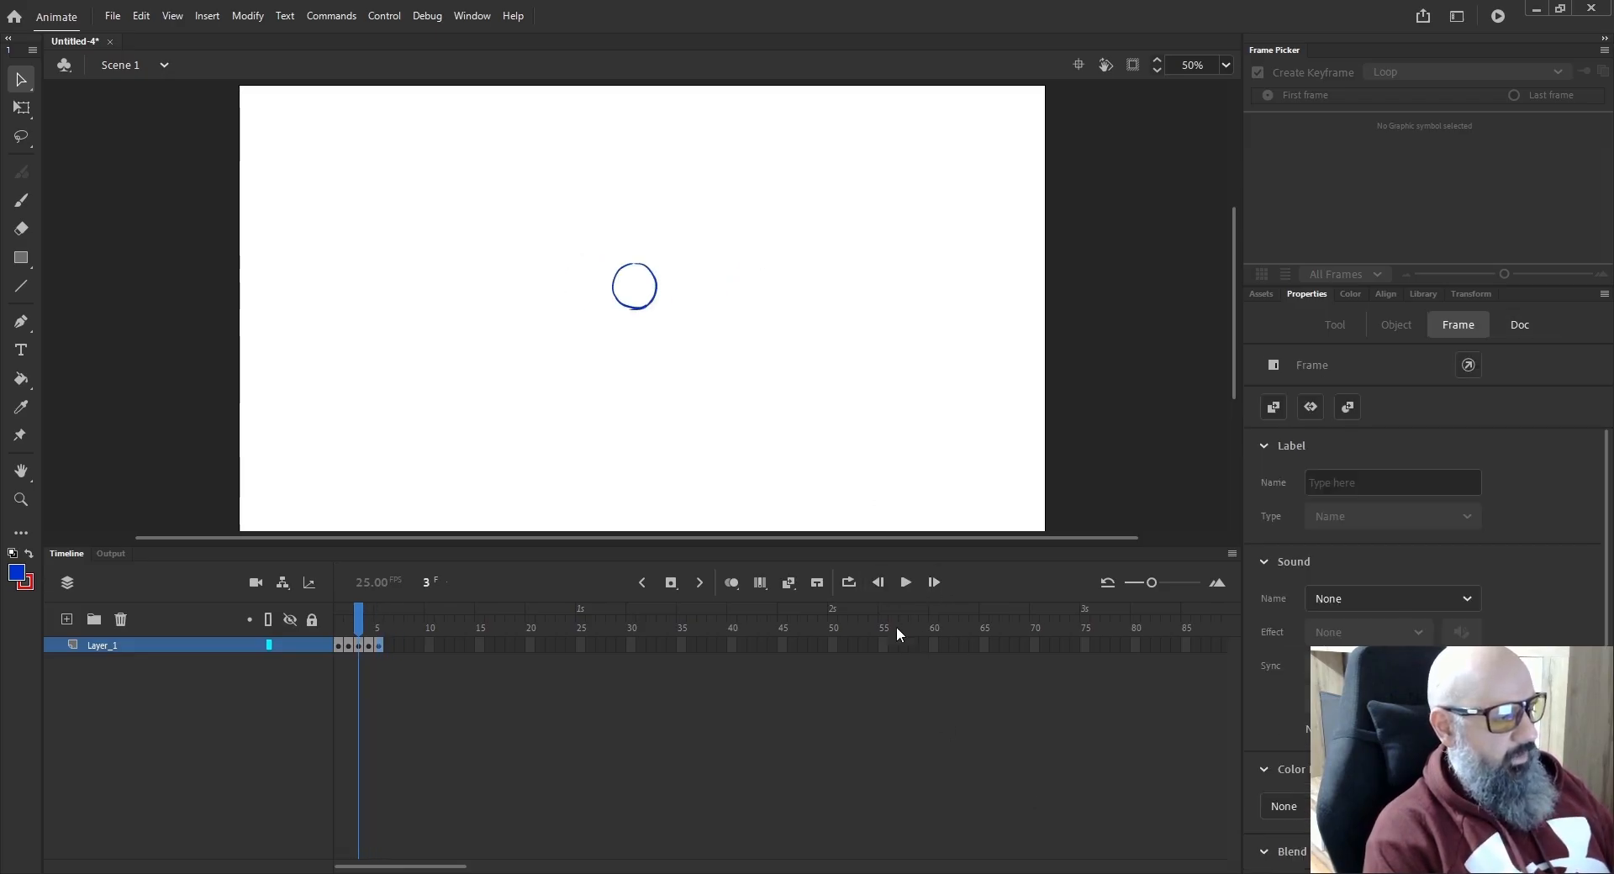
click(879, 584)
click(880, 583)
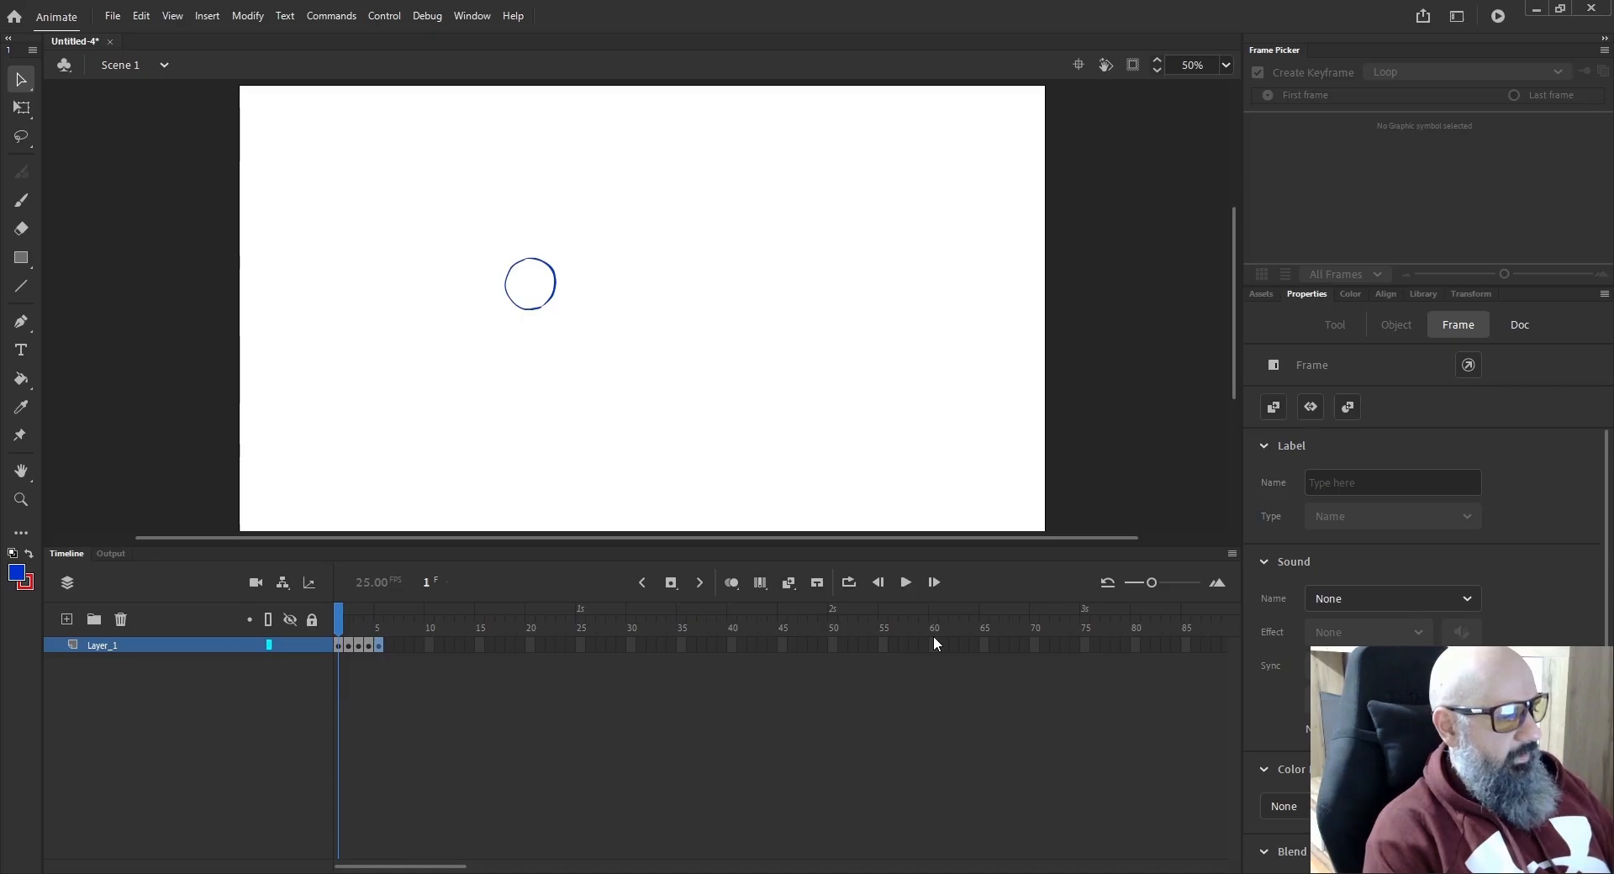
click(934, 584)
click(932, 583)
click(931, 584)
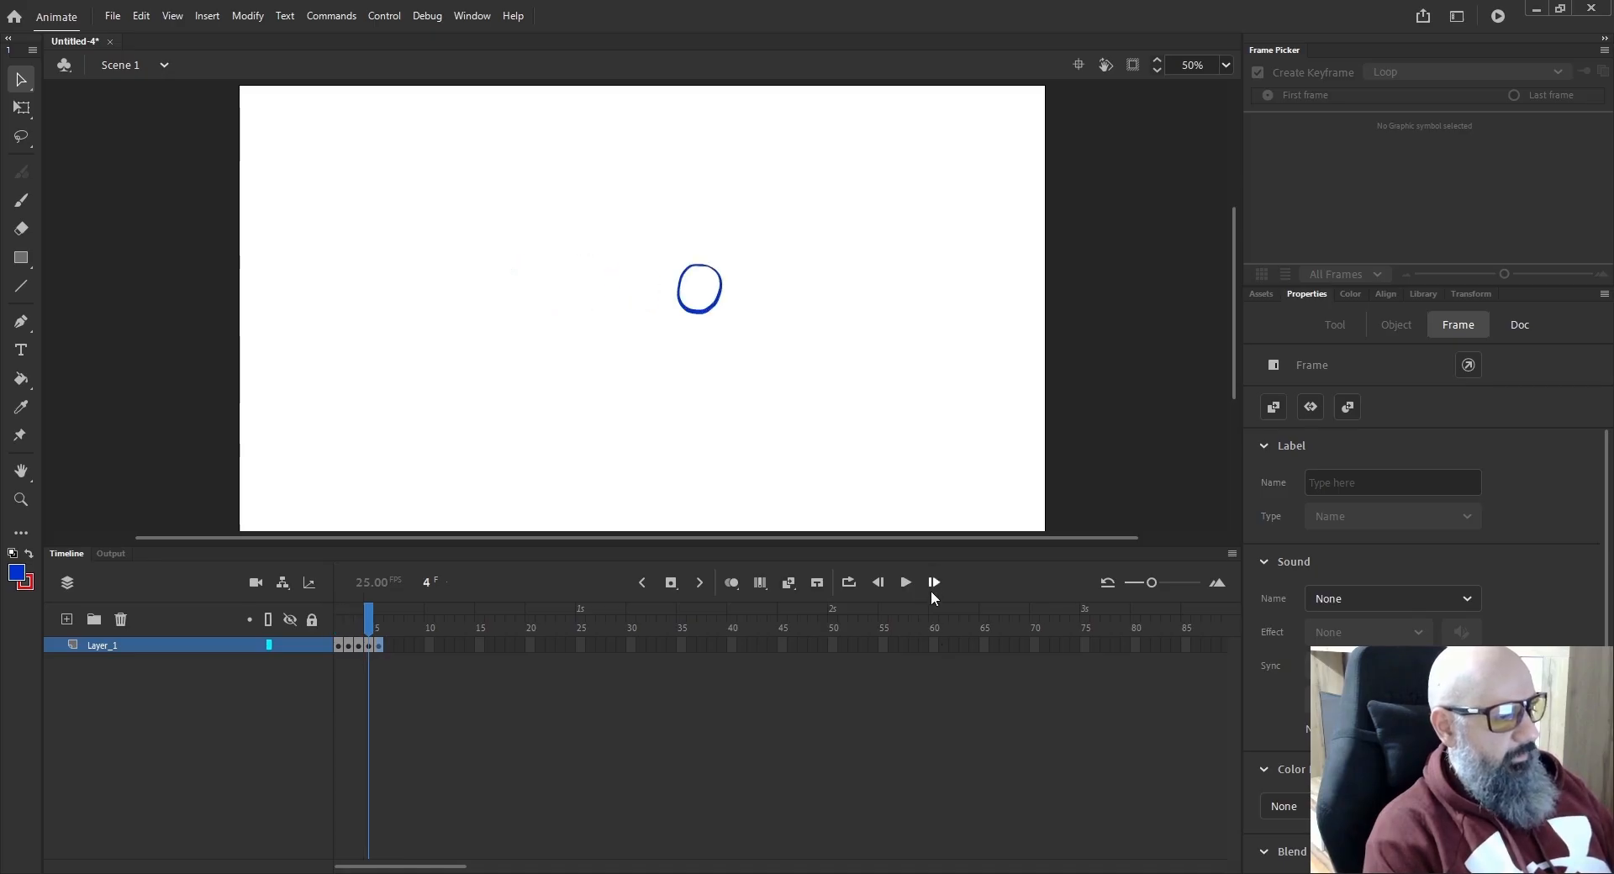
Step between frames 1 and 5, and replay the circle animation several times without looping.
click(877, 587)
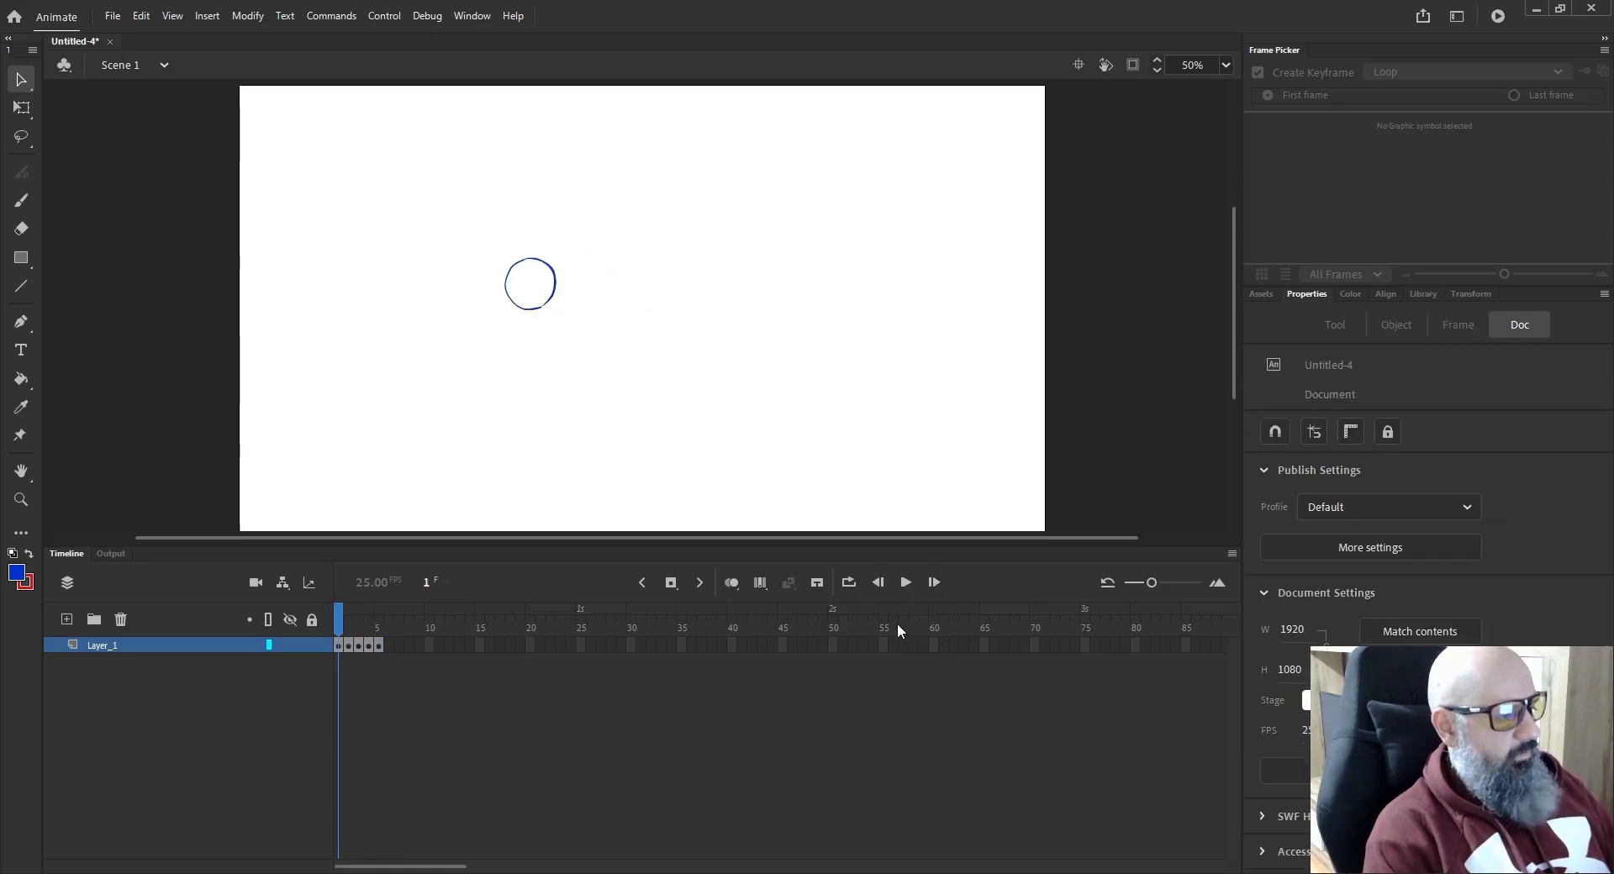
click(934, 583)
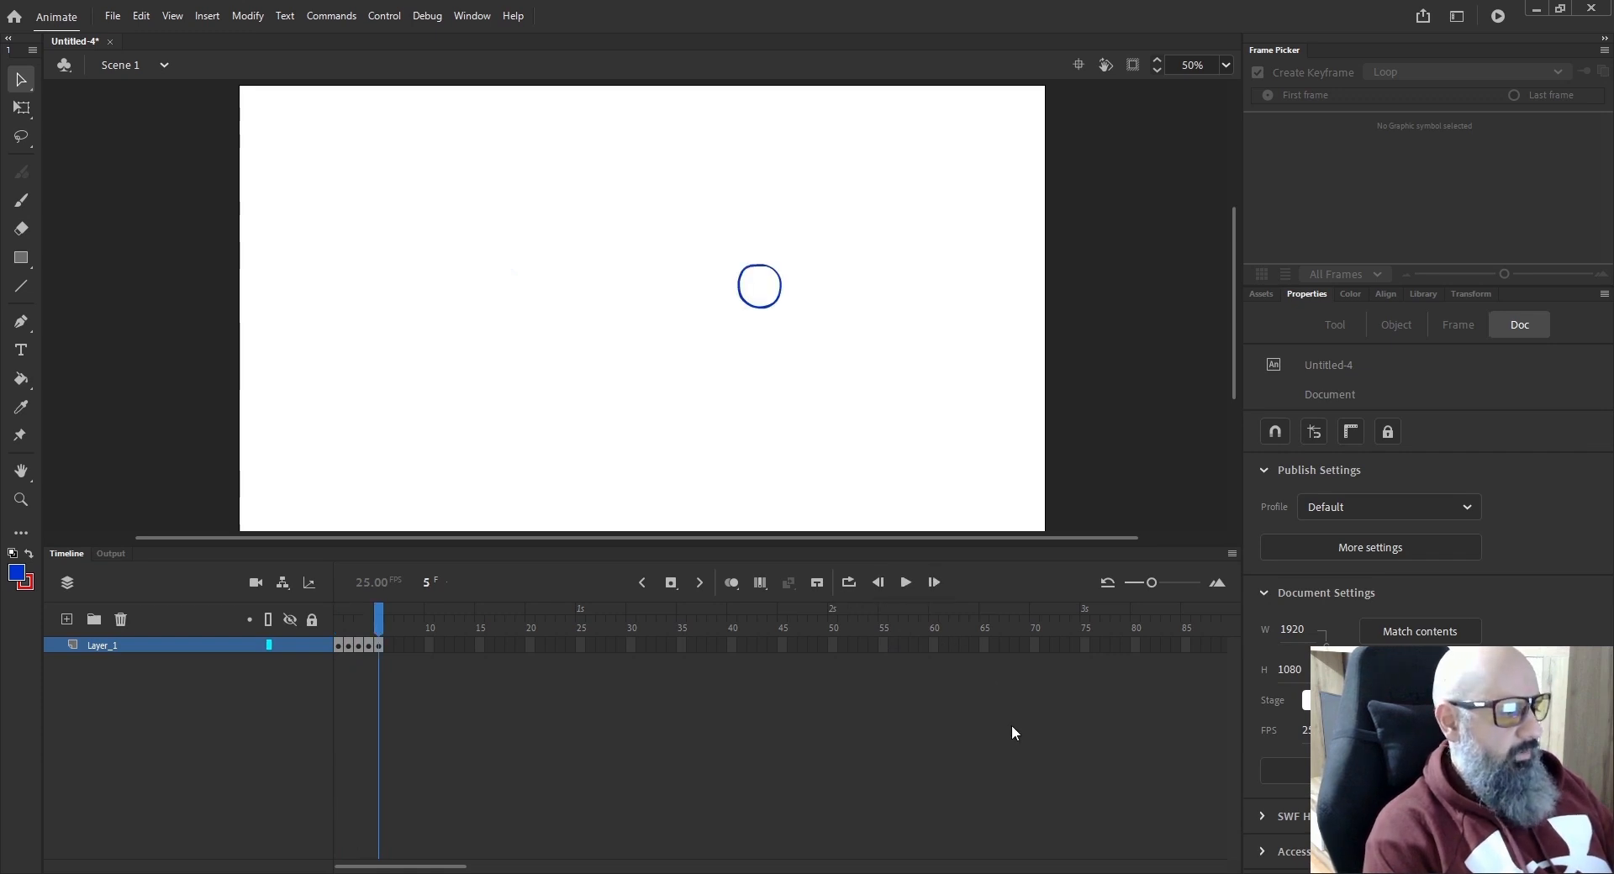
click(377, 645)
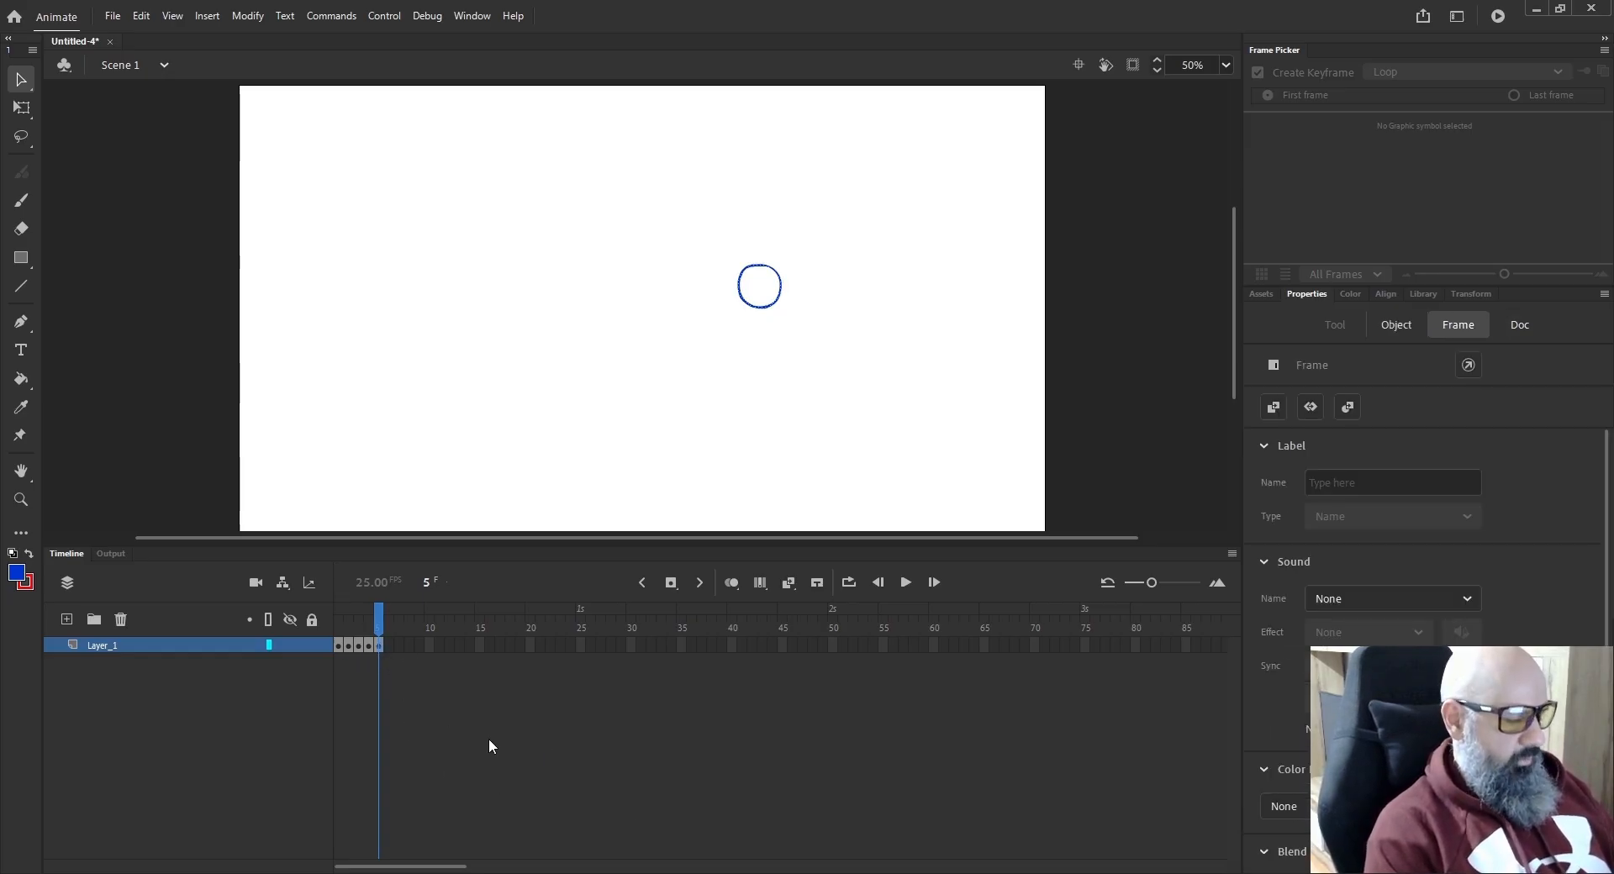
click(906, 583)
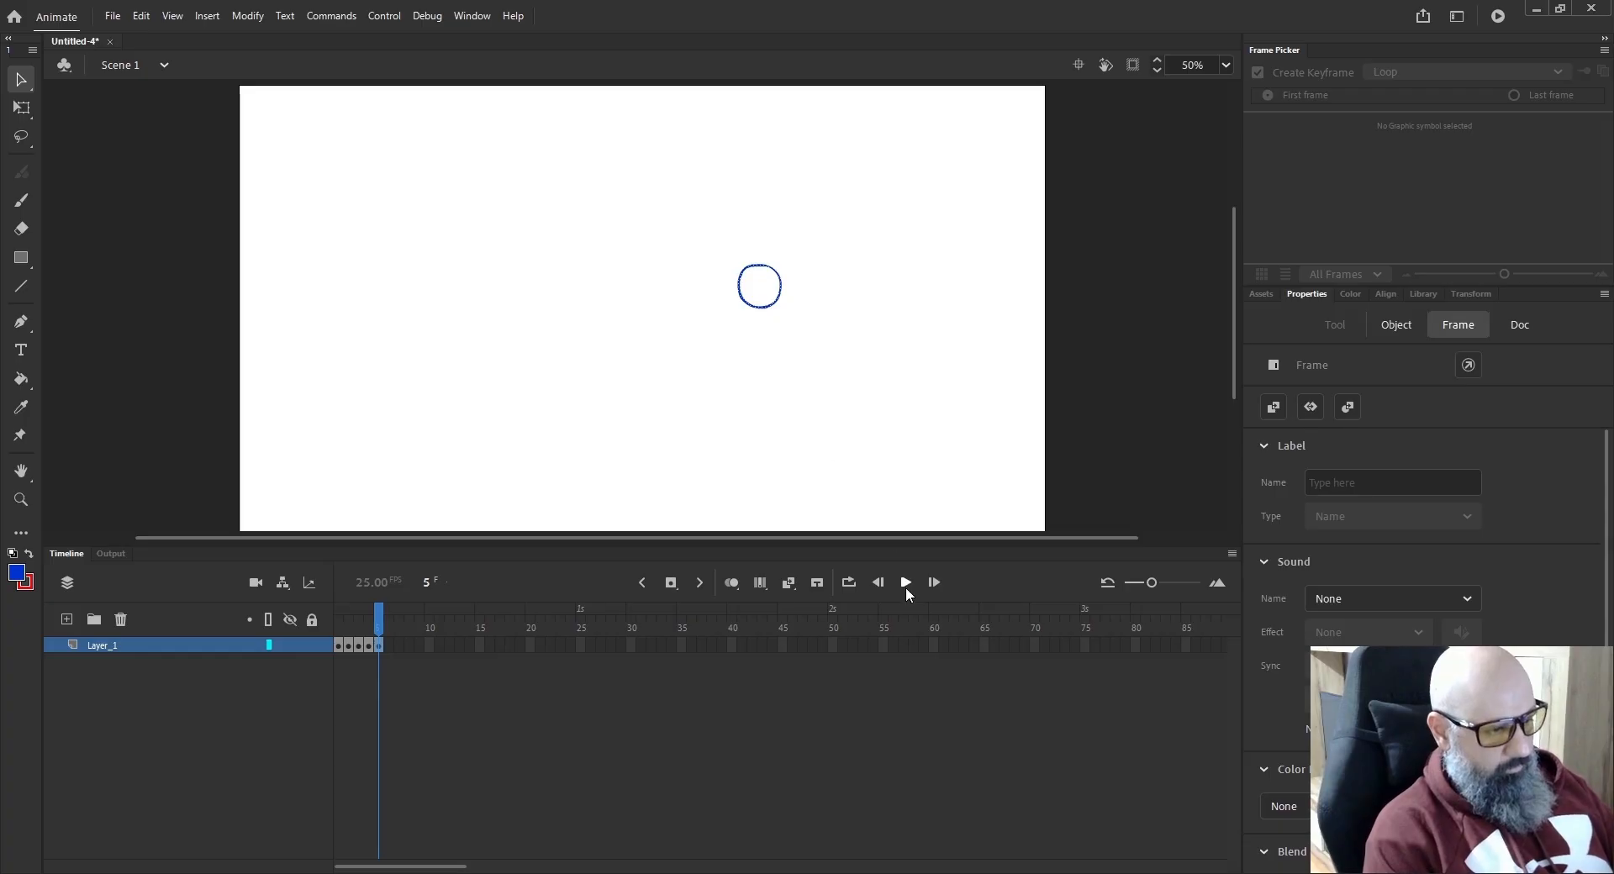
click(905, 585)
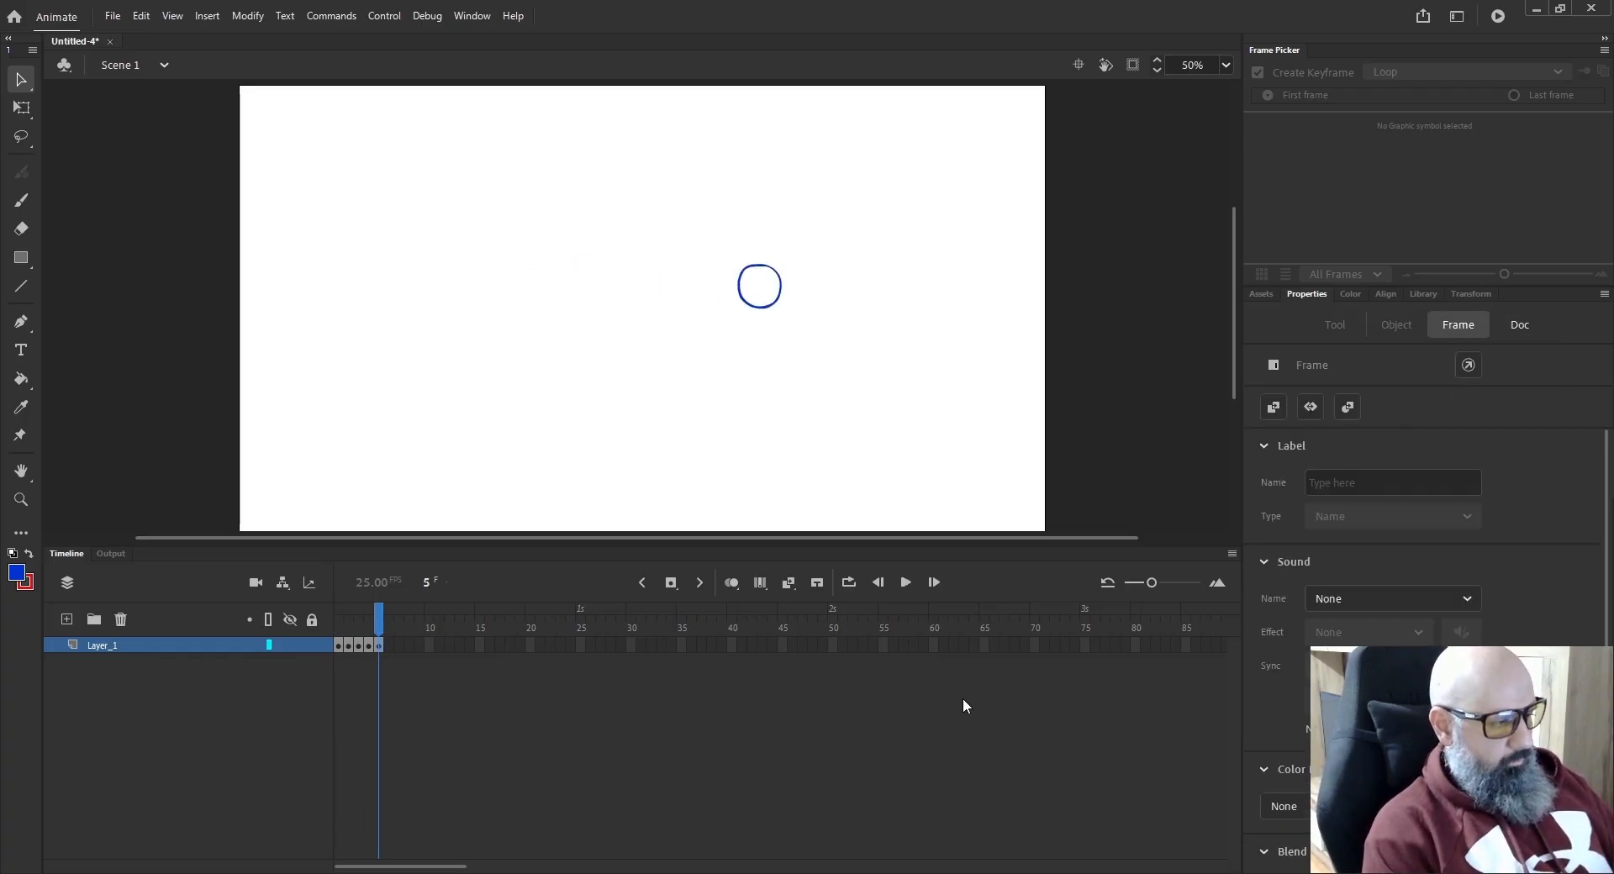
click(906, 583)
click(904, 586)
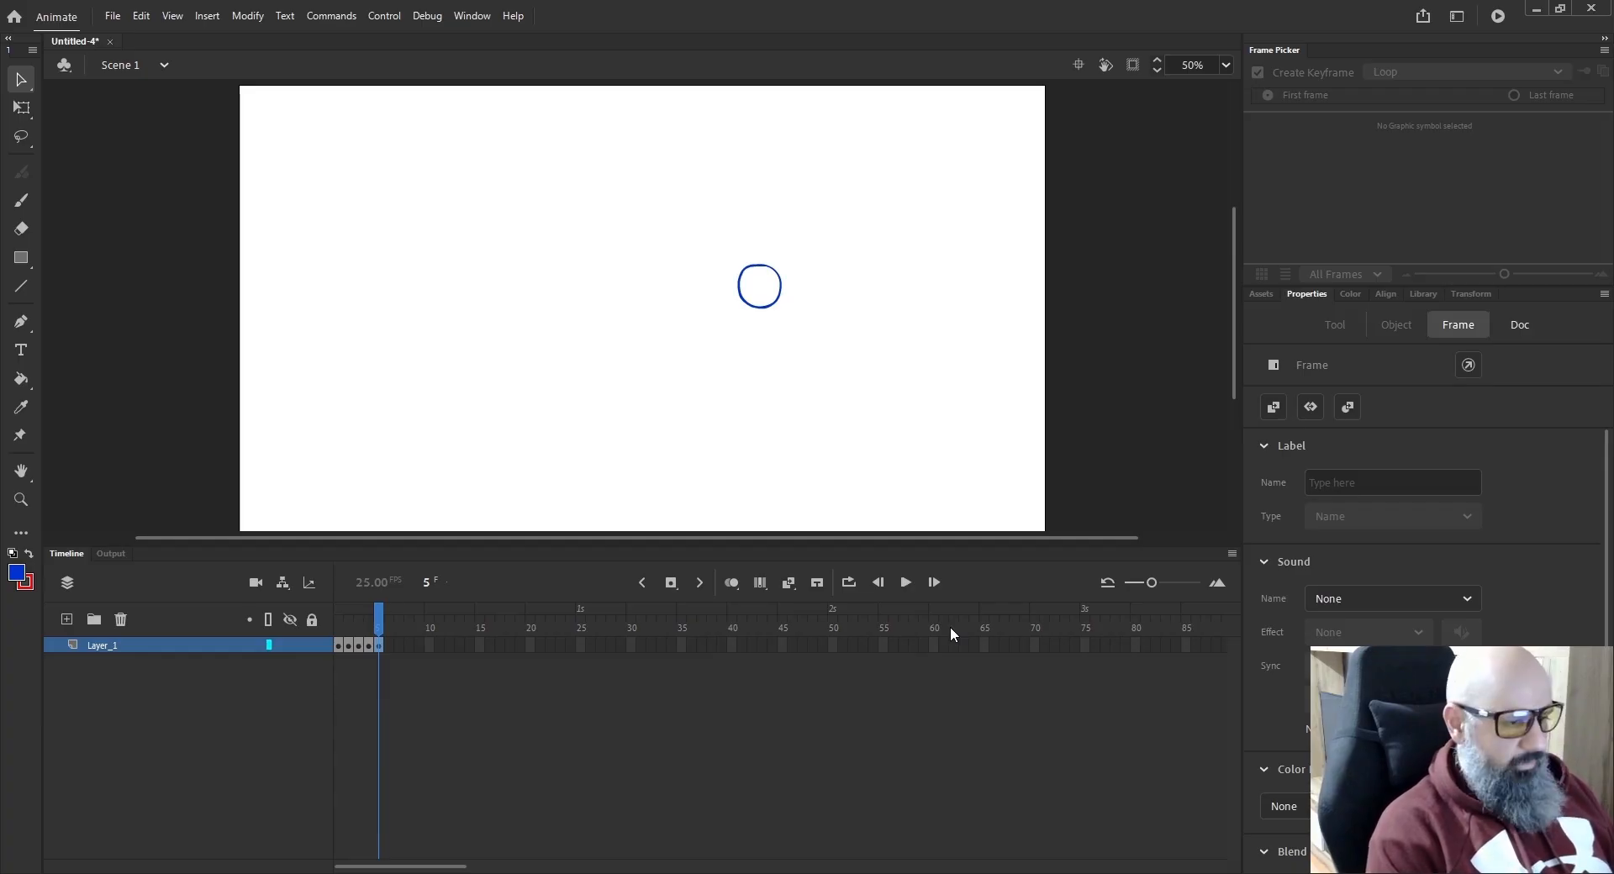
key(Return)
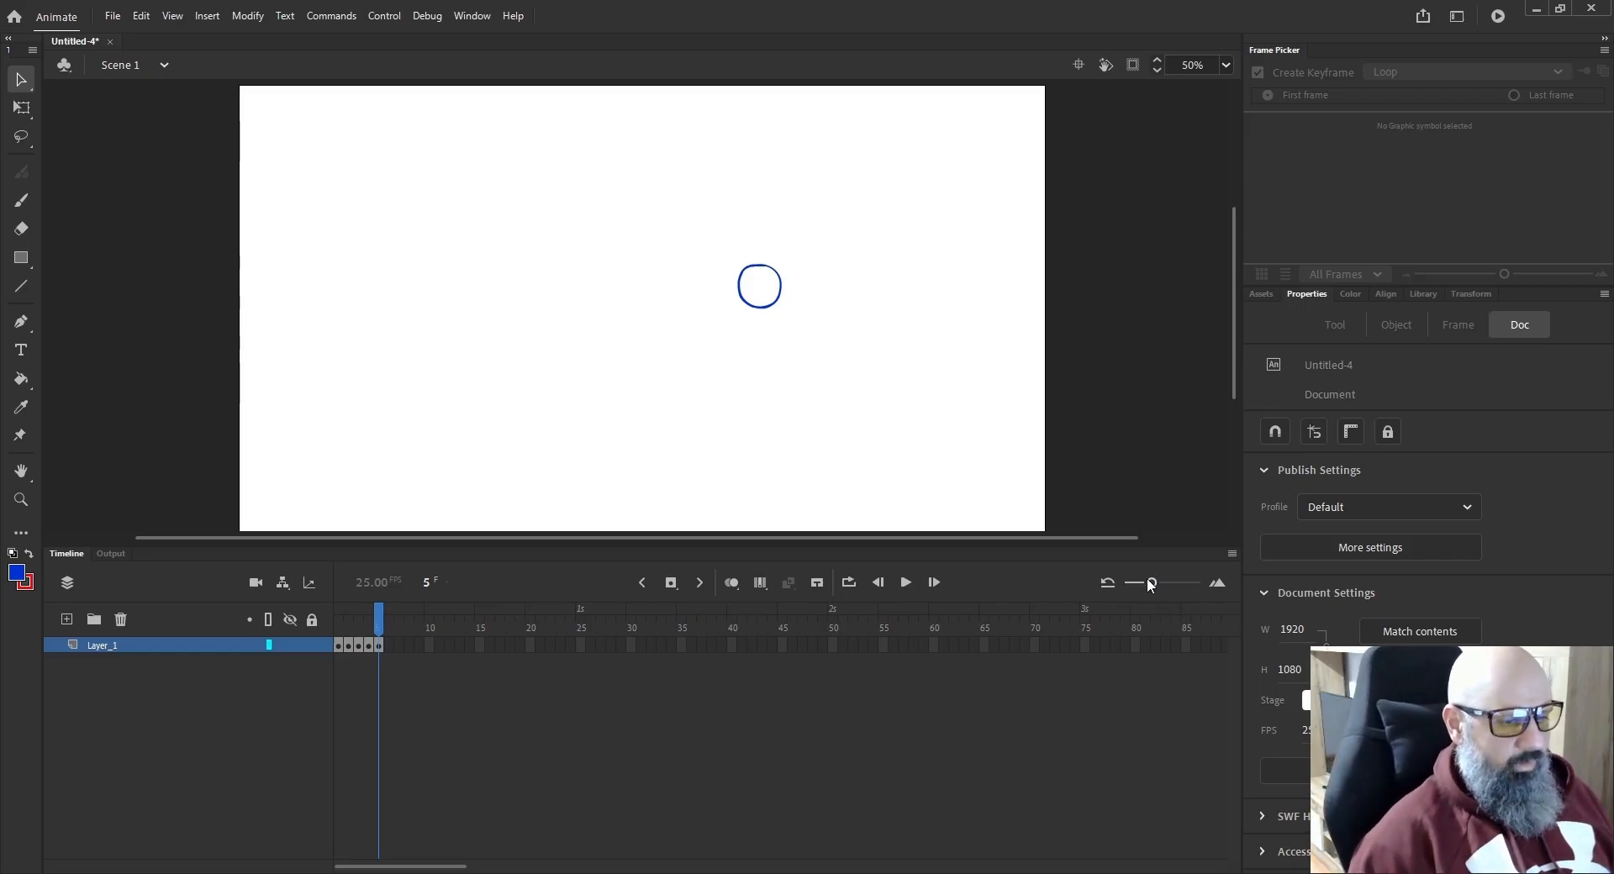
Zoom the timeline's frames in and out, and reset the timeline zoom to its default level.
drag(1150, 582, 1168, 582)
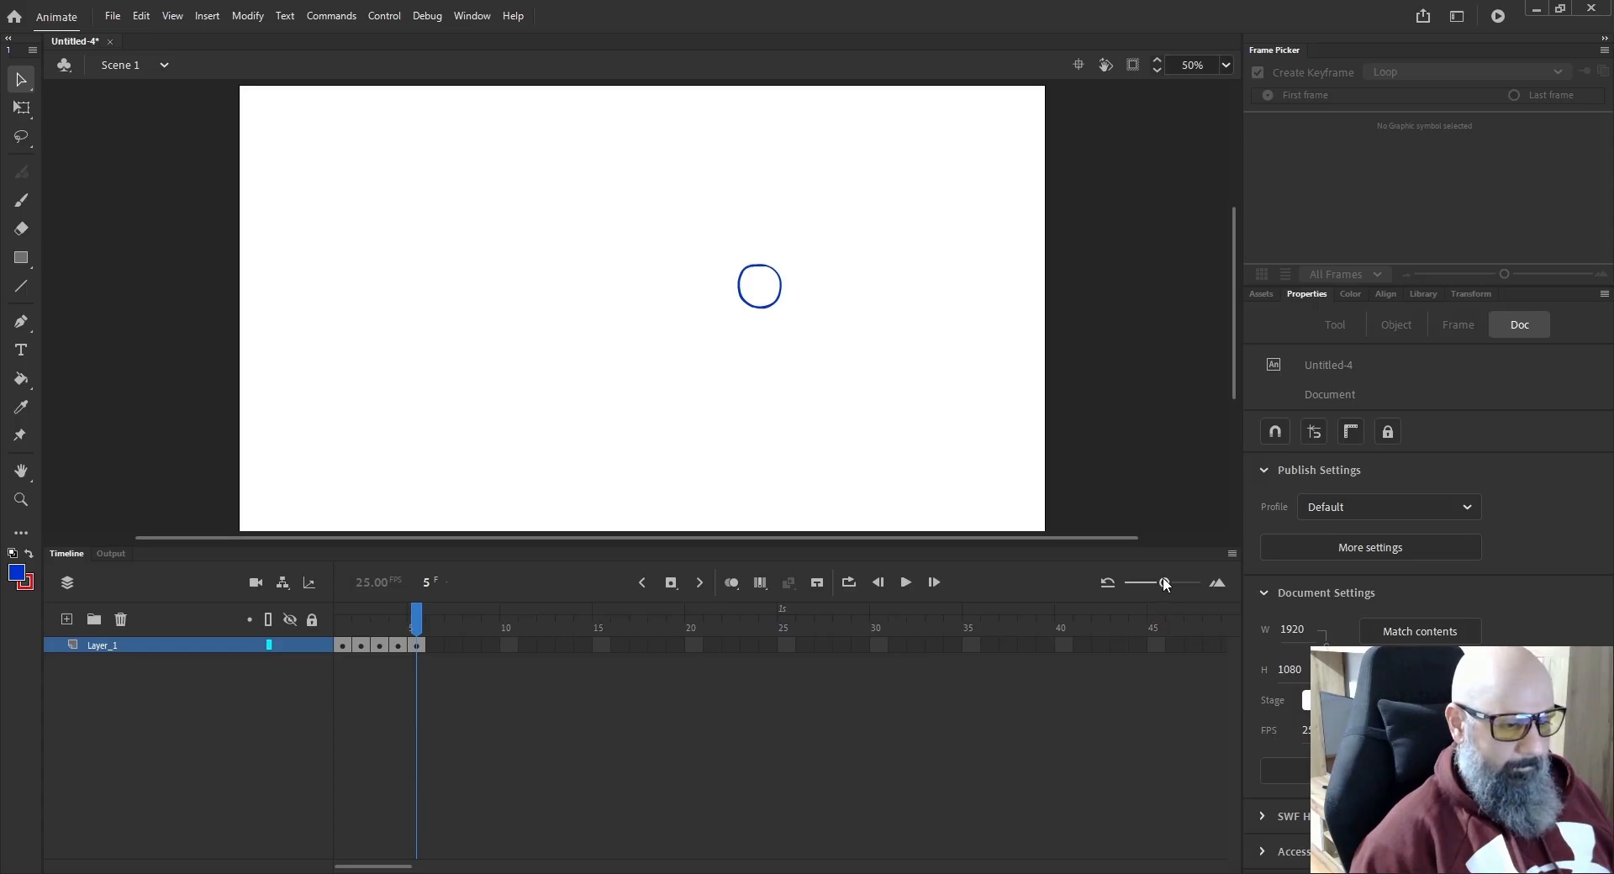
mouse_move(1165, 582)
mouse_down()
mouse_move(1128, 587)
mouse_move(1154, 591)
mouse_up()
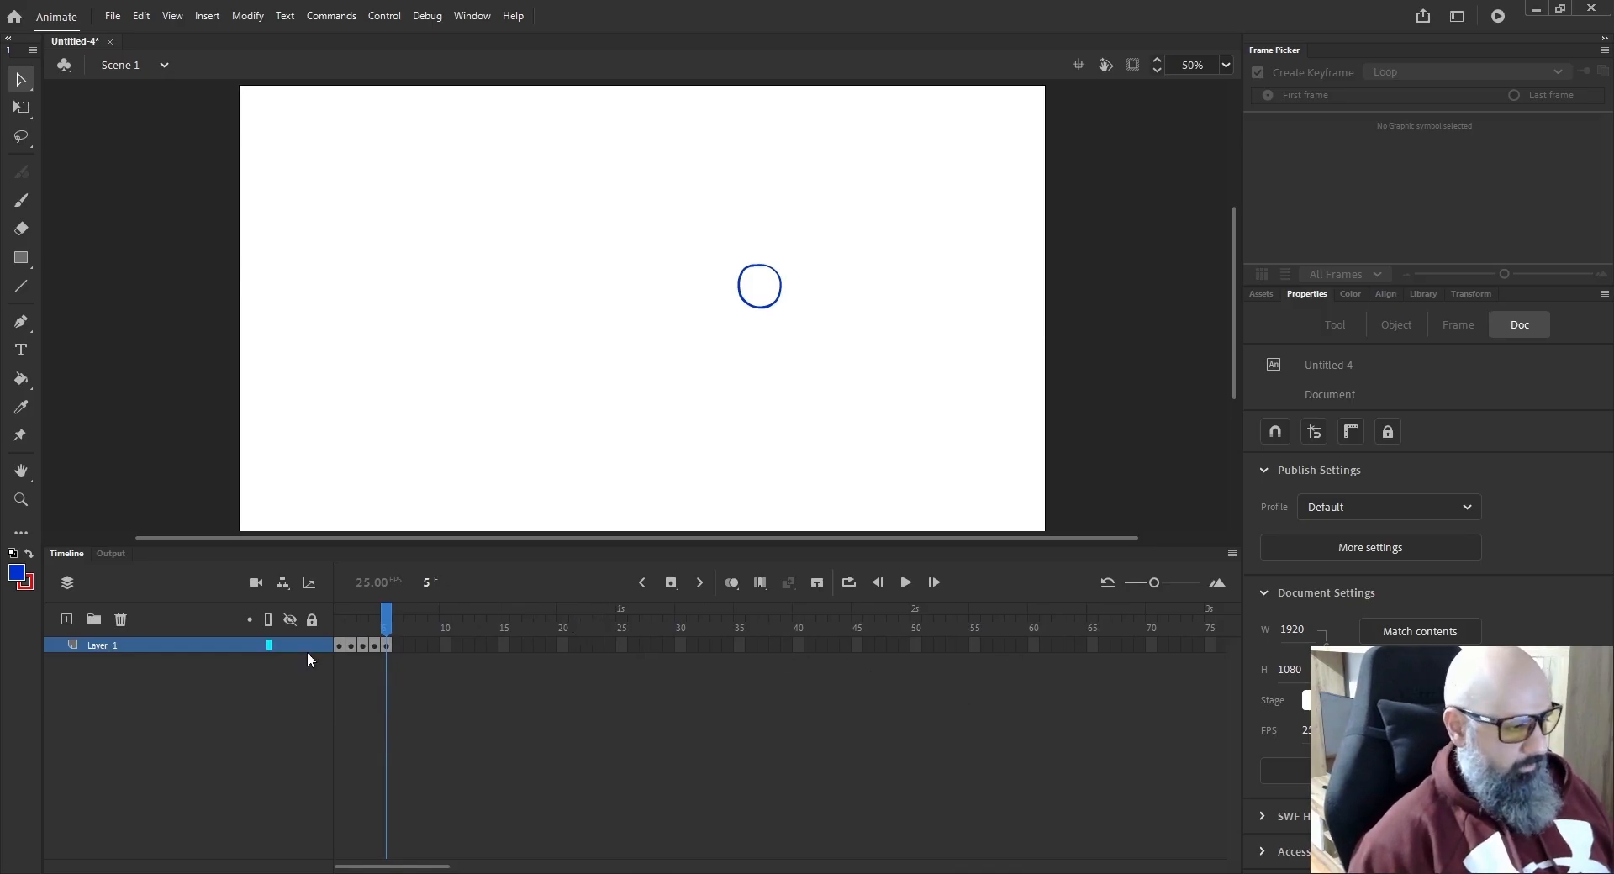
drag(1153, 587, 1141, 591)
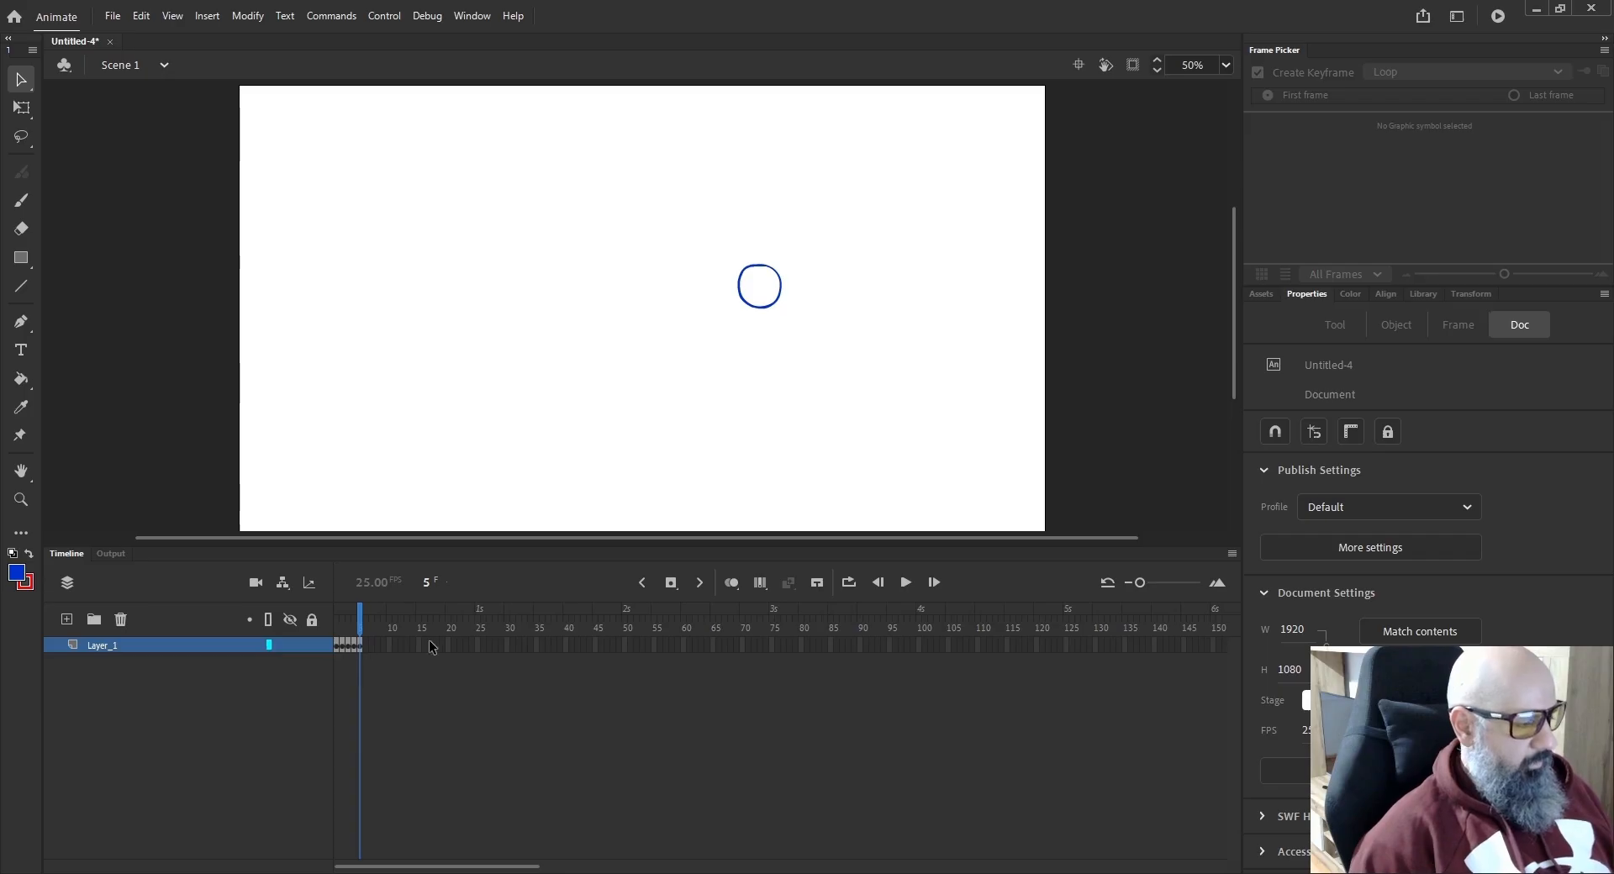
drag(1144, 587, 1187, 588)
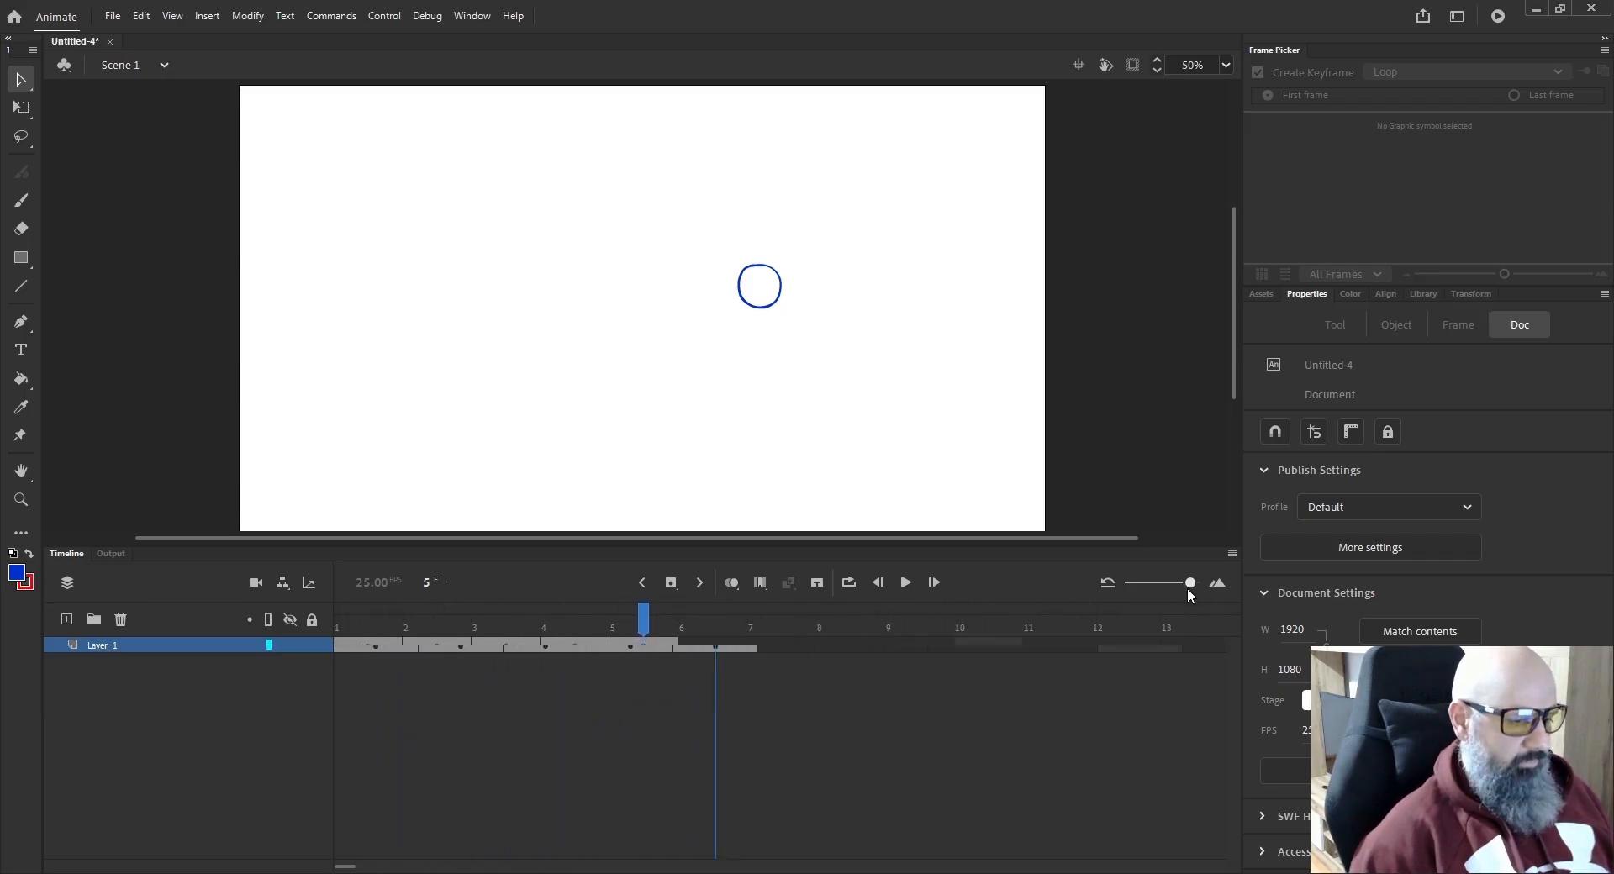
click(1105, 586)
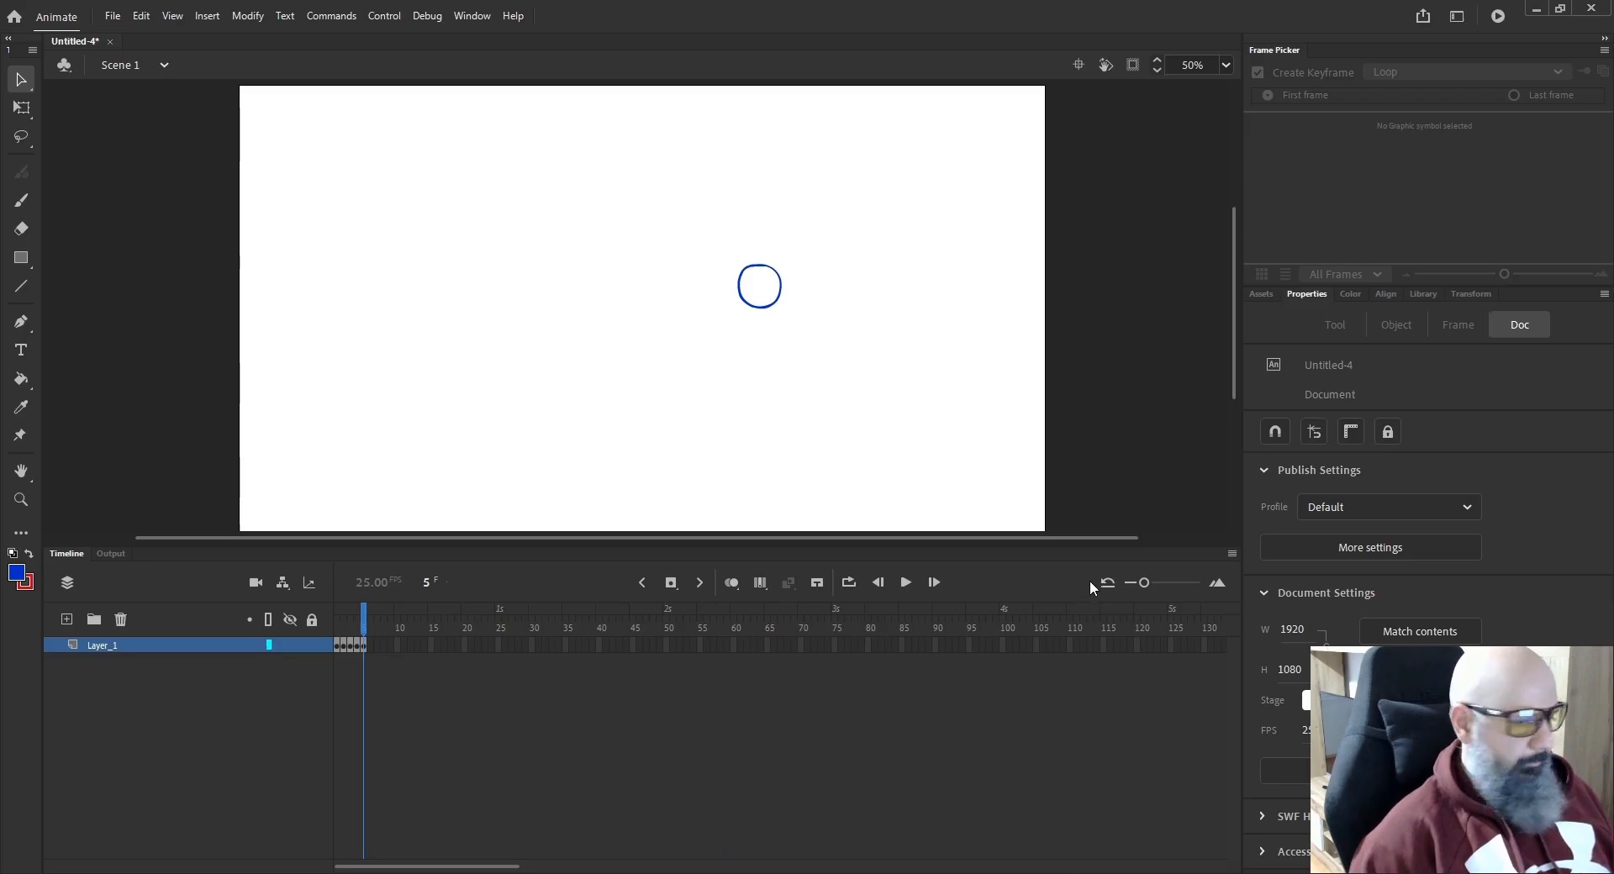
drag(1149, 589, 1160, 581)
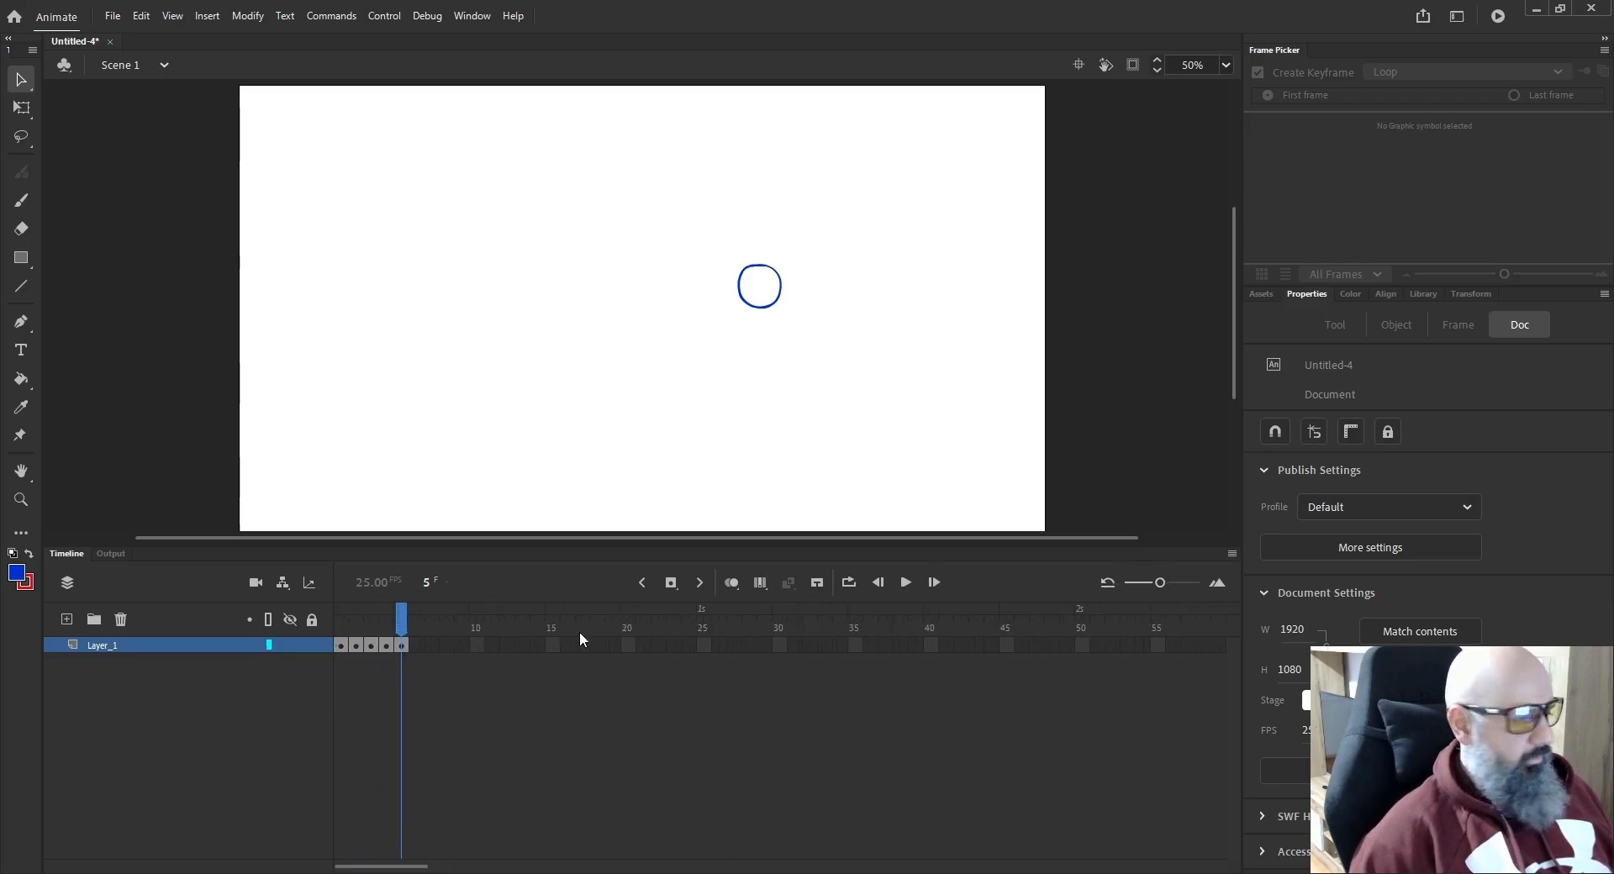
click(1102, 583)
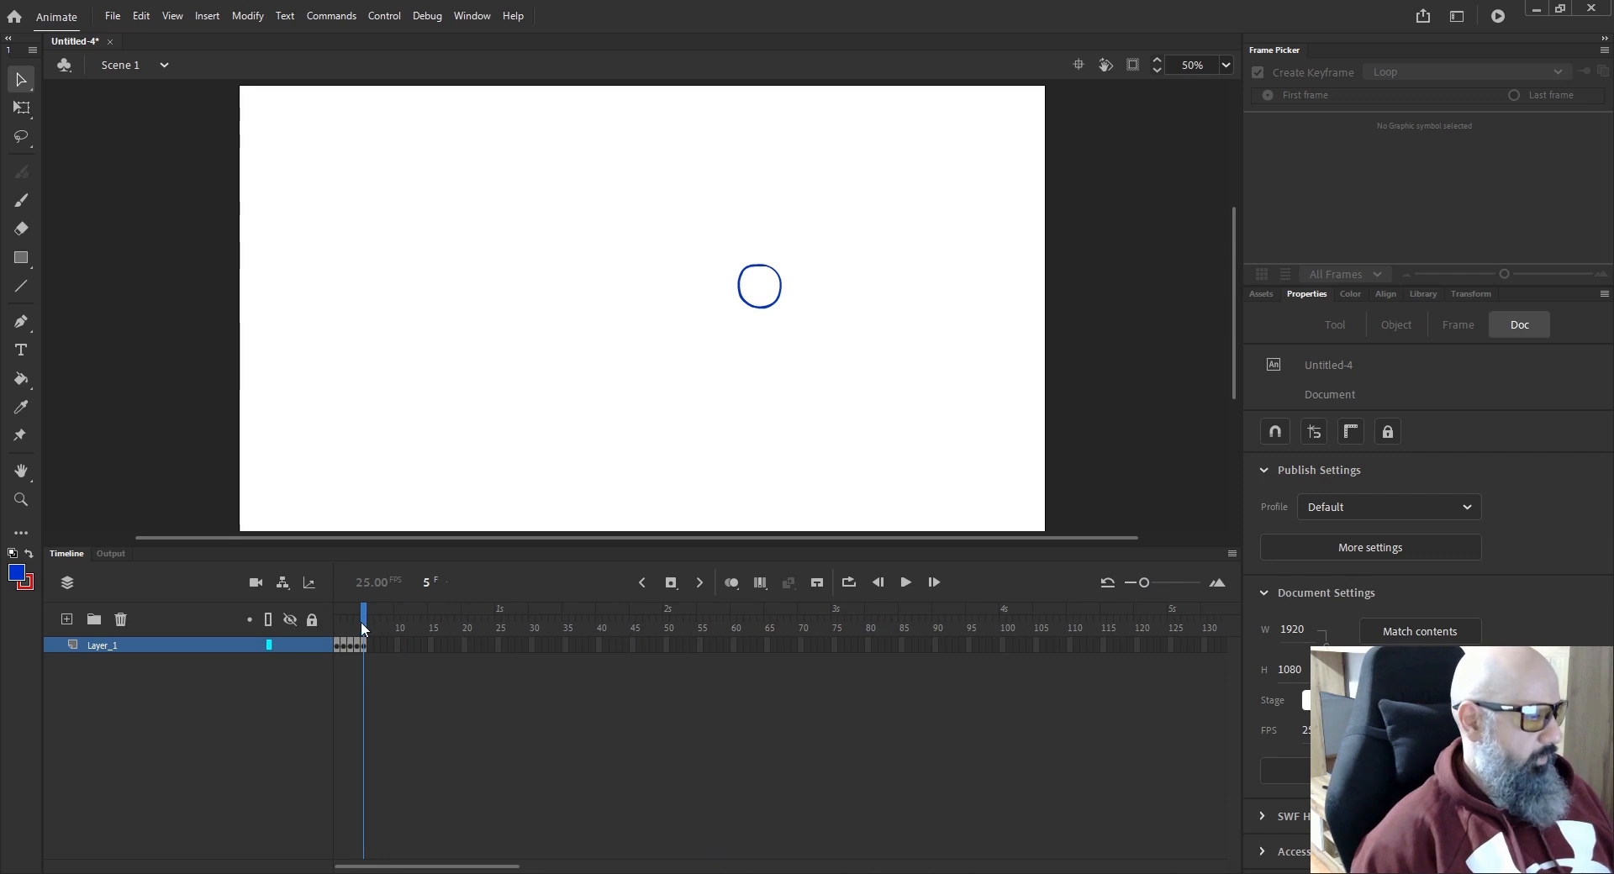
Widen the timeline frames slightly, scrub the playhead back to frame 1, and make the timeline area a little taller.
mouse_move(361, 622)
mouse_down()
mouse_move(344, 624)
mouse_move(363, 624)
mouse_up()
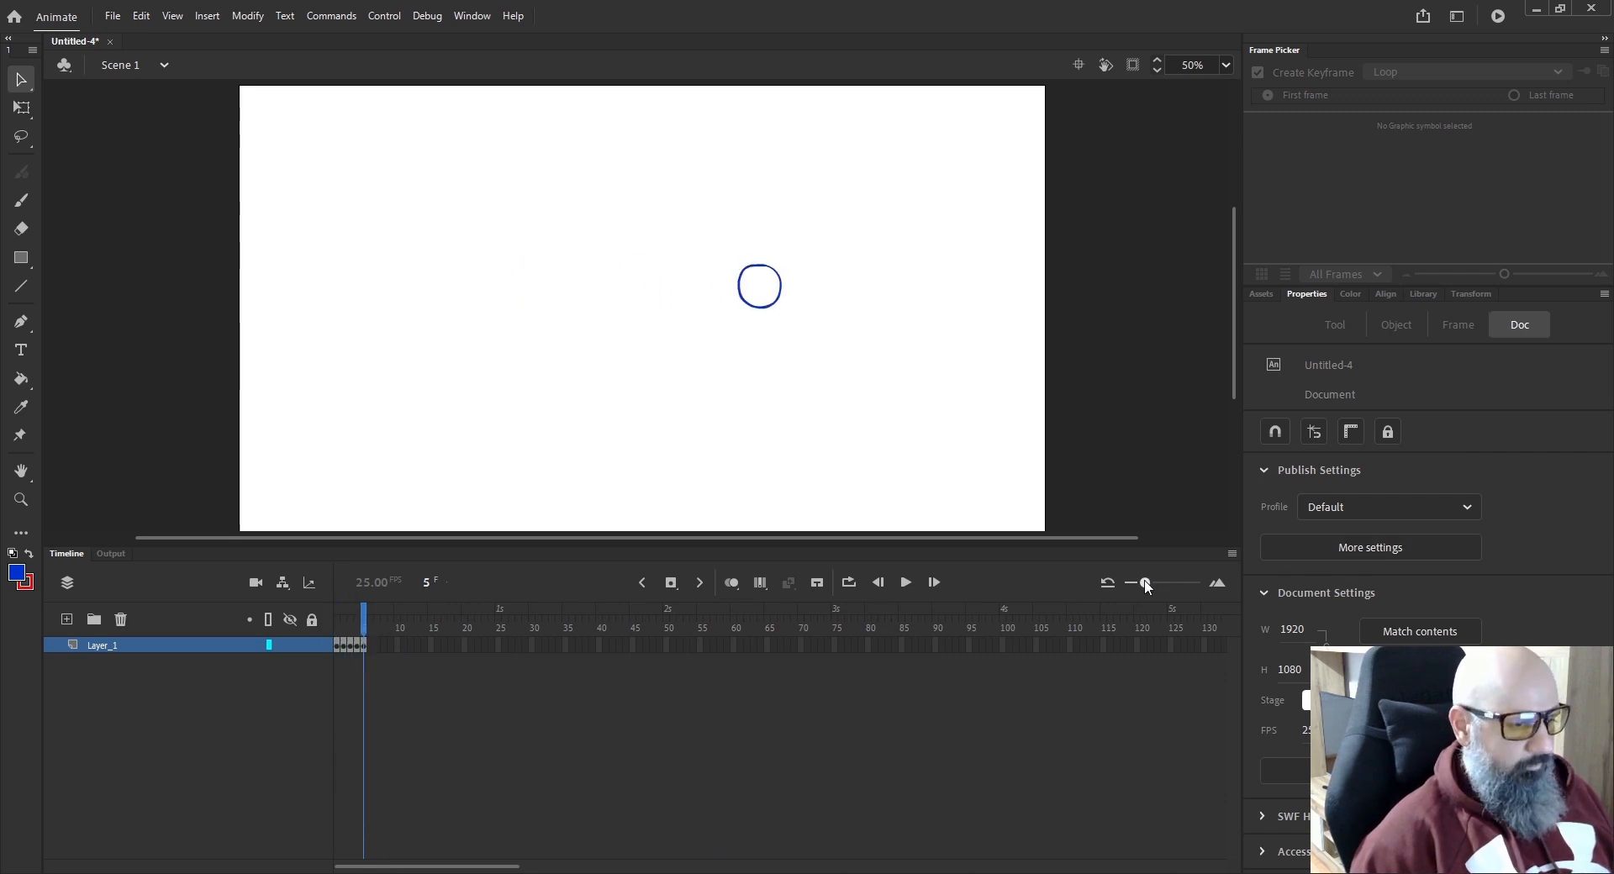
drag(1146, 587, 1154, 587)
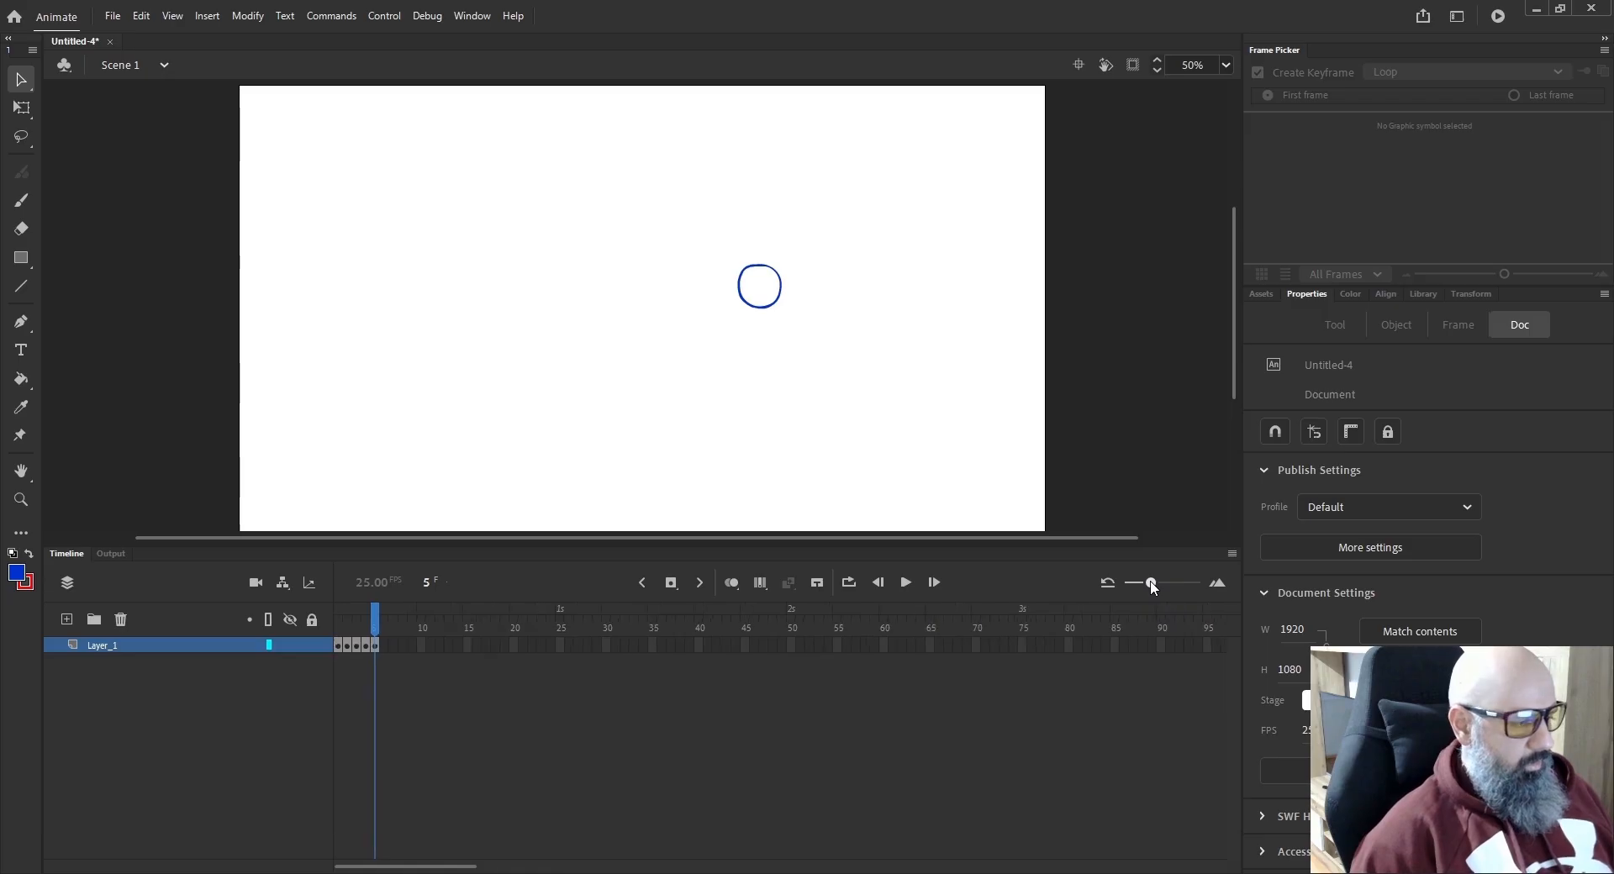
mouse_move(380, 629)
mouse_down()
mouse_move(339, 631)
mouse_move(383, 652)
mouse_move(340, 646)
mouse_move(386, 640)
mouse_up()
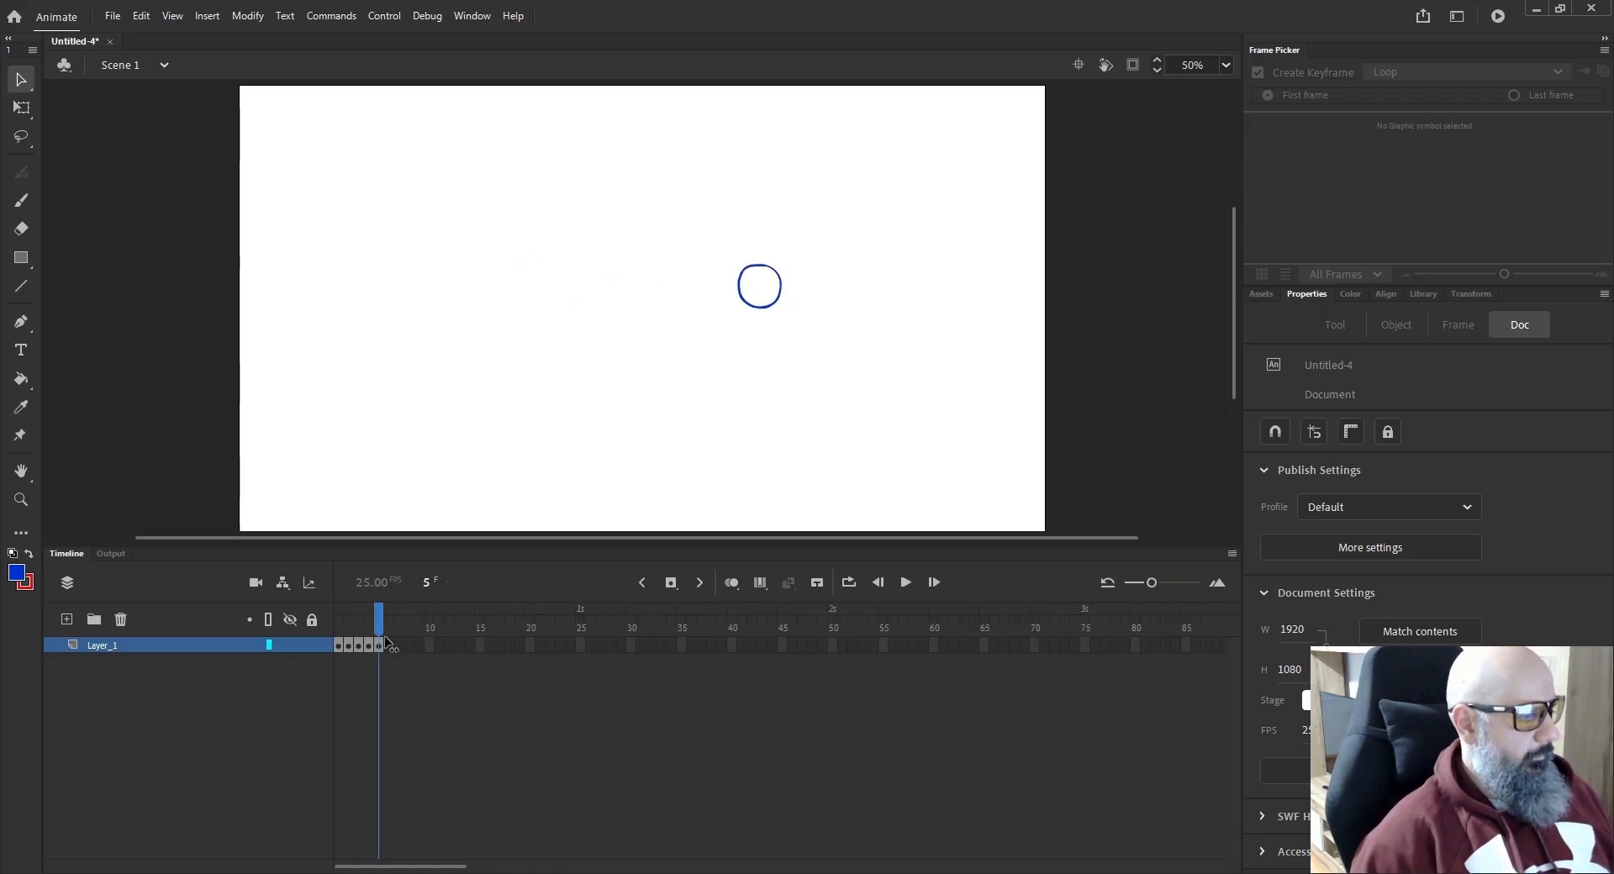
drag(1152, 584, 1153, 584)
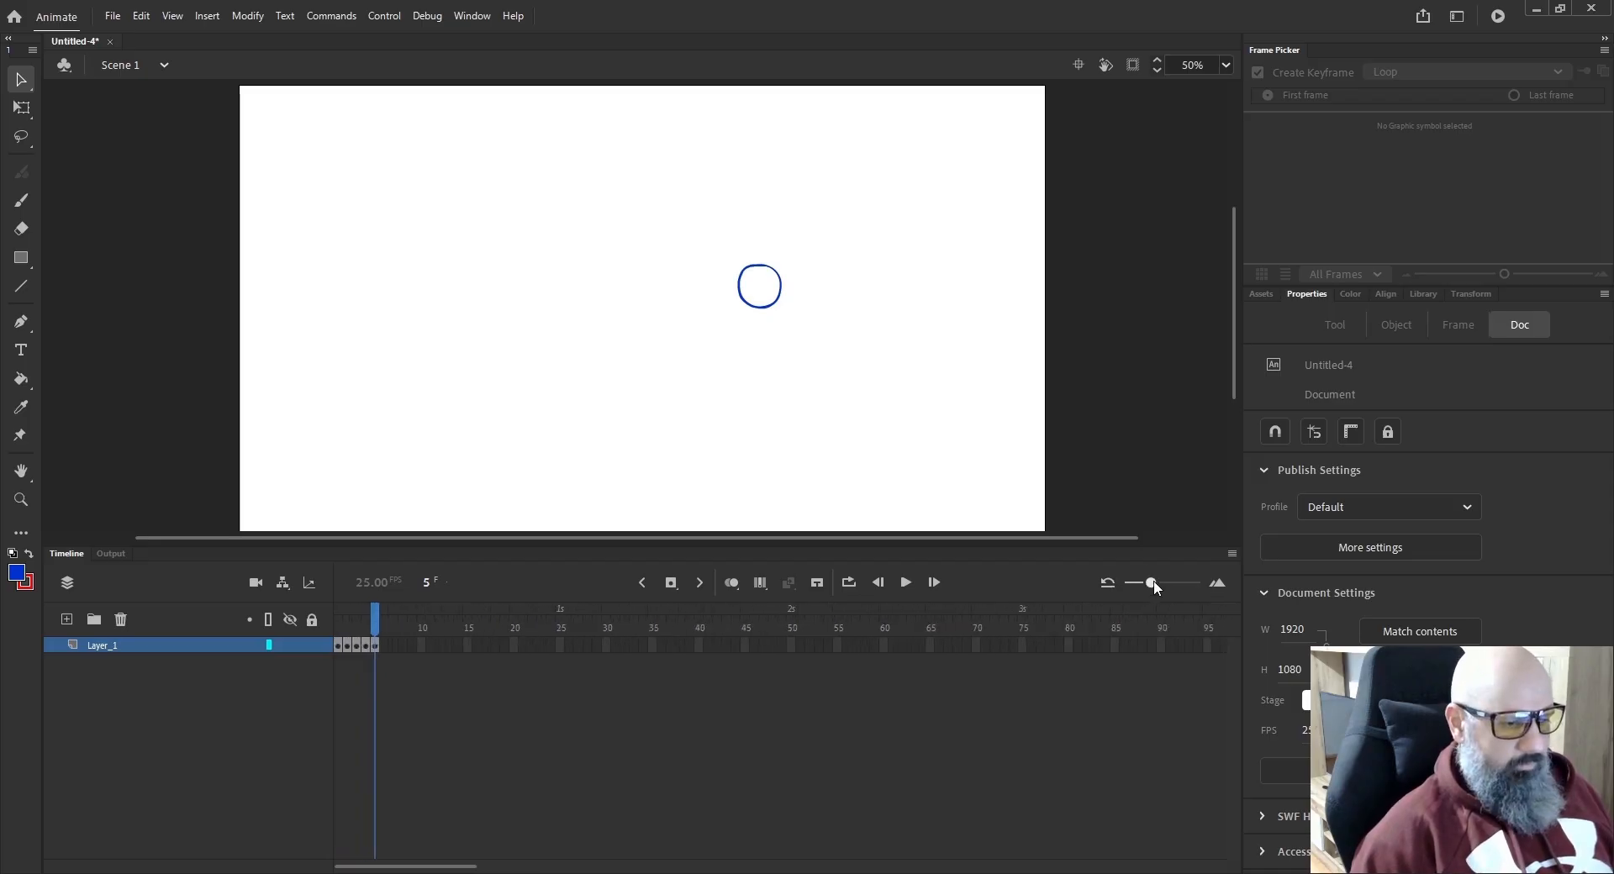
drag(383, 630, 325, 626)
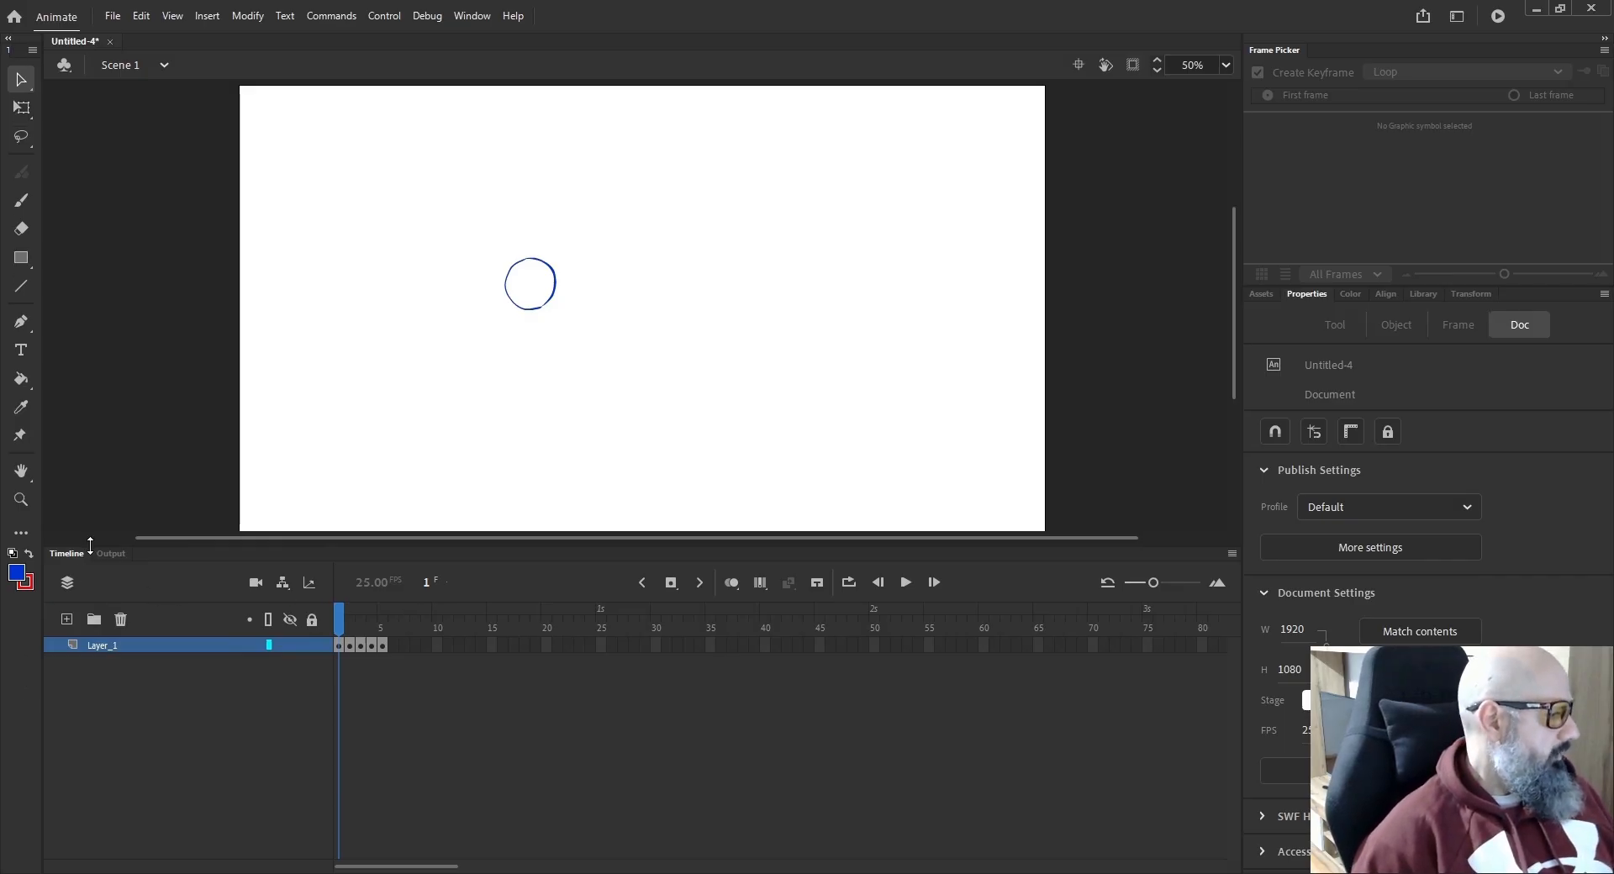
mouse_move(90, 545)
mouse_down()
mouse_move(91, 562)
mouse_move(96, 537)
mouse_up()
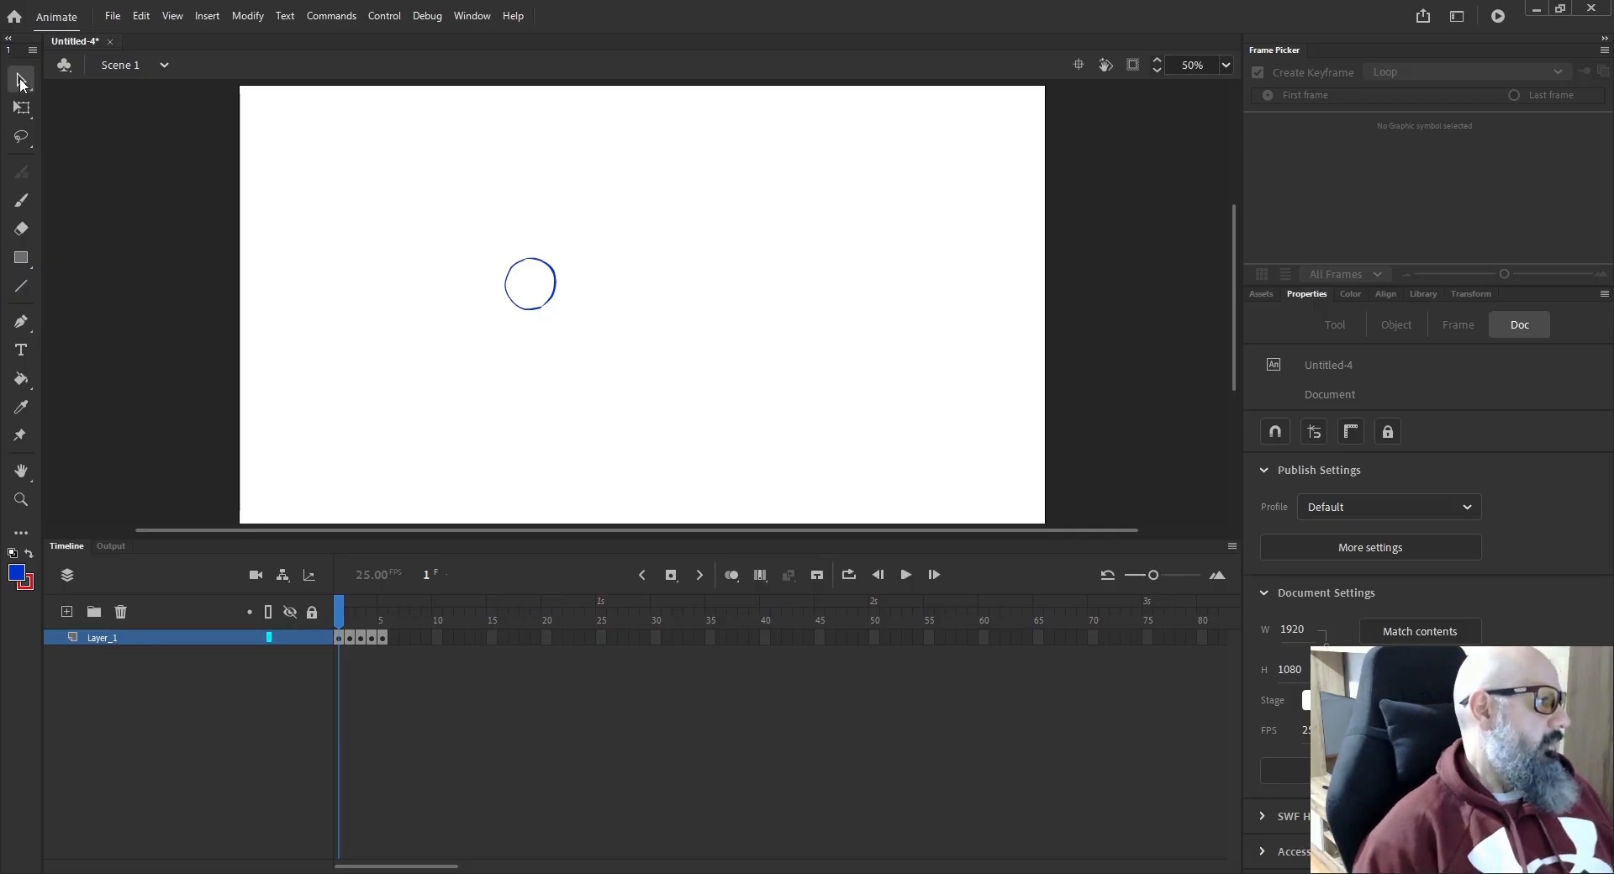
Slightly enlarge frame 1's circle with Free Transform, and try moving a lassoed part of its outline, undoing that move.
click(21, 110)
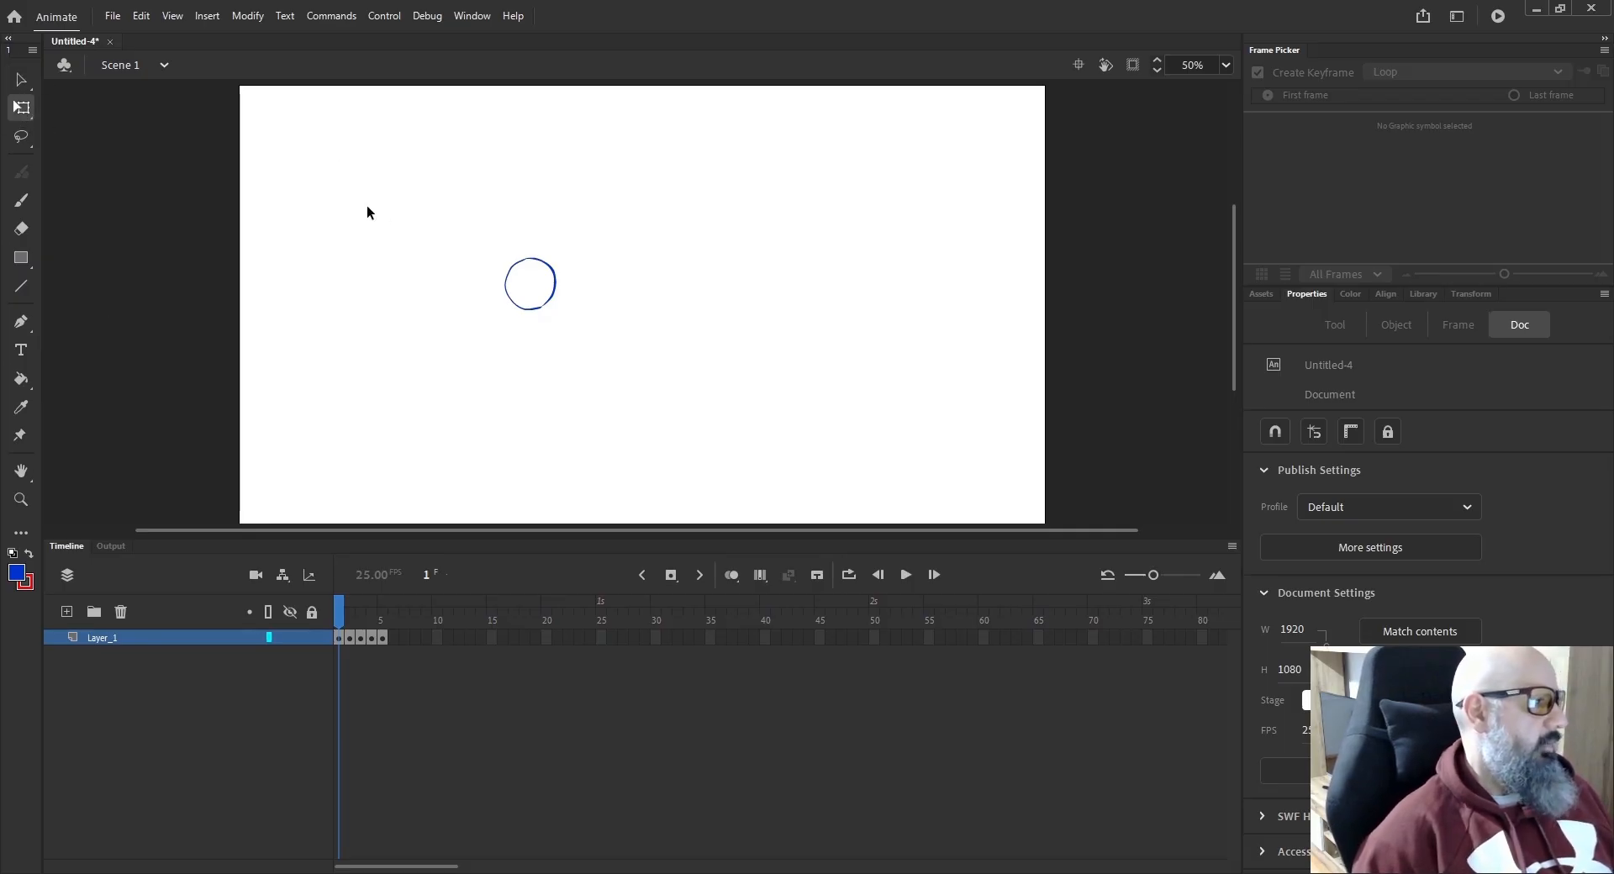
drag(451, 233, 591, 340)
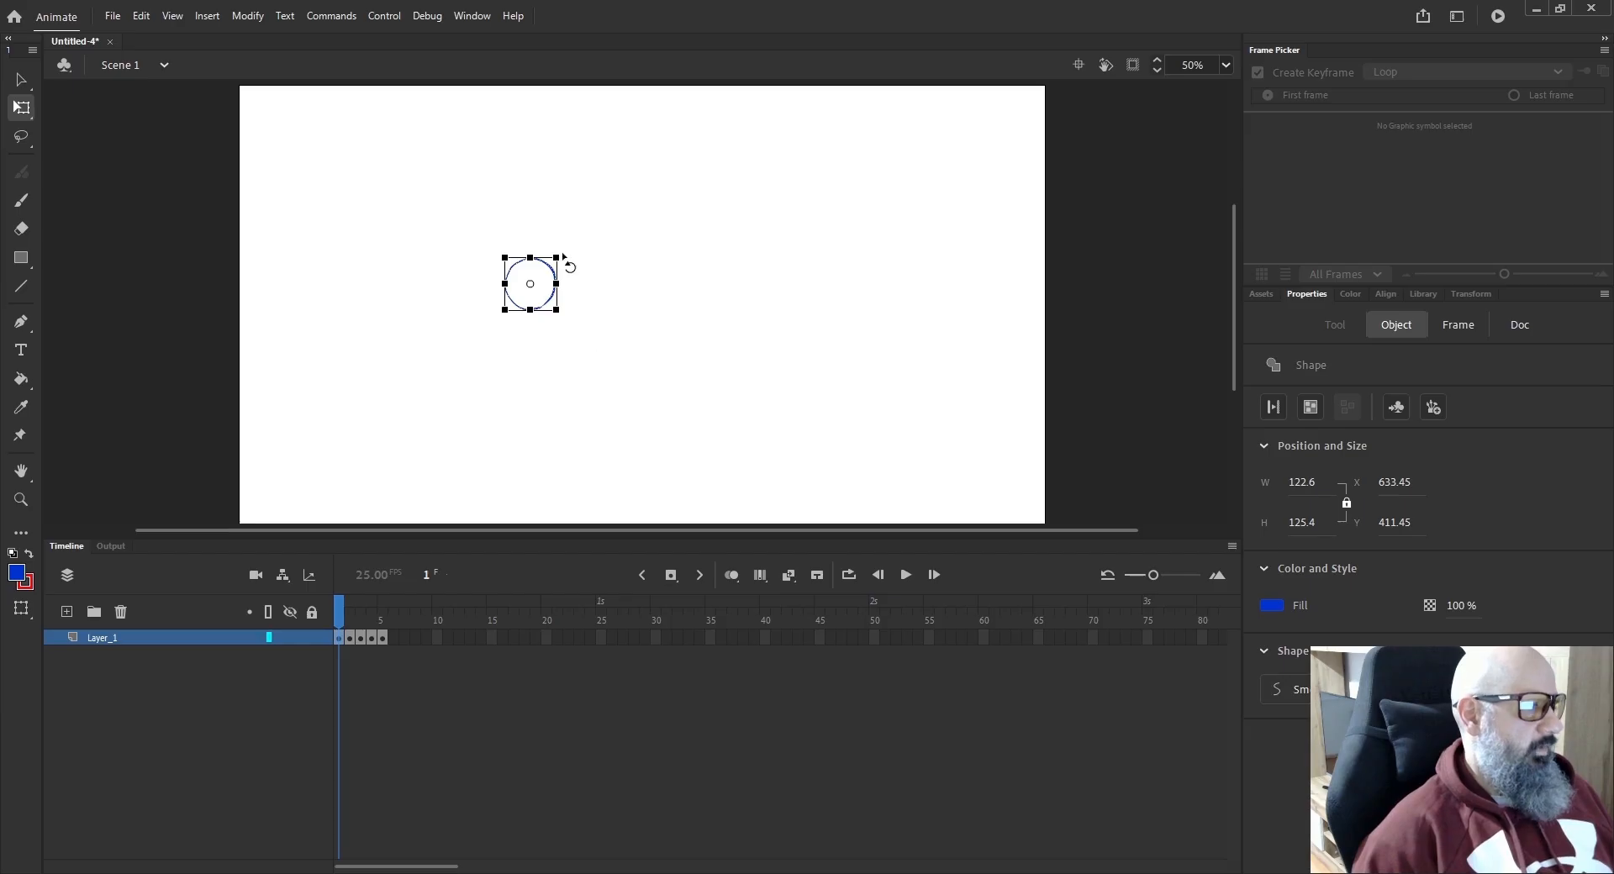
mouse_move(559, 256)
mouse_down()
mouse_move(513, 232)
mouse_move(501, 321)
mouse_move(592, 258)
mouse_move(526, 329)
mouse_move(535, 271)
mouse_move(557, 327)
mouse_up()
click(25, 139)
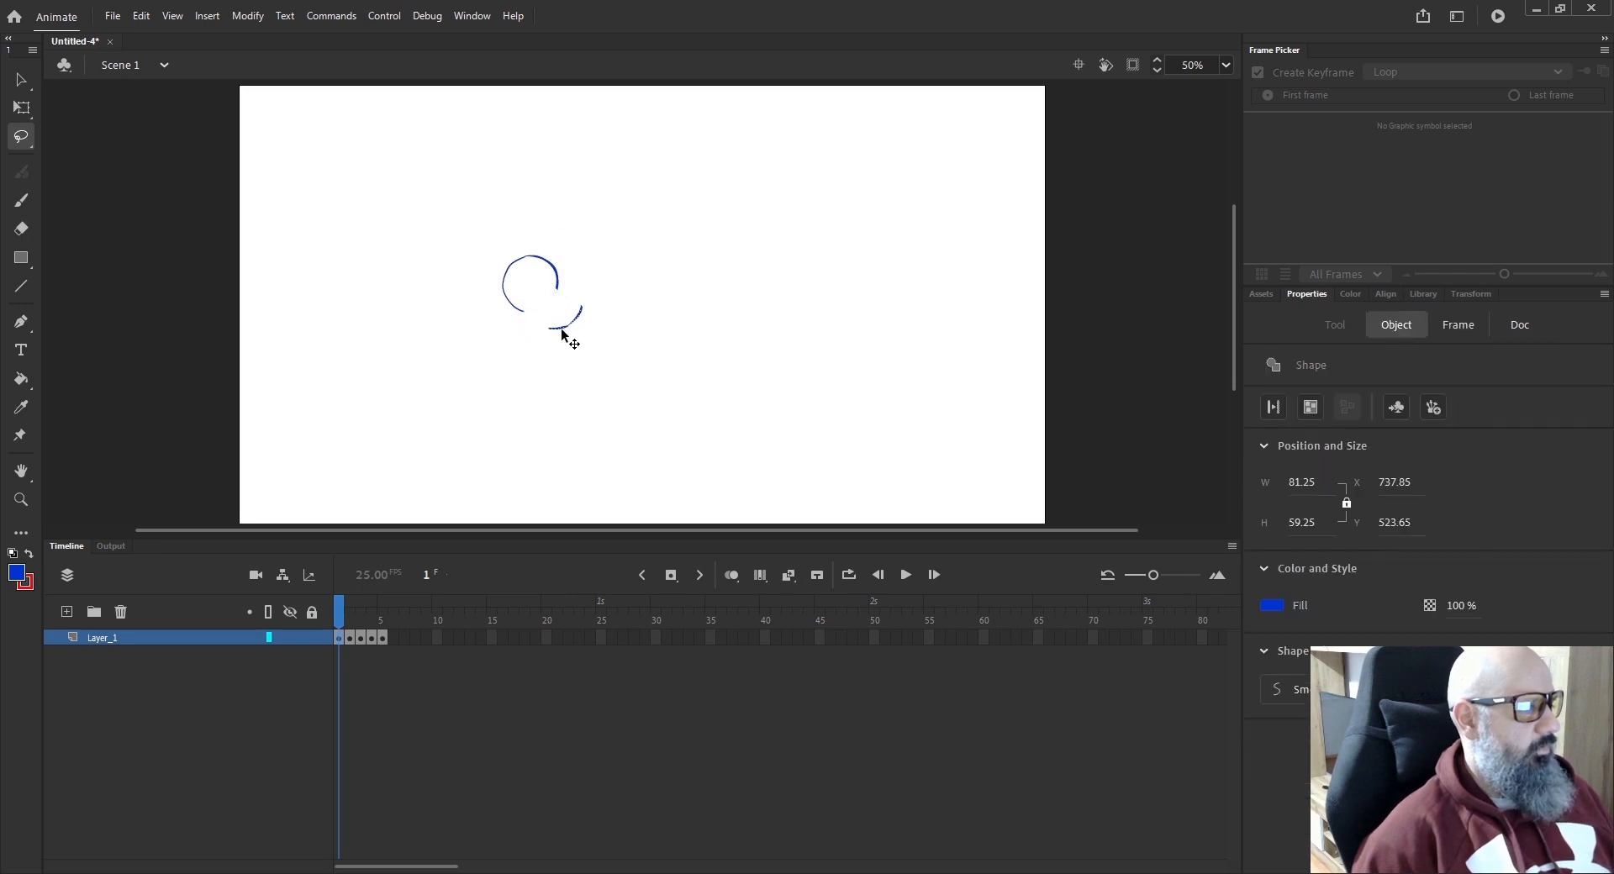
key(ctrl+z)
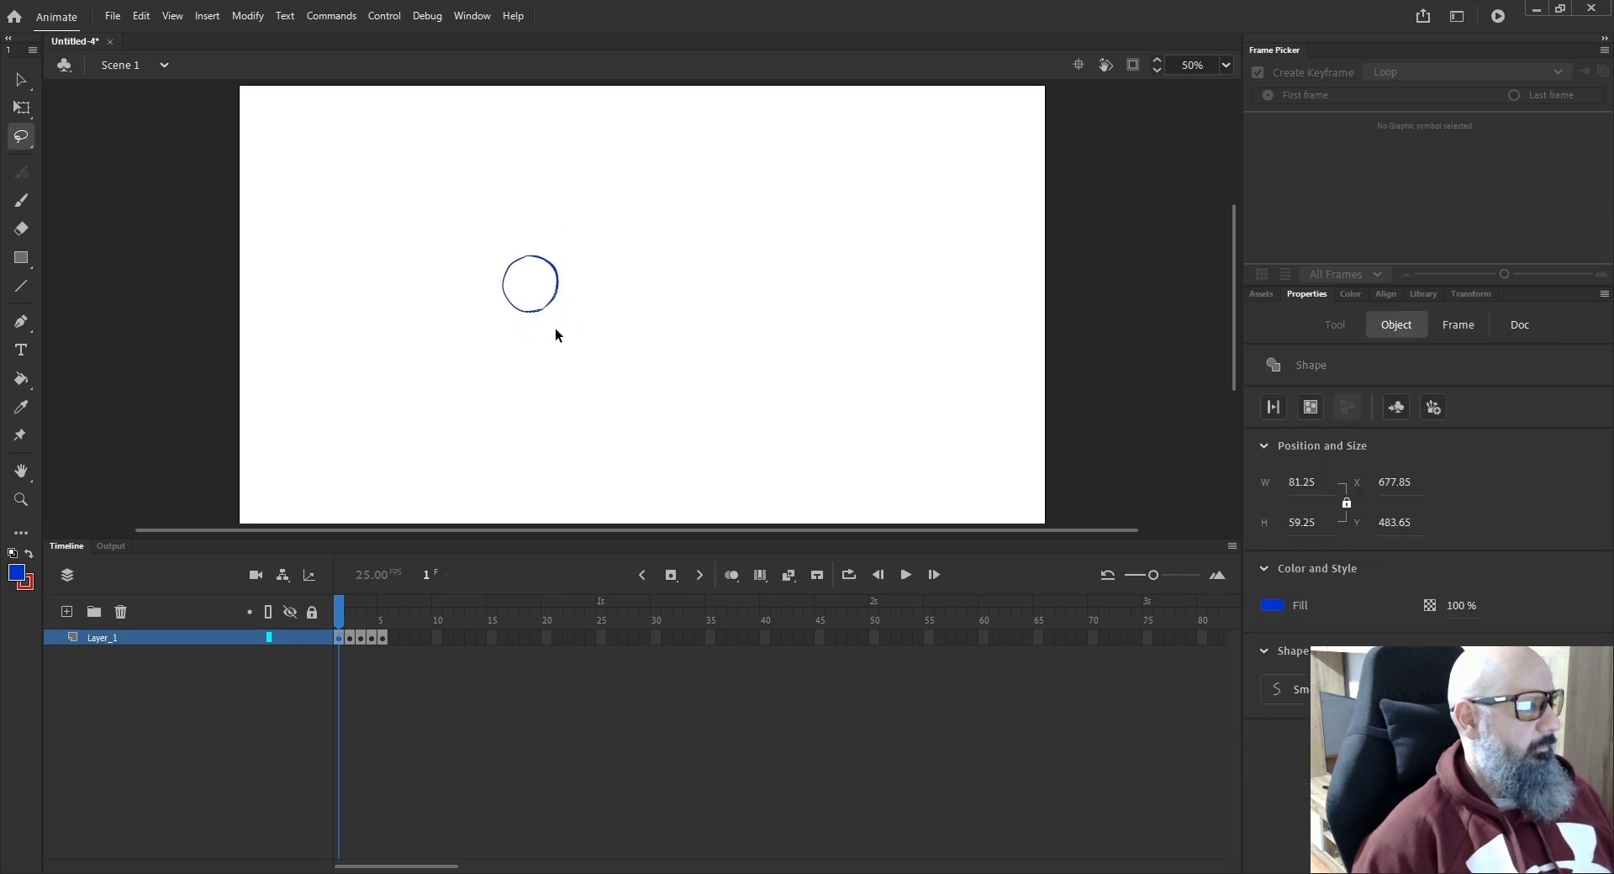
Brush a wavy blue line beside the circle on frame 1 and erase parts of its lower half.
click(21, 208)
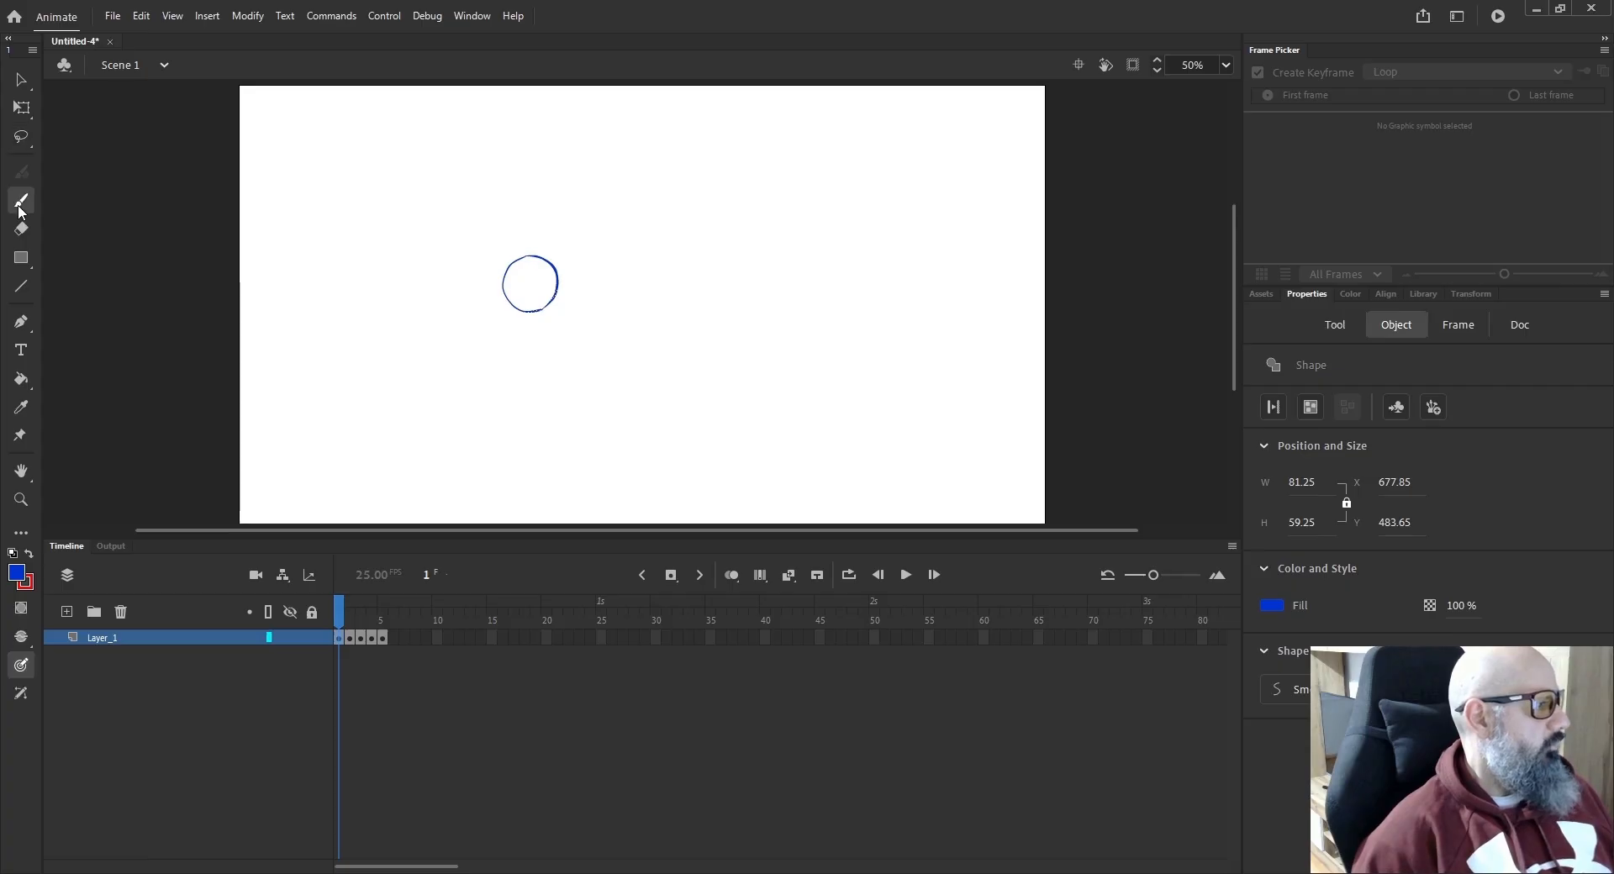
mouse_move(689, 164)
mouse_down()
mouse_move(676, 321)
mouse_move(688, 278)
mouse_move(695, 317)
mouse_up()
click(21, 229)
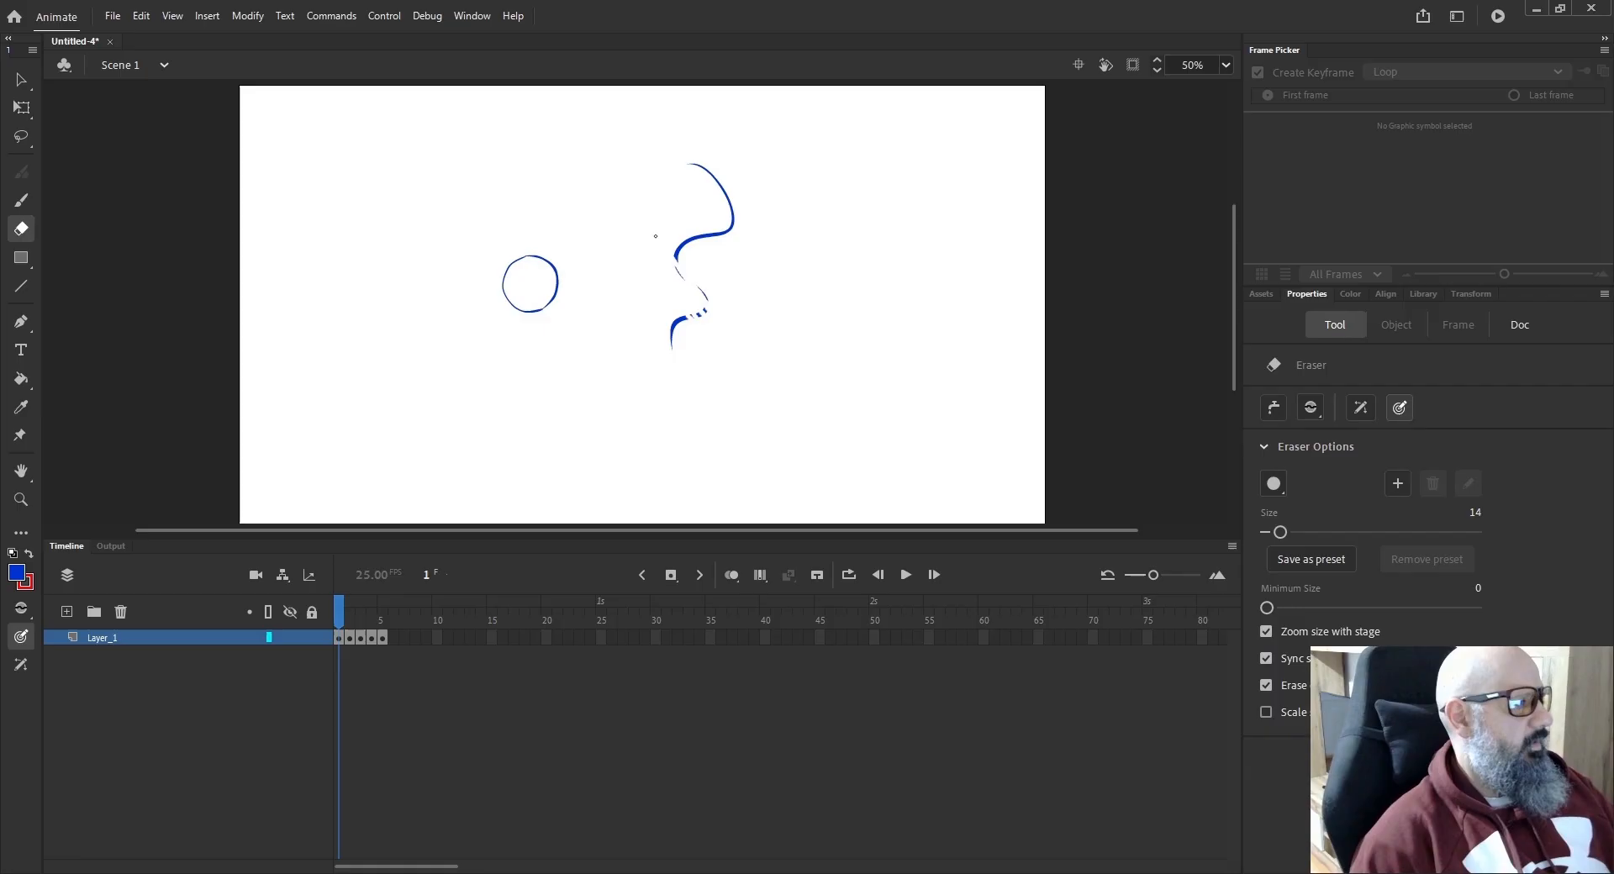
click(21, 257)
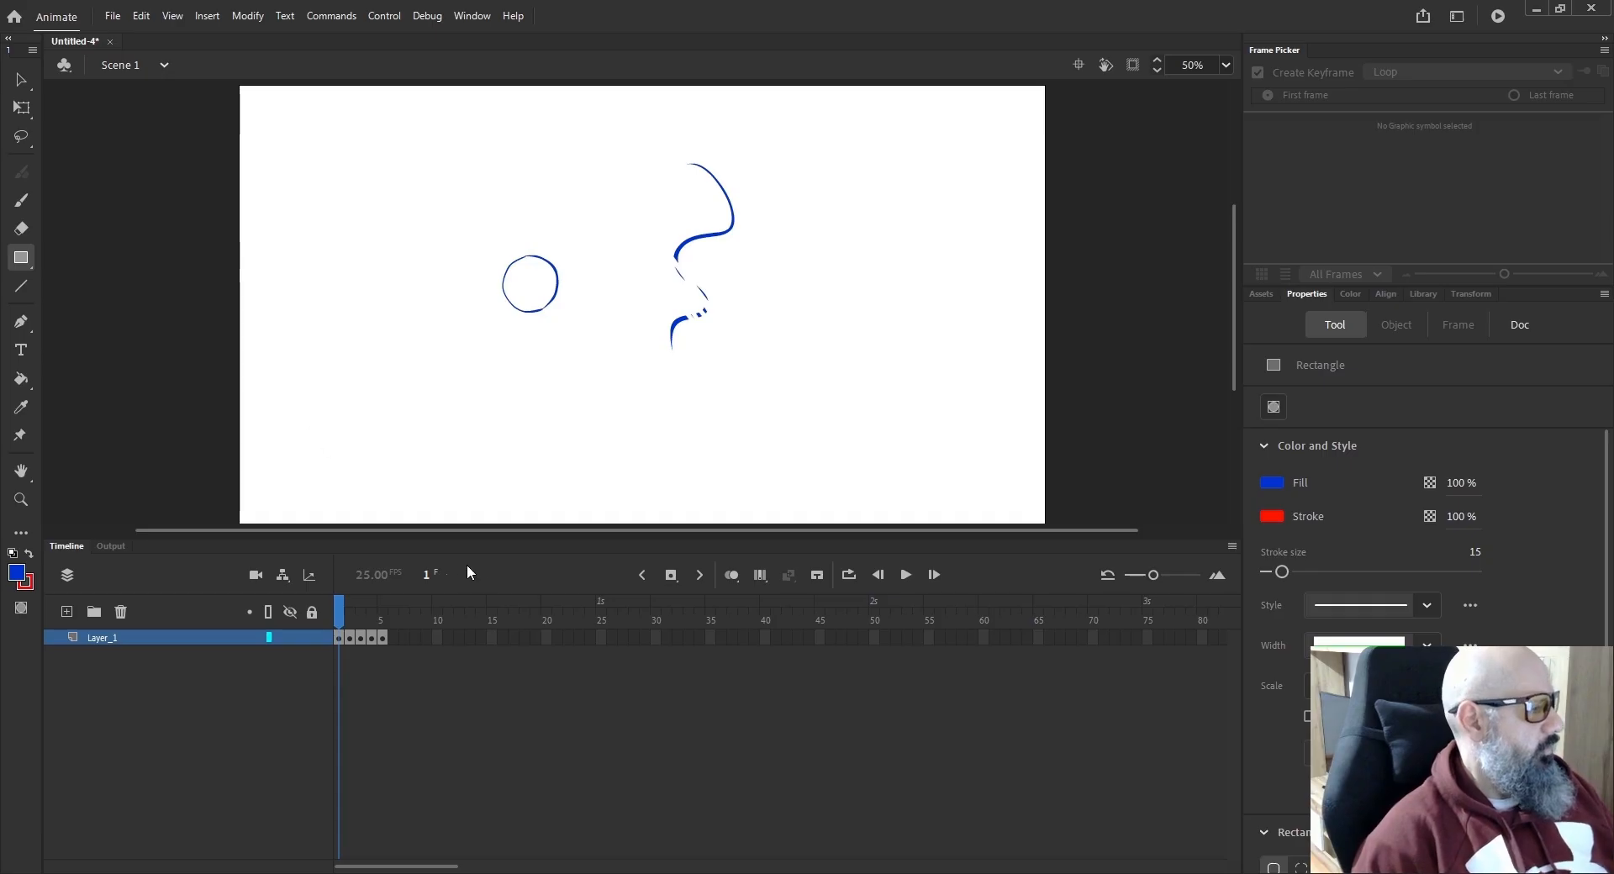
Select the circle and the wavy brush strokes on frame 1 and delete them.
click(21, 79)
mouse_move(784, 142)
mouse_down()
mouse_move(584, 346)
mouse_move(424, 452)
mouse_up()
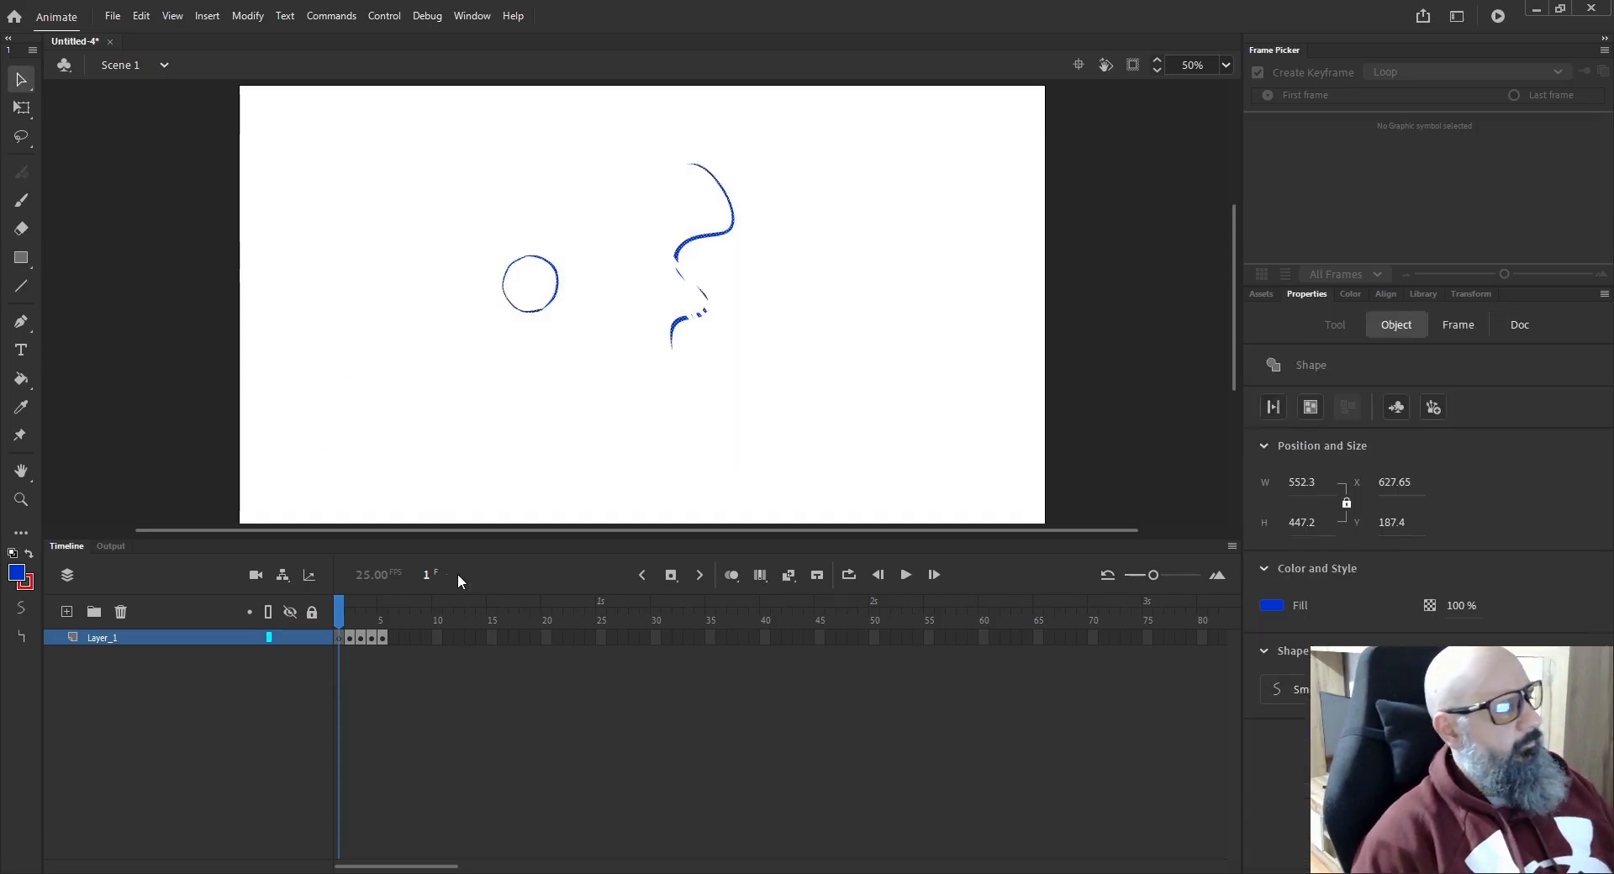
key(Delete)
Try out the Line tool with a straight red diagonal across the stage, and undo the line.
click(21, 286)
drag(669, 335, 425, 246)
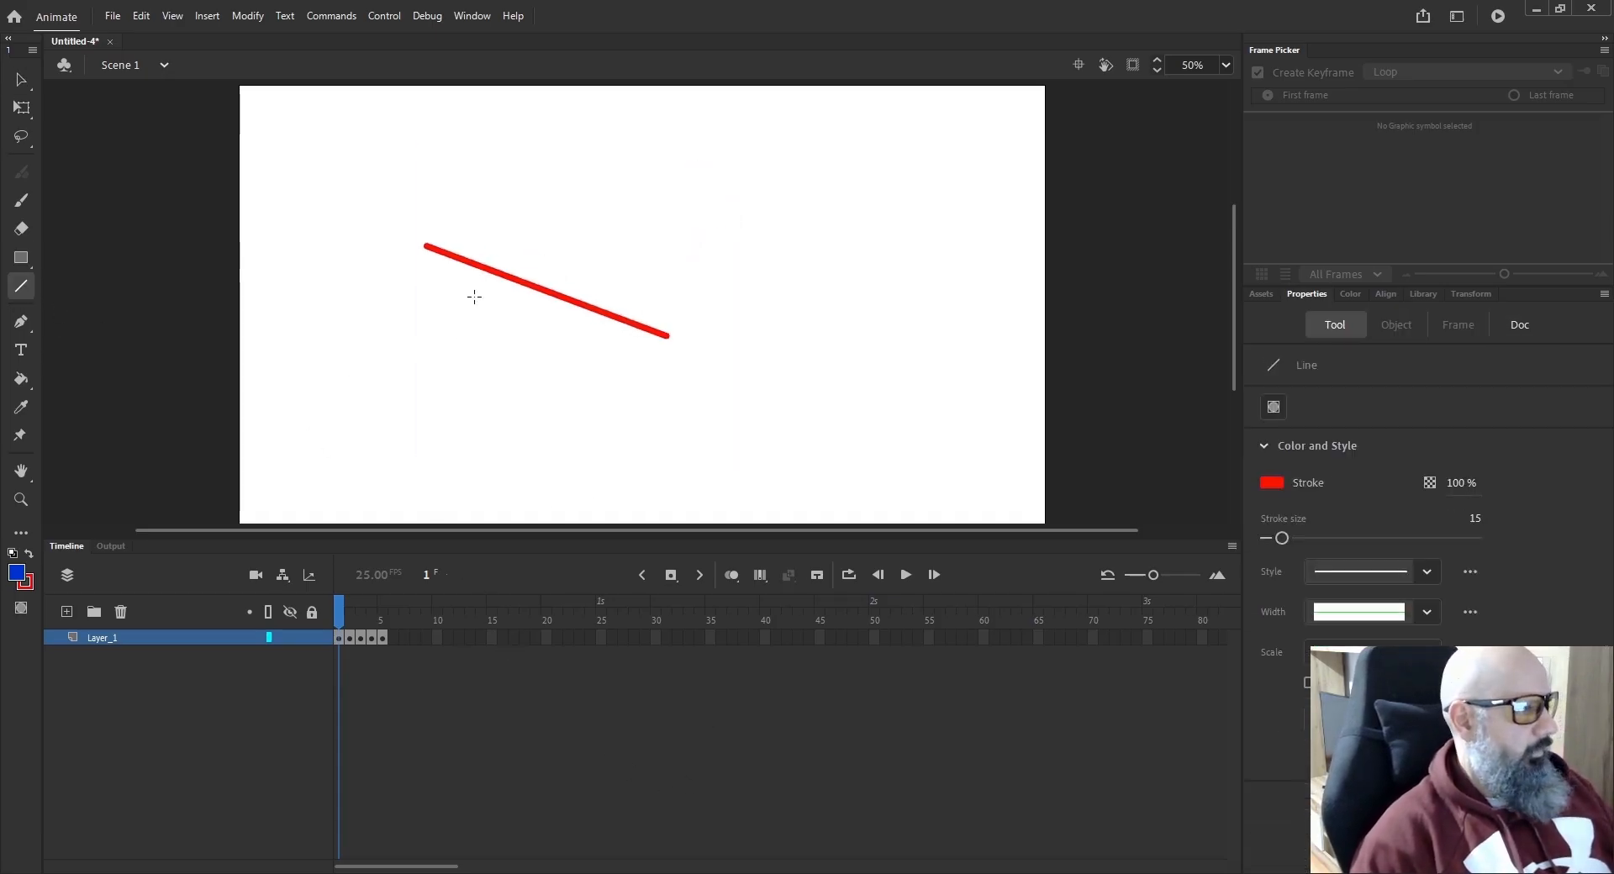
key(ctrl+z)
Draw a closed four-sided red diamond outline on frame 1 with the Pen tool.
click(21, 321)
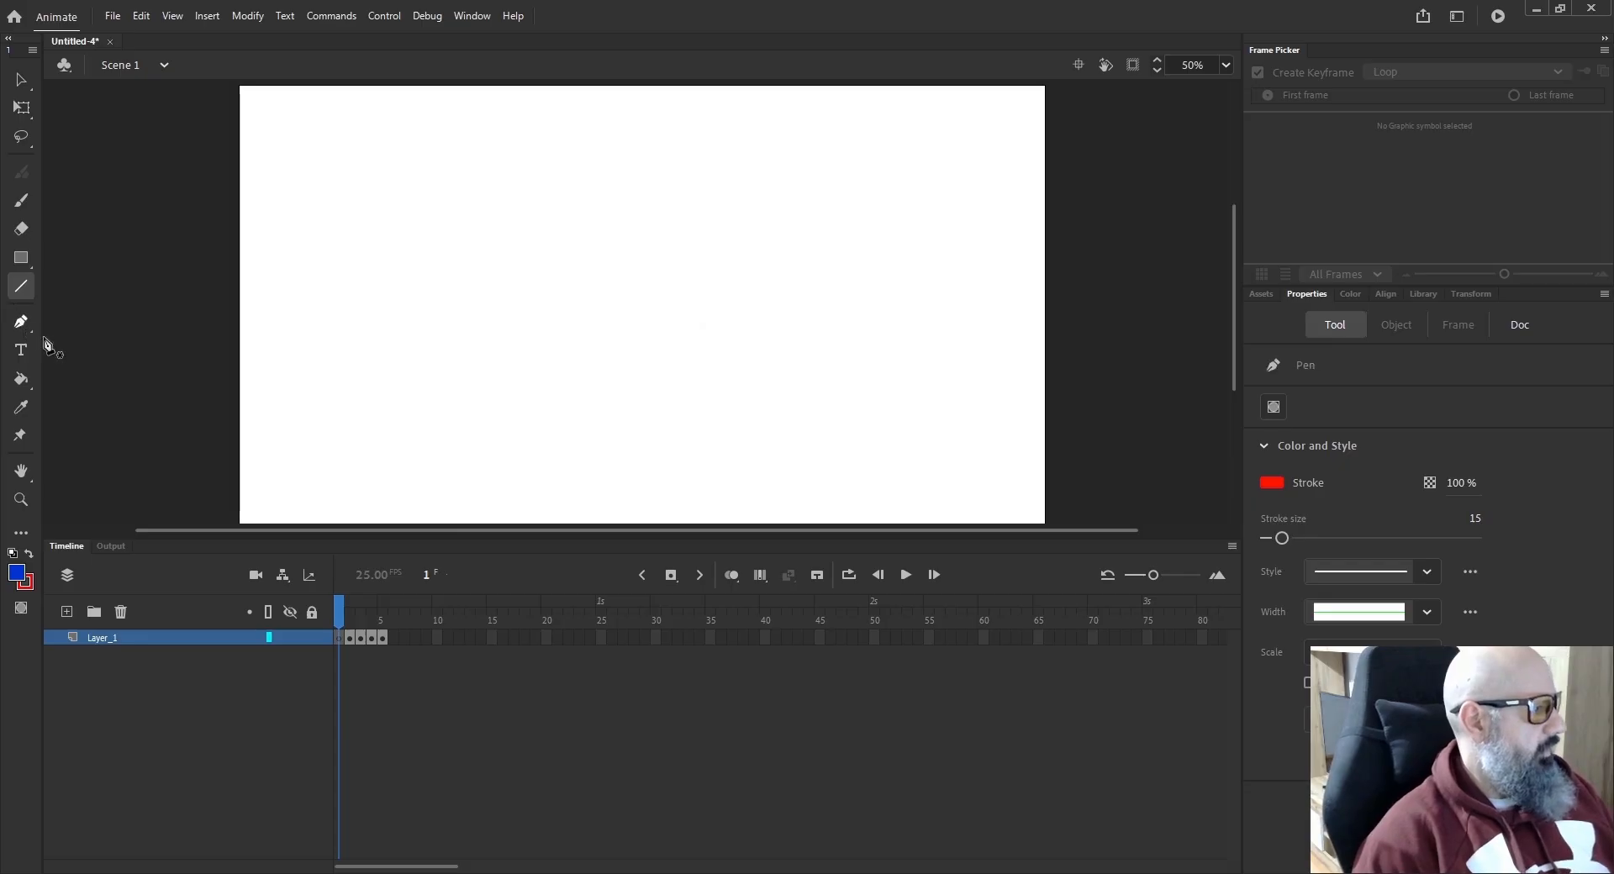
click(431, 172)
click(498, 270)
click(399, 338)
click(361, 245)
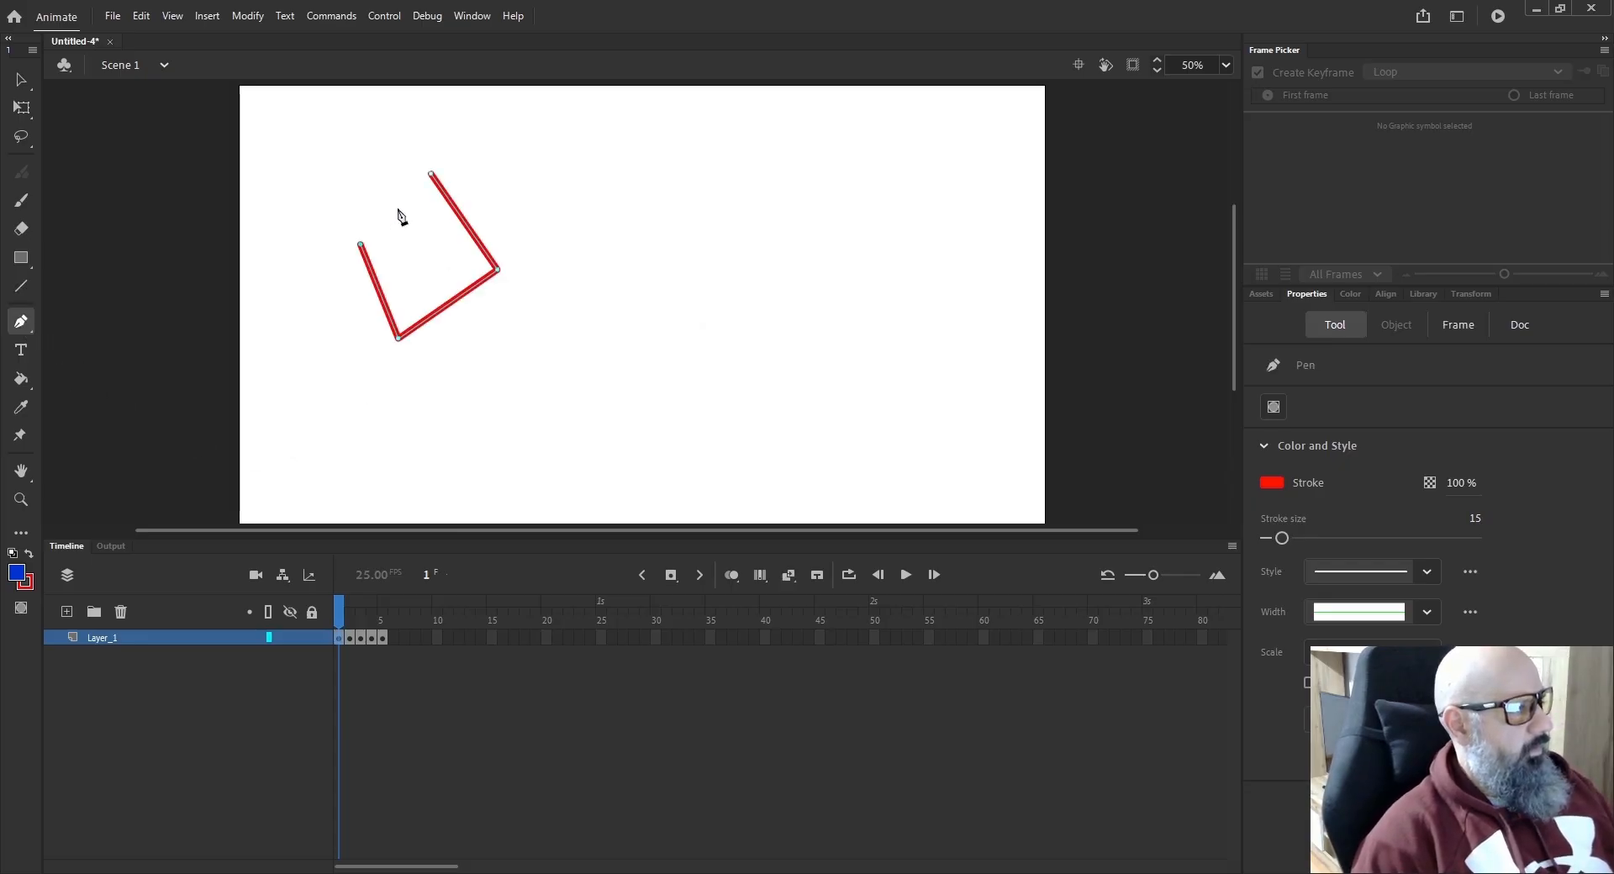
click(431, 172)
Add a static text box reading "fjdlkfj" below the diamond, and delete the text.
click(24, 349)
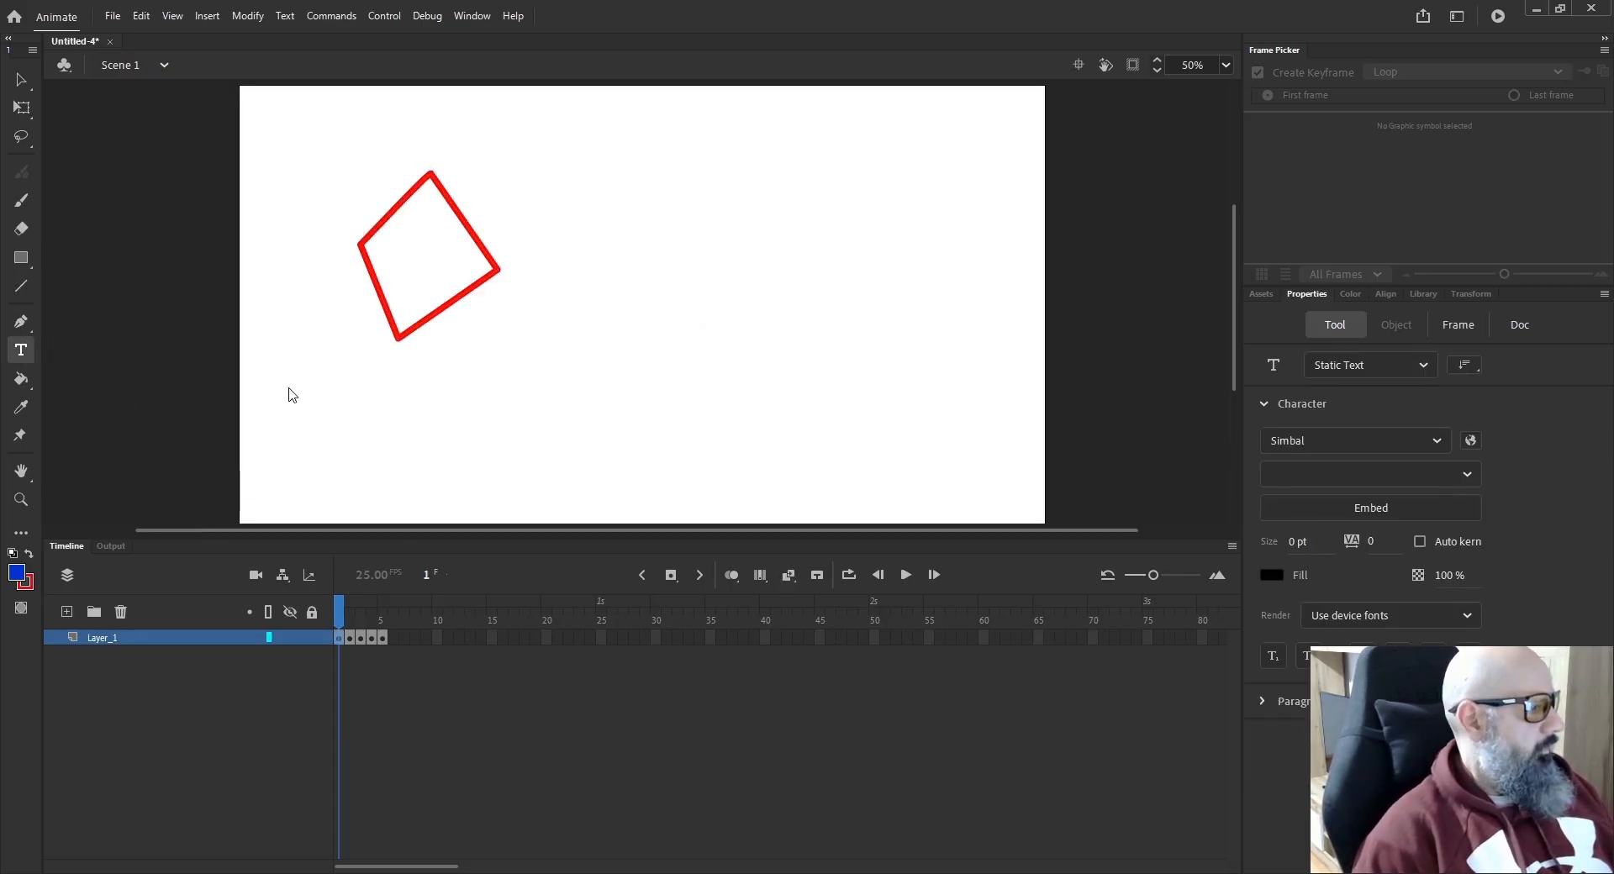
drag(304, 367, 562, 539)
text(fjdlkfj)
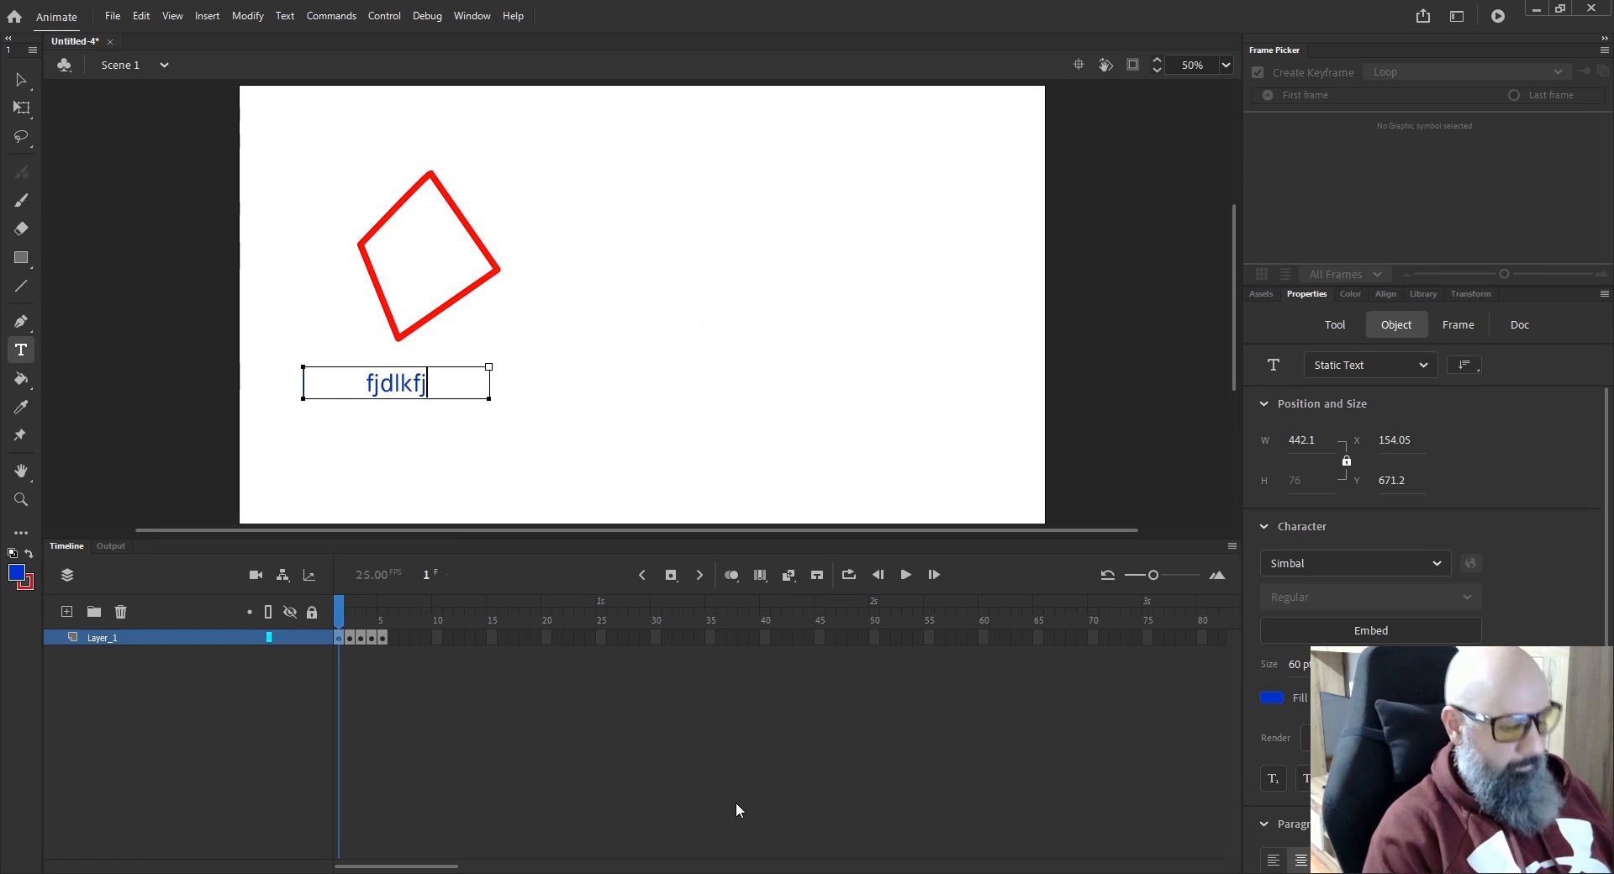
key(Escape)
key(BackSpace)
key(BackSpace)
key(BackSpace)
key(BackSpace)
key(BackSpace)
key(BackSpace)
Fill the inside of the diamond with blue using the Paint Bucket, and activate the Eyedropper tool.
key(k)
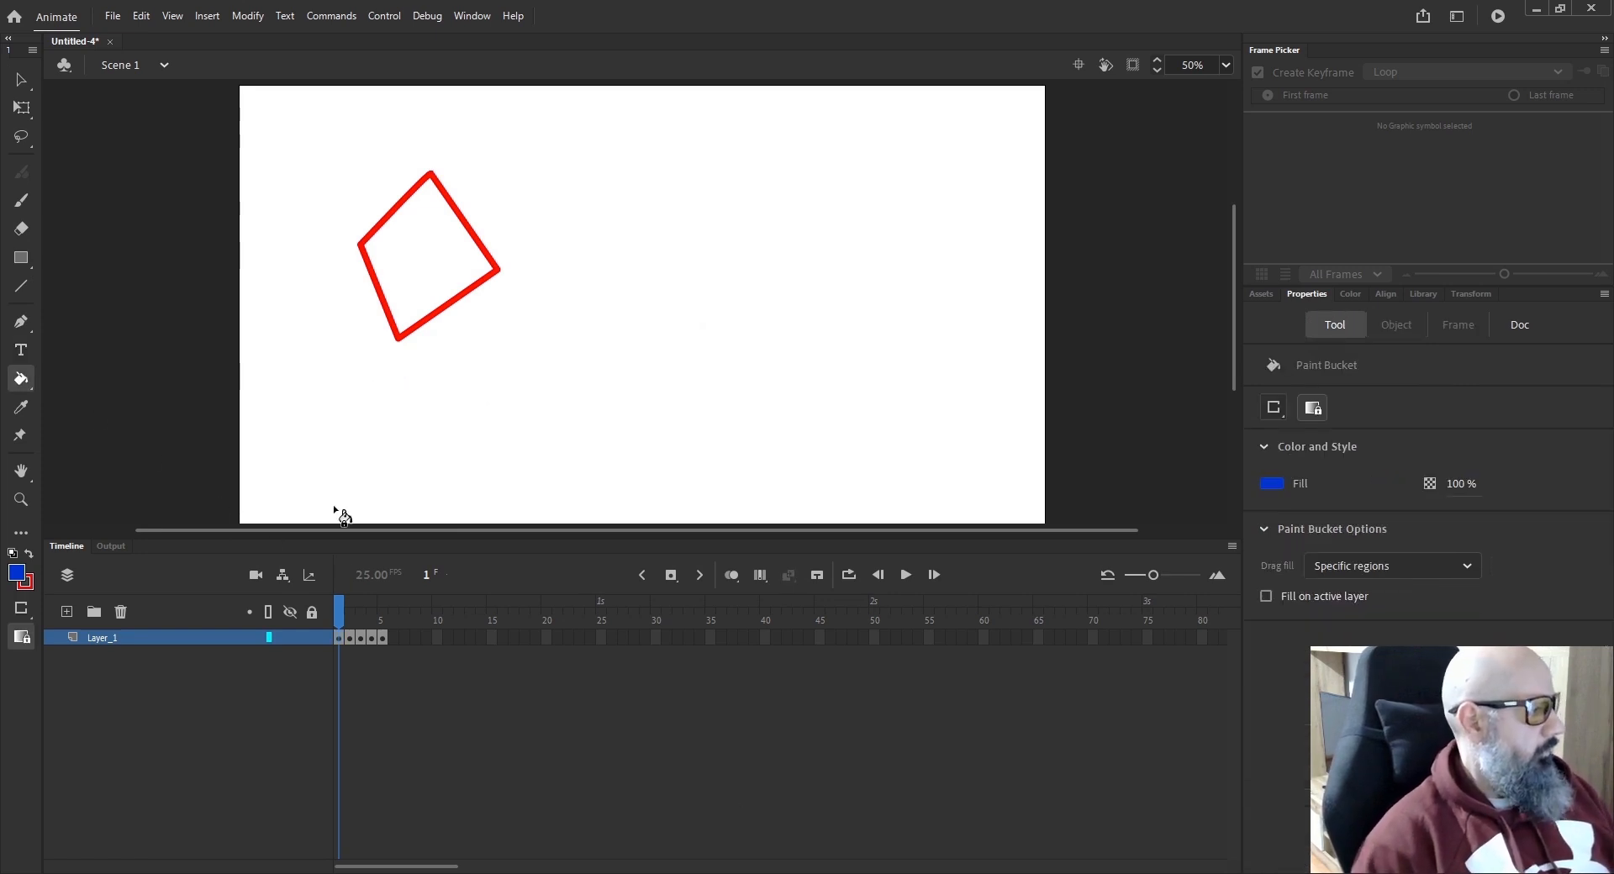
click(429, 267)
key(i)
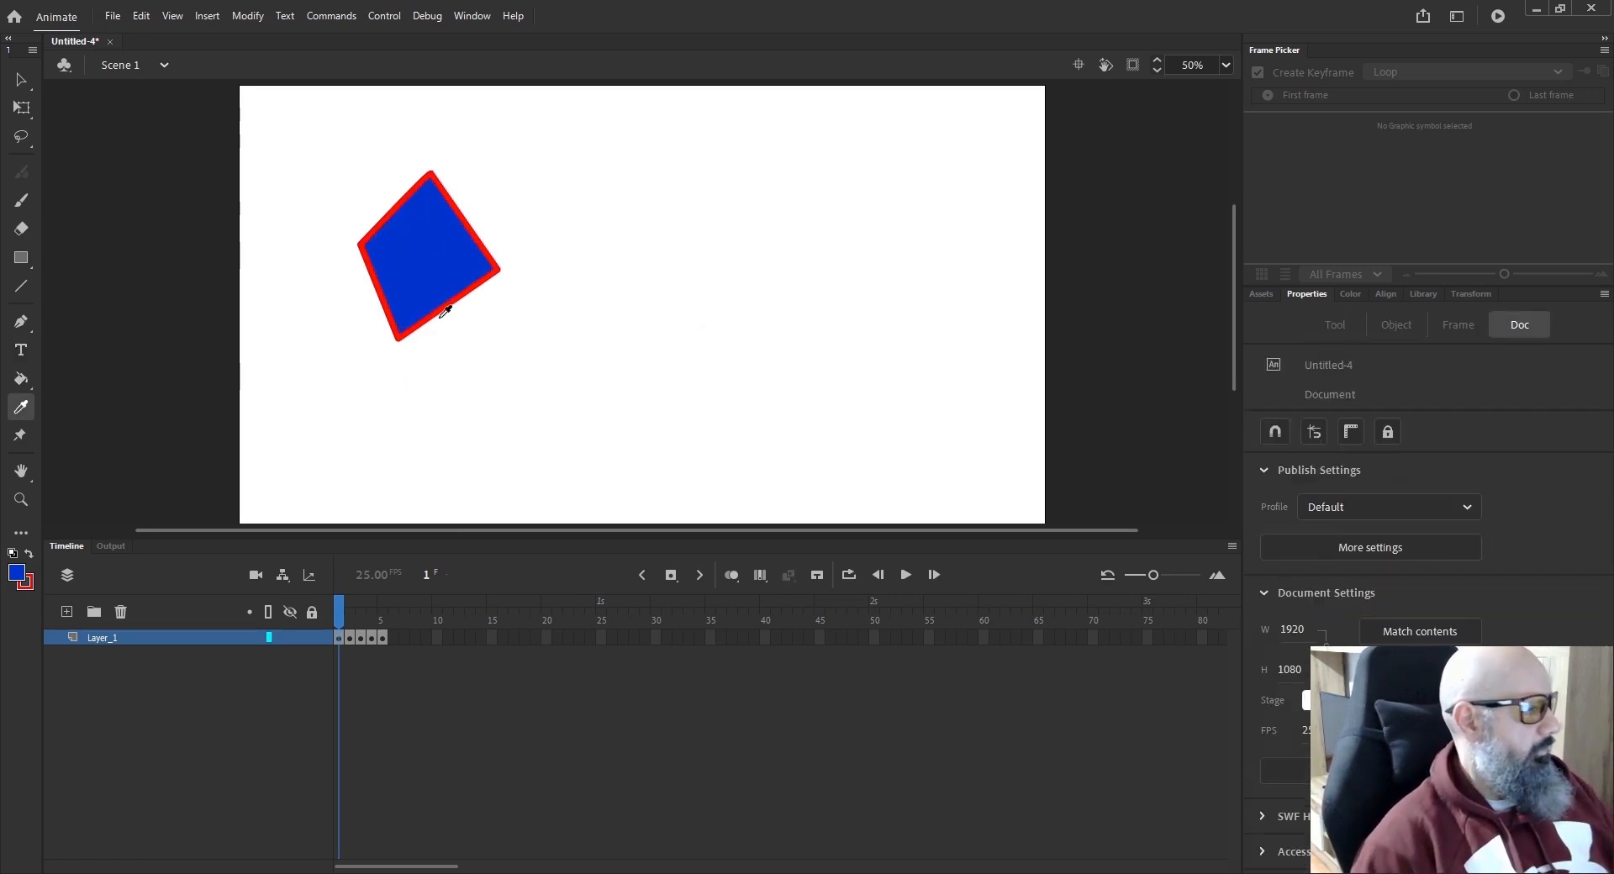
Try Asset Warp on the blue diamond, placing joints at its four corners and shifting the shape slightly down and left.
click(20, 435)
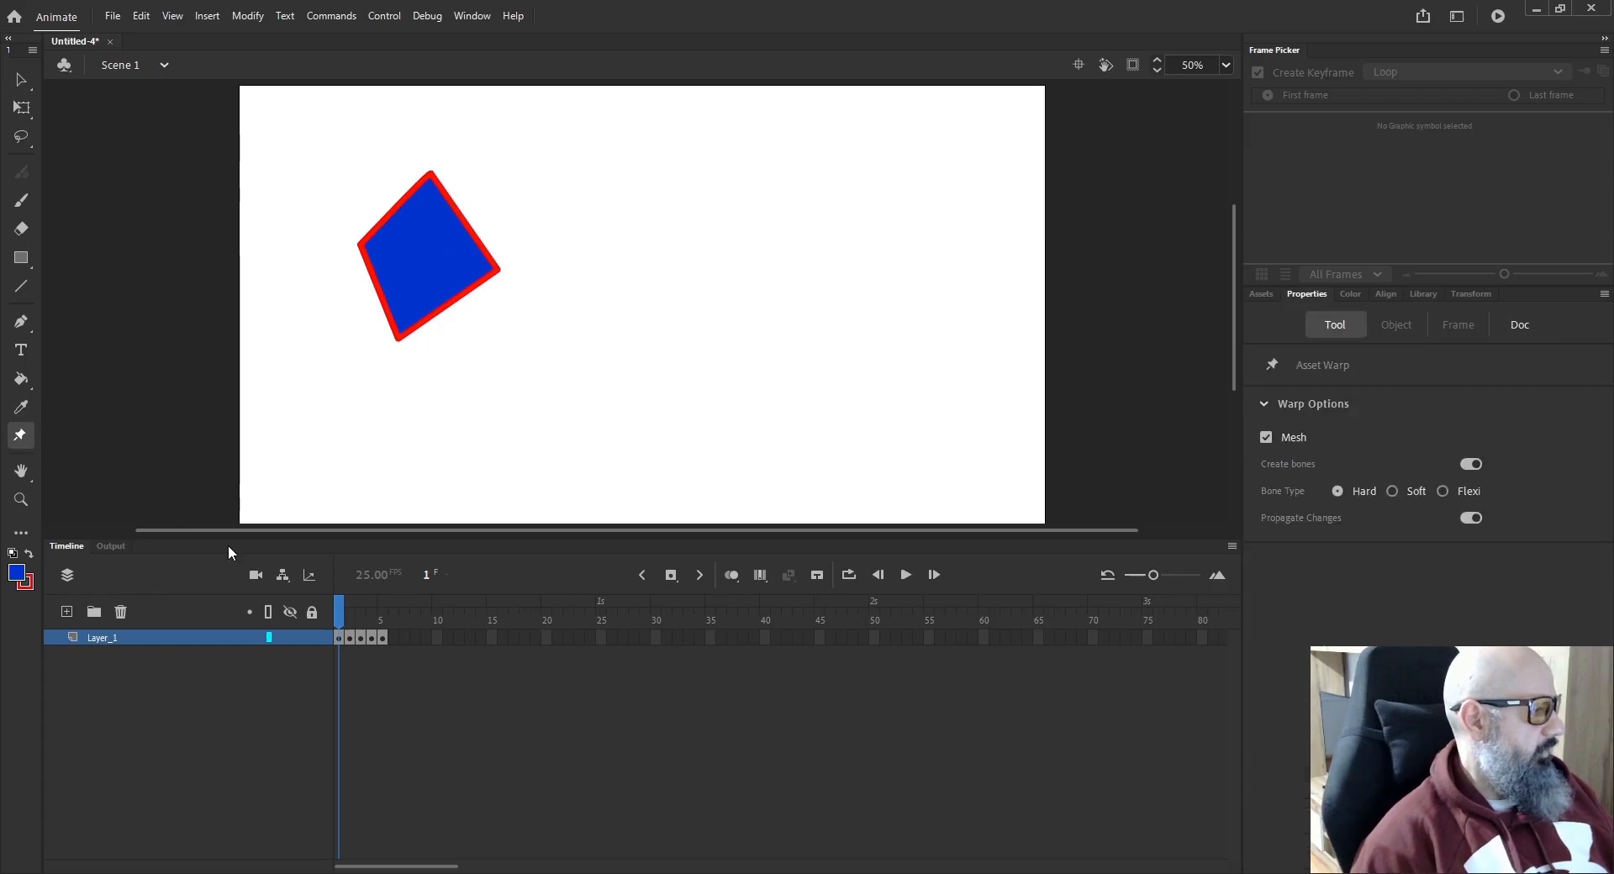
click(389, 290)
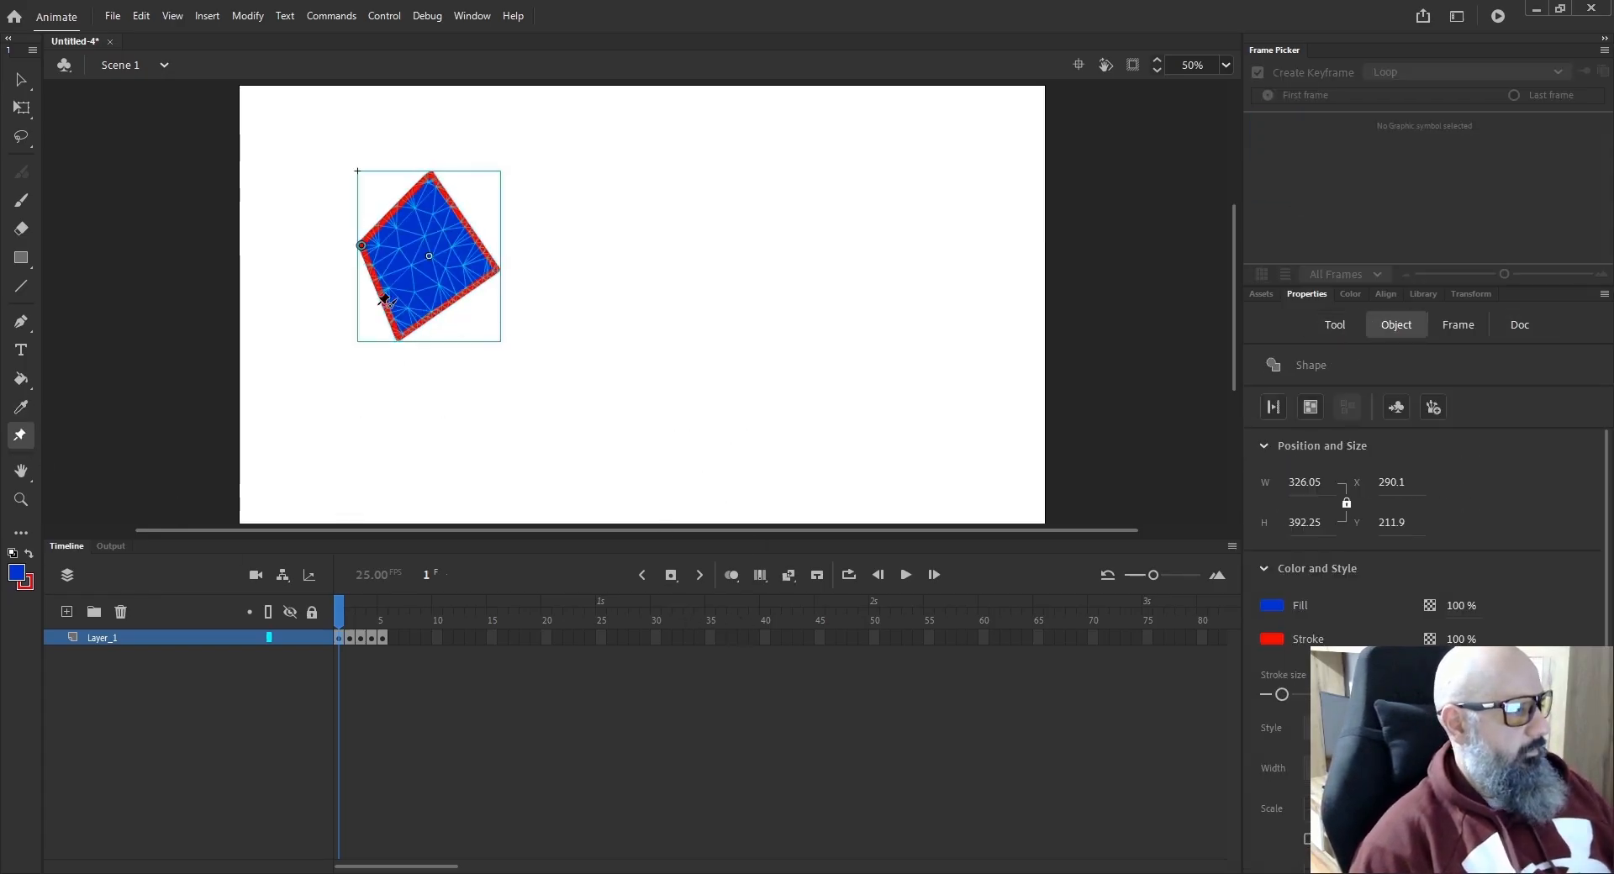
drag(365, 254, 344, 281)
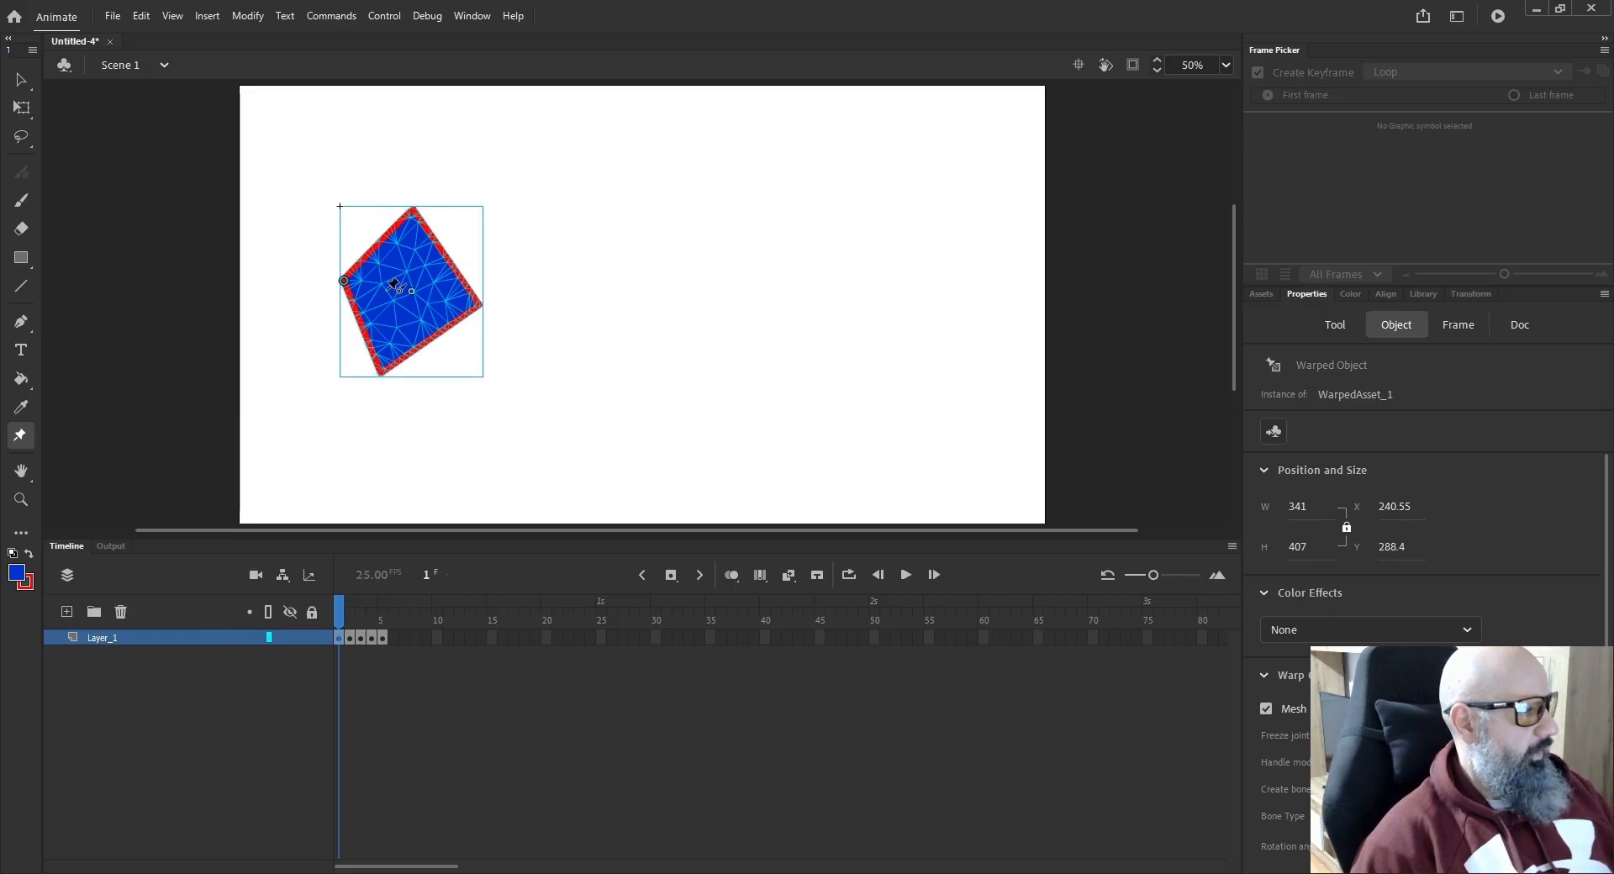
click(477, 303)
click(413, 212)
click(383, 369)
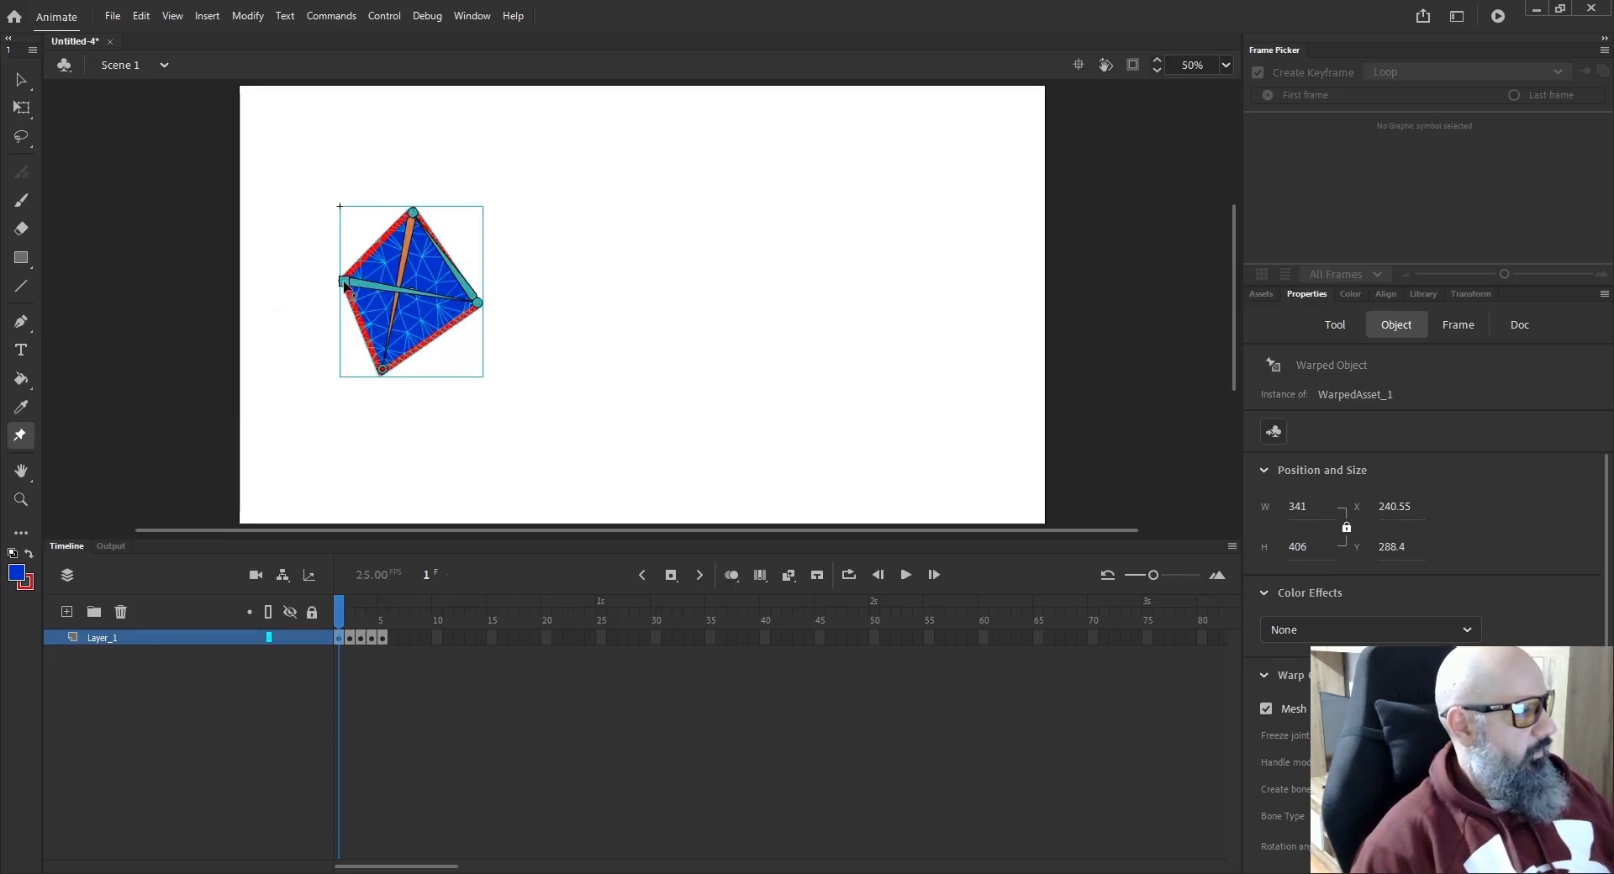
Try to warp the diamond by pulling its right corner outward and its lower corner downward.
click(333, 288)
drag(478, 306, 595, 299)
drag(392, 375, 401, 415)
key(ctrl+Return)
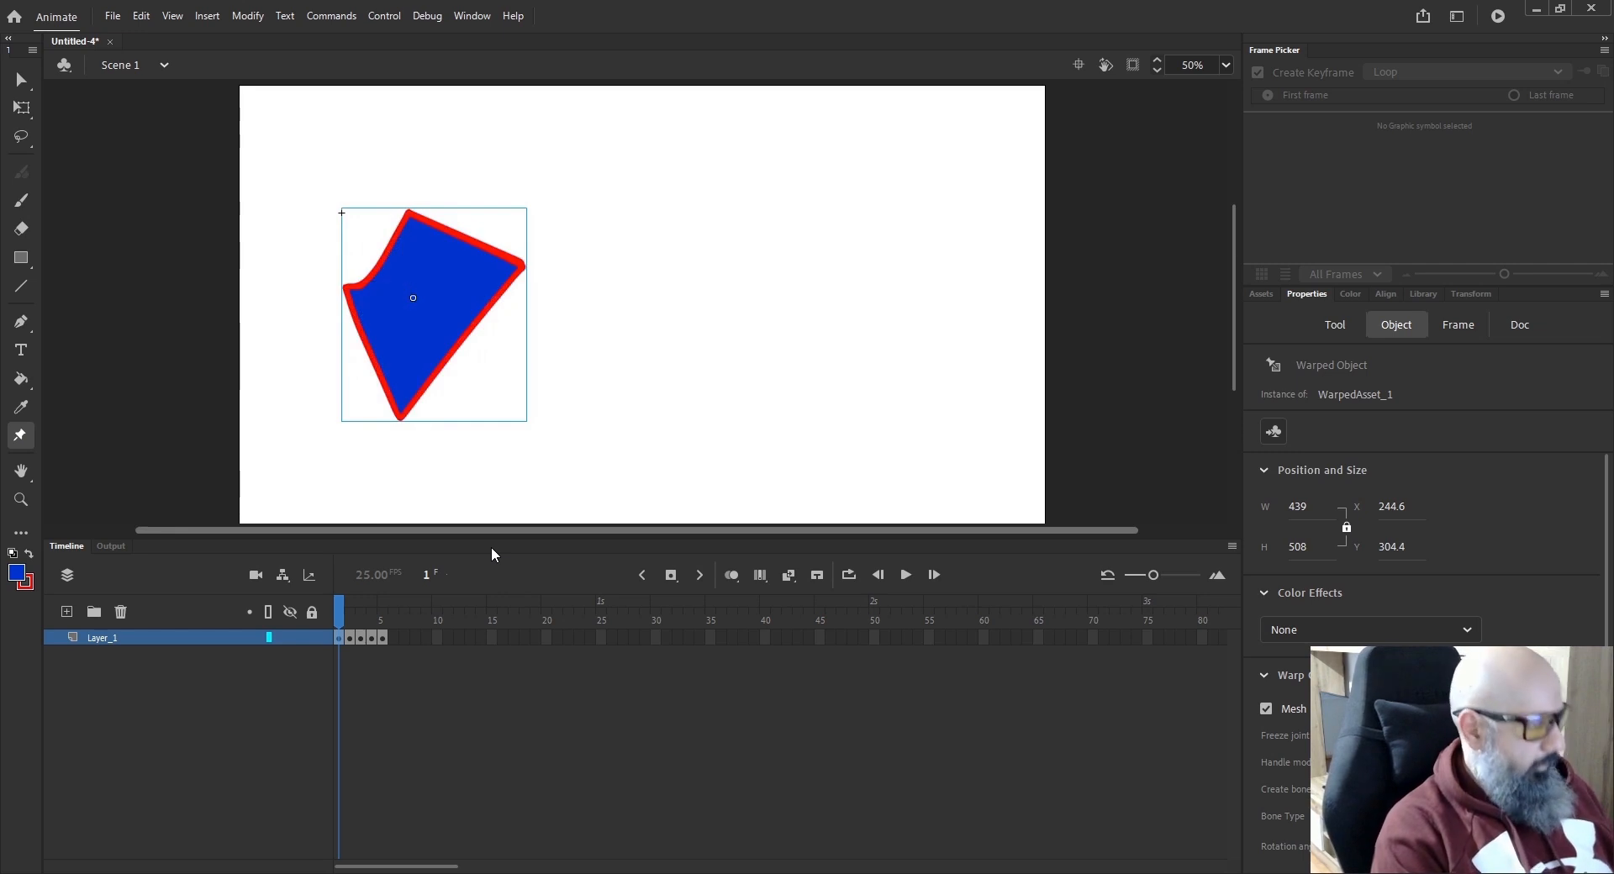
Undo all the Asset Warp changes to restore the diamond as a plain shape, and deselect it.
key(ctrl+z)
key(ctrl+z)
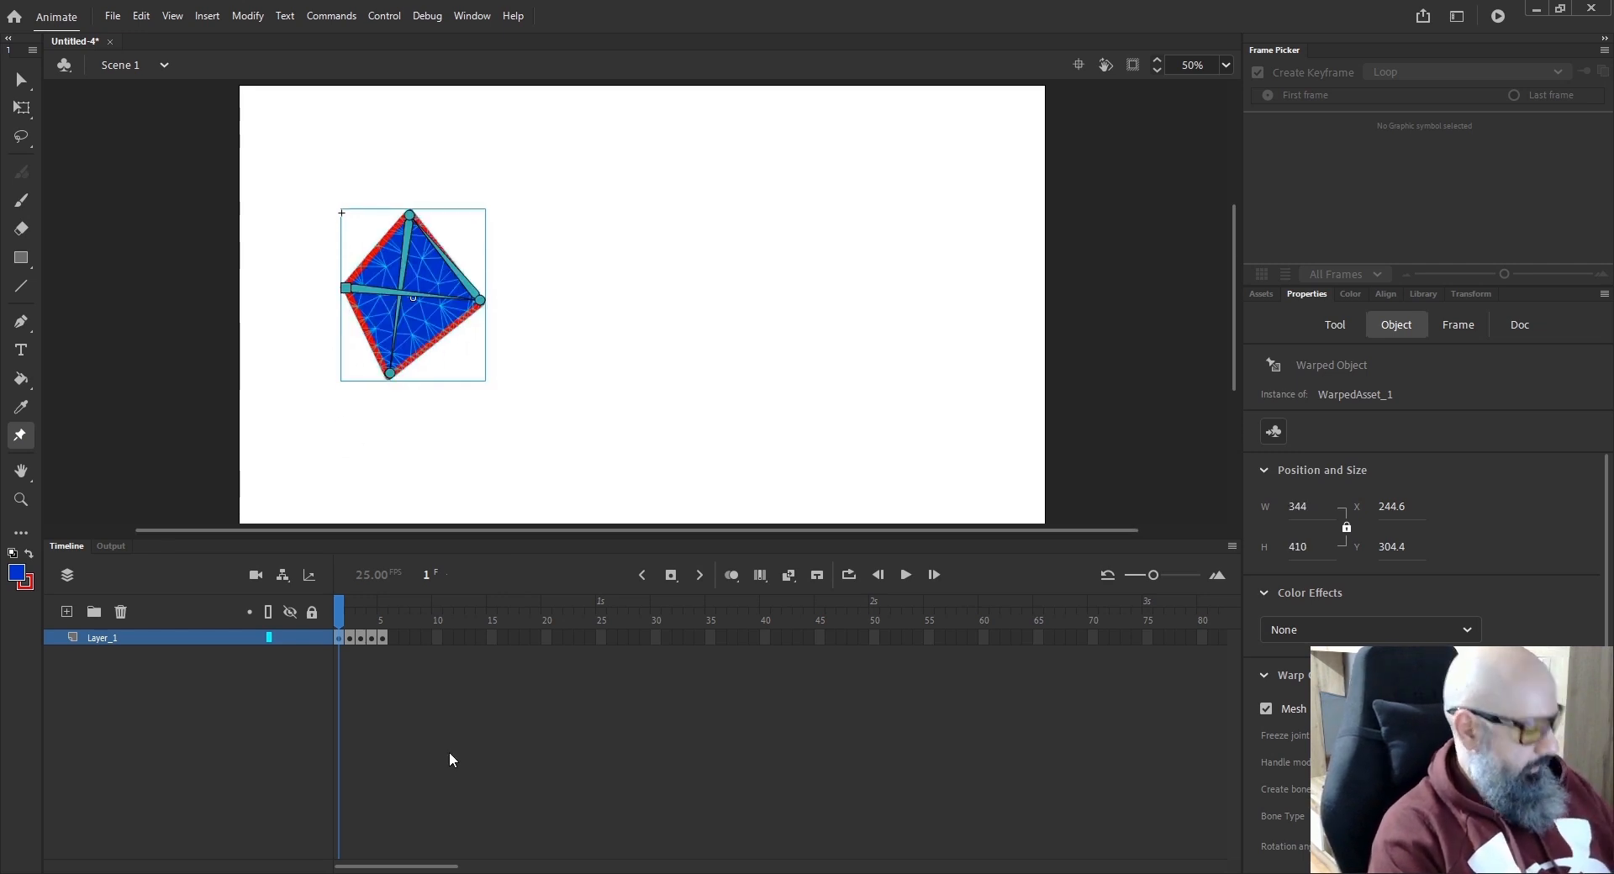
key(ctrl+z)
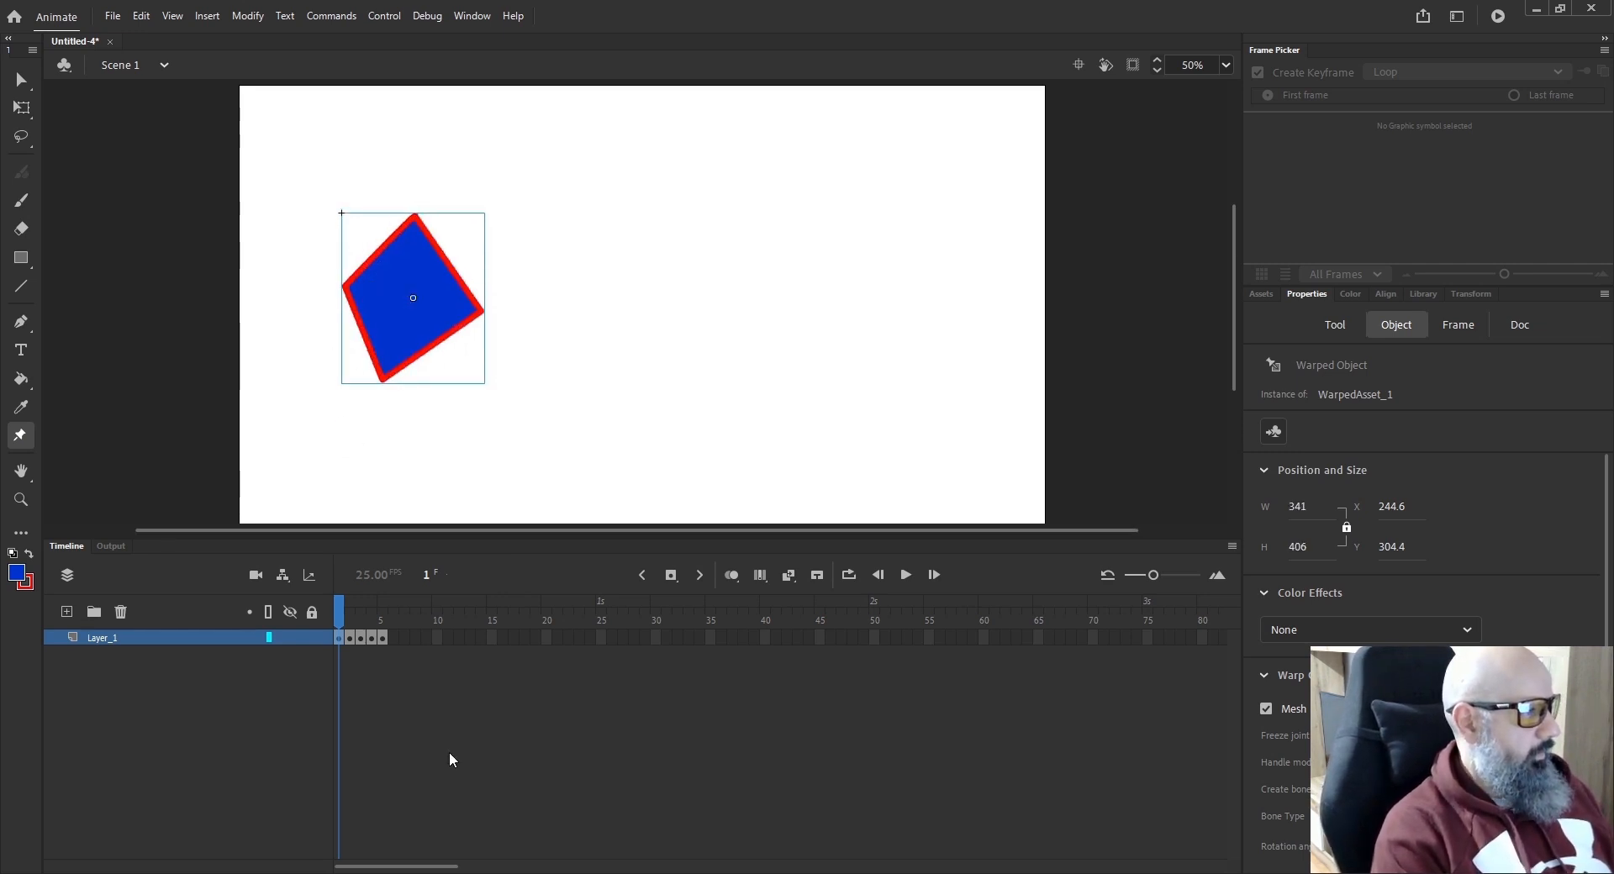
key(ctrl+z)
key(ctrl+z)
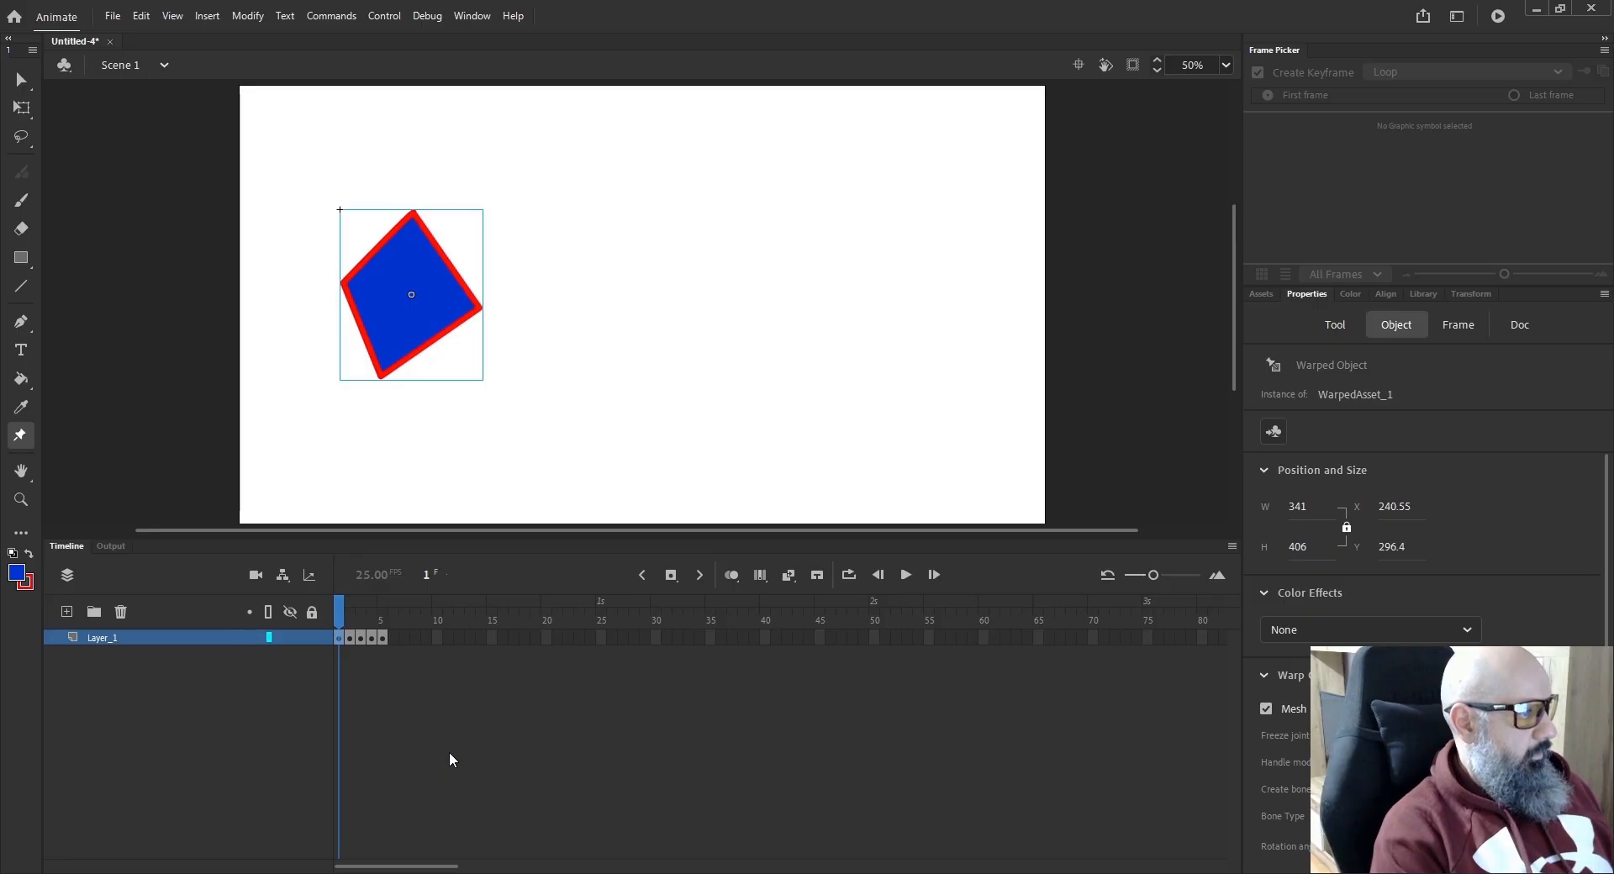
key(ctrl+z)
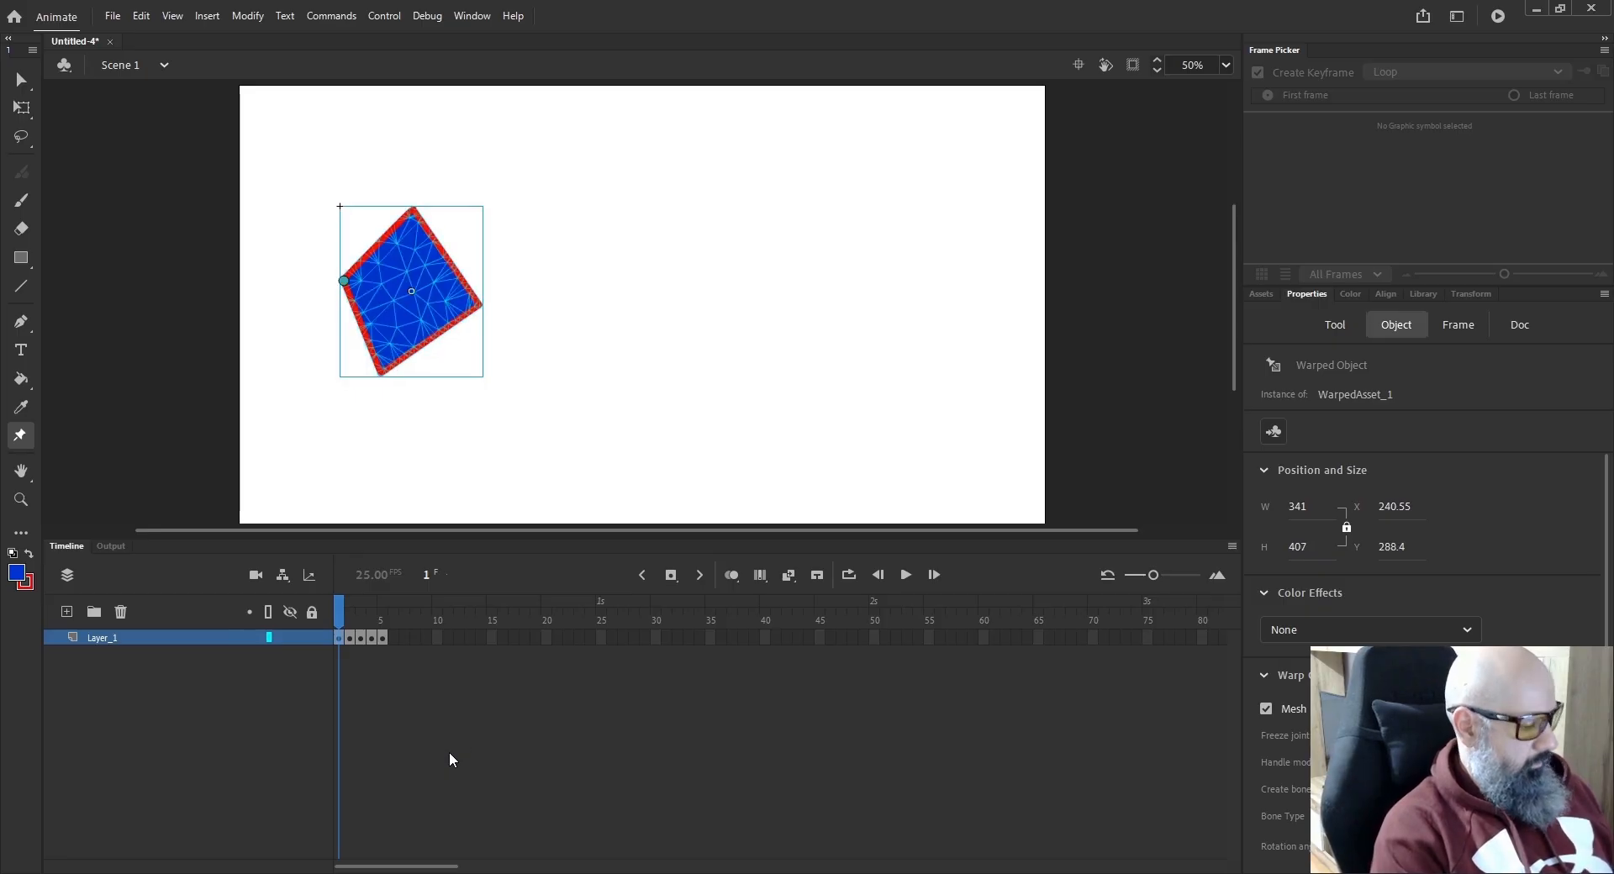
key(ctrl+z)
key(ctrl+z)
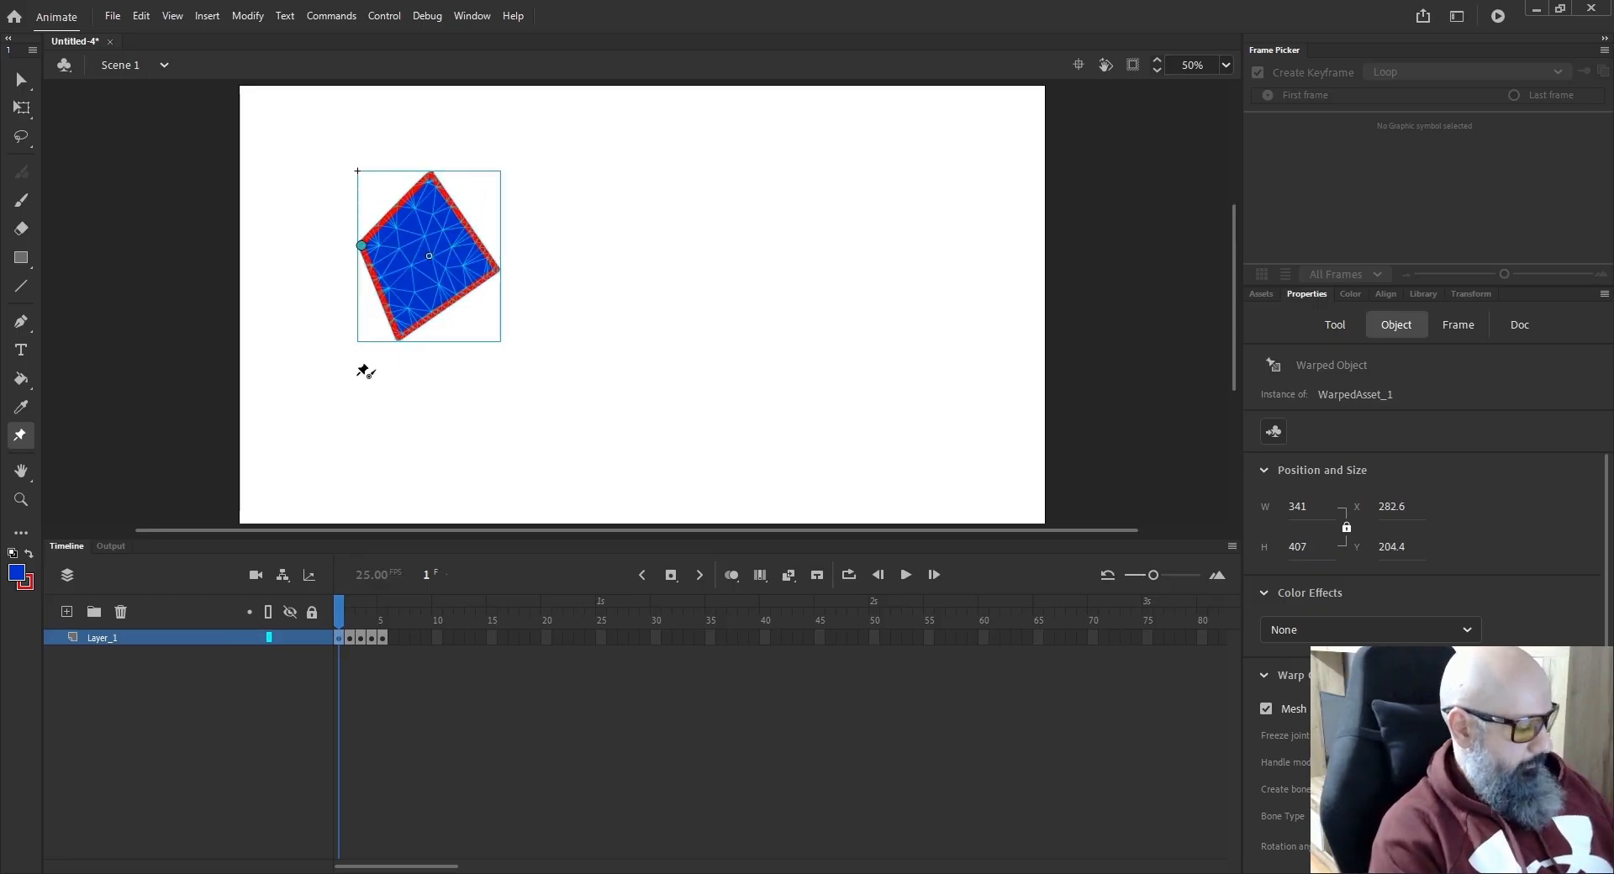
key(ctrl+z)
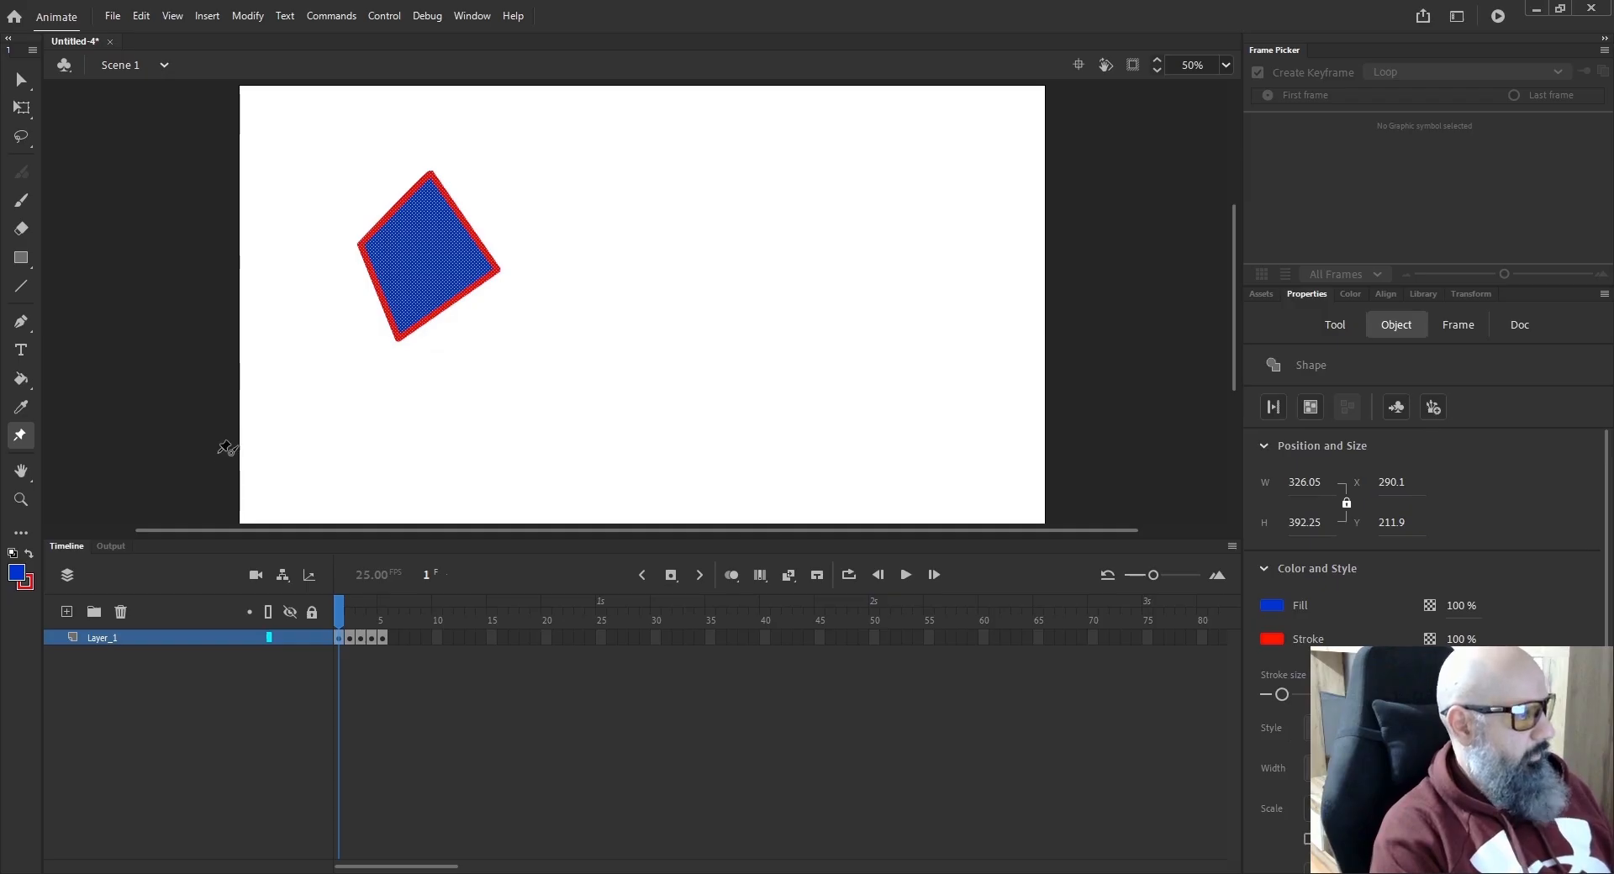
key(v)
click(365, 380)
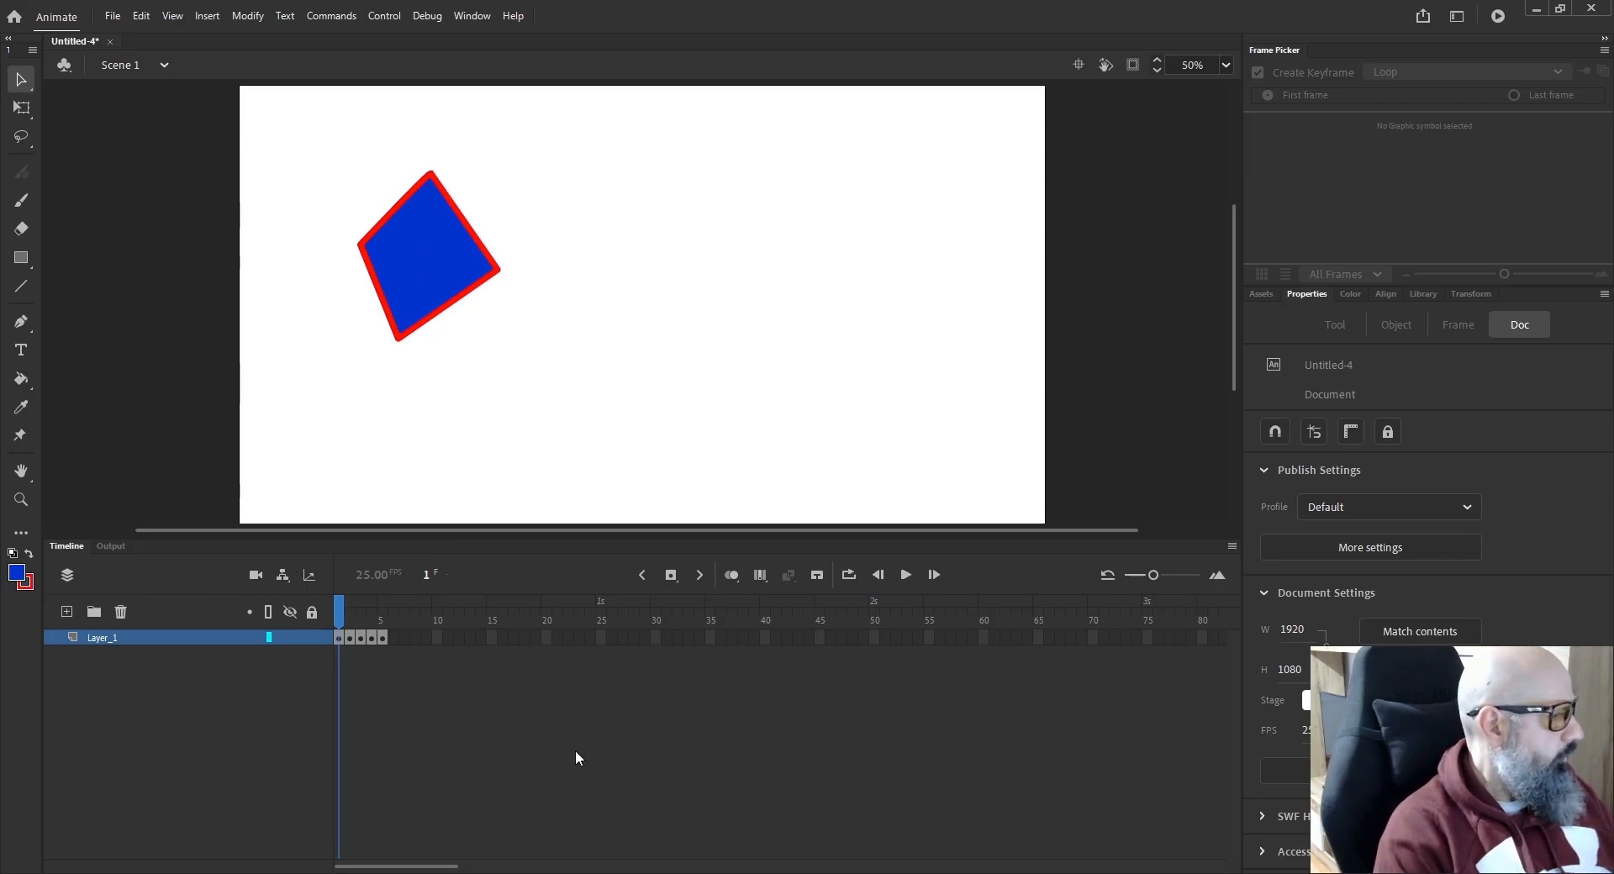
Try the Hand and Zoom tools by panning and zooming the stage, and view the additional tools available for the toolbar.
click(21, 471)
drag(334, 323, 254, 311)
drag(241, 388, 309, 364)
click(21, 499)
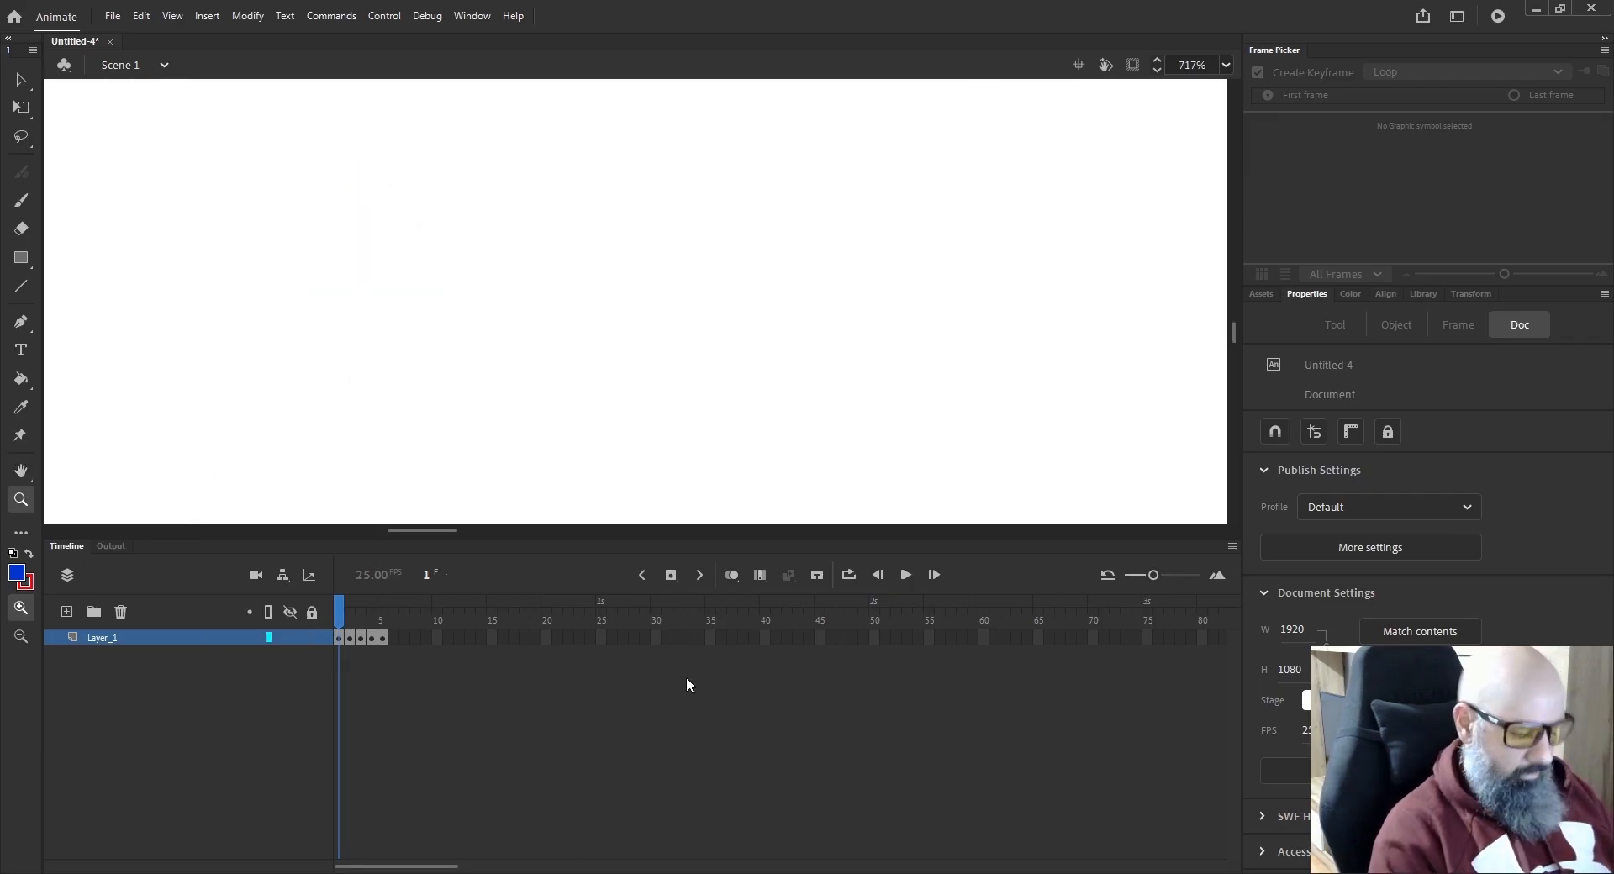
drag(699, 145, 522, 270)
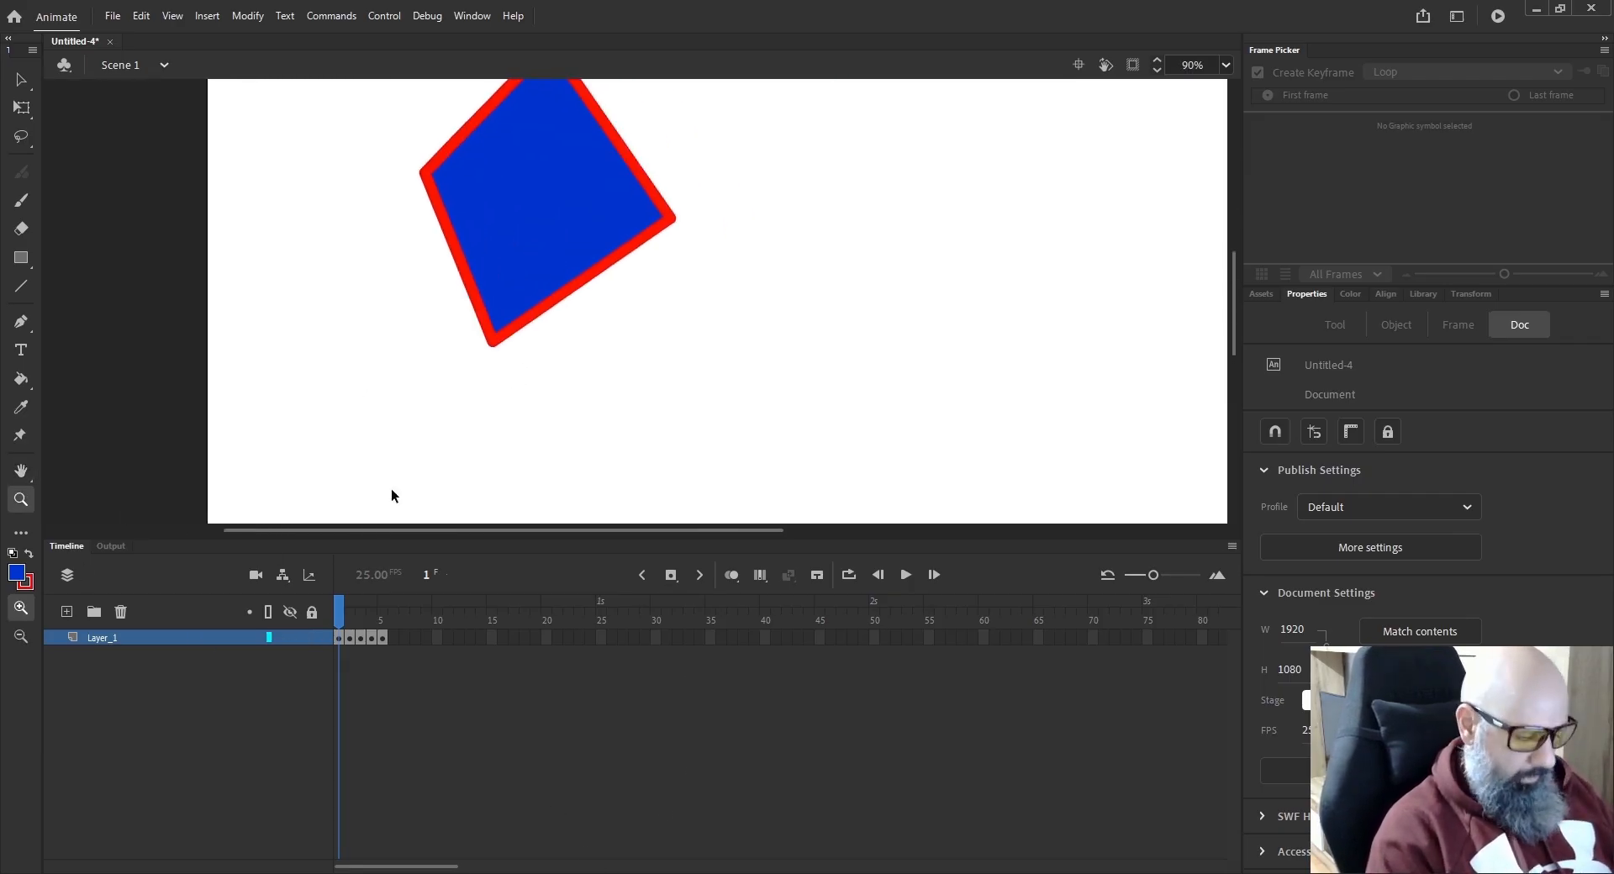
key(ctrl+minus)
click(21, 536)
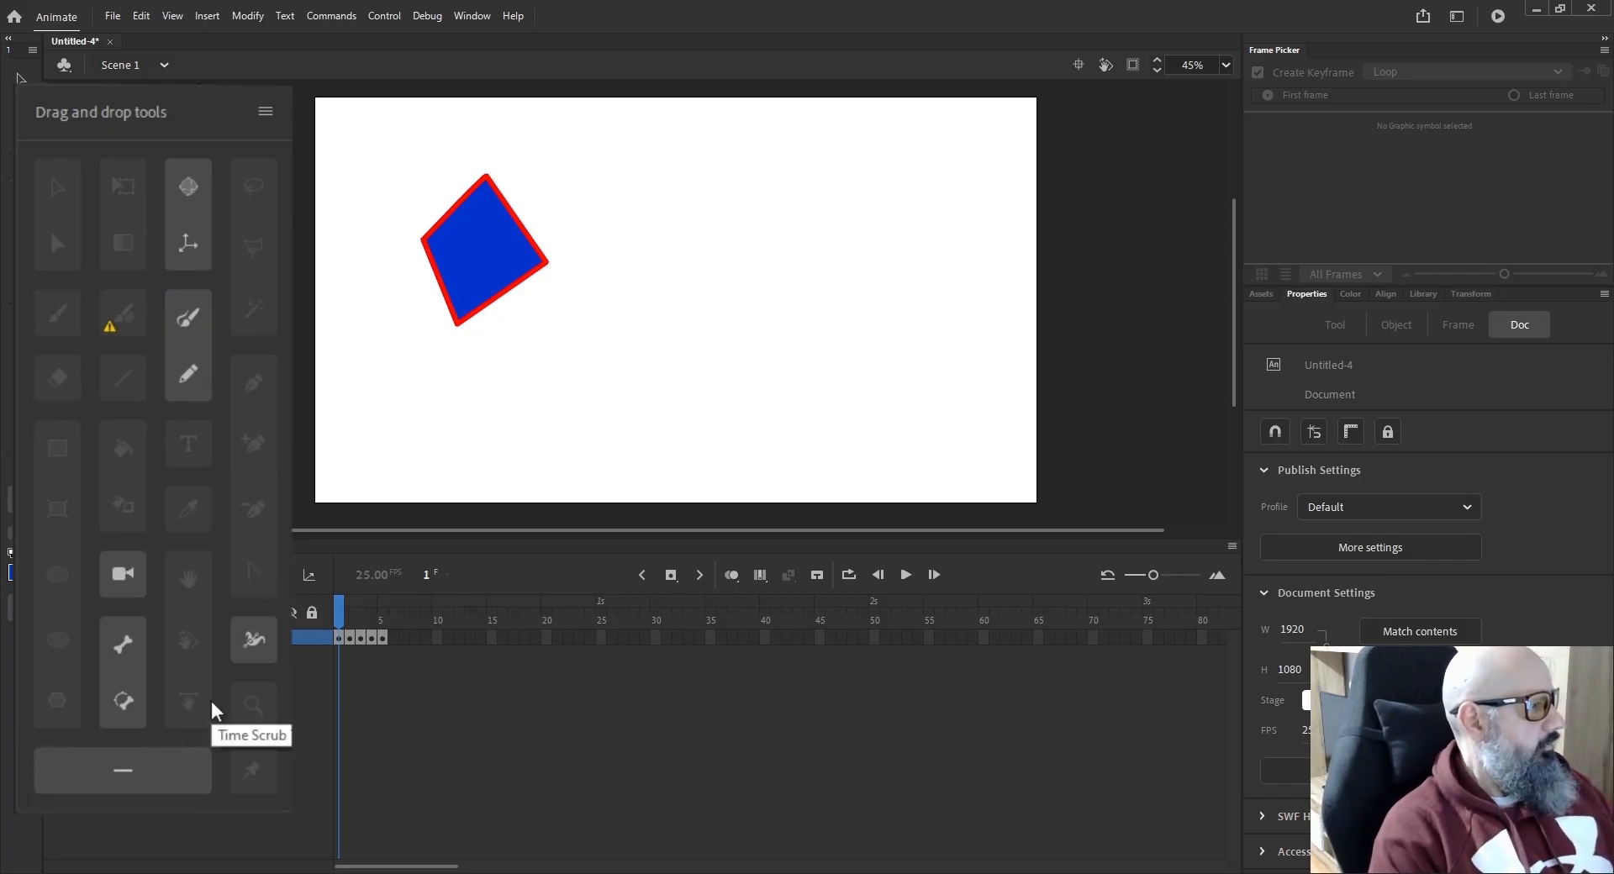
click(17, 536)
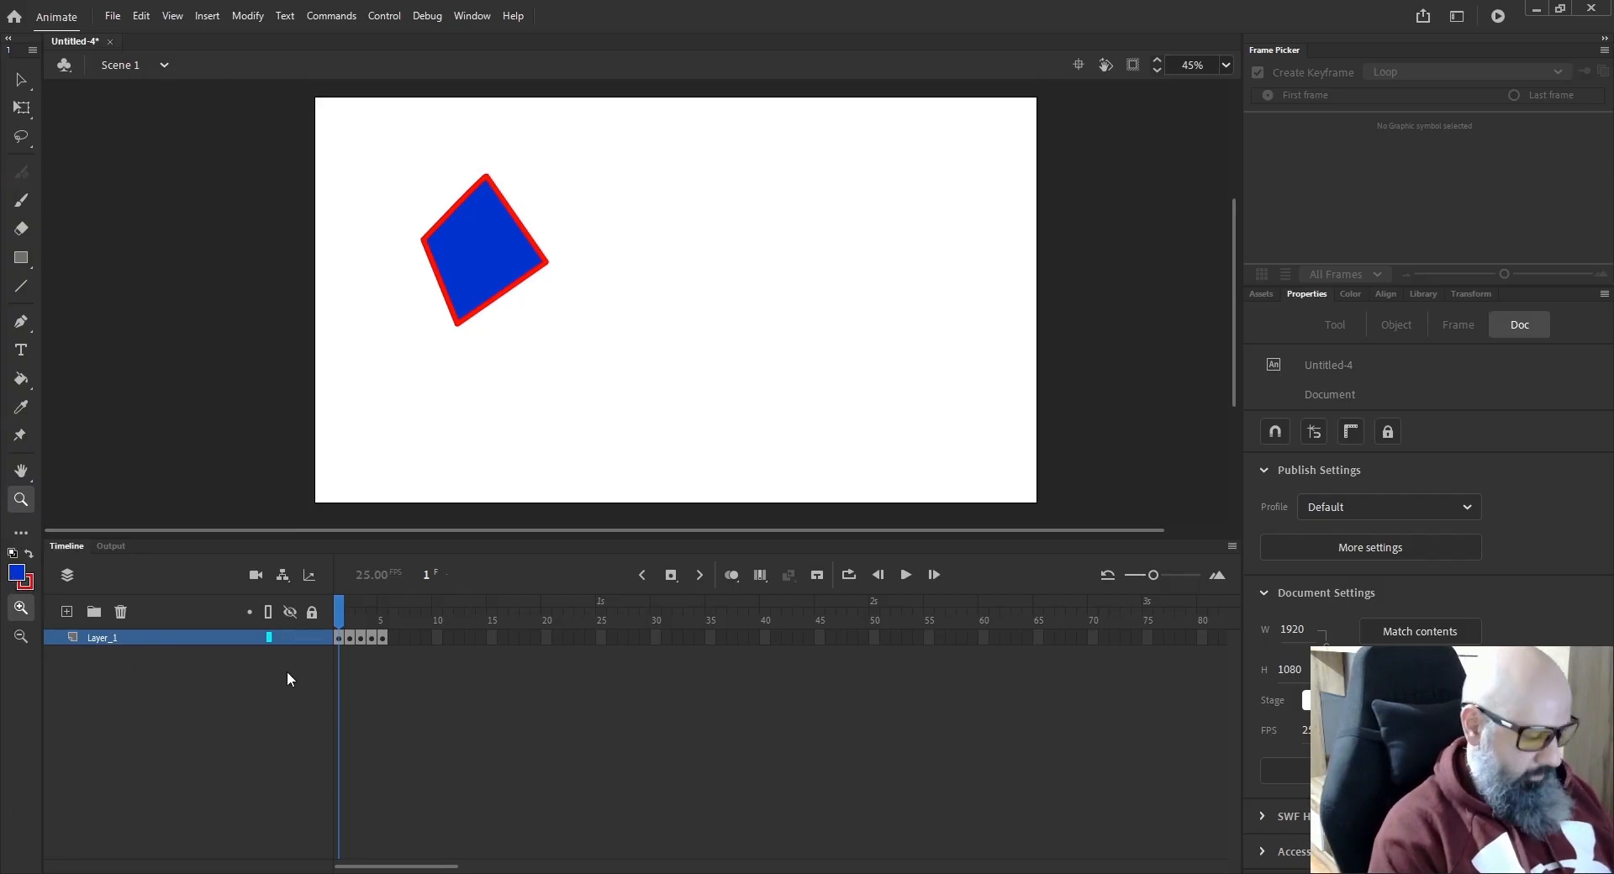
Clear the diamond from frame 1 and paint a wavy vertical line with the Classic Brush in a red fill.
click(339, 637)
key(Delete)
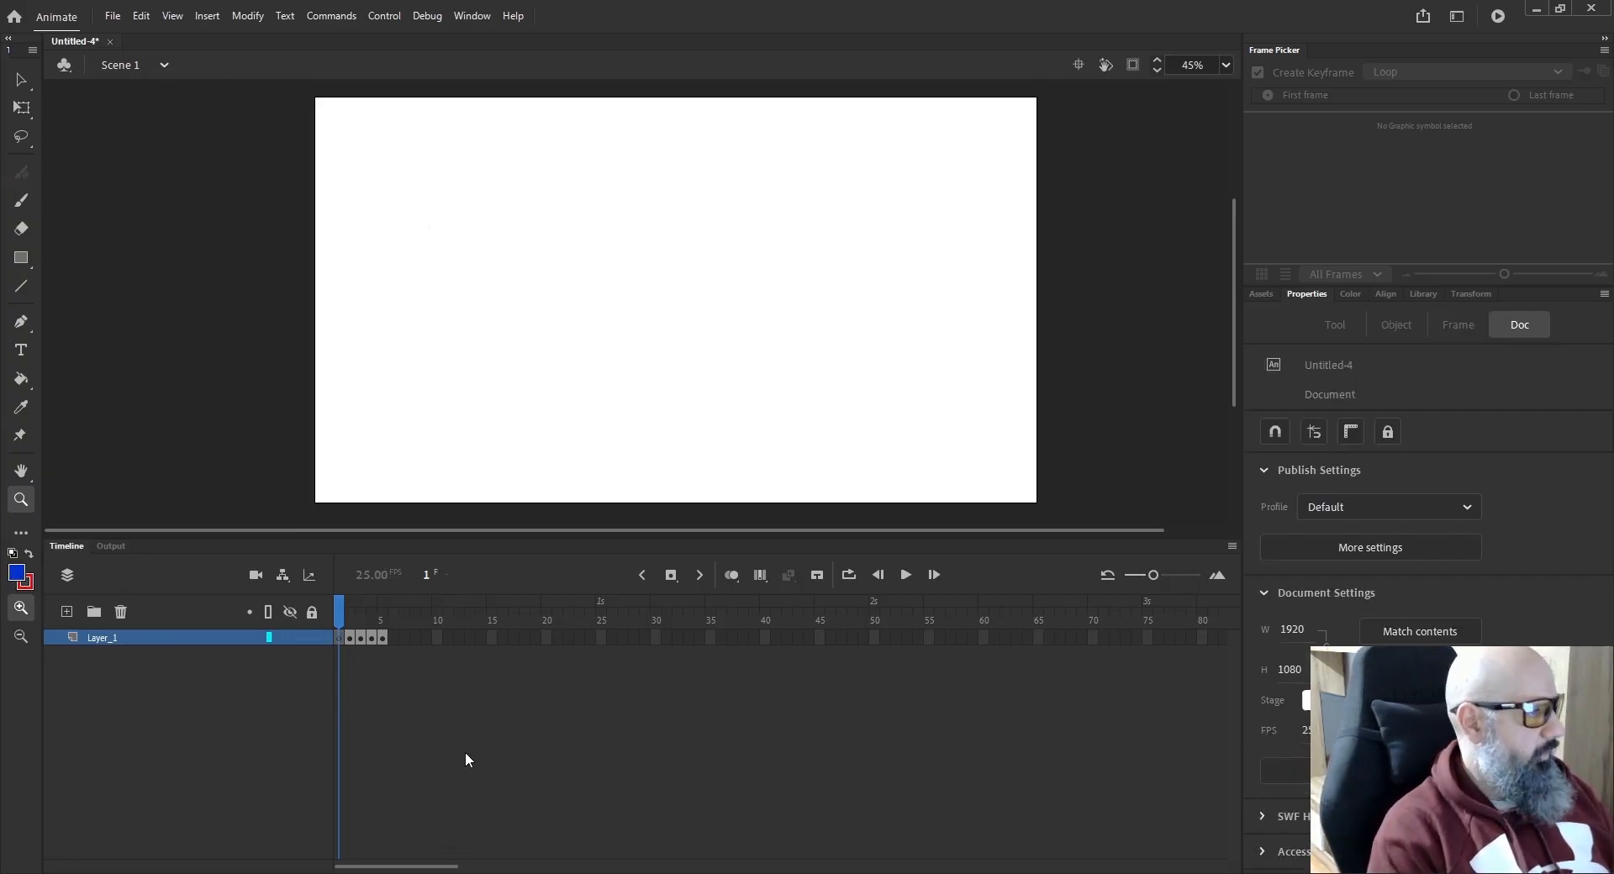
key(b)
click(22, 589)
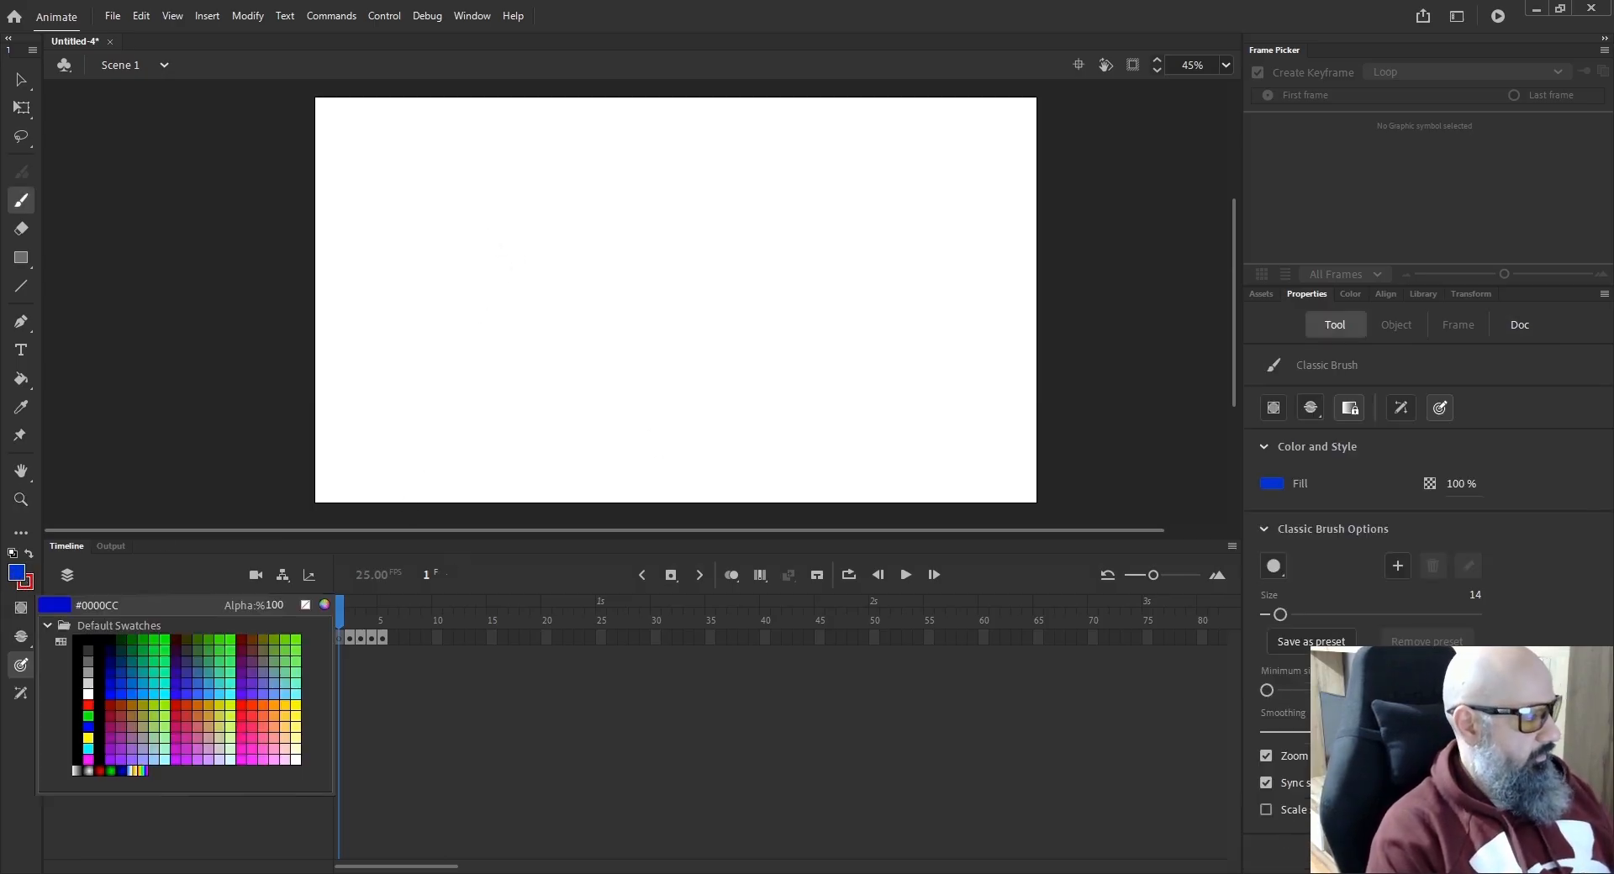
click(244, 706)
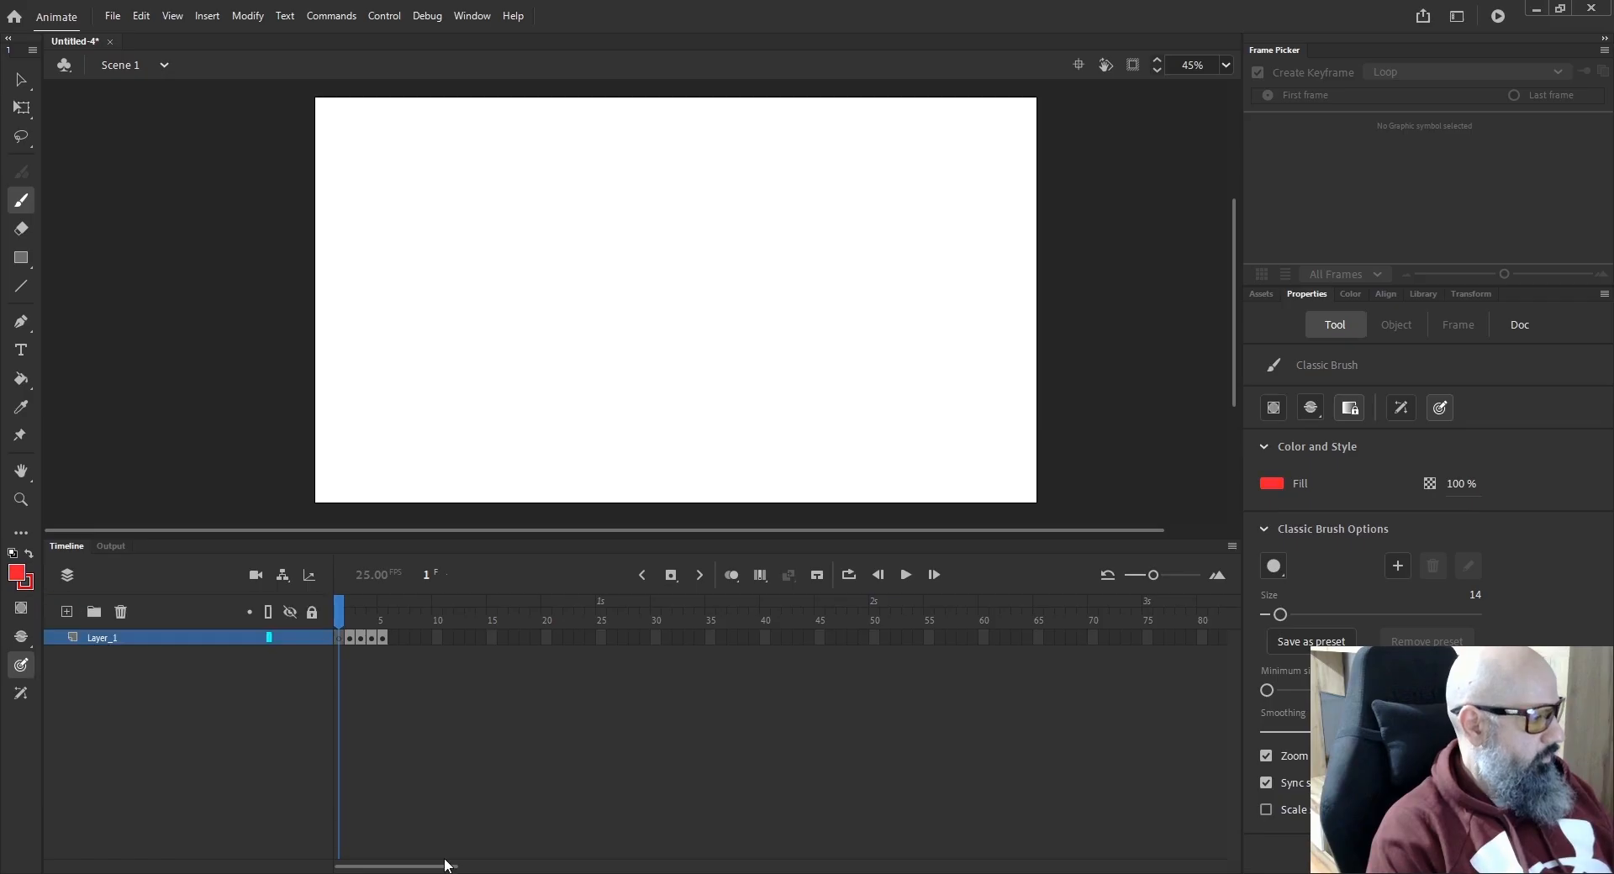
drag(526, 158, 530, 409)
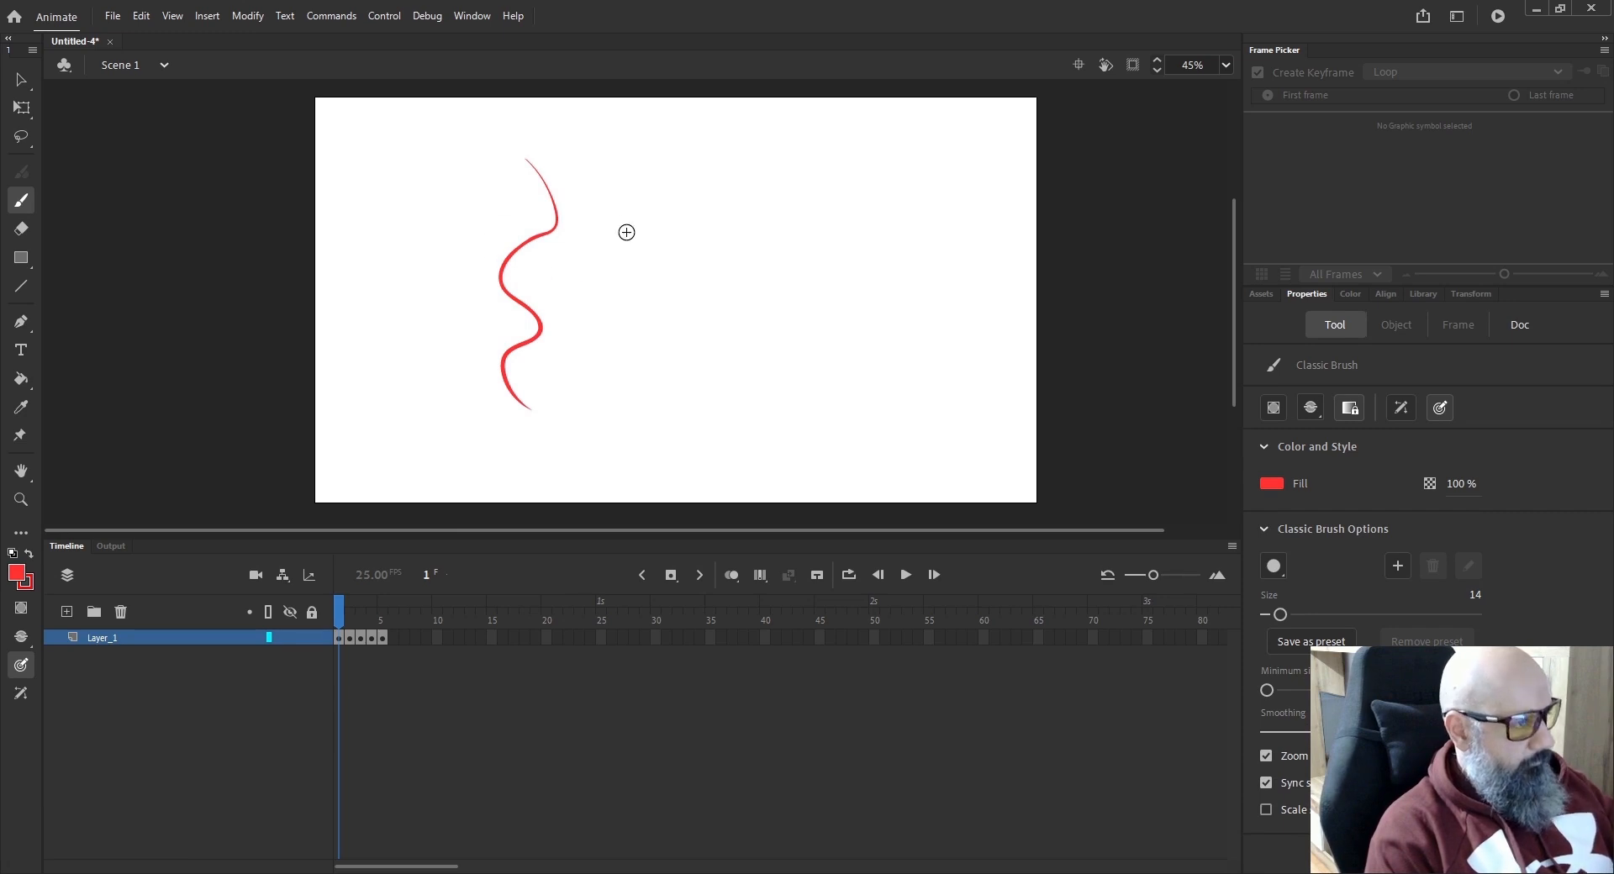
Brush a small circle outline beside the wavy line and fill its inside with red using the Paint Bucket.
mouse_move(628, 214)
mouse_down()
mouse_move(656, 262)
mouse_move(593, 269)
mouse_move(628, 214)
mouse_up()
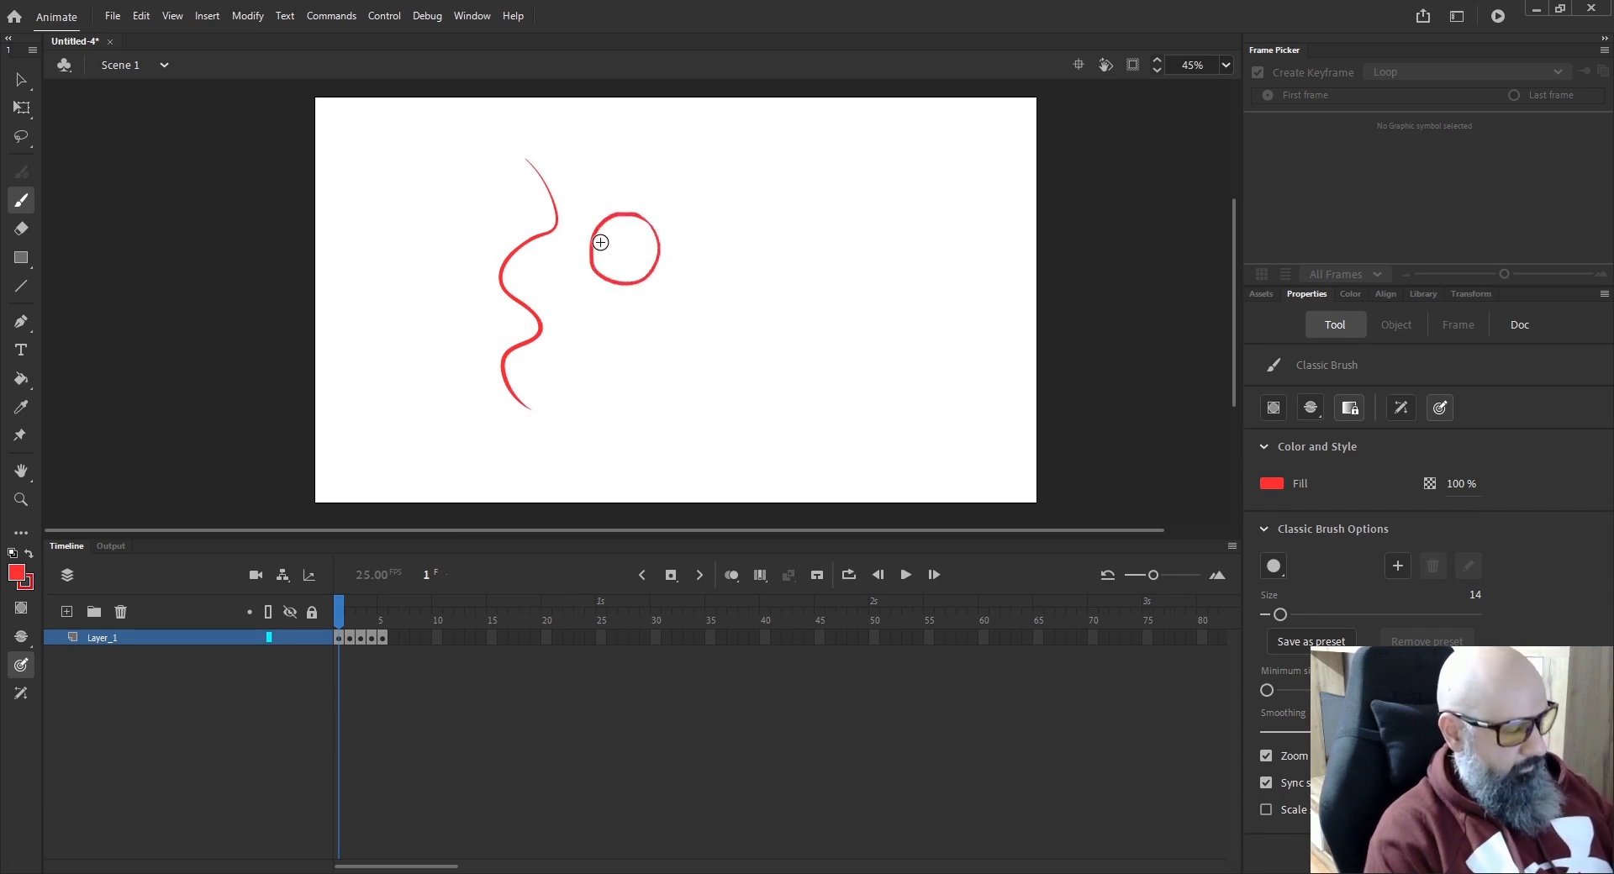
key(k)
click(631, 252)
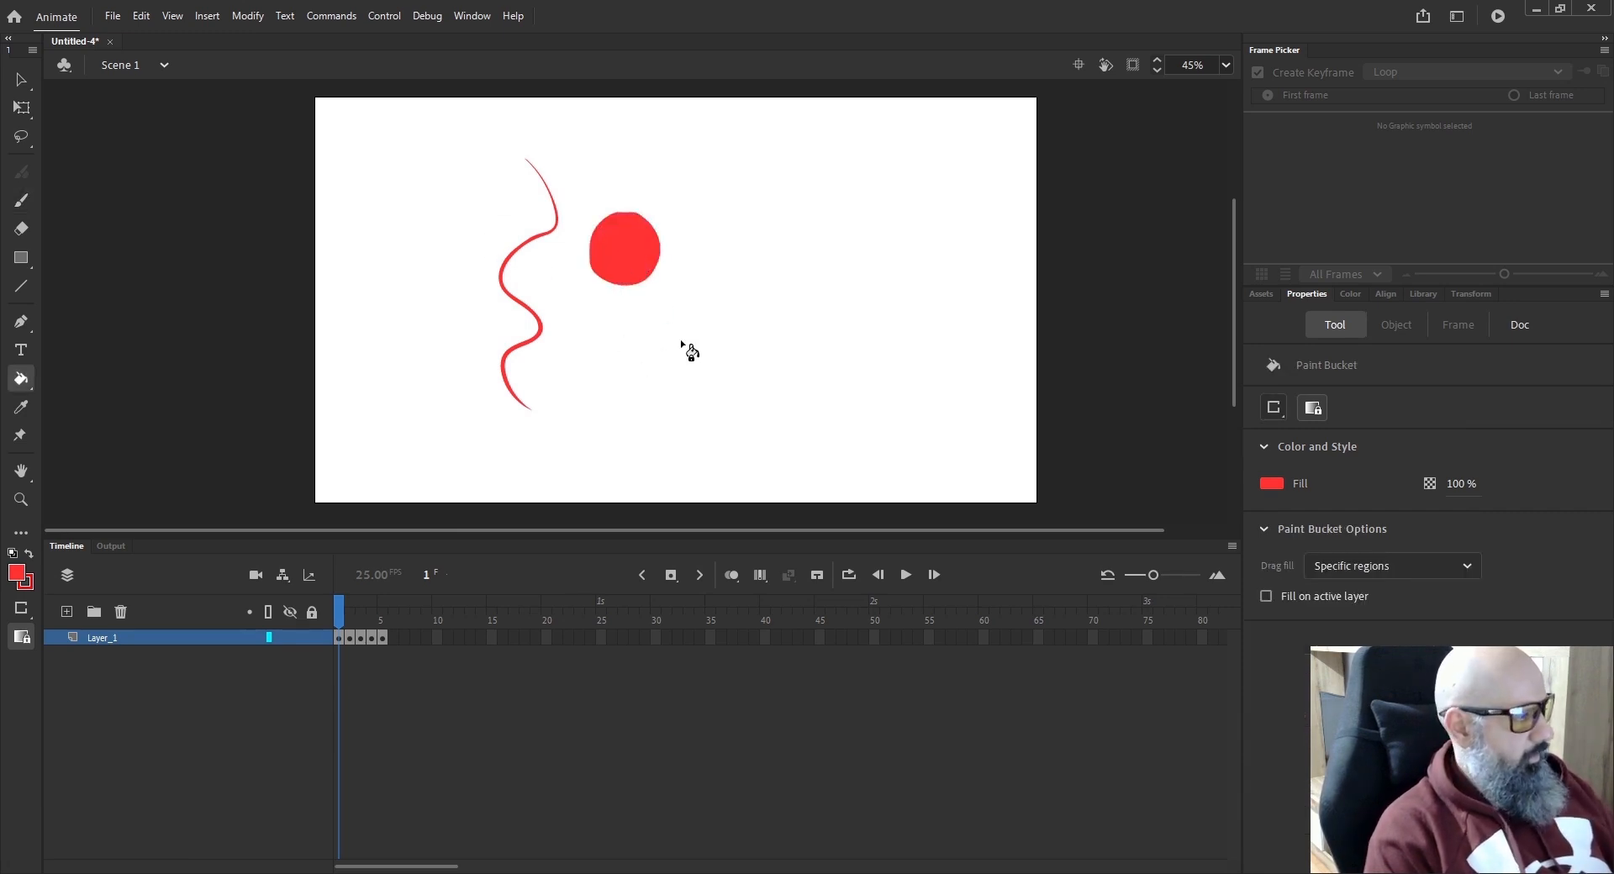
Set the stroke color to blue and draw a red-filled rectangle with a blue outline to the lower right of the circle.
click(32, 589)
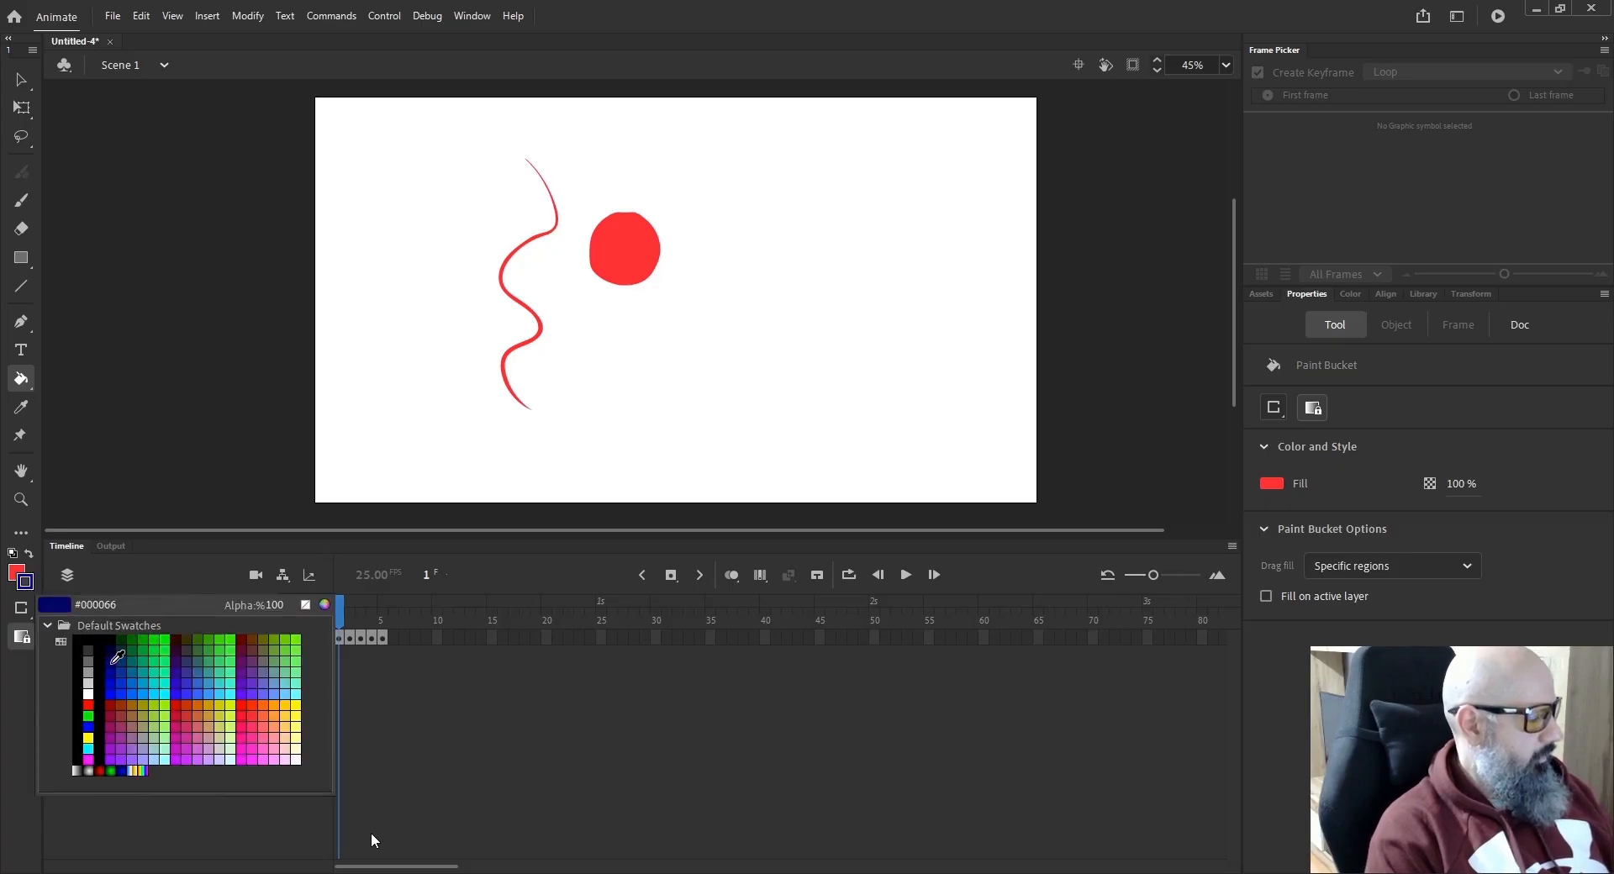
click(112, 663)
key(v)
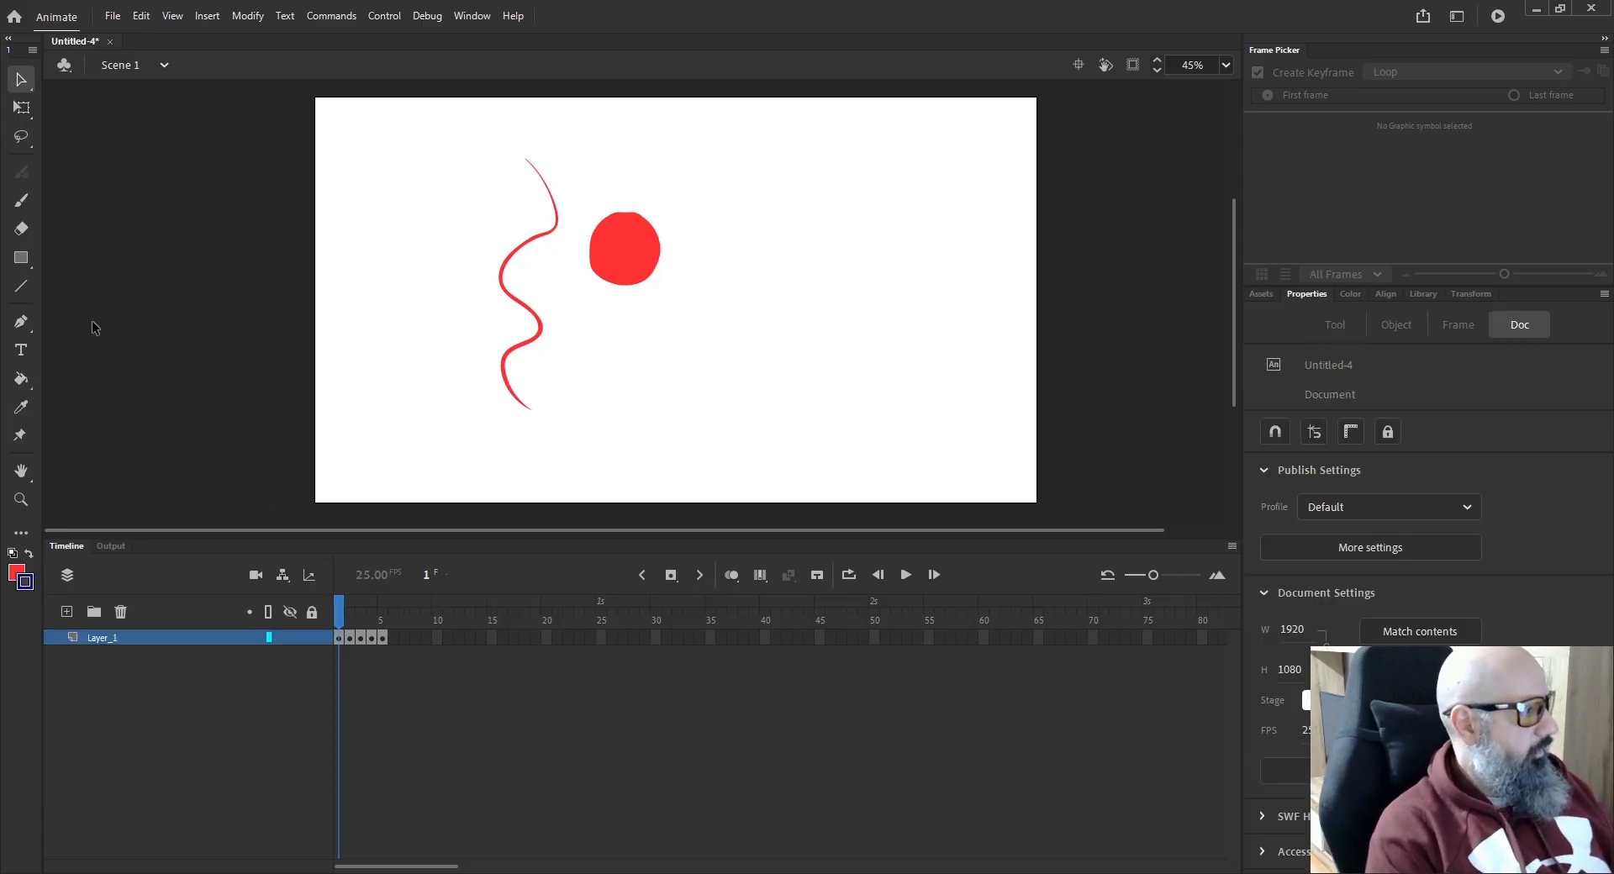
key(r)
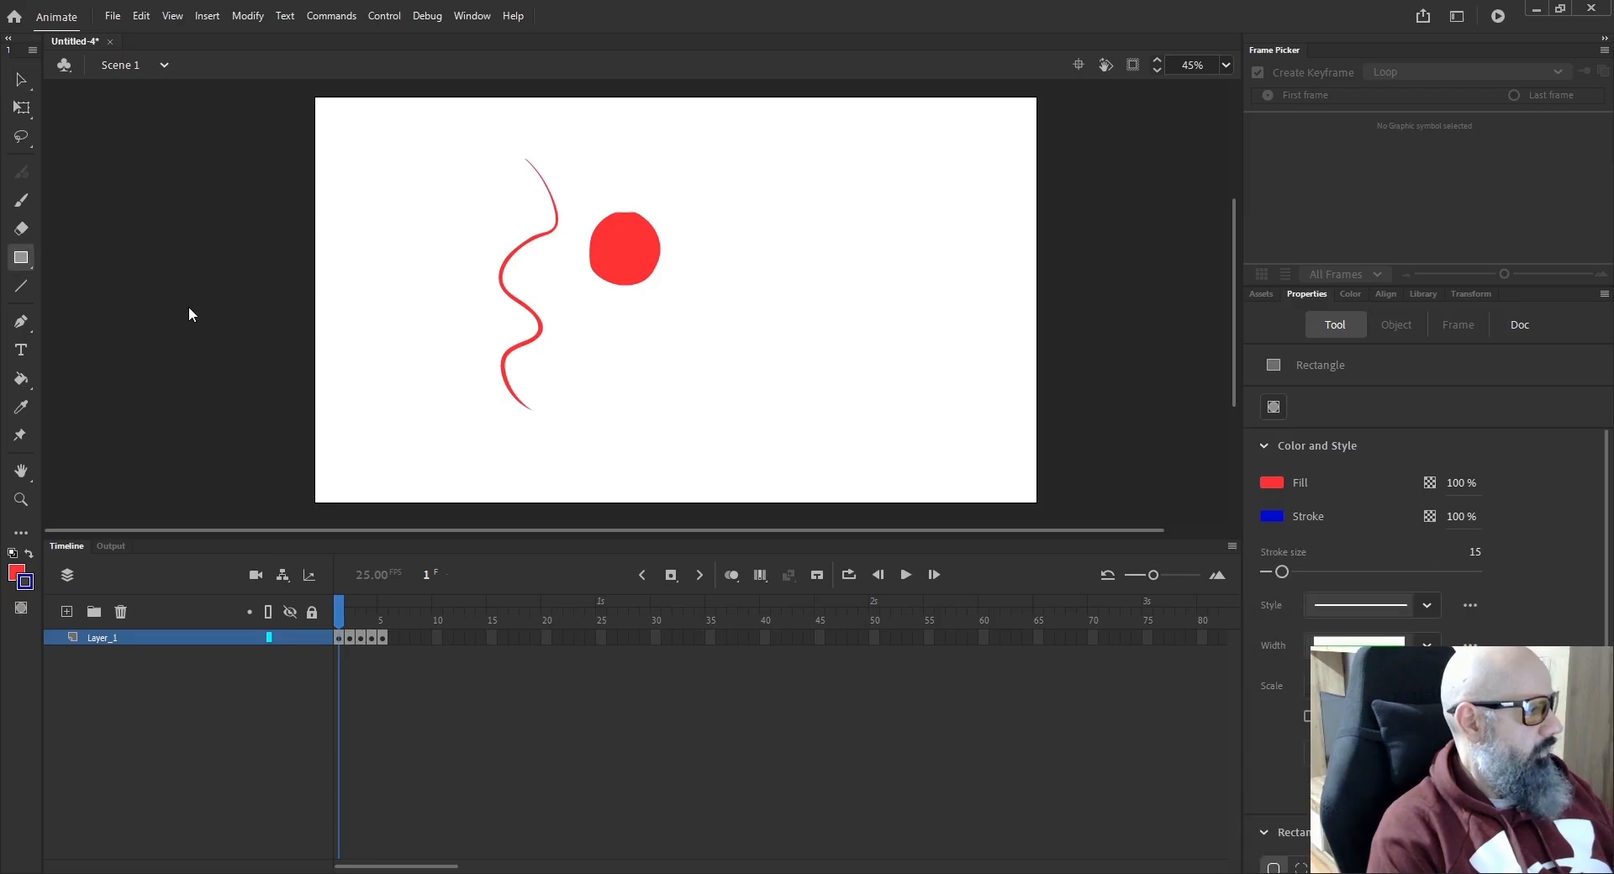
drag(739, 370, 868, 281)
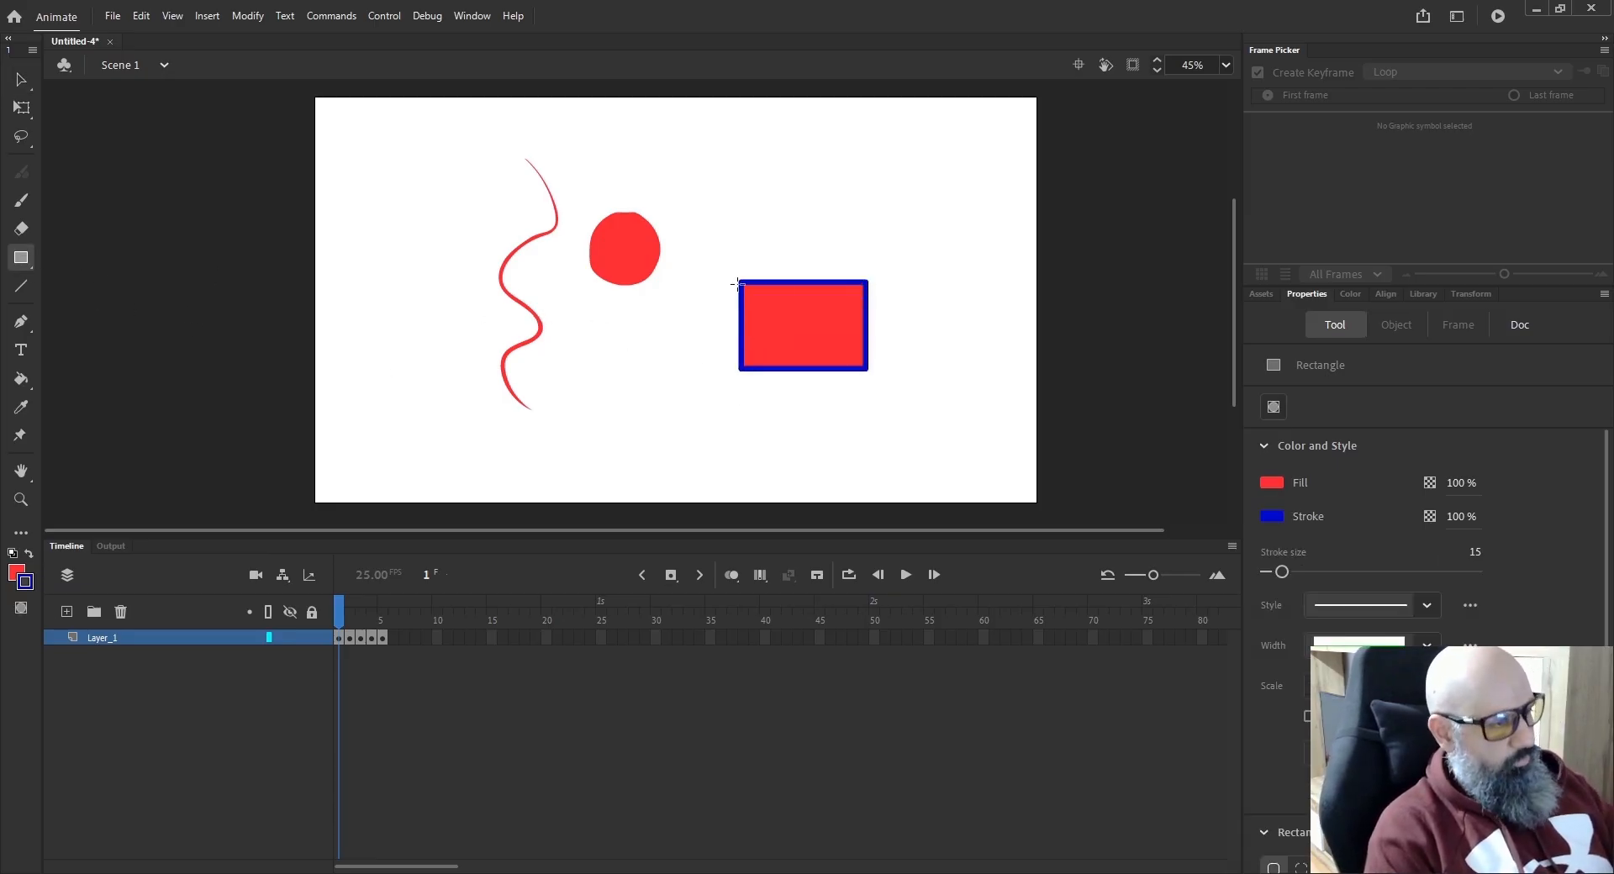
key(v)
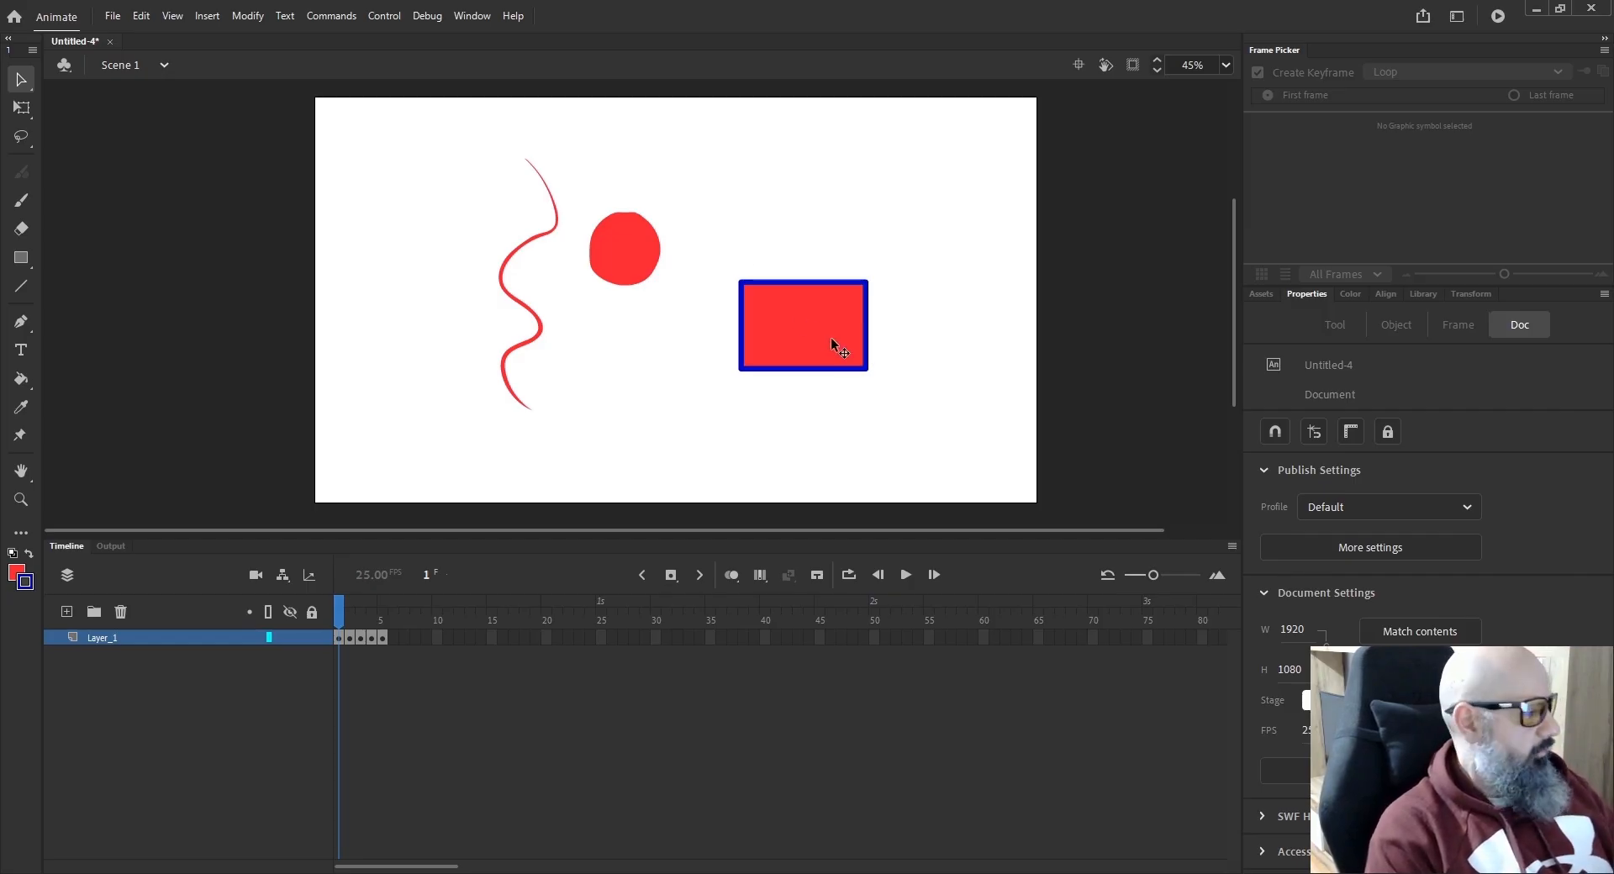
Set the stroke to none and draw a solid red rectangle without an outline above the blue-outlined one.
click(25, 582)
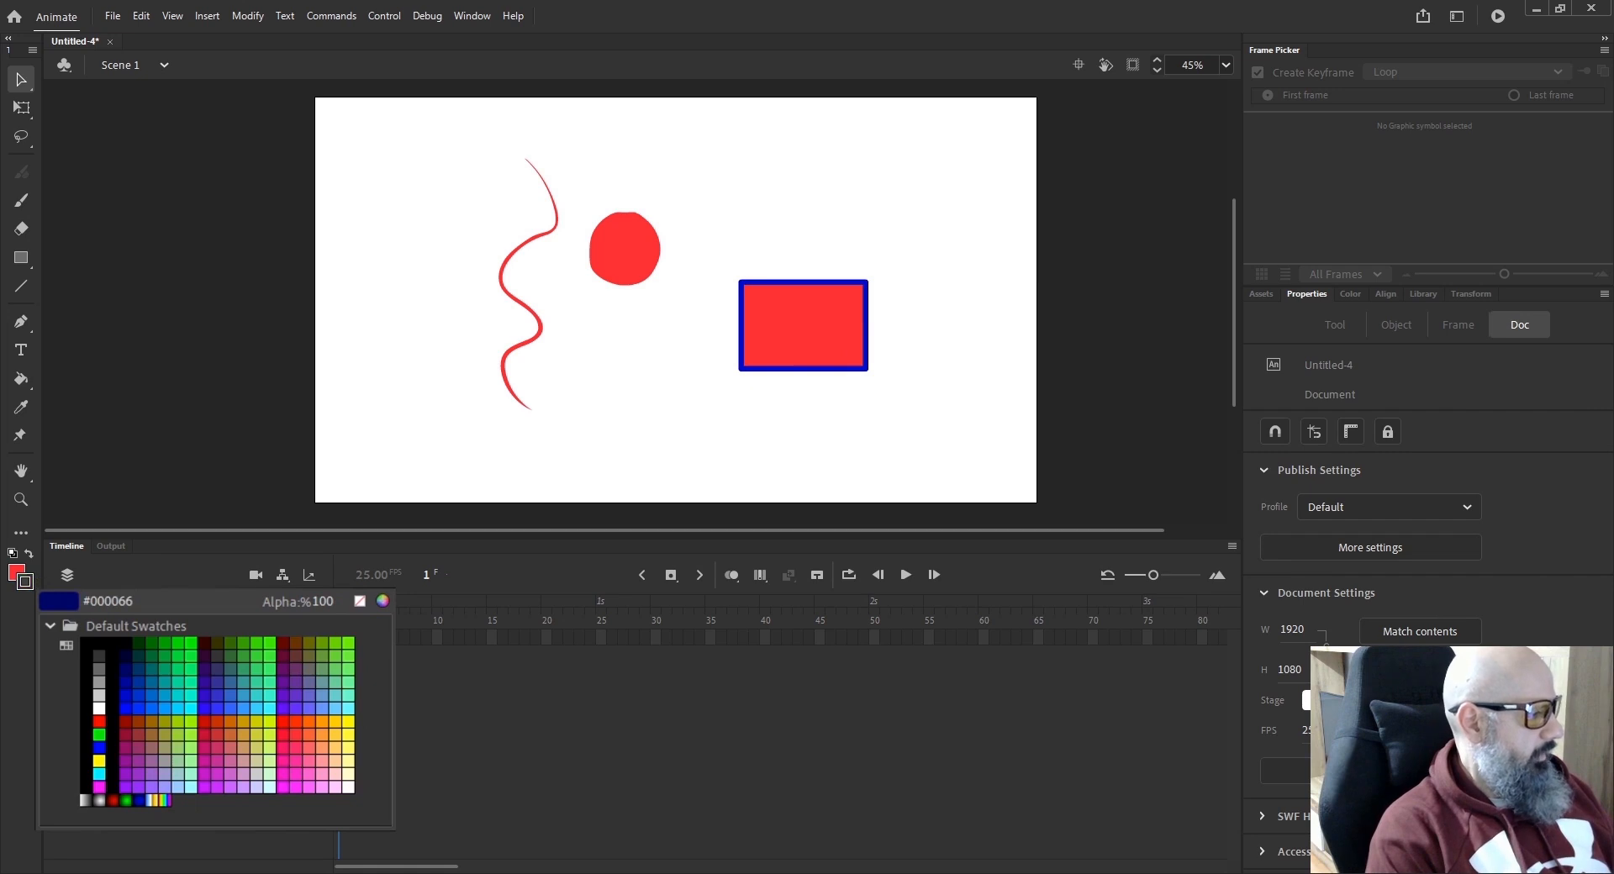
click(360, 602)
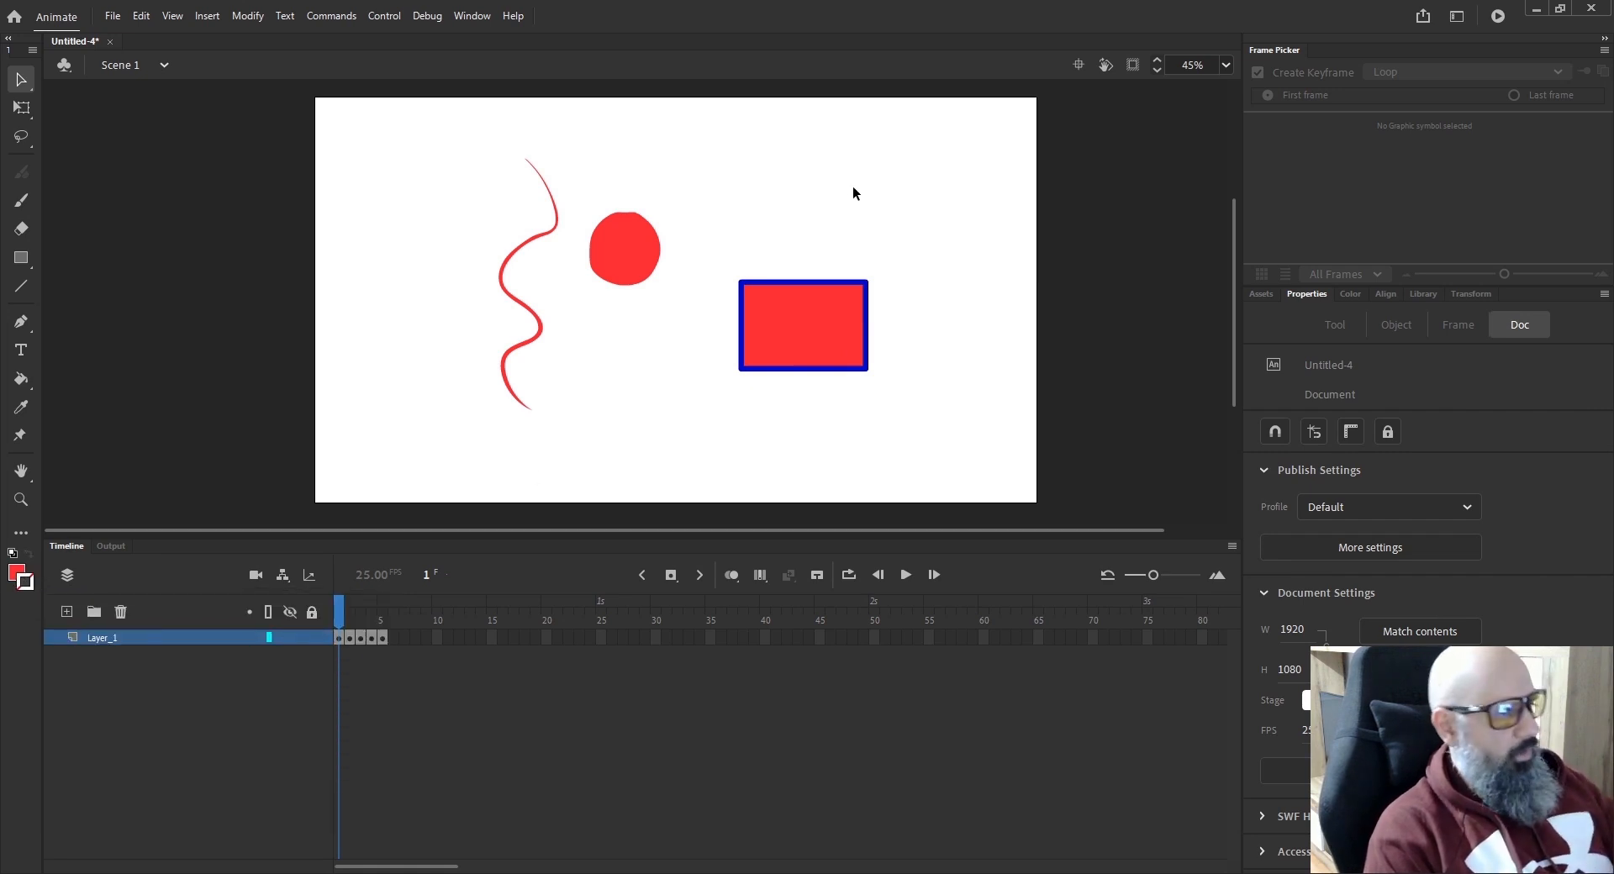
key(r)
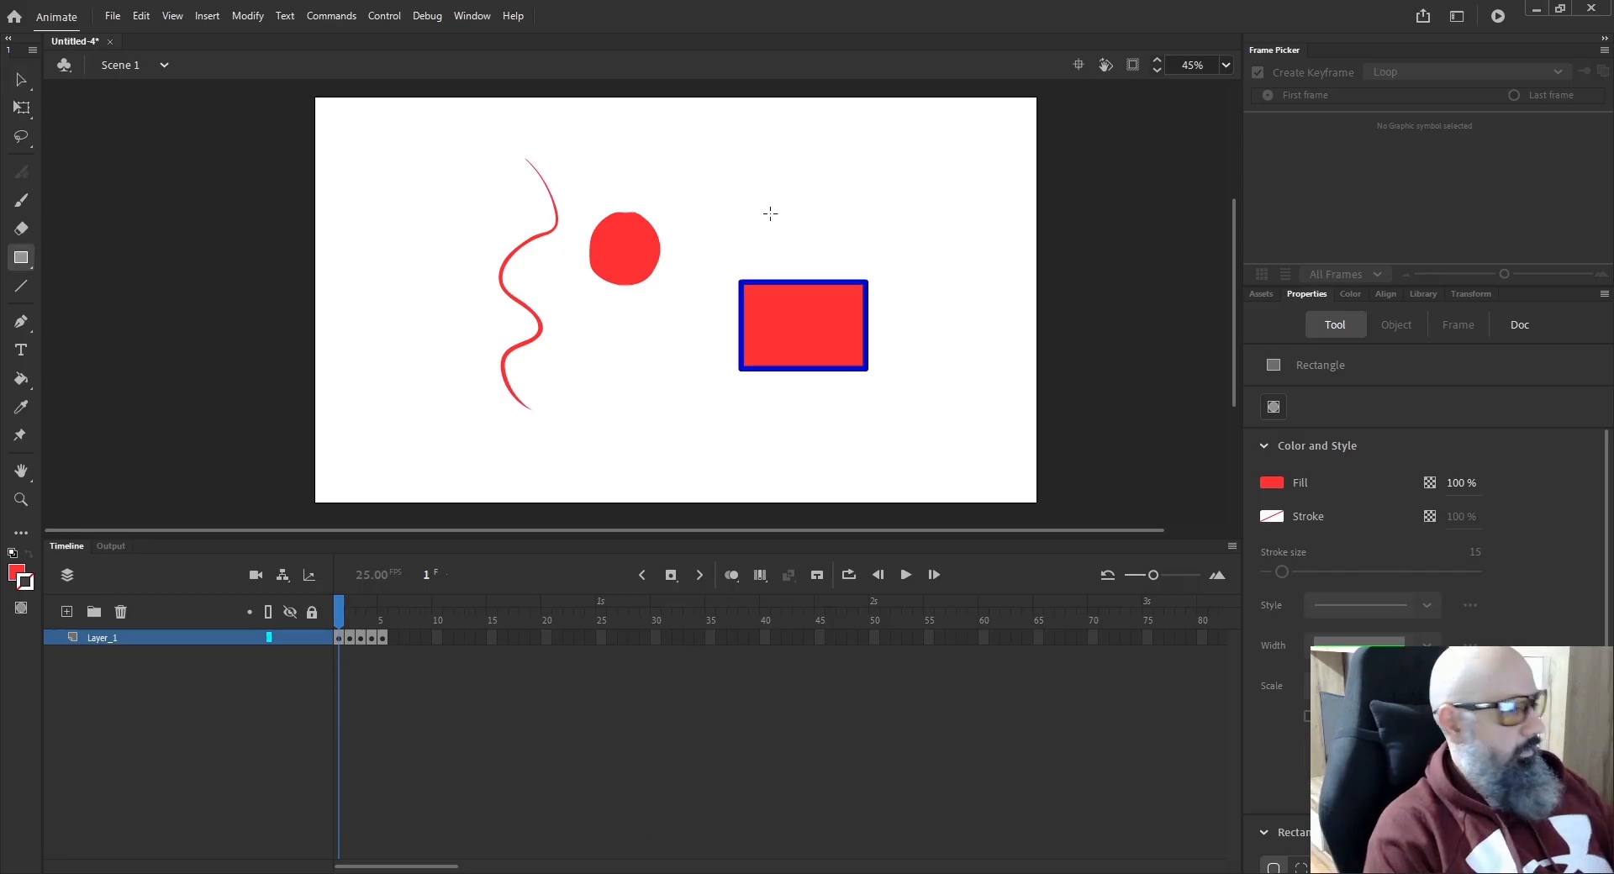
mouse_move(867, 126)
mouse_down()
mouse_move(712, 219)
mouse_move(721, 232)
mouse_up()
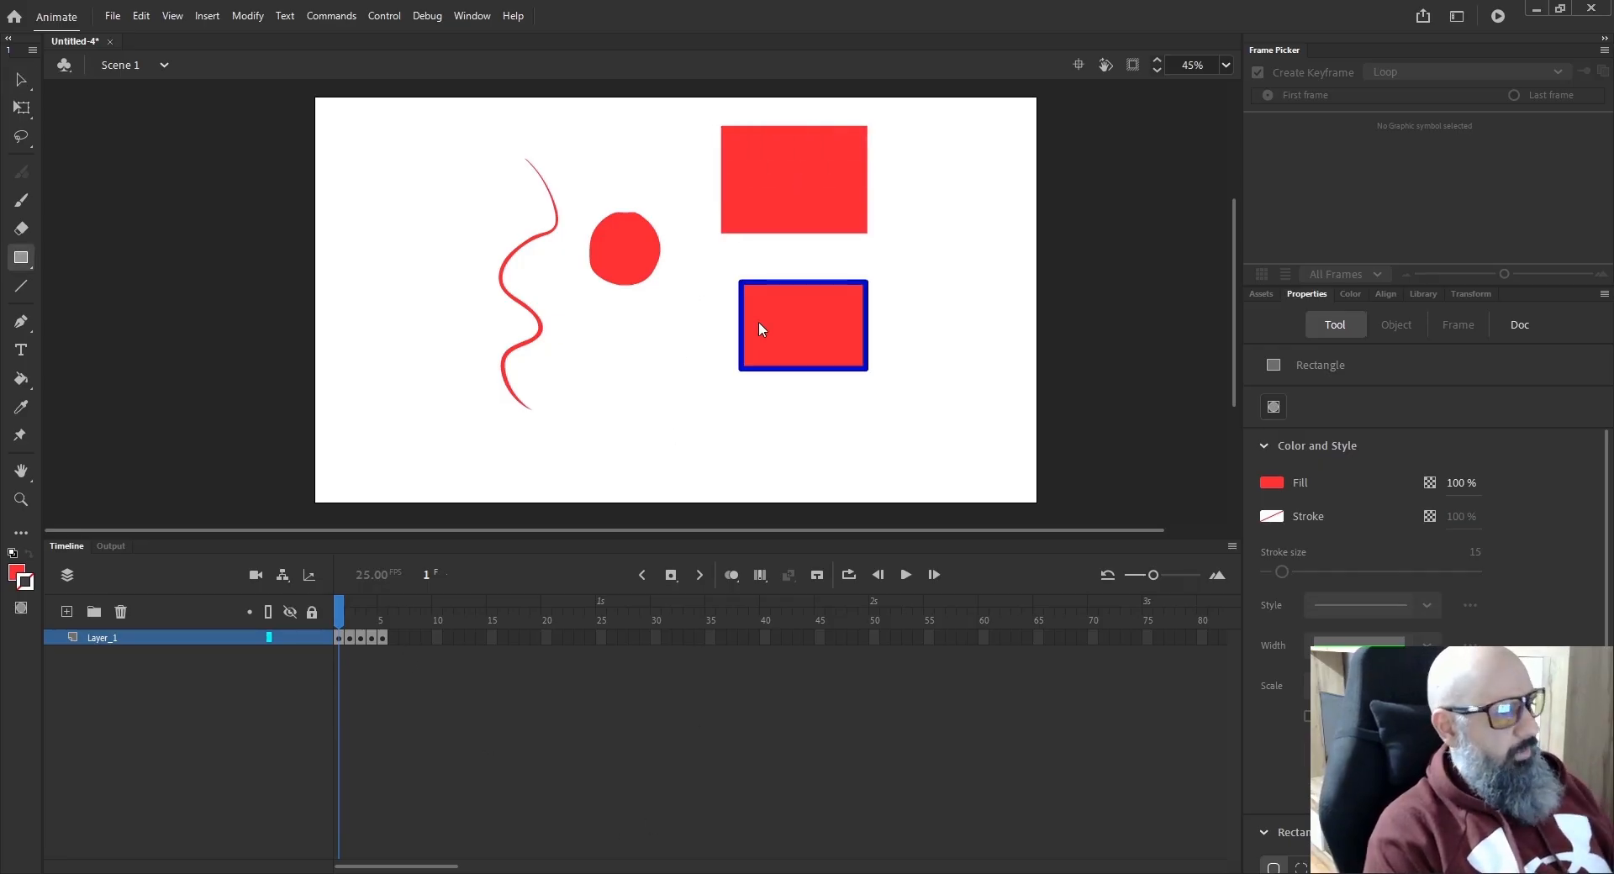
Set the stroke to blue and the fill to none, and draw an empty blue rectangle outline below the circle.
click(27, 583)
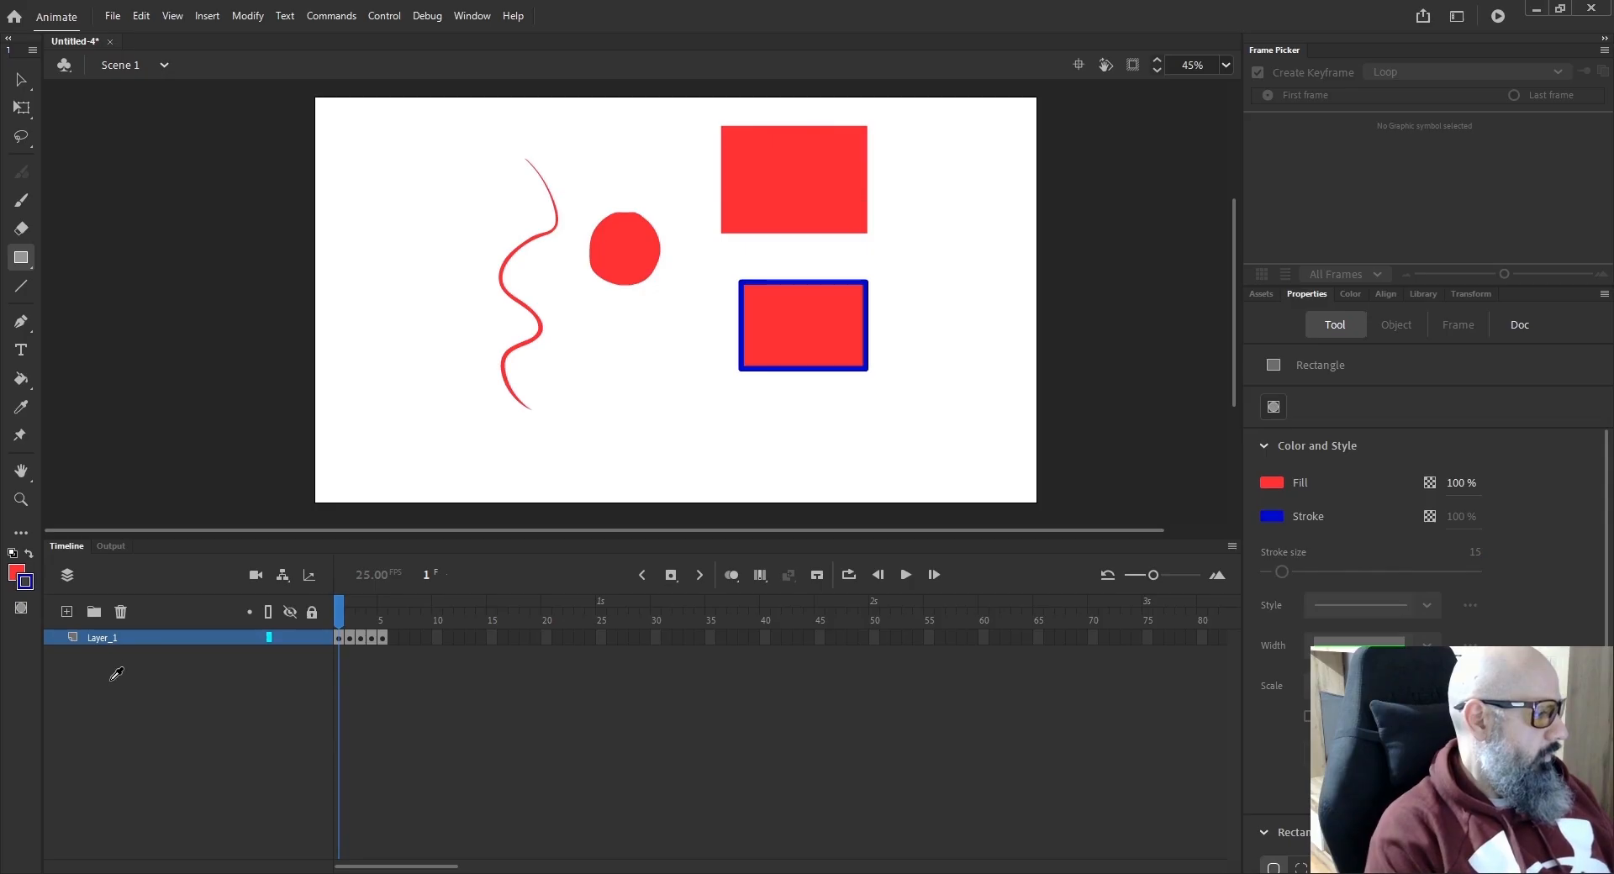
click(16, 574)
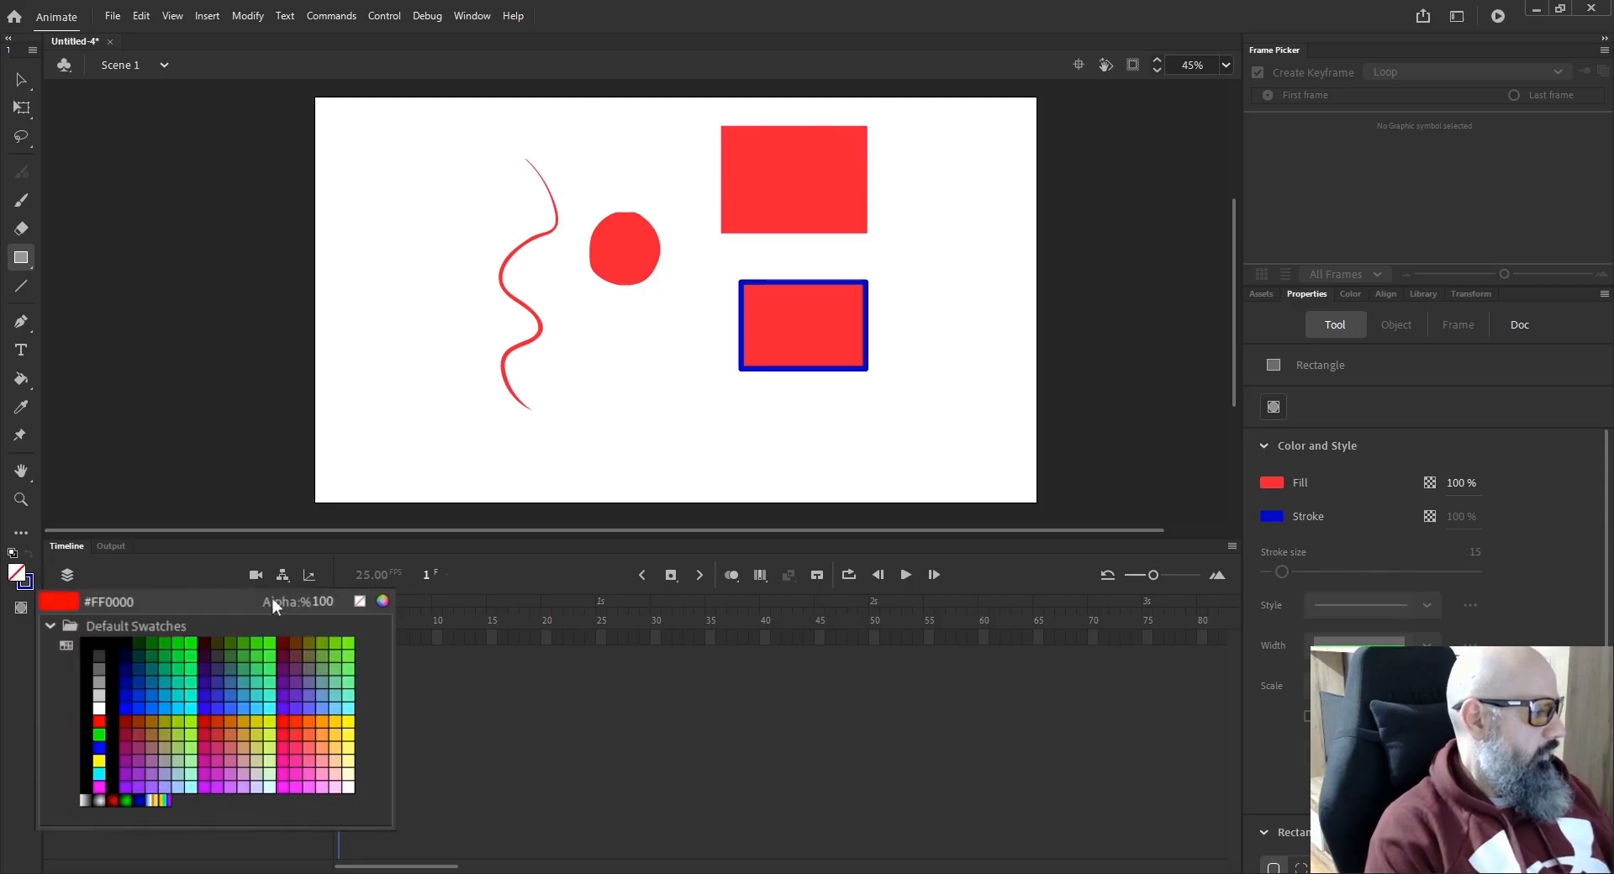
click(360, 606)
drag(700, 378, 567, 476)
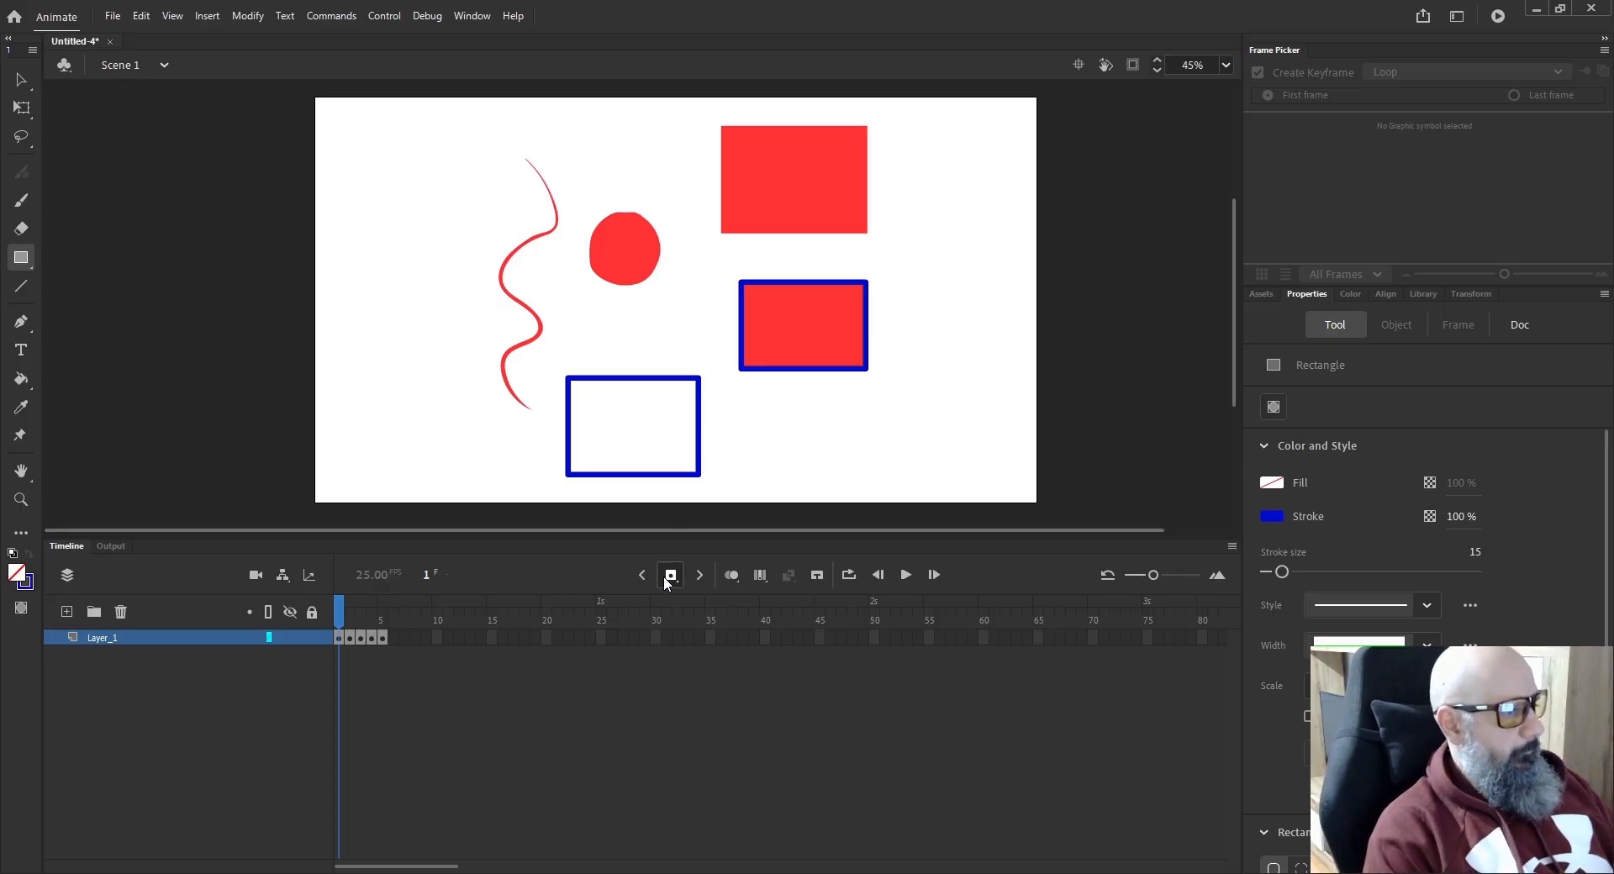
key(v)
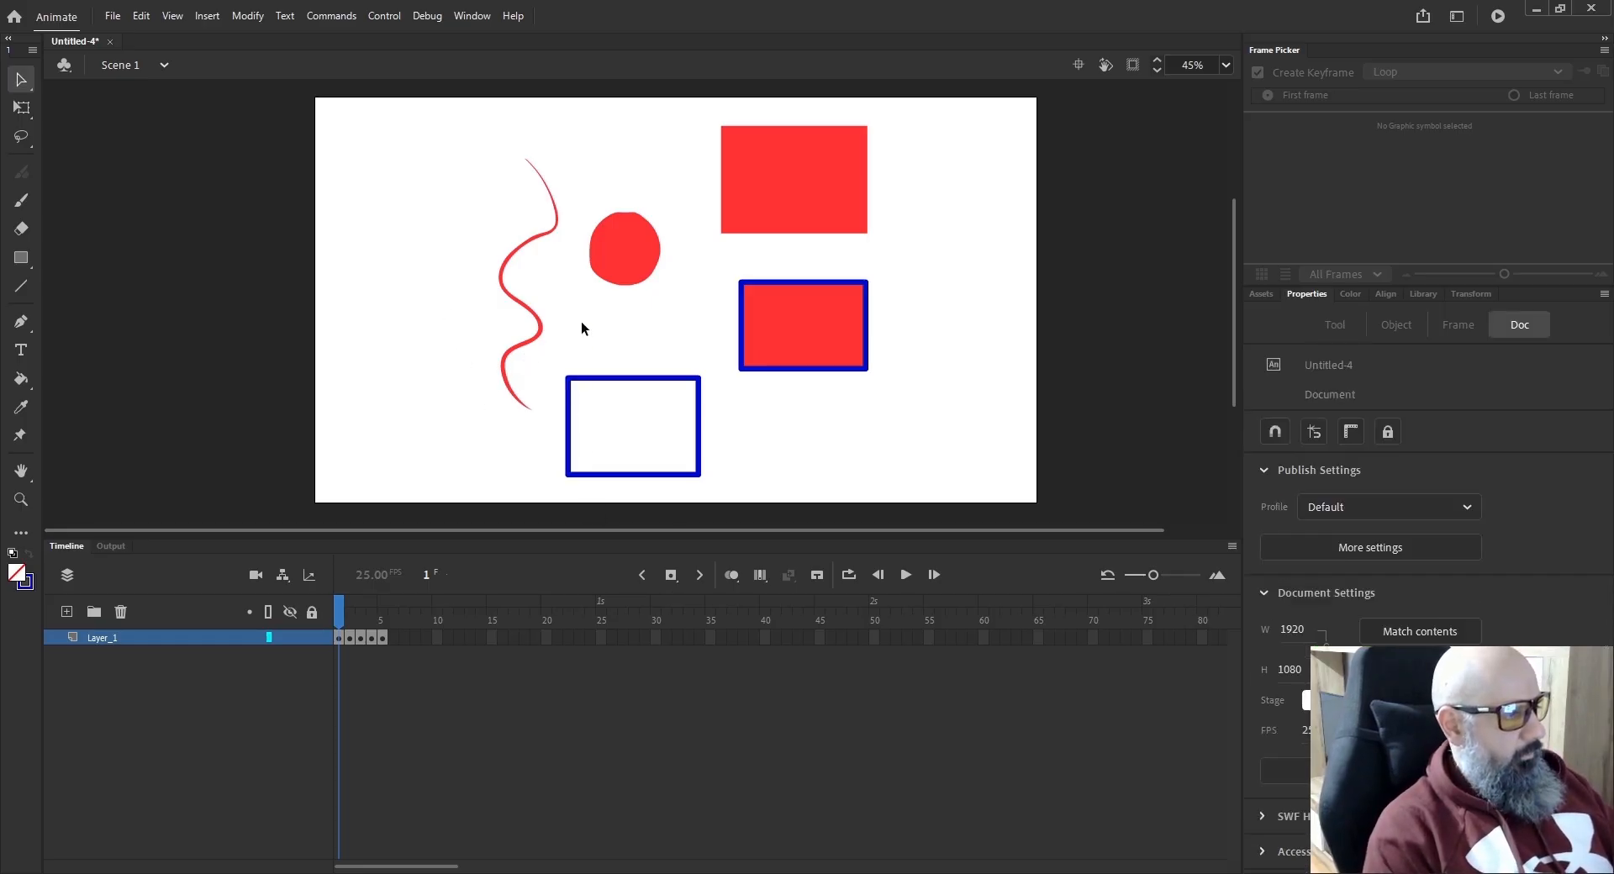
Delete the three rectangles, the red circle and the wavy line so the stage is empty.
click(787, 185)
key(Delete)
drag(893, 394, 713, 237)
key(Delete)
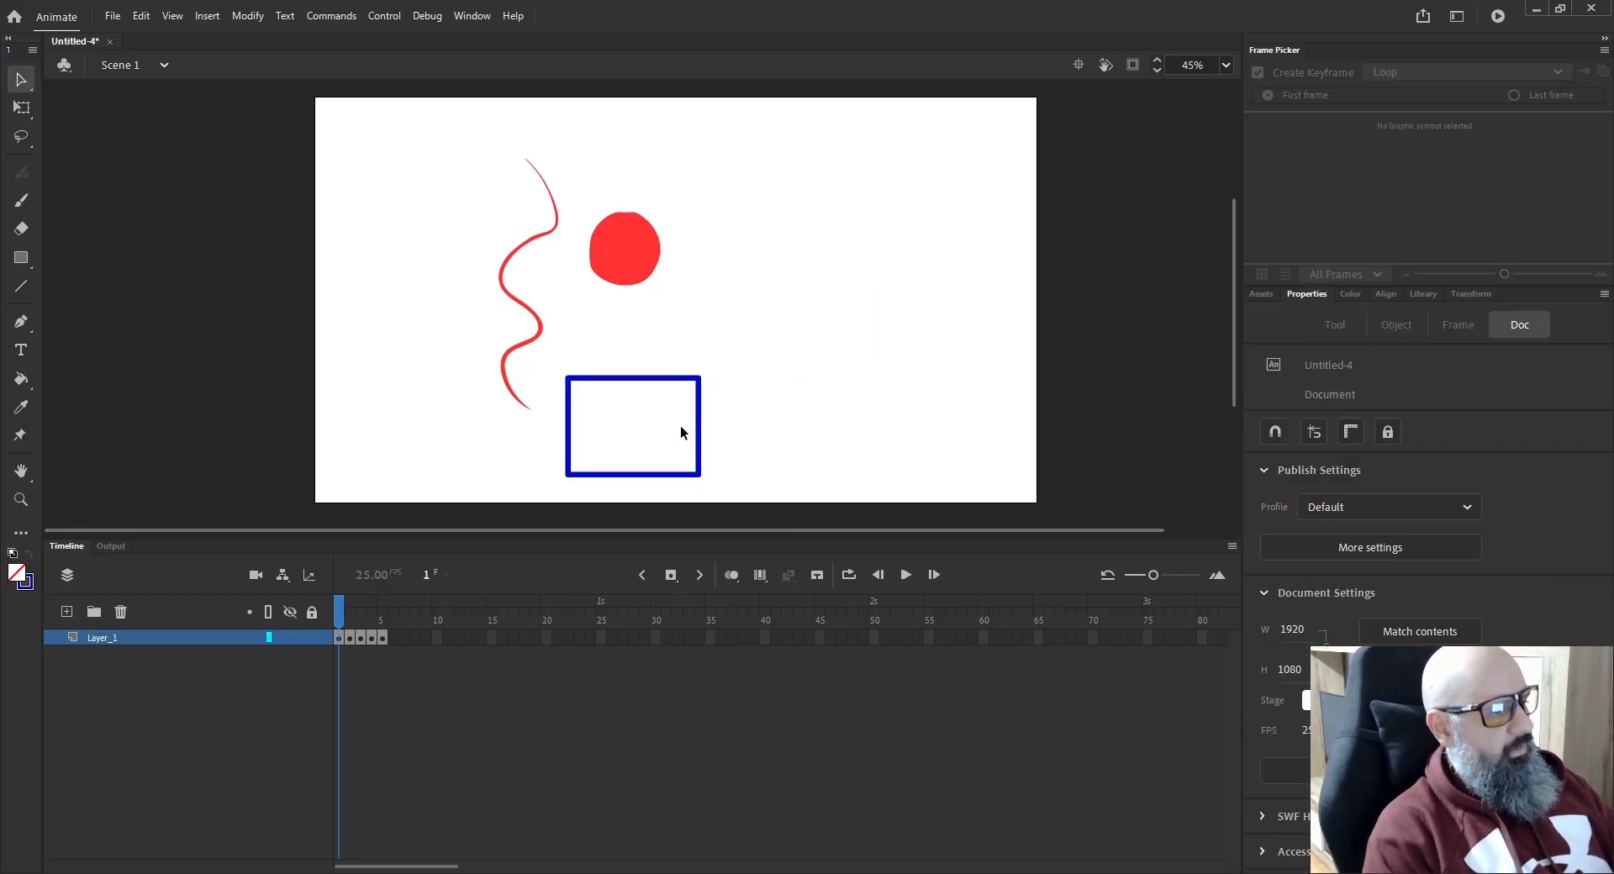
drag(734, 351, 551, 503)
key(Delete)
click(629, 252)
key(Delete)
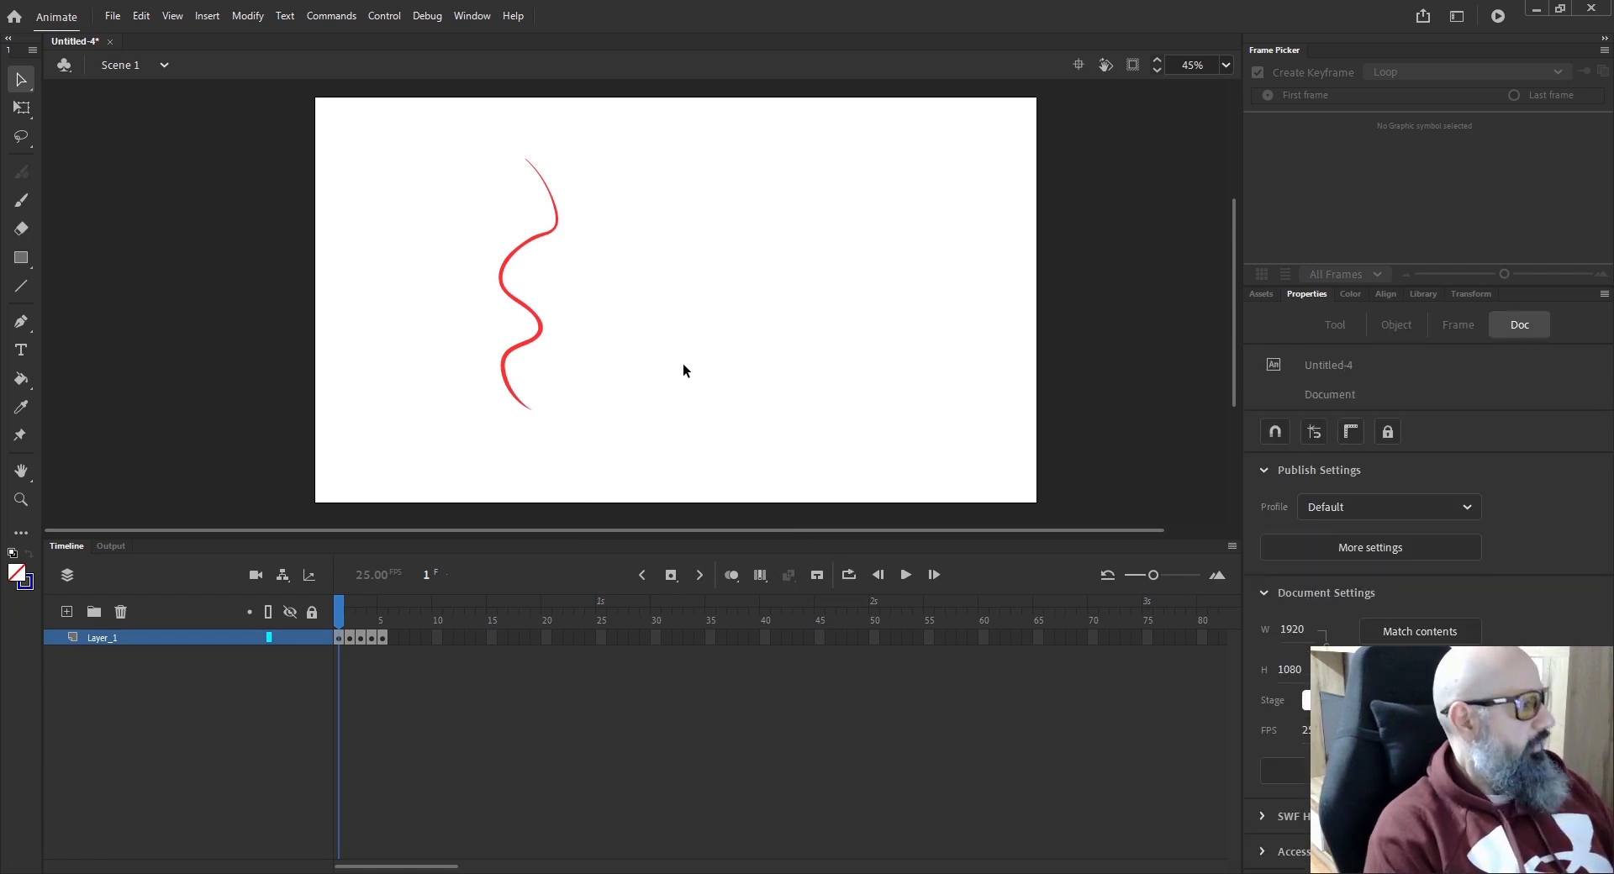
click(512, 302)
key(Delete)
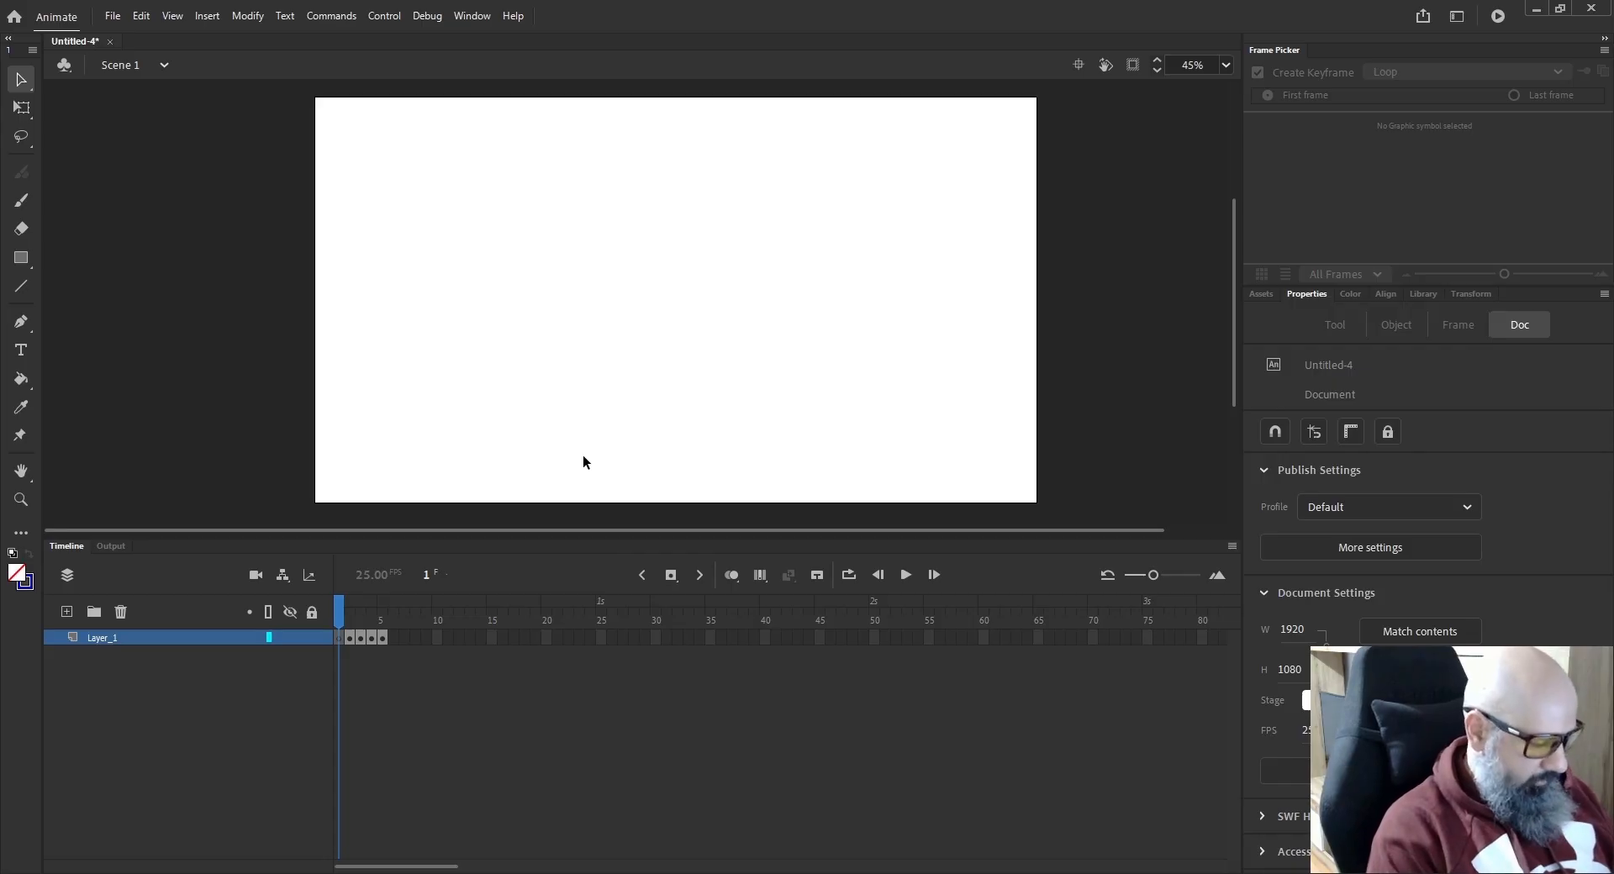
Paint a red wavy vertical line with the Classic Brush and draw a blue wavy line beside it with the Pencil.
key(b)
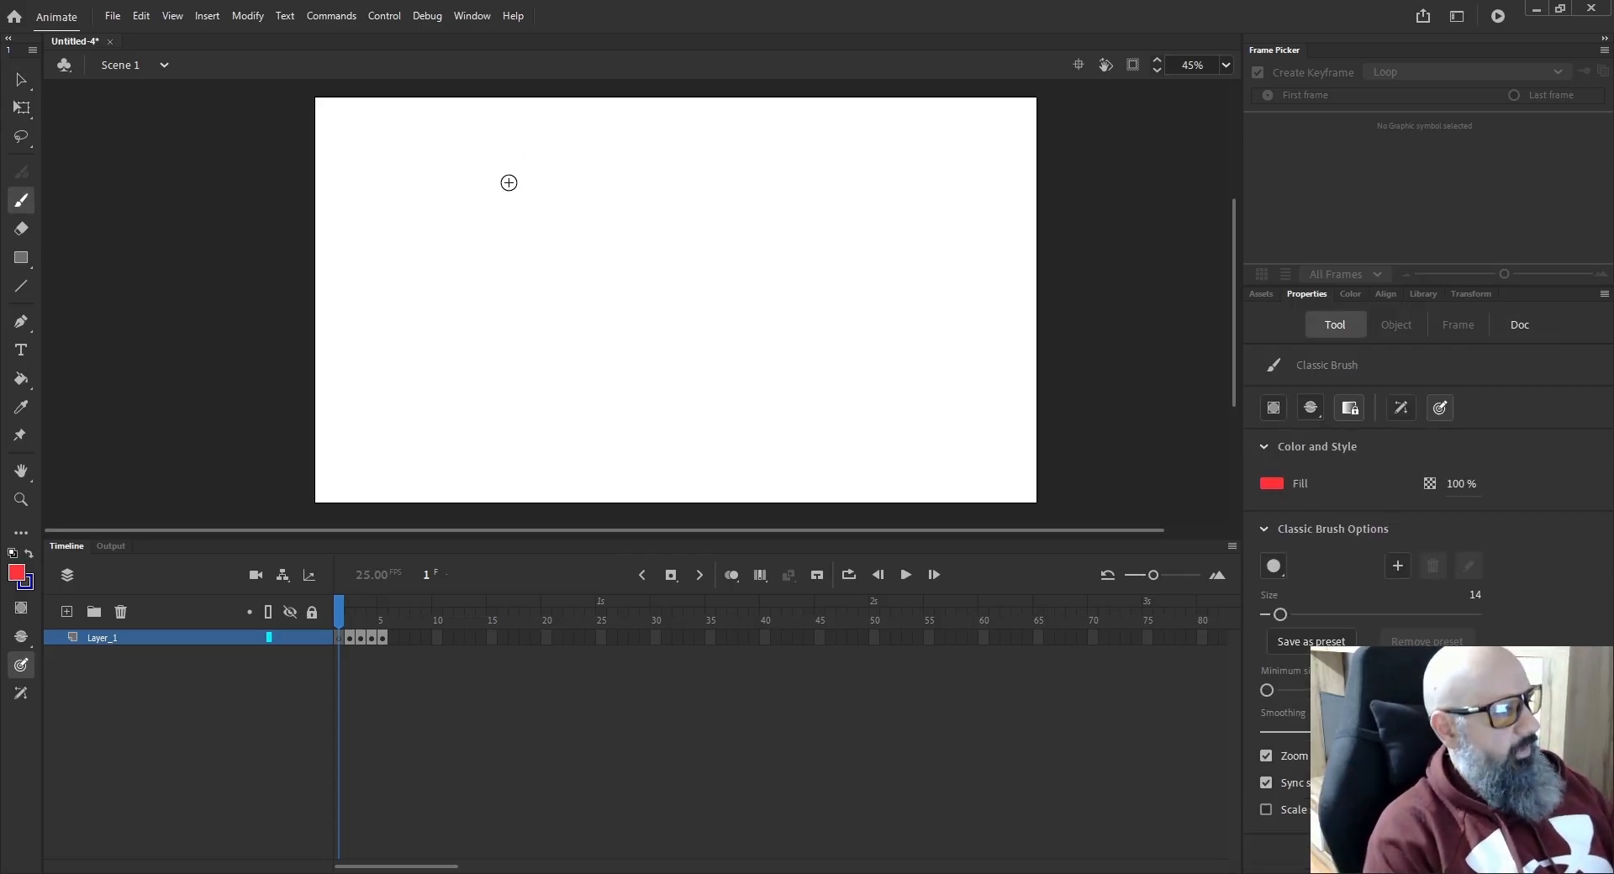
mouse_move(483, 144)
mouse_down()
mouse_move(527, 340)
mouse_move(516, 439)
mouse_up()
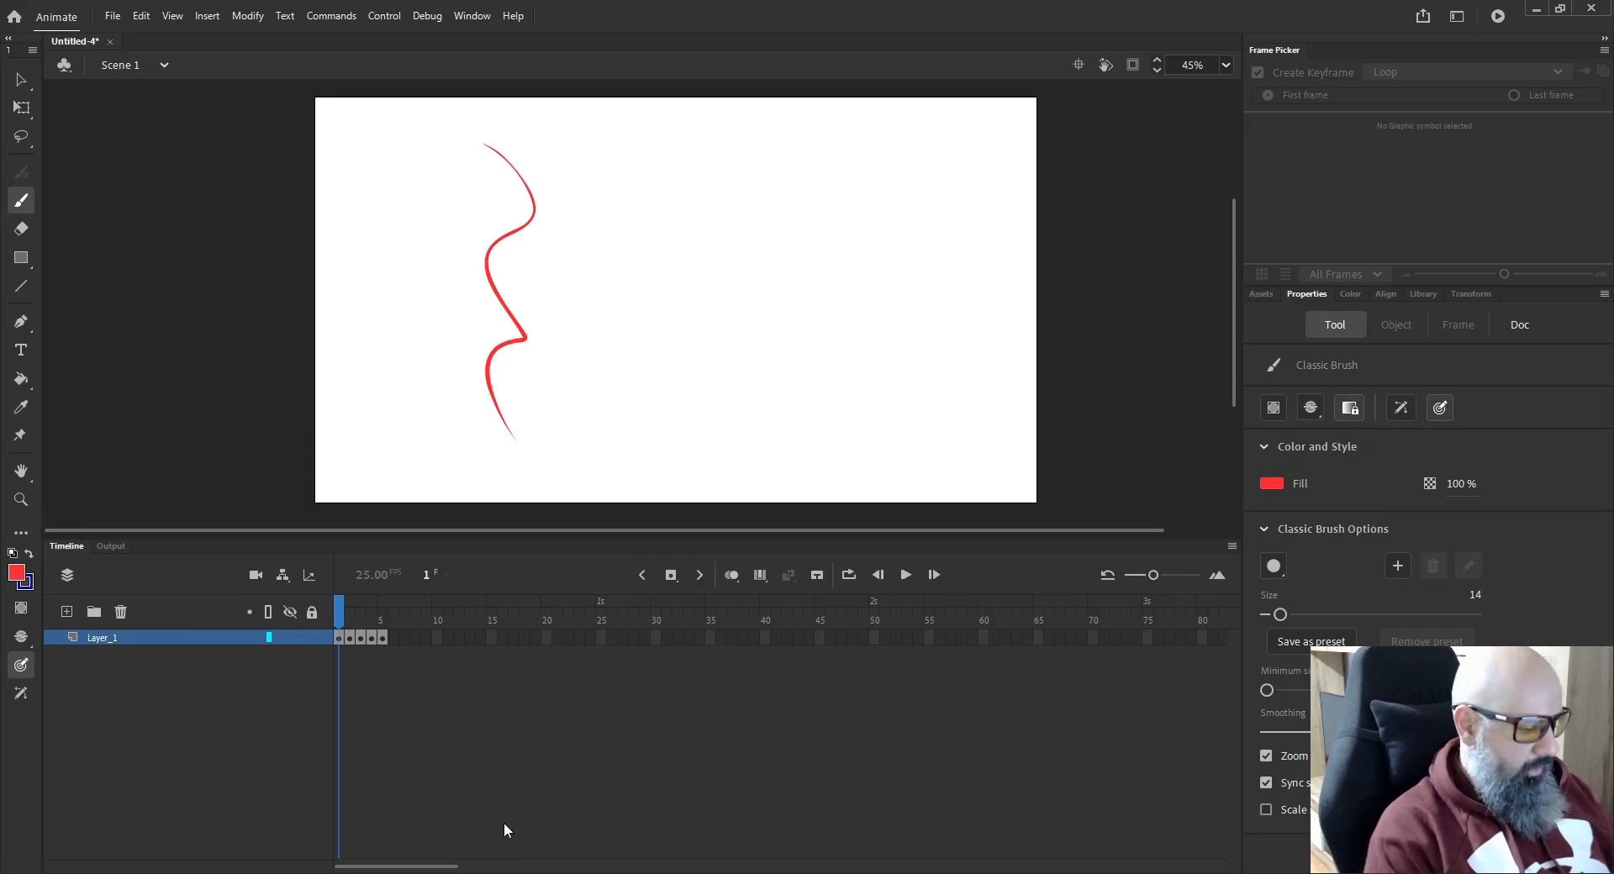
key(shift+y)
mouse_move(642, 143)
mouse_down()
mouse_move(666, 211)
mouse_move(625, 376)
mouse_up()
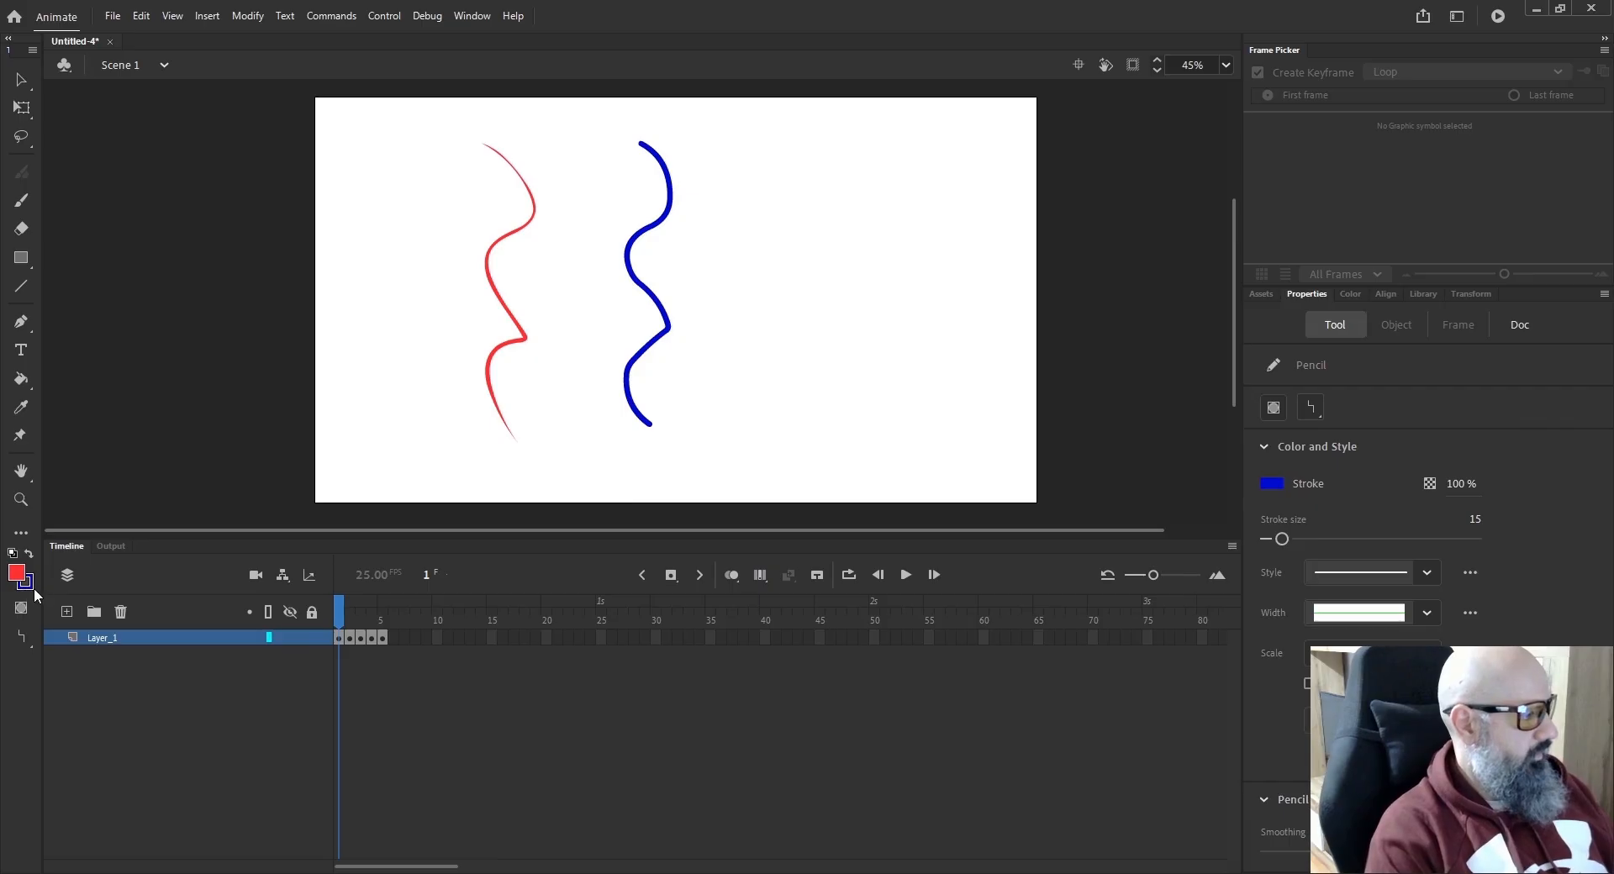
Reshape the middle of the red brush line by pulling its edges outward into a wide, uneven blob.
key(v)
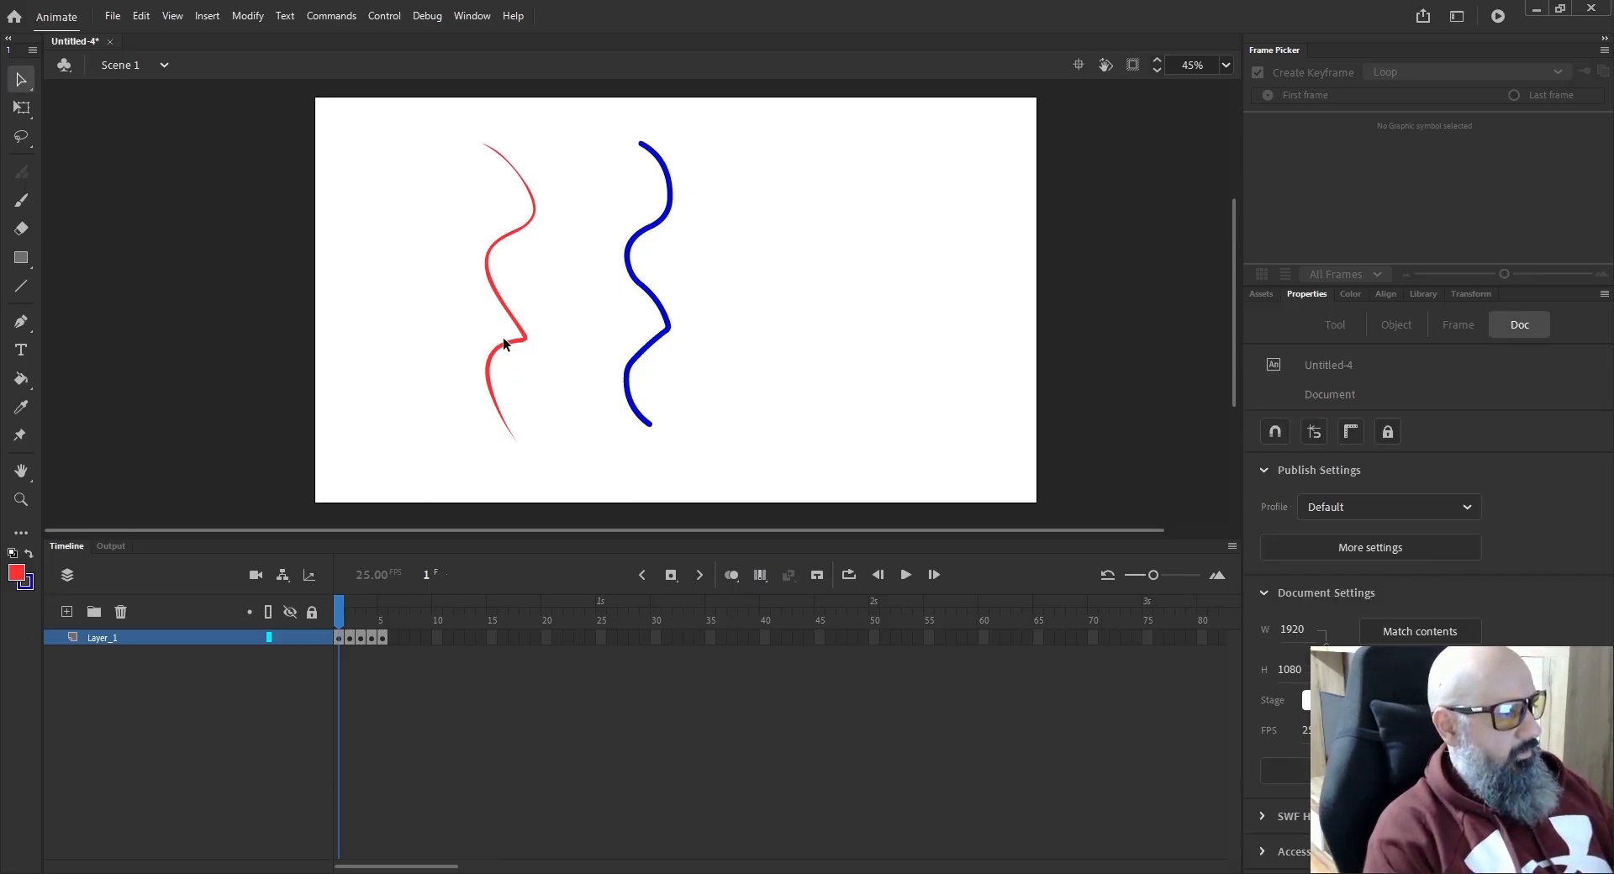
key(ctrl+=)
drag(277, 270, 488, 386)
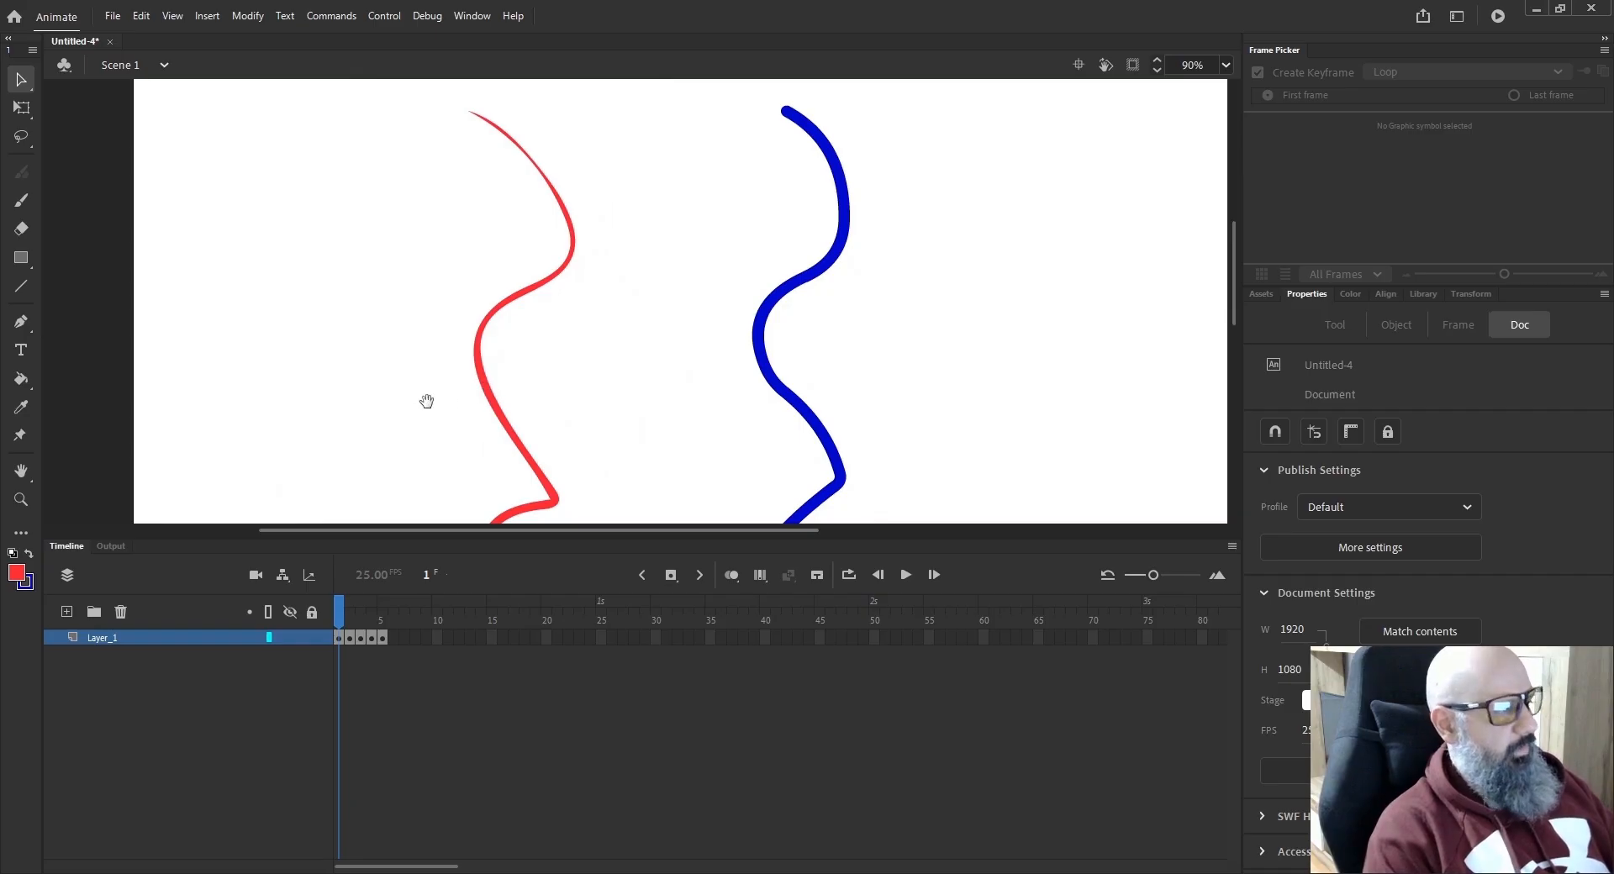
scroll(456, 412, down, 2)
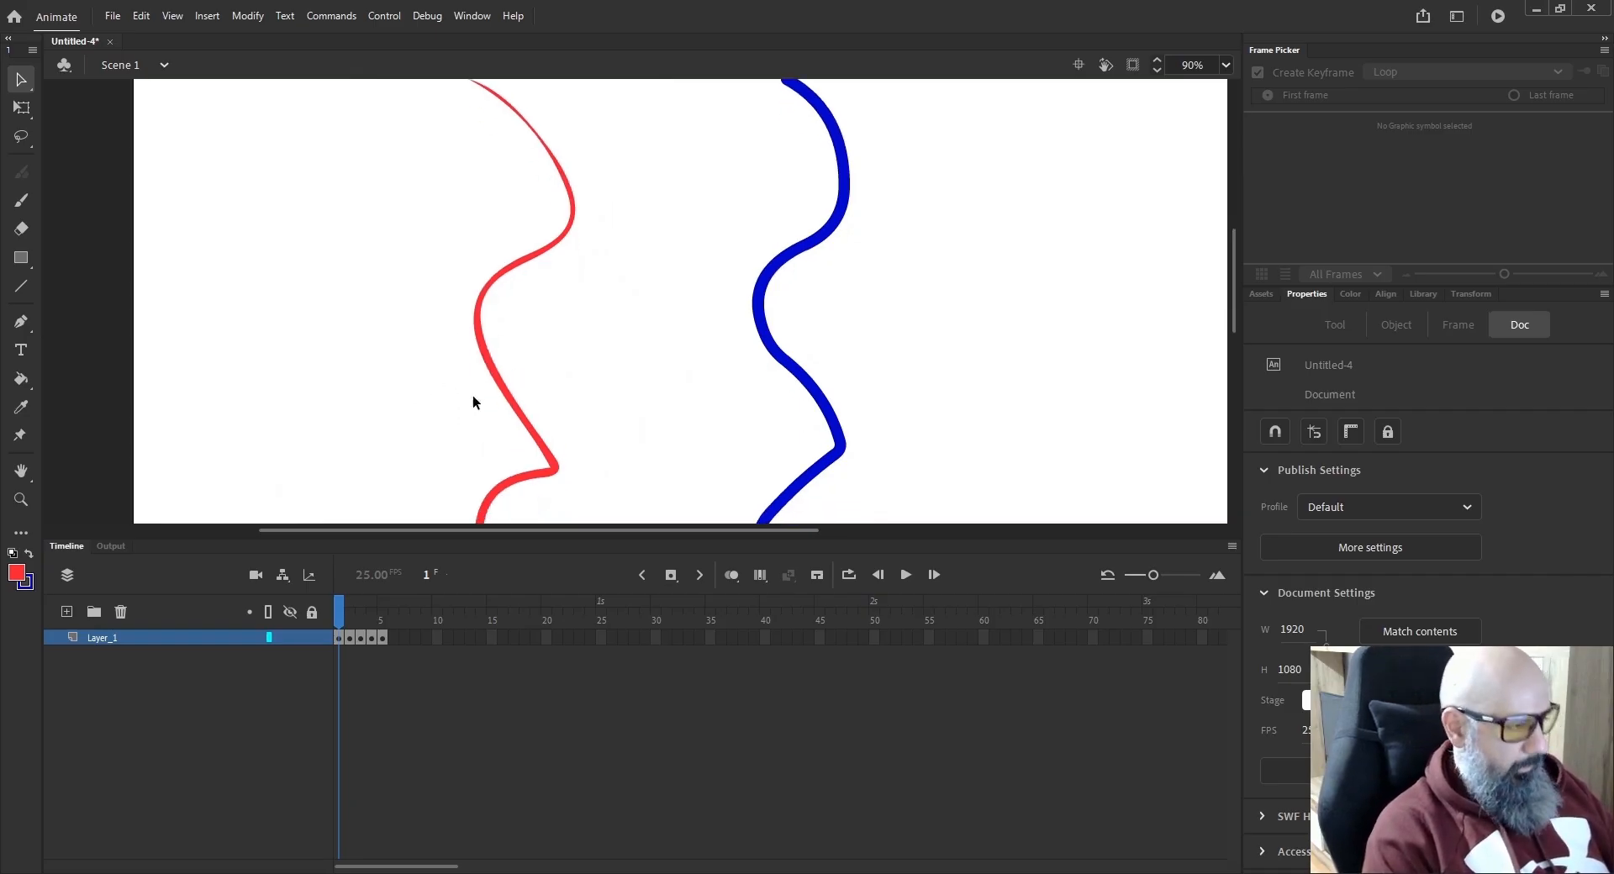
scroll(473, 356, down, 1)
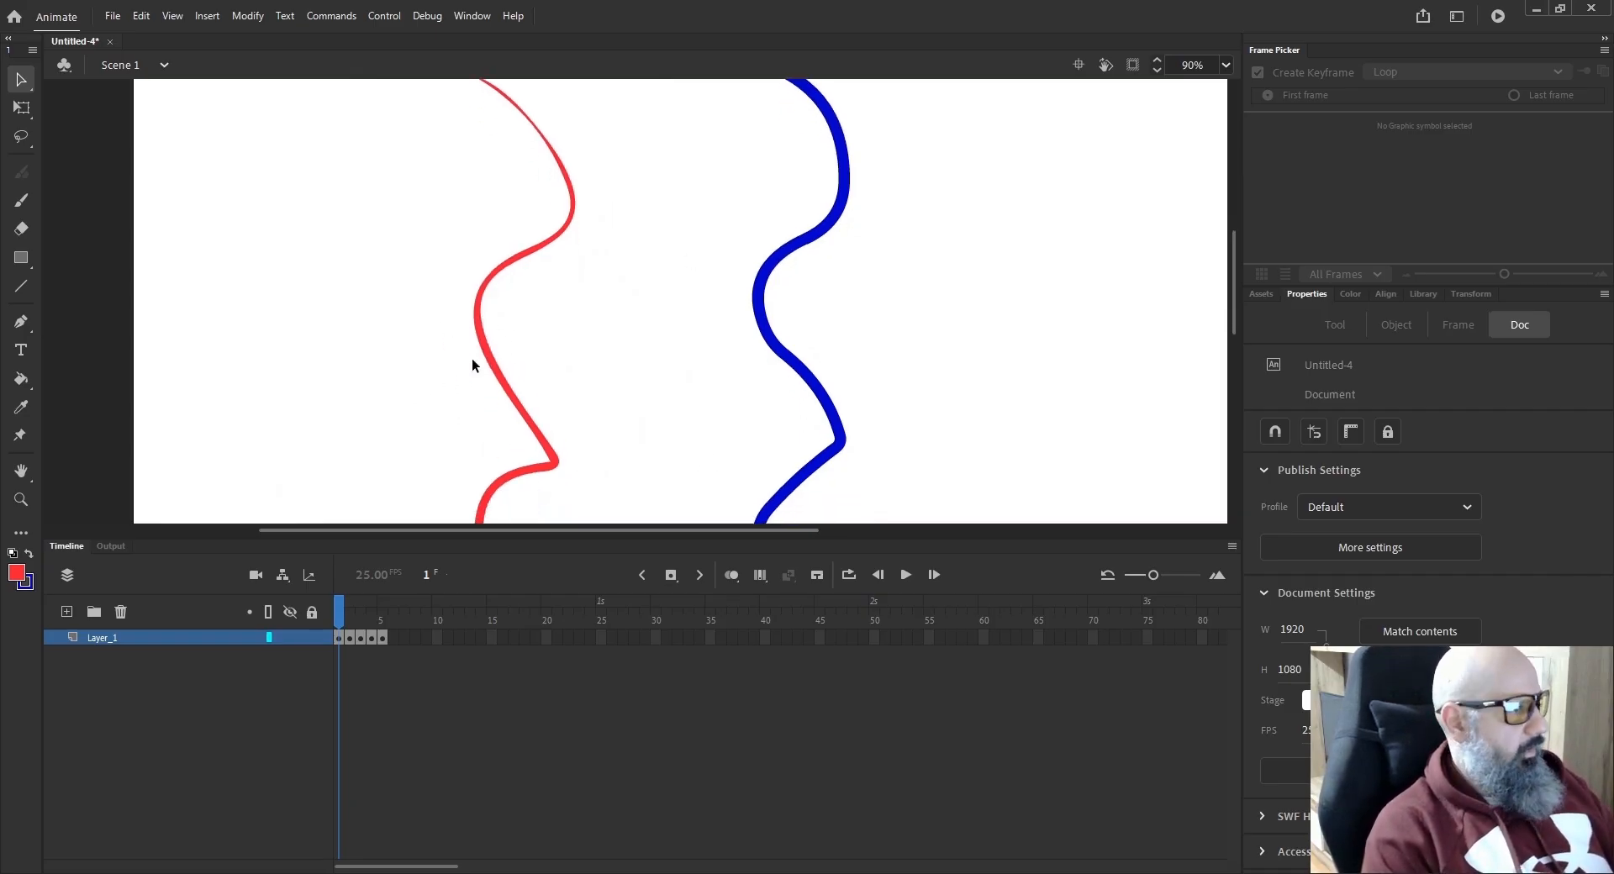
mouse_move(488, 367)
mouse_down()
mouse_move(424, 402)
mouse_move(448, 383)
mouse_move(589, 376)
mouse_up()
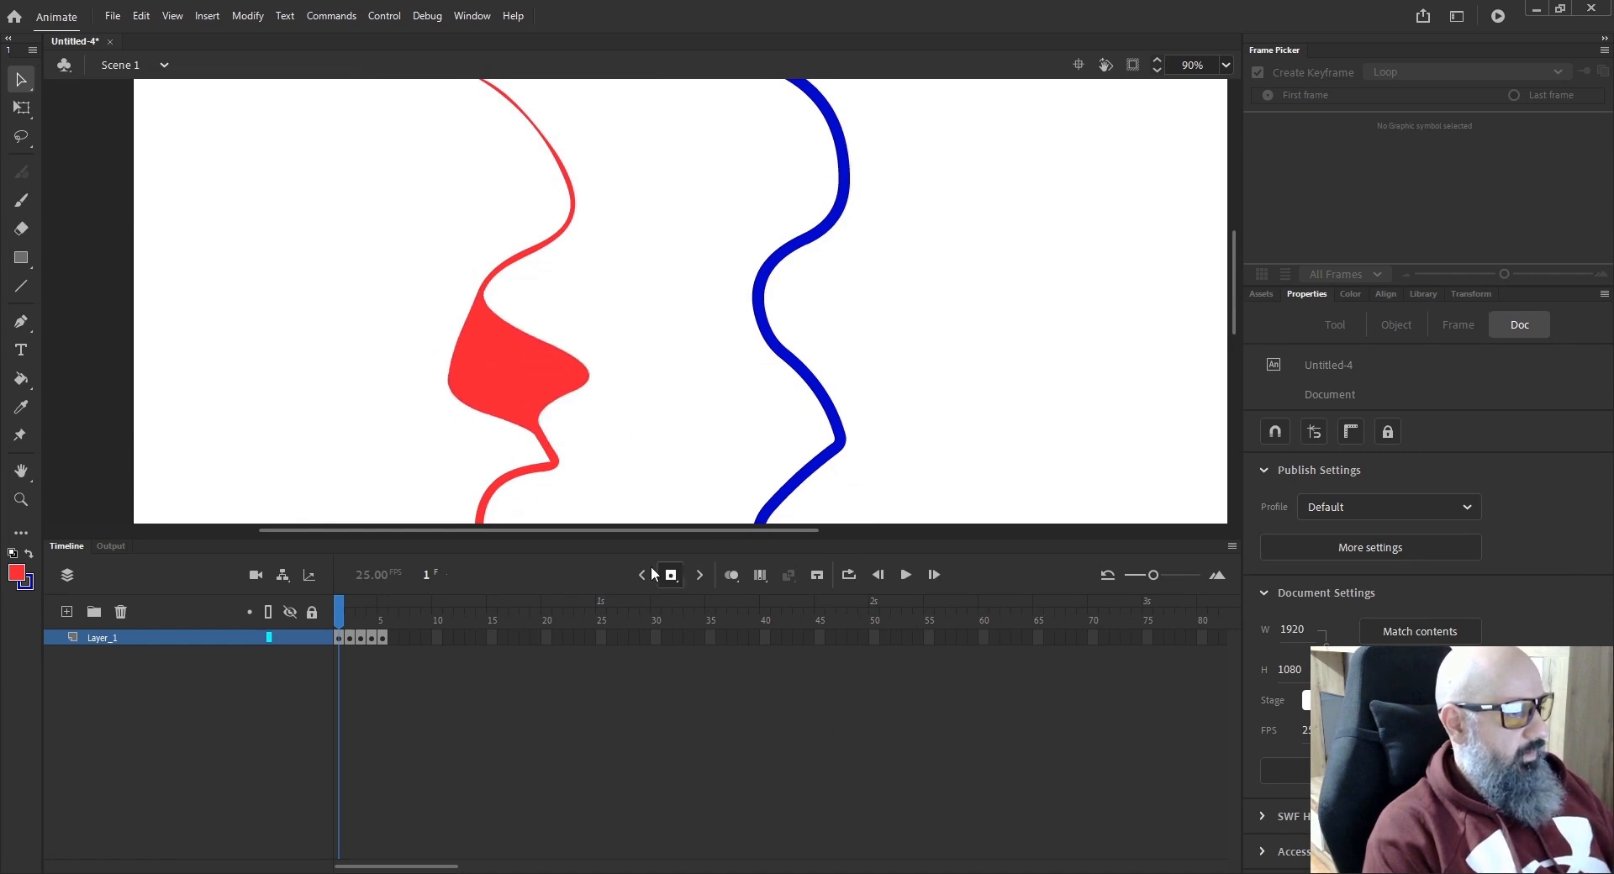
key(ctrl+z)
key(ctrl+z)
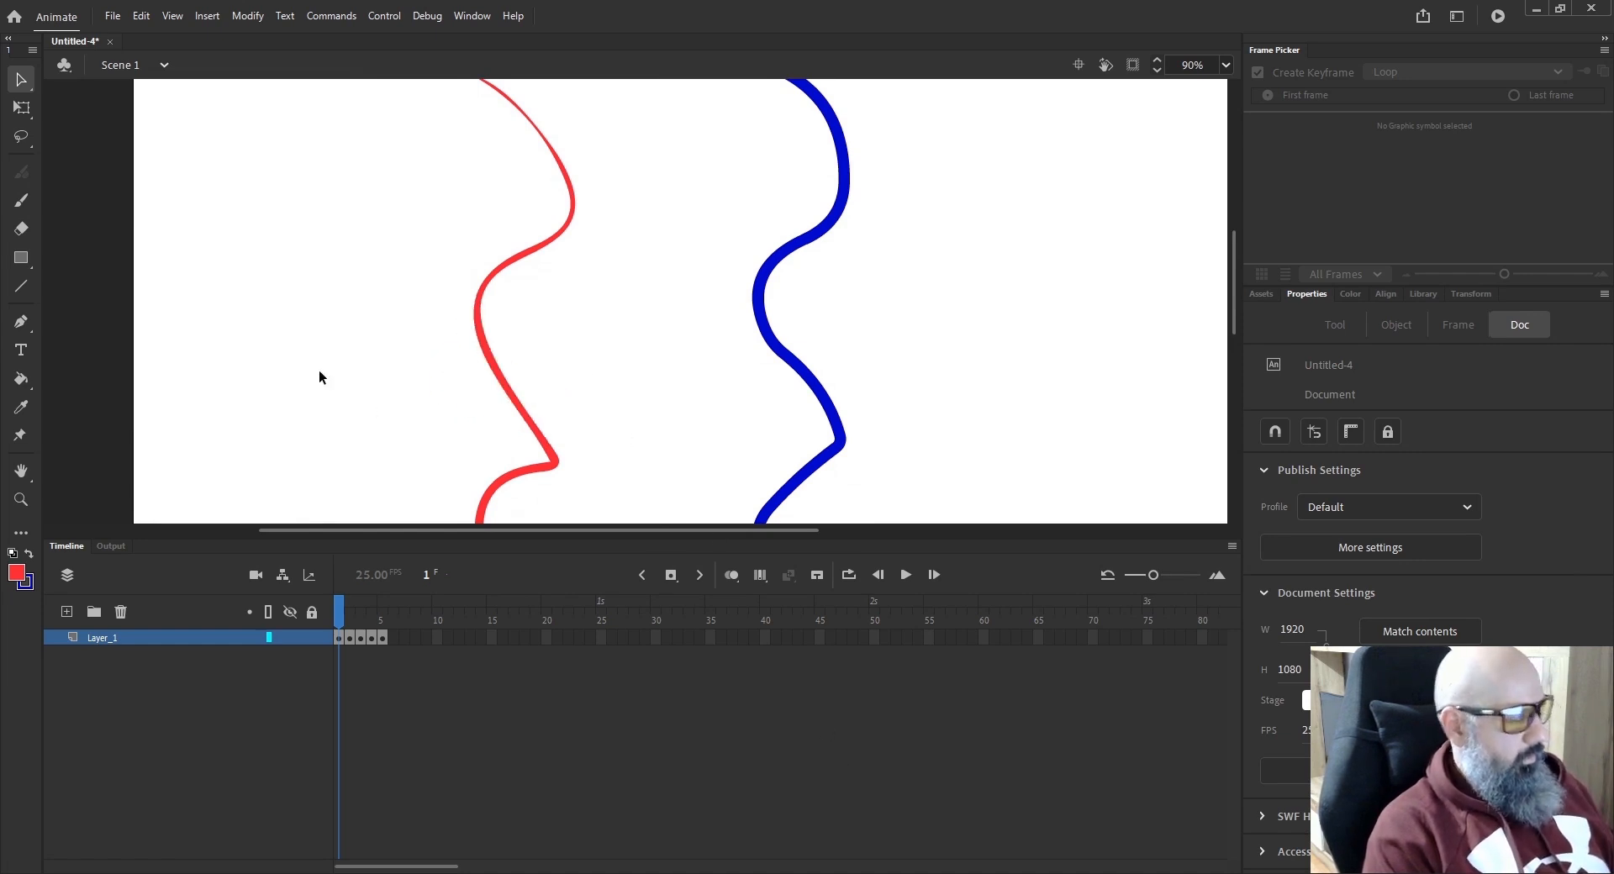
drag(493, 375, 556, 391)
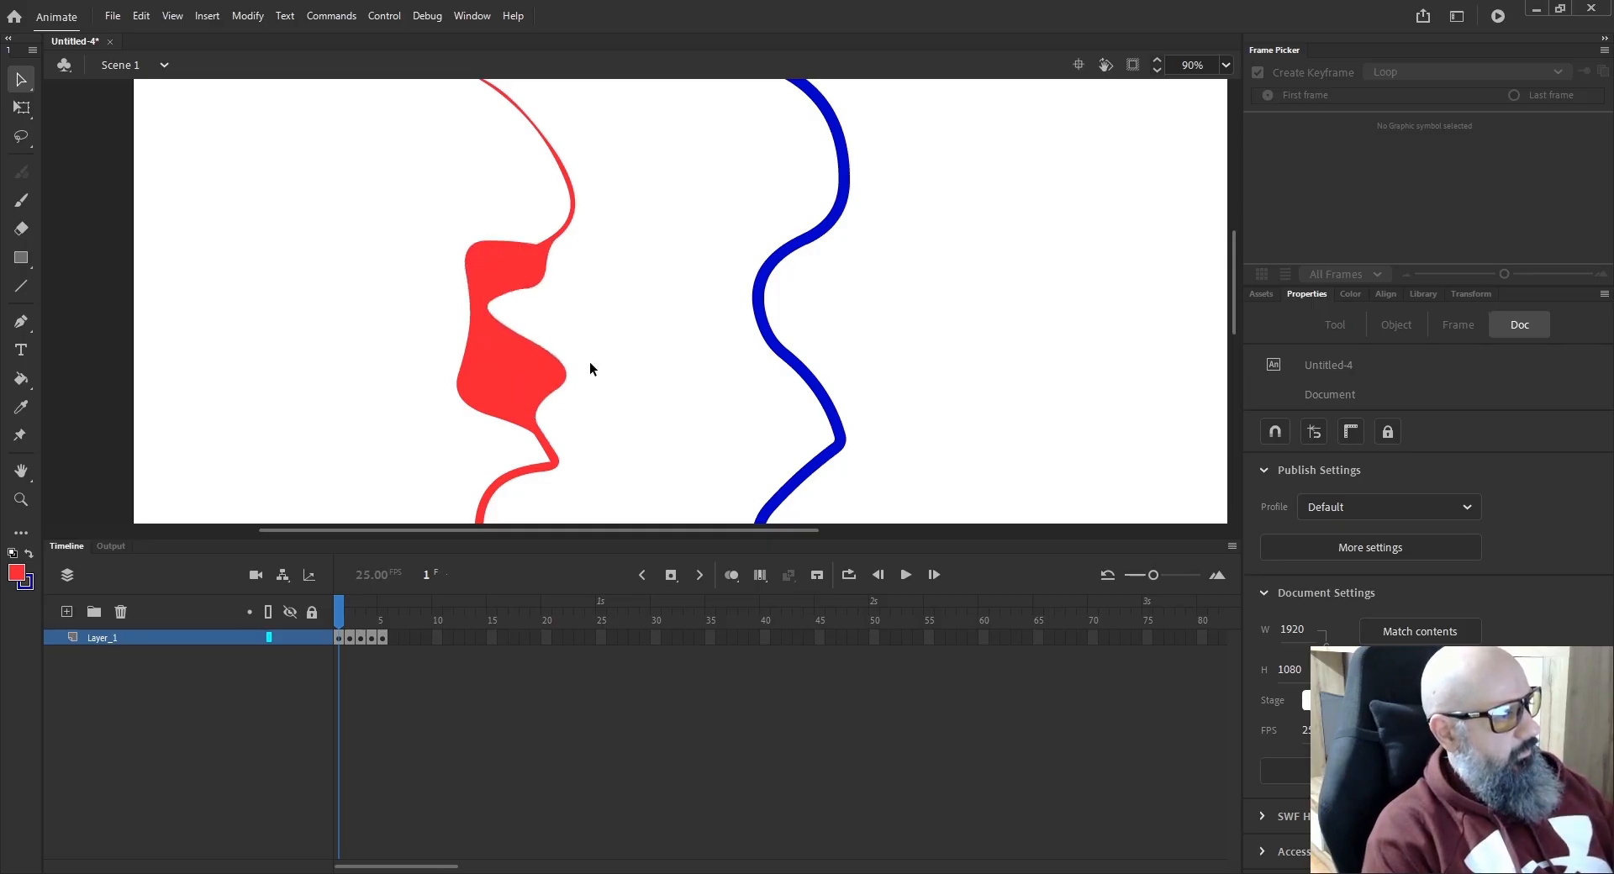
Bend the upper curves of the blue pencil line by pulling its segments sideways.
key(space)
drag(879, 284, 691, 316)
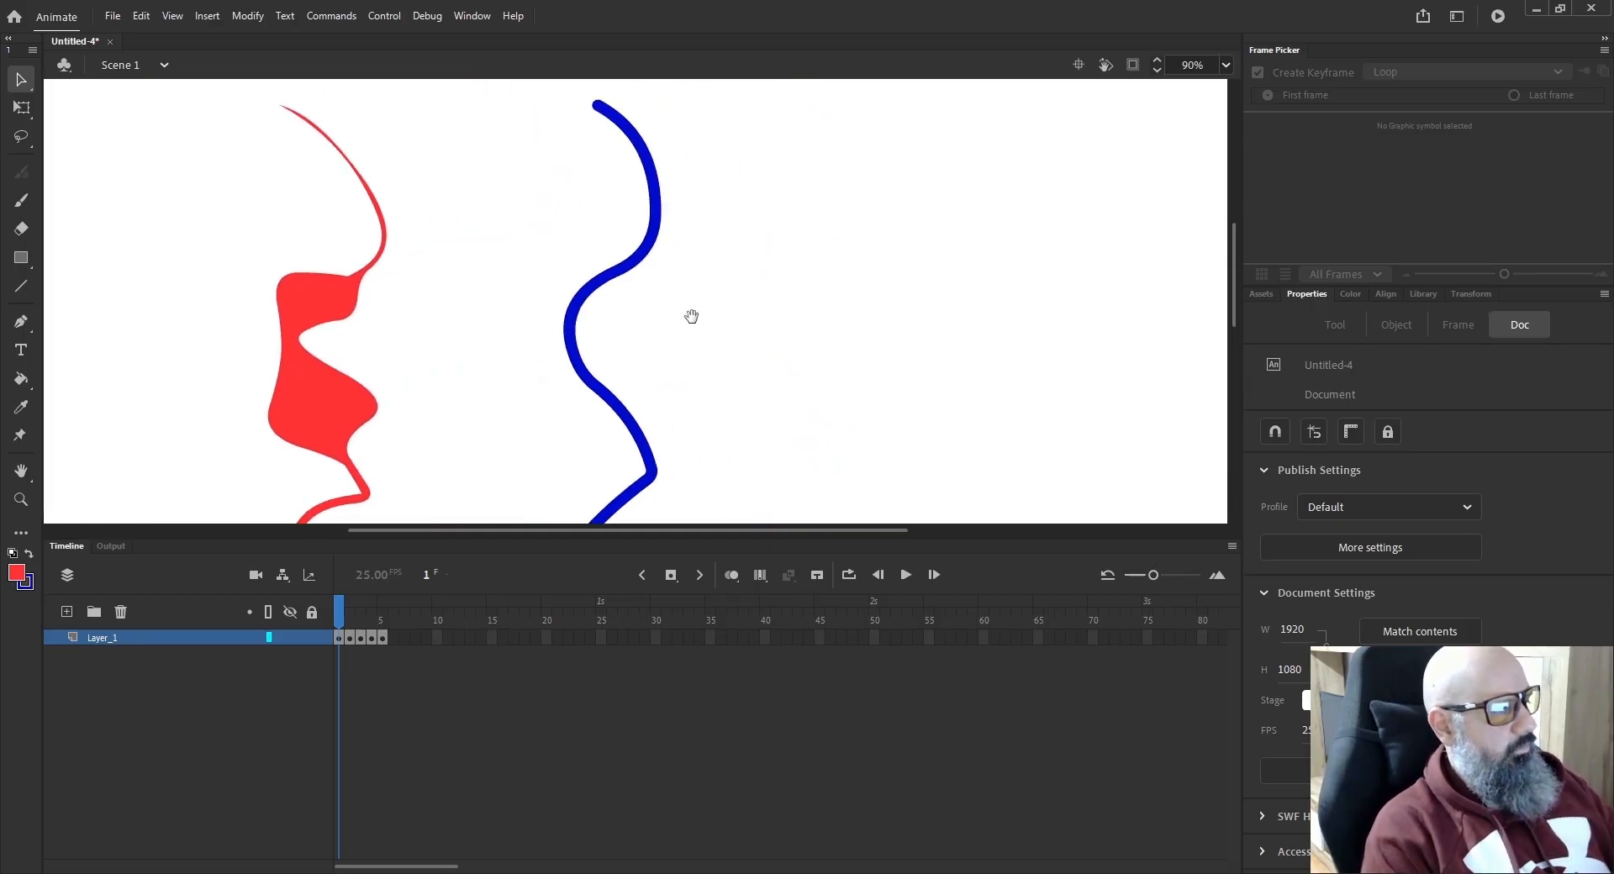
click(603, 278)
click(656, 375)
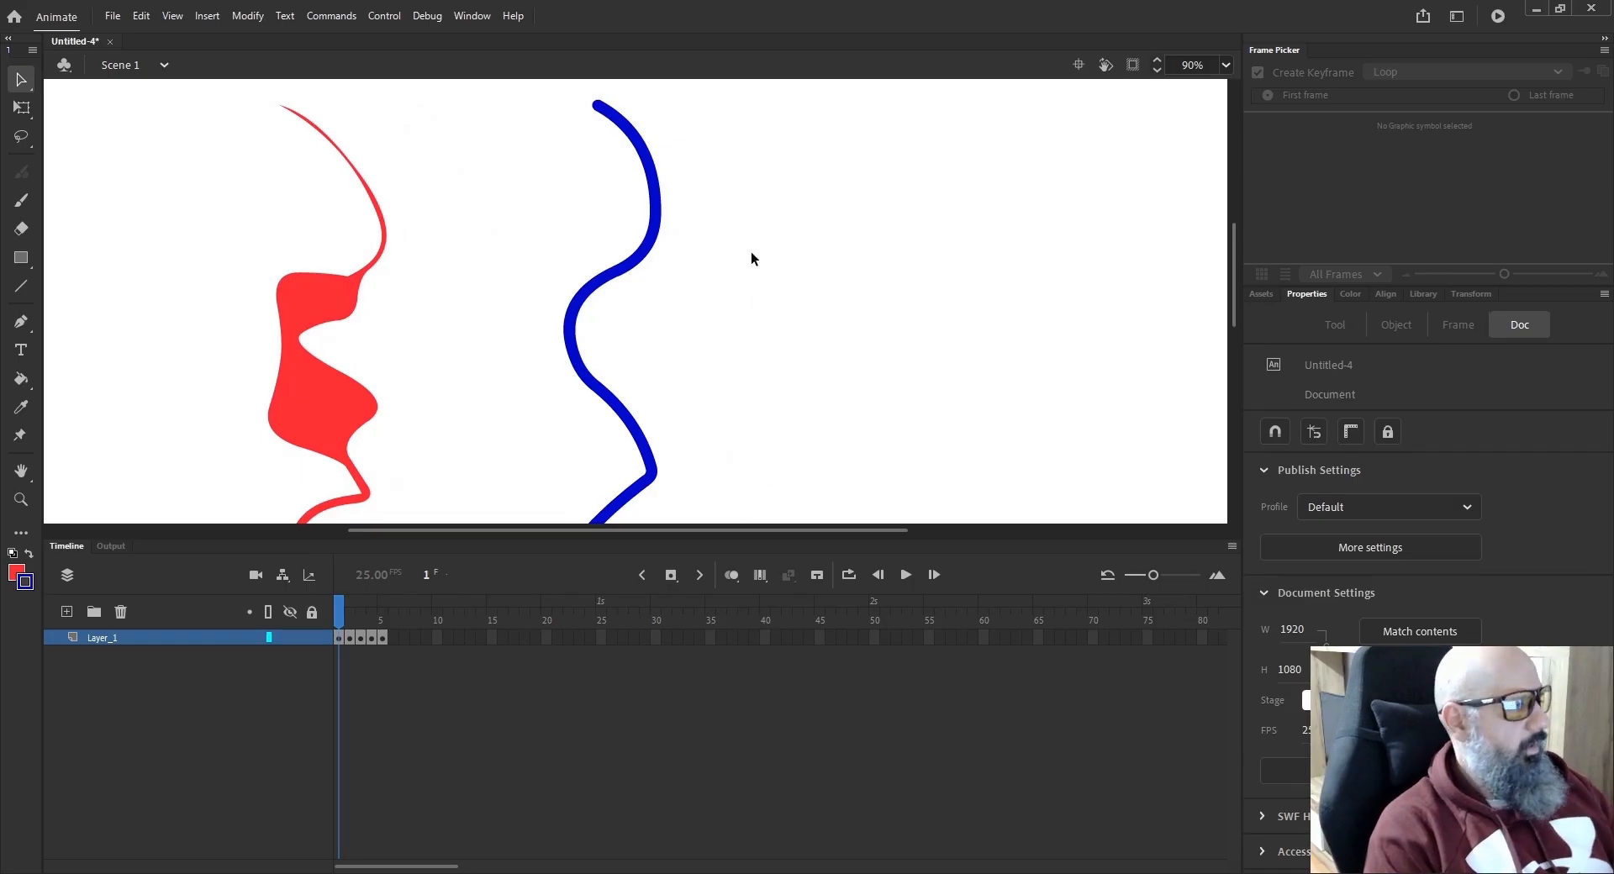
drag(592, 289, 588, 286)
key(ctrl+z)
key(ctrl+z)
key(ctrl+z)
key(ctrl+z)
key(ctrl+z)
key(ctrl+z)
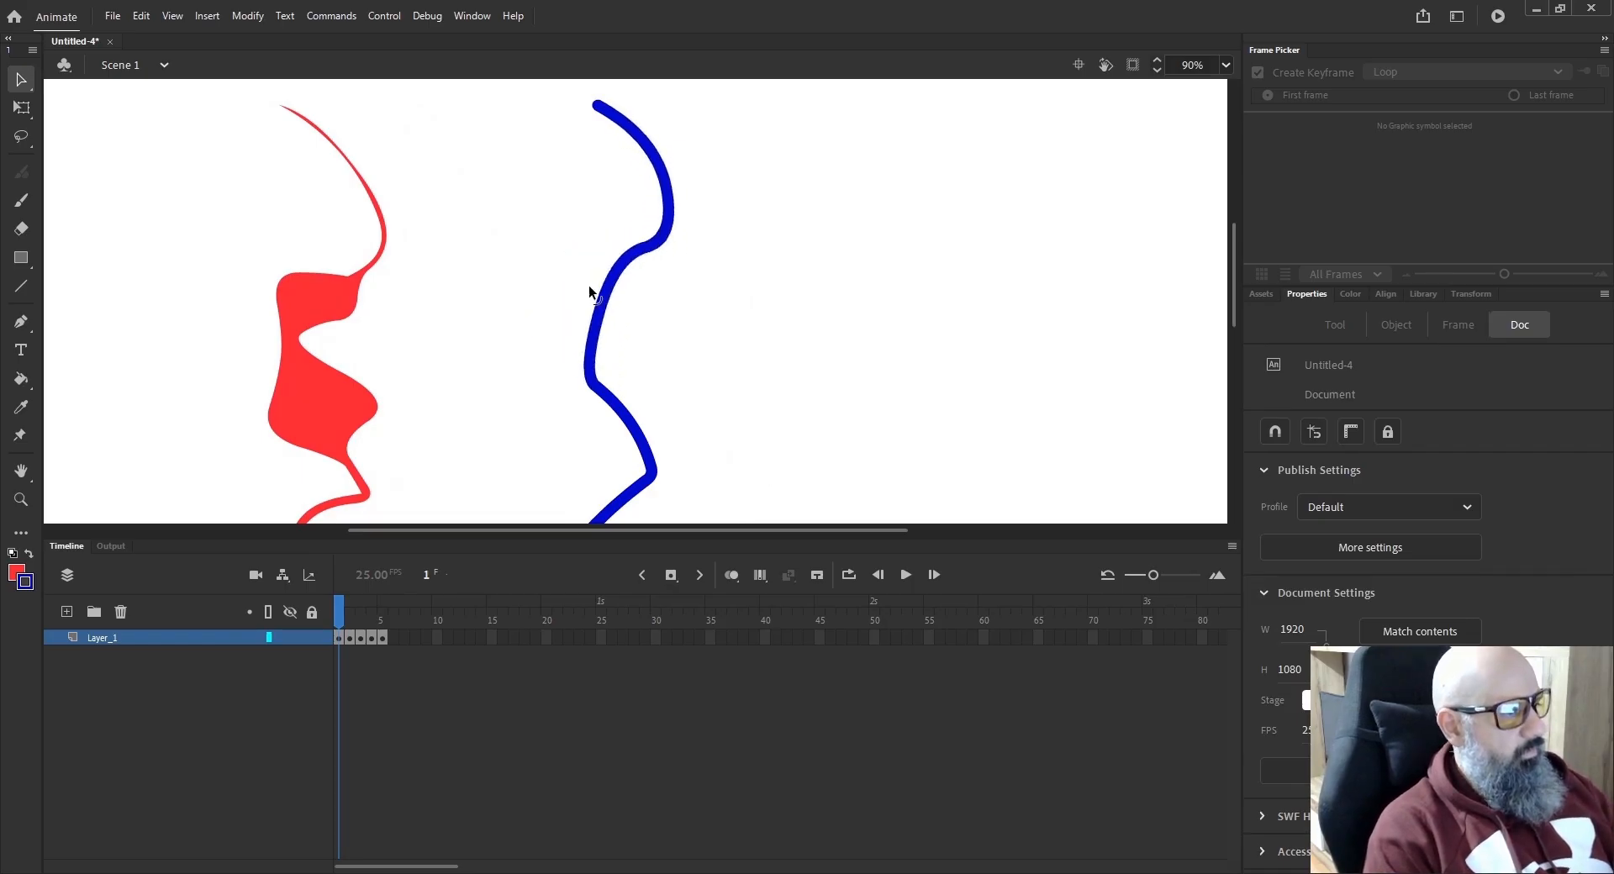
Reshape the lower curve of the blue line and pull its lower end point to the left.
key(space)
drag(572, 421, 586, 270)
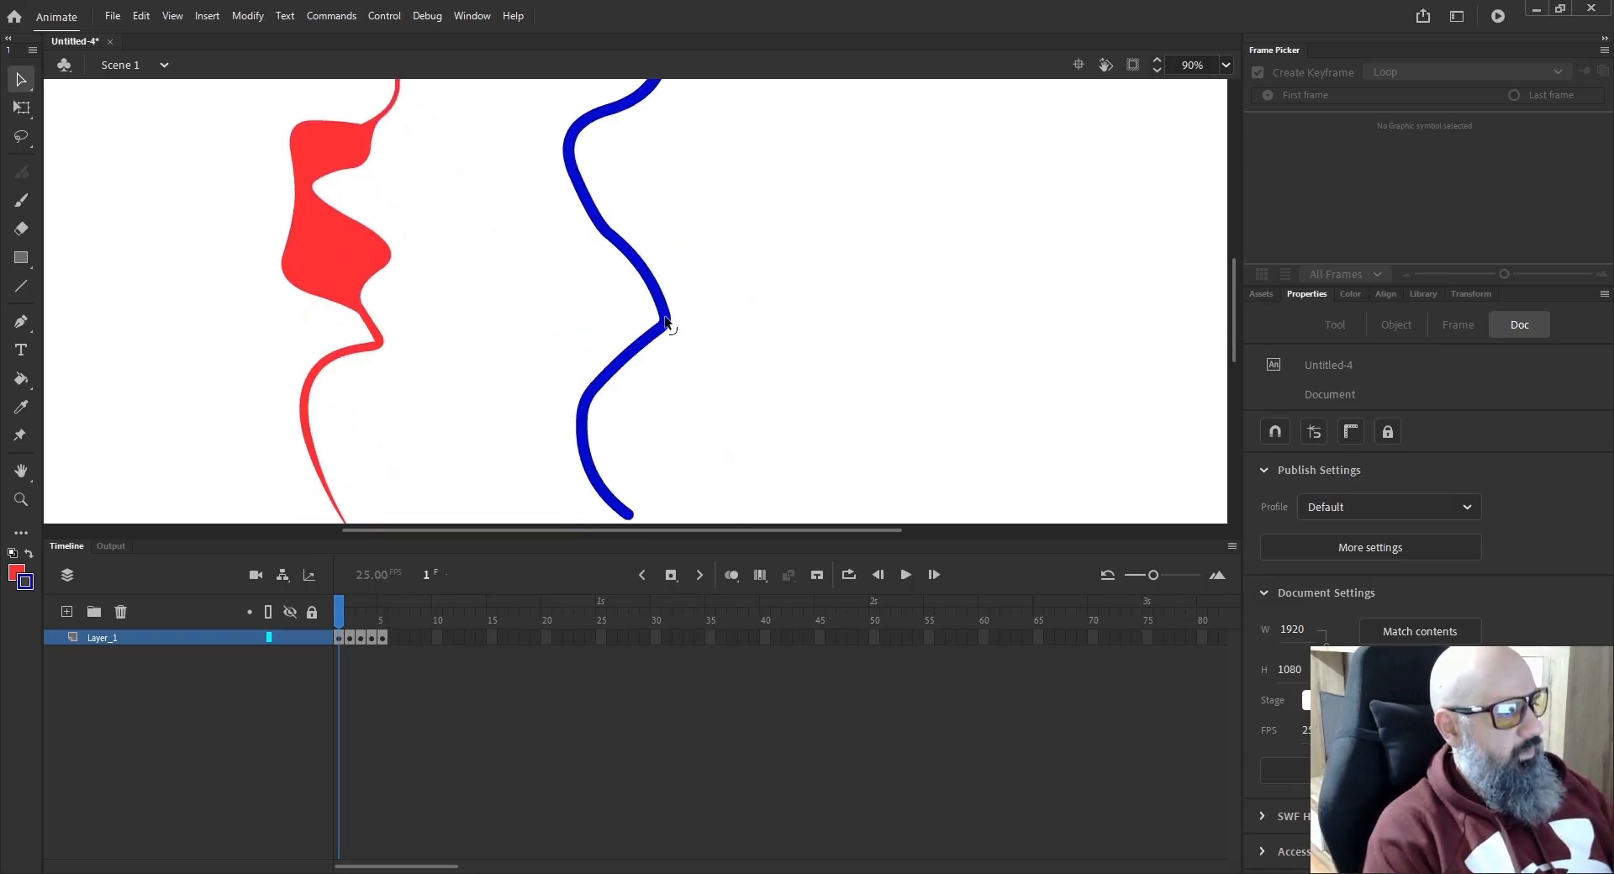
key(ctrl+z)
key(ctrl+z)
key(ctrl+z)
key(ctrl+z)
drag(568, 377, 586, 289)
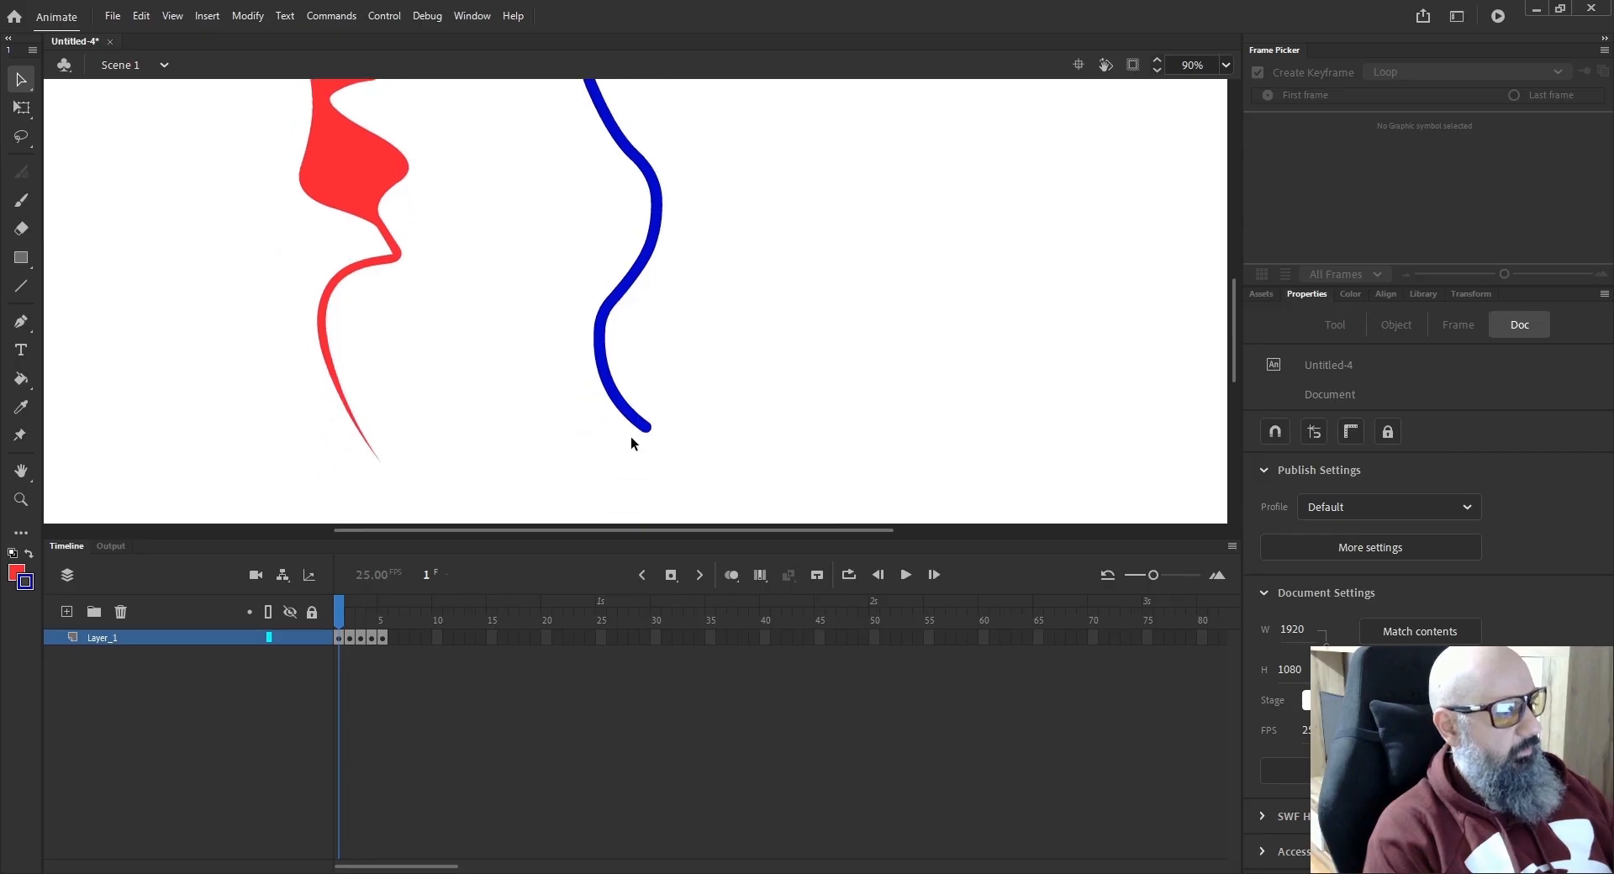
mouse_move(644, 427)
mouse_down()
mouse_move(571, 419)
mouse_move(615, 379)
mouse_up()
key(ctrl+z)
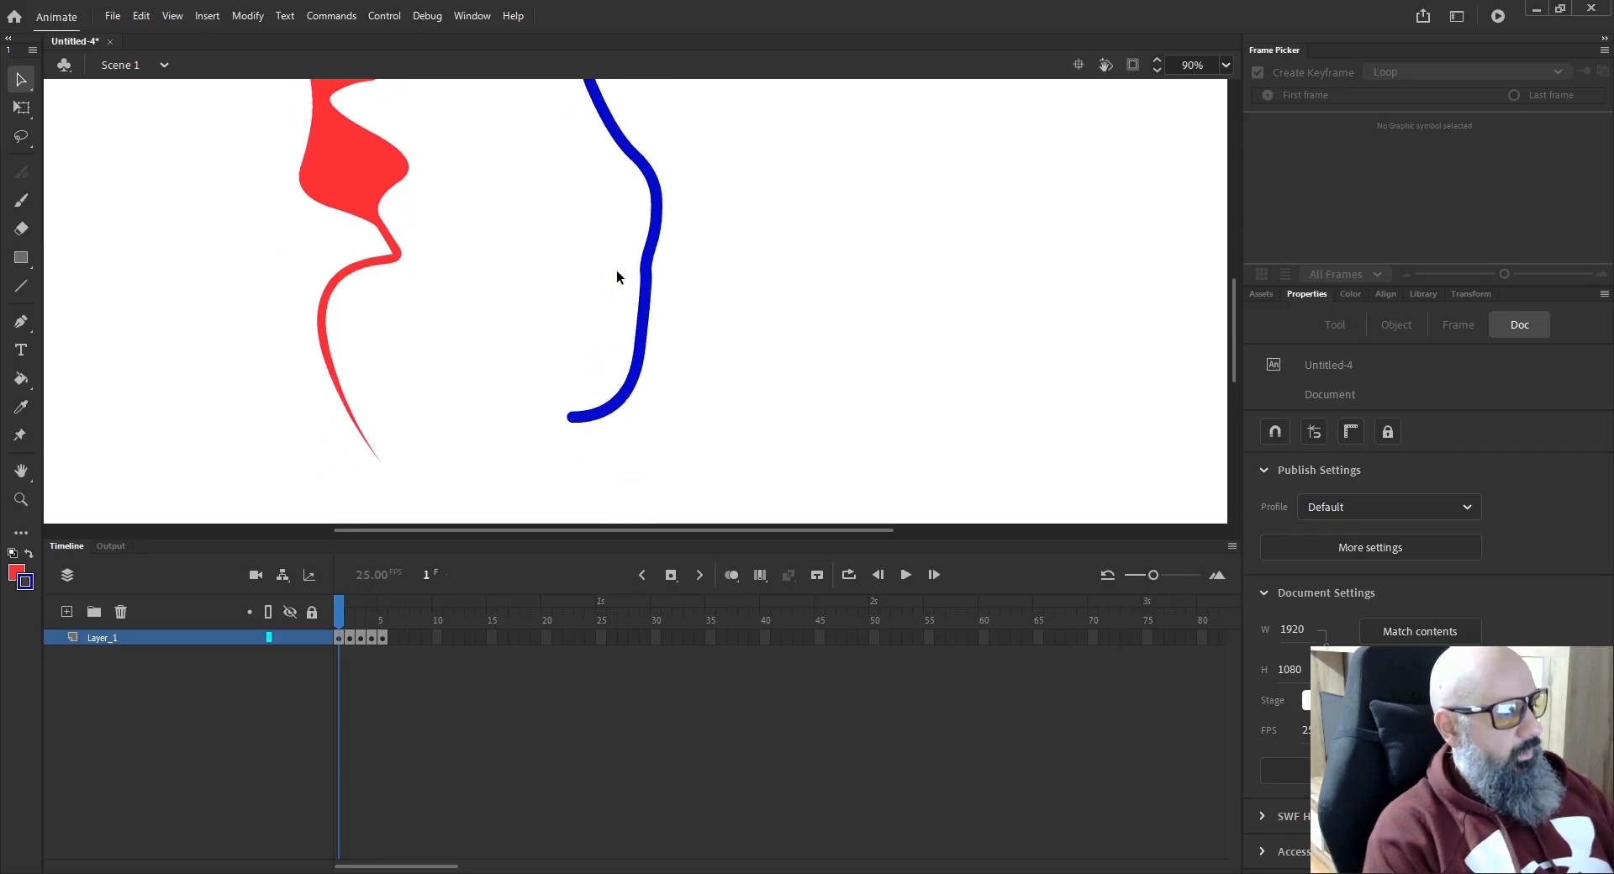
Bend the middle segments of the blue line into tighter zigzag curves.
key(space)
drag(627, 199, 614, 307)
key(ctrl+z)
key(ctrl+z)
key(ctrl+z)
key(ctrl+z)
key(ctrl+z)
key(ctrl+z)
key(ctrl+z)
key(ctrl+z)
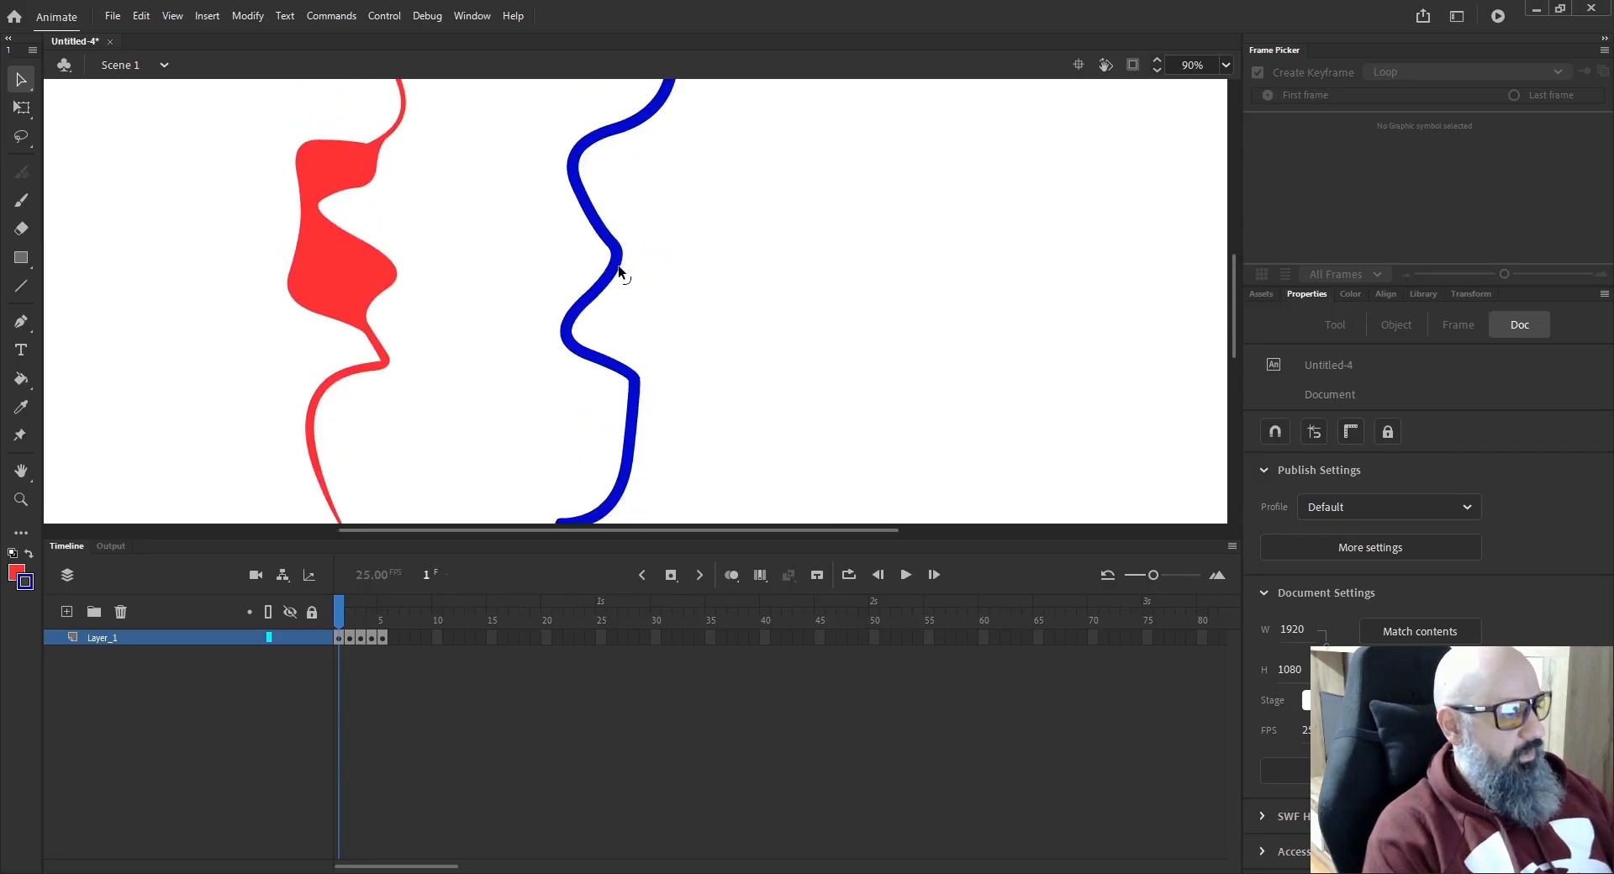
Delete the distorted red line and the blue line from the stage.
key(ctrl+minus)
key(space)
drag(437, 210, 422, 214)
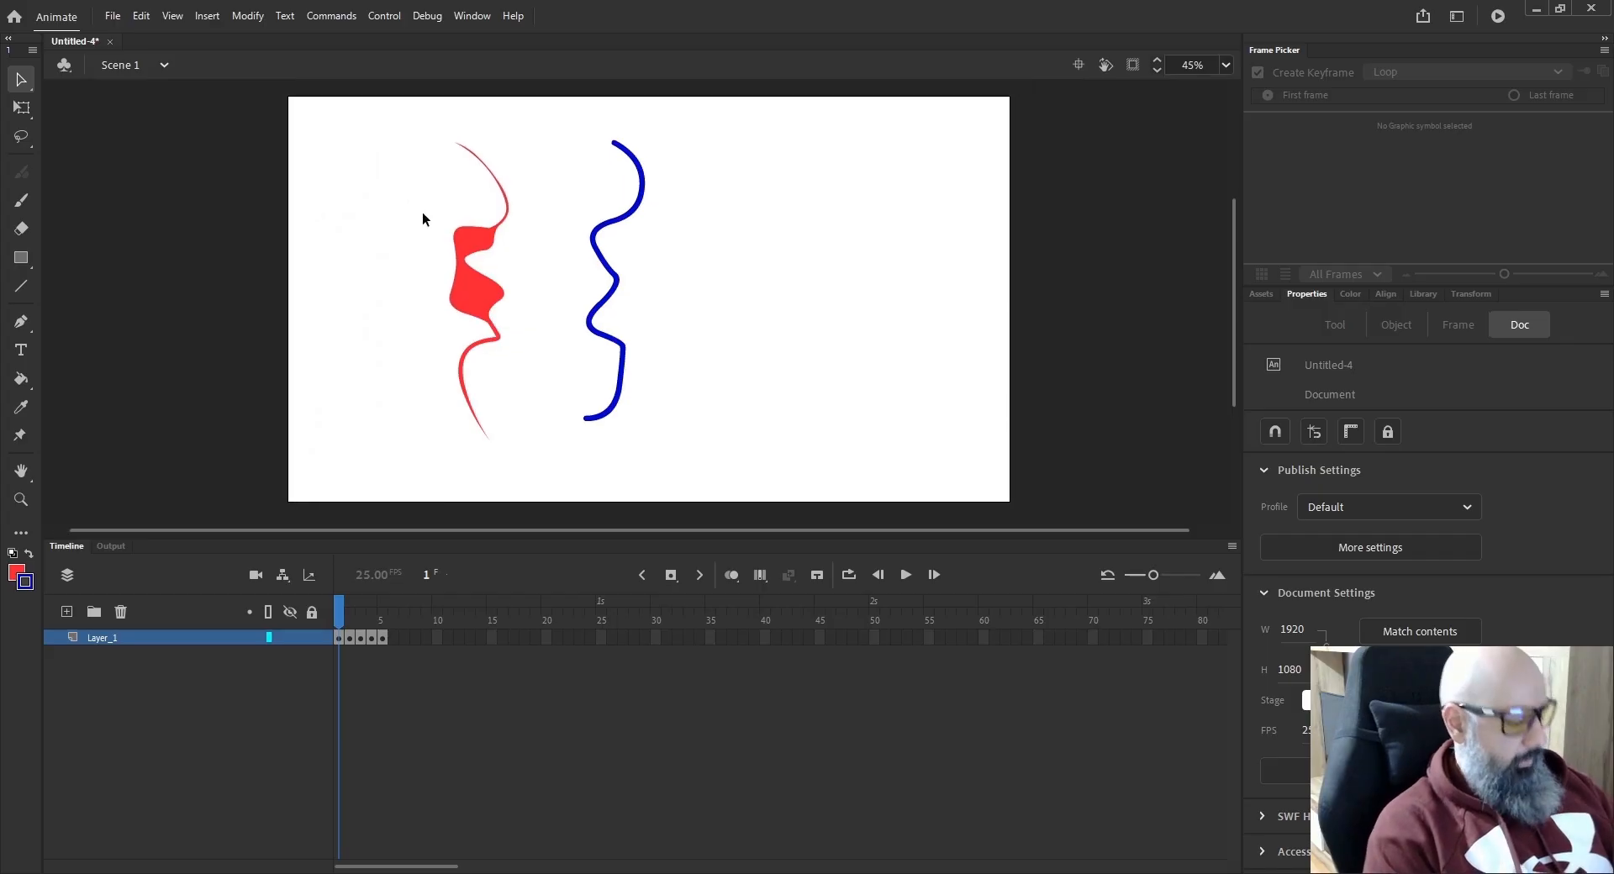
click(461, 296)
key(Delete)
click(592, 328)
key(Delete)
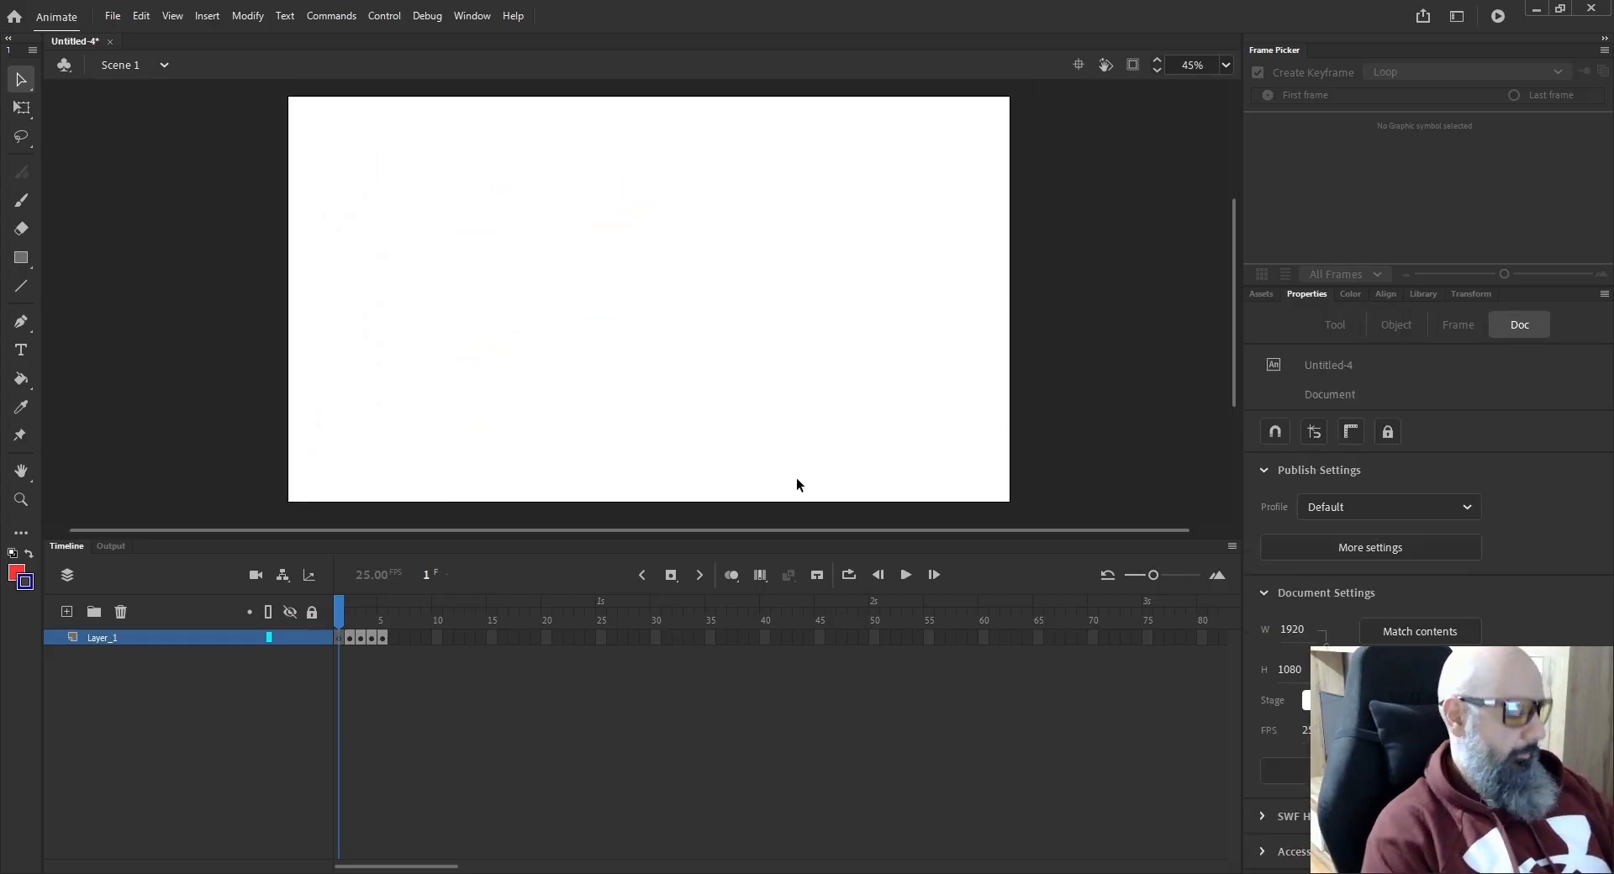
Turn on Object Drawing mode for the Classic Brush and paint a red spiral with a small circle outline to its right.
key(b)
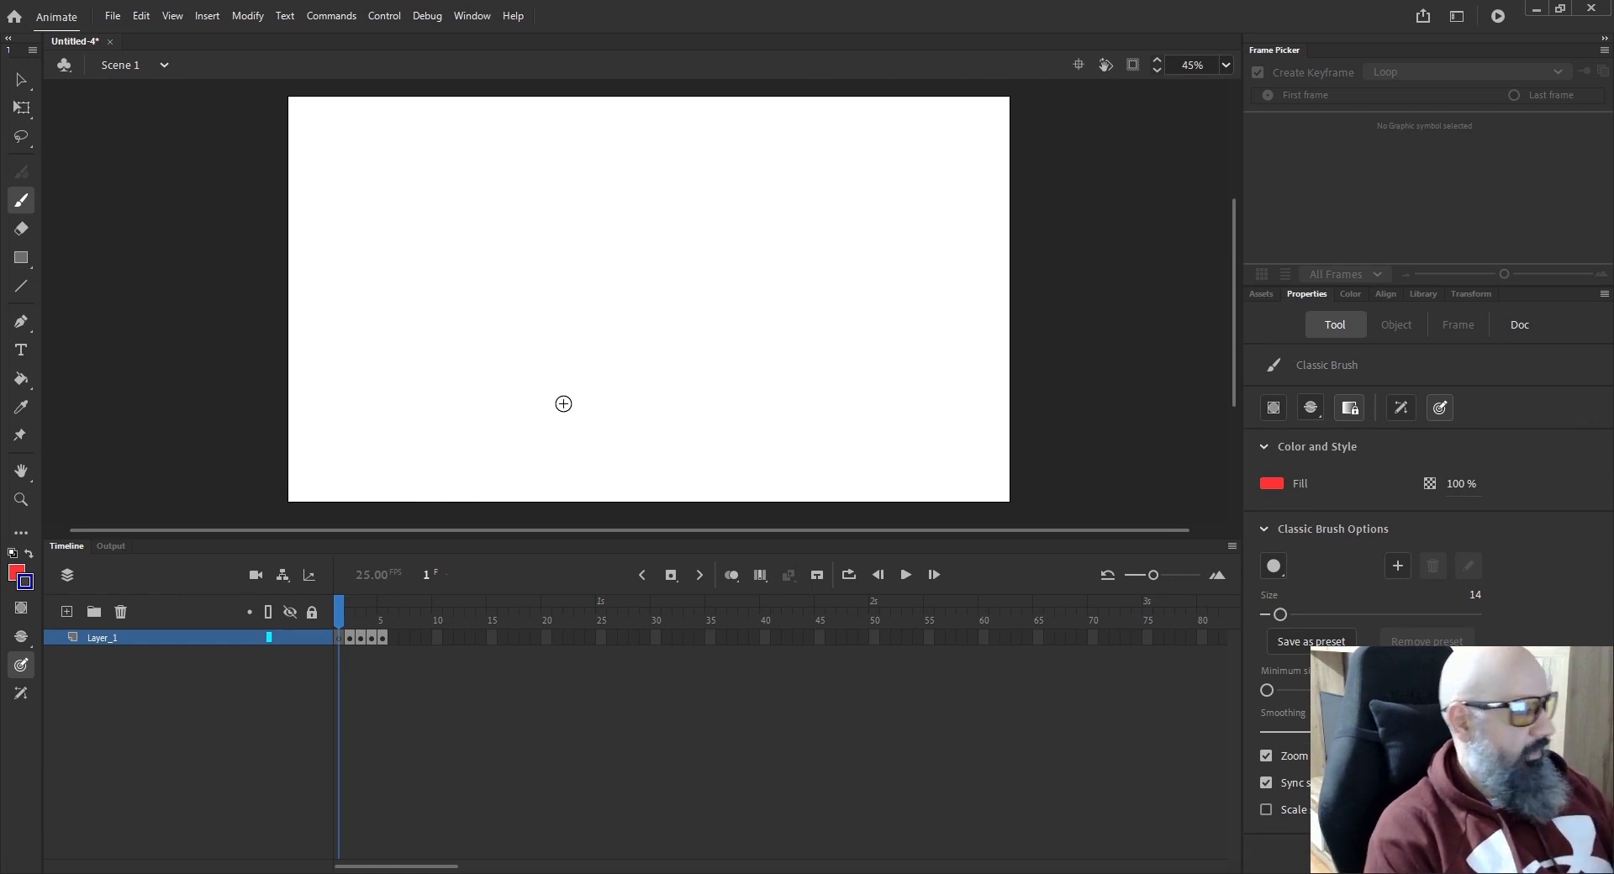
key(space)
drag(442, 284, 461, 287)
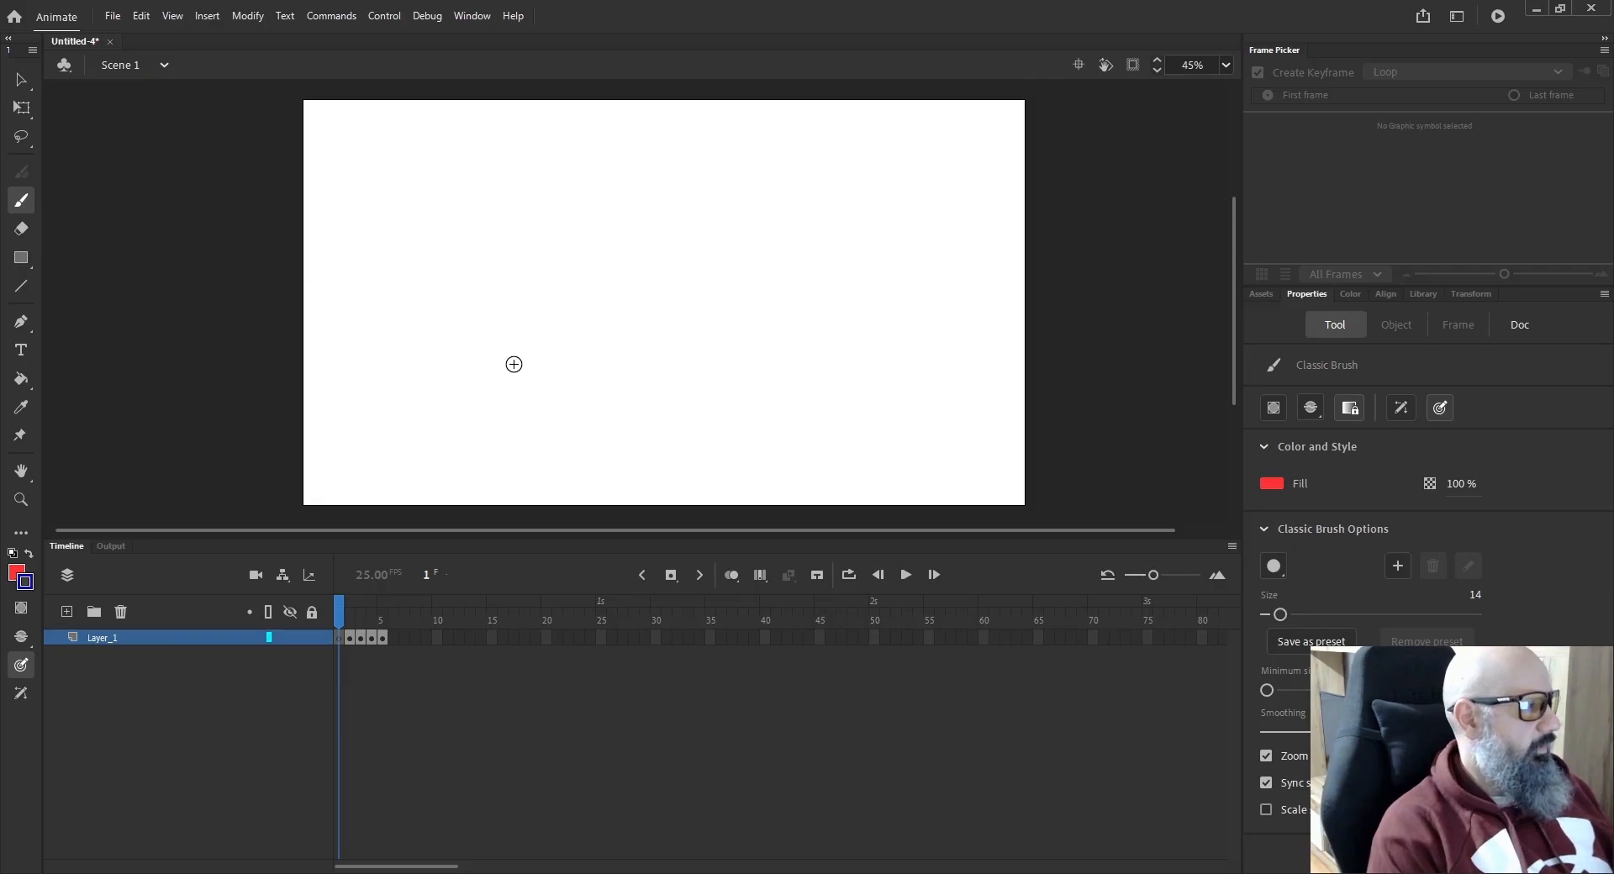
click(21, 608)
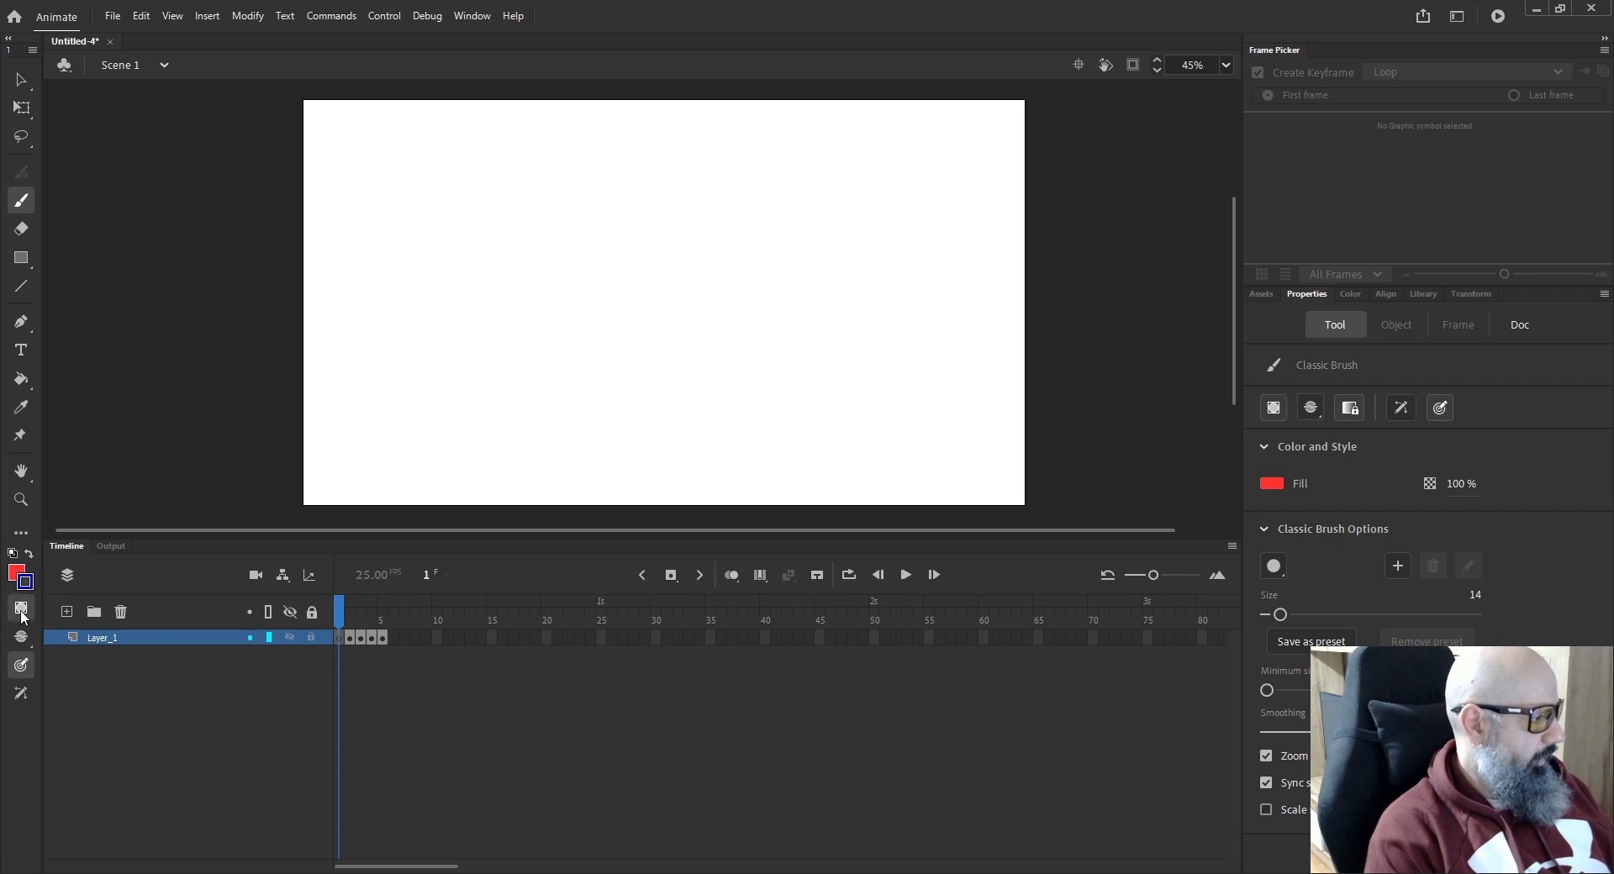
mouse_move(536, 189)
mouse_down()
mouse_move(558, 200)
mouse_move(494, 243)
mouse_move(530, 261)
mouse_up()
mouse_move(696, 223)
mouse_down()
mouse_move(716, 289)
mouse_move(699, 223)
mouse_up()
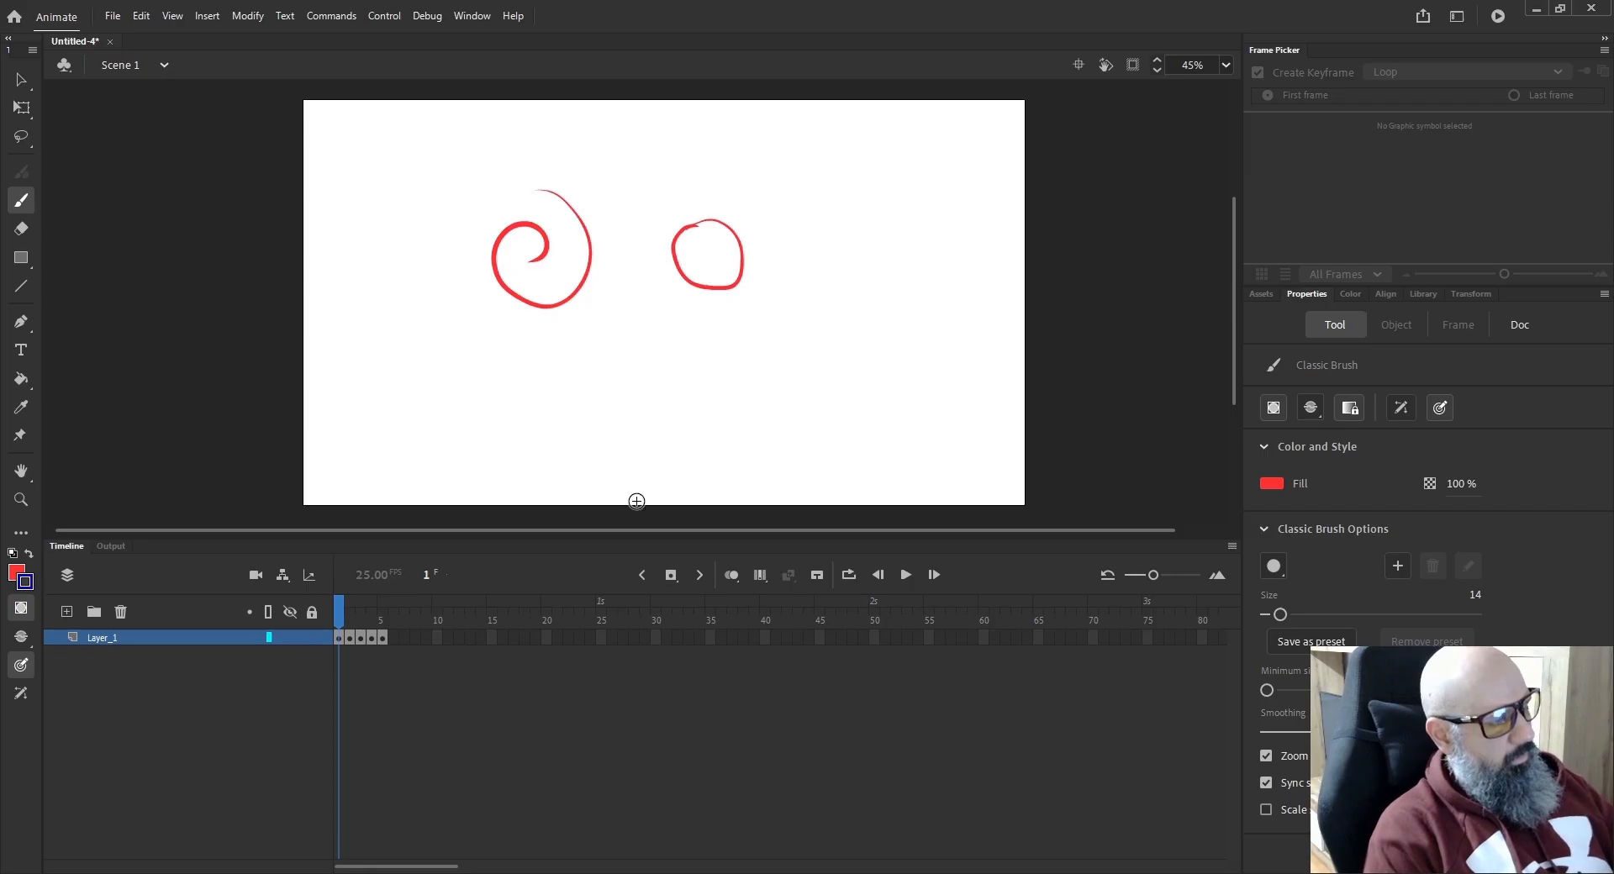
Select the spiral and the circle in turn as separate drawing objects, and move the spiral up and left to about X 407, Y 180.
key(v)
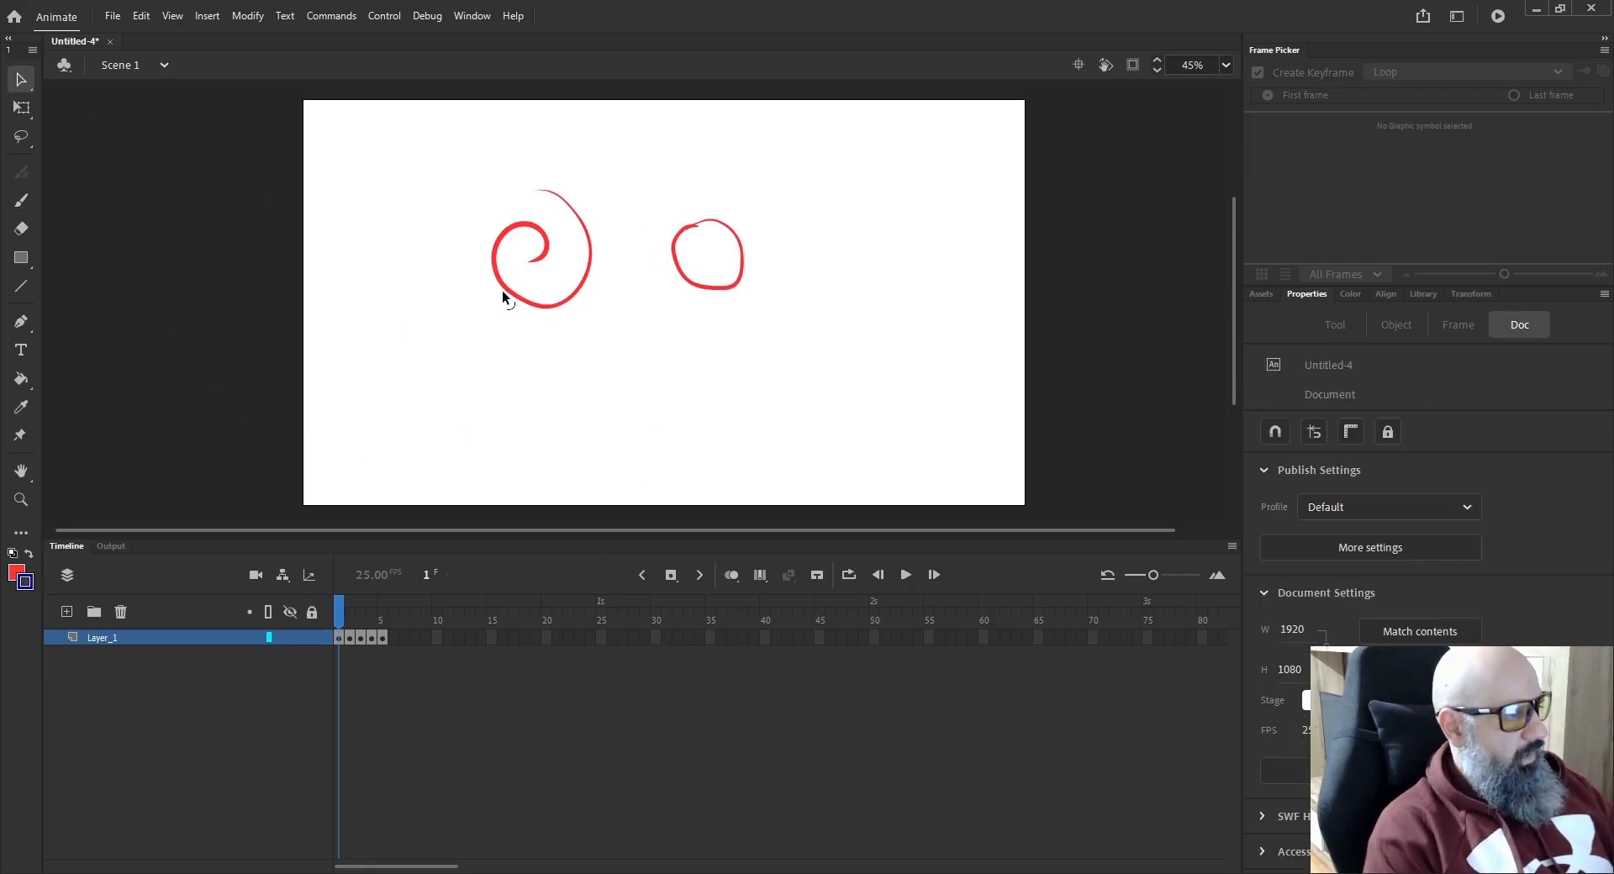
click(518, 307)
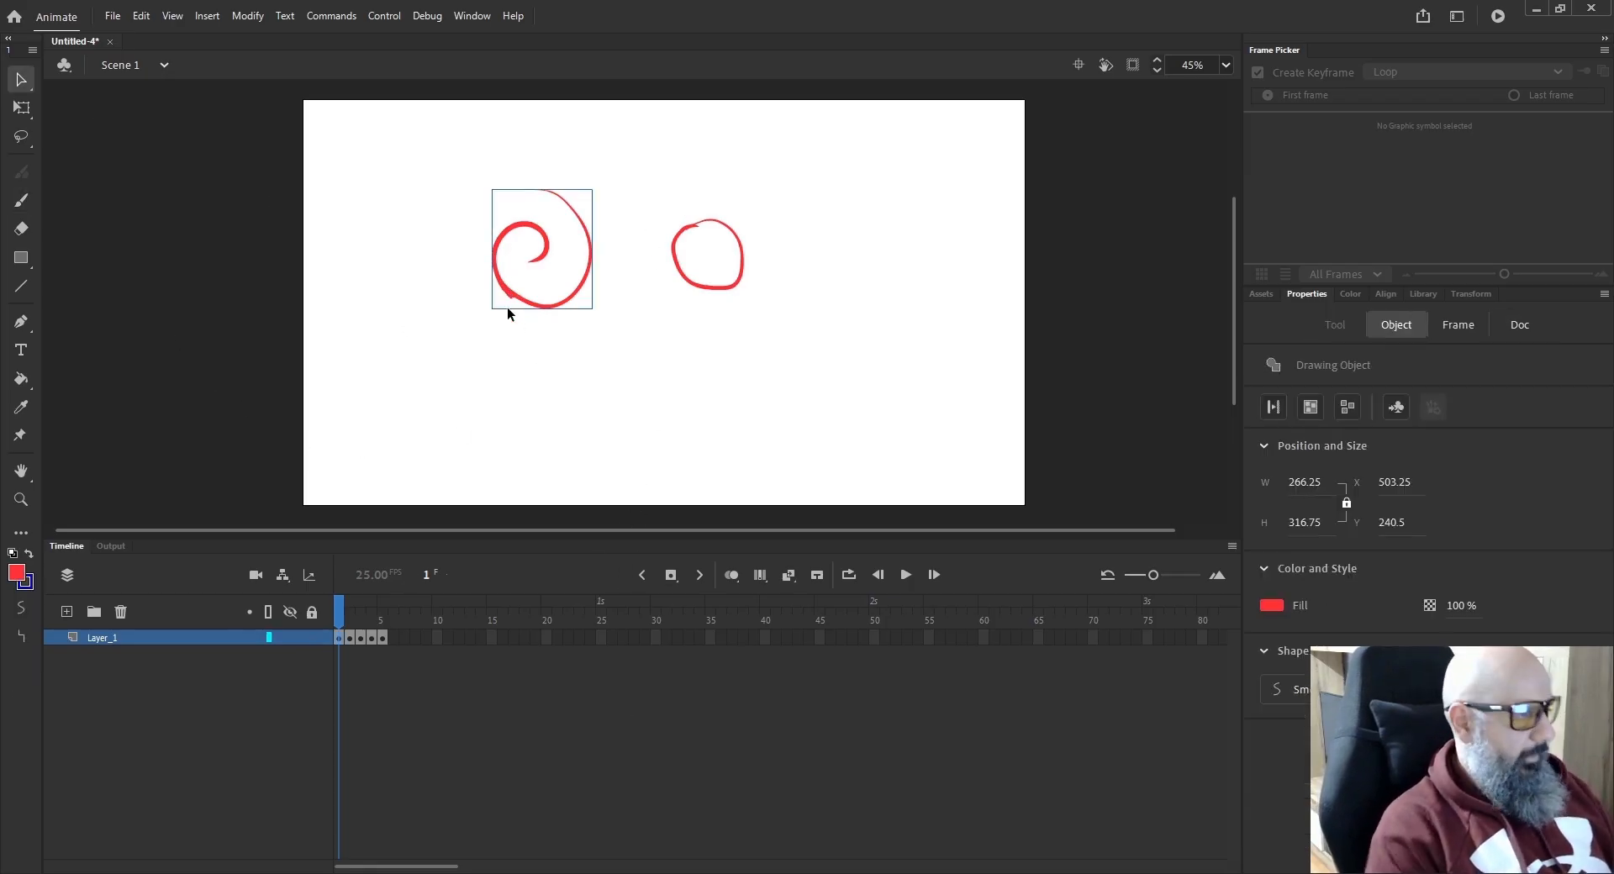
click(673, 264)
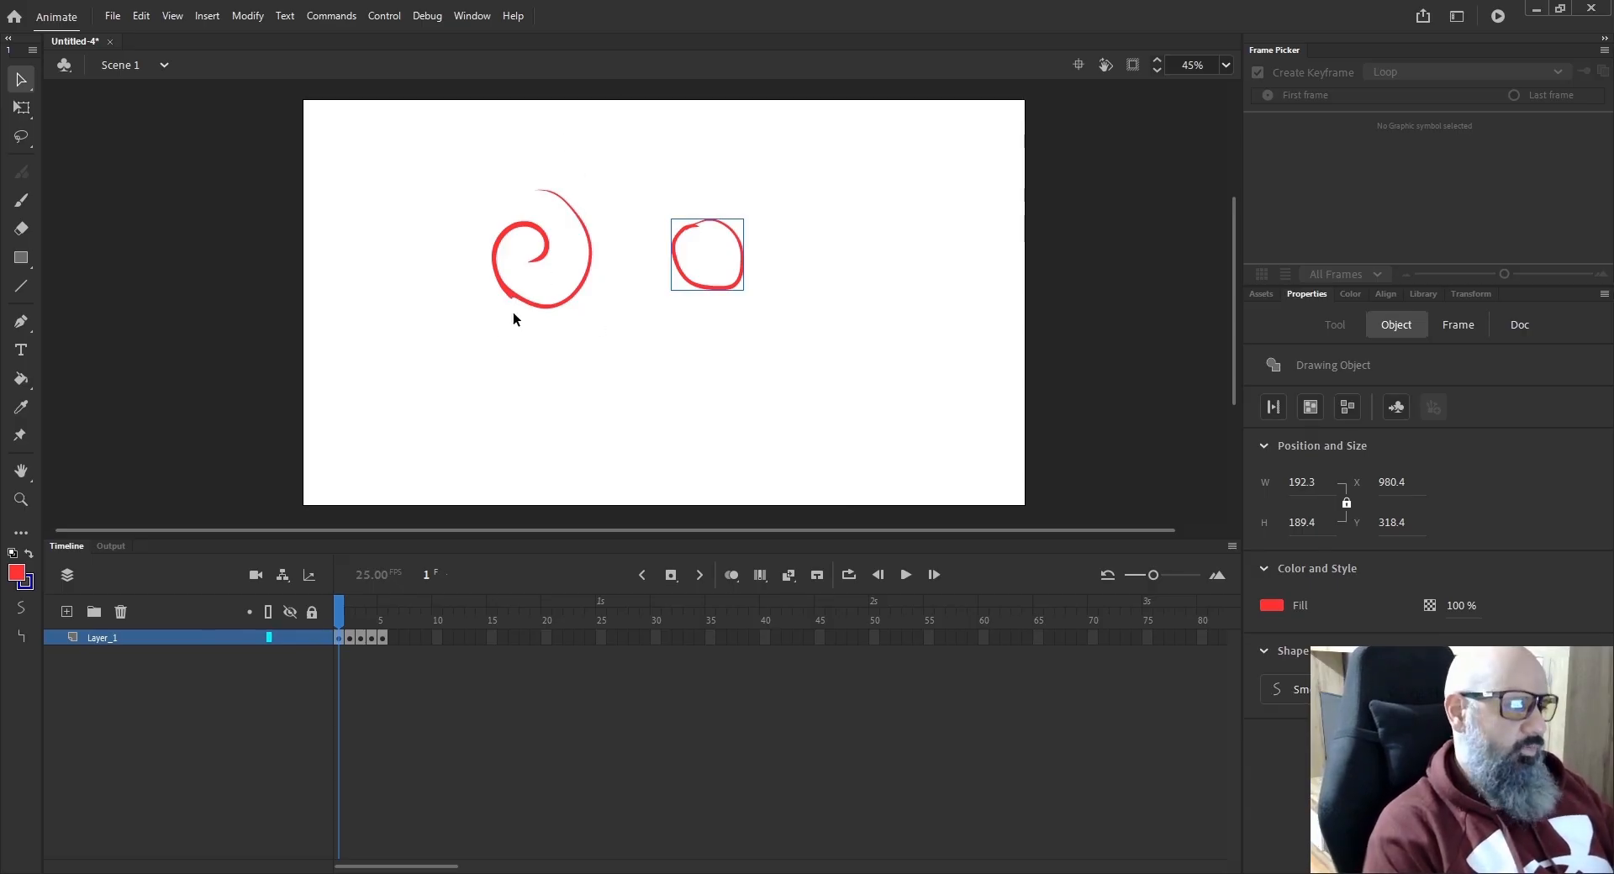
click(498, 295)
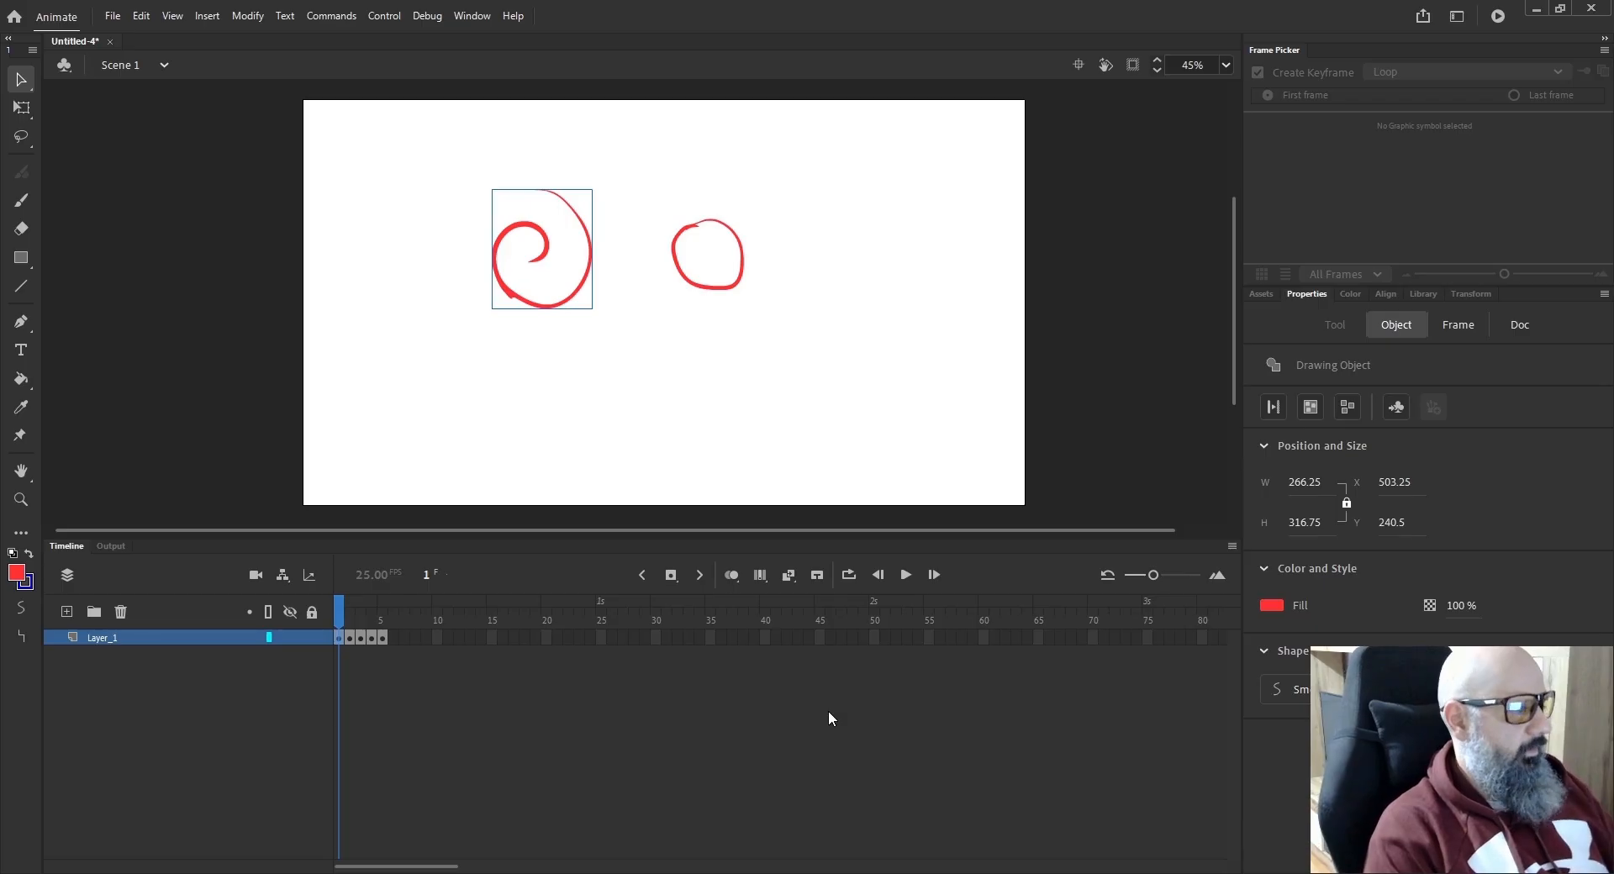
mouse_move(515, 301)
mouse_down()
mouse_move(466, 255)
mouse_move(520, 375)
mouse_move(471, 266)
mouse_move(480, 249)
mouse_up()
Open the spiral drawing object for editing, erase the inner end of its stroke, and return to Scene 1.
key(ctrl+=)
double_click(560, 378)
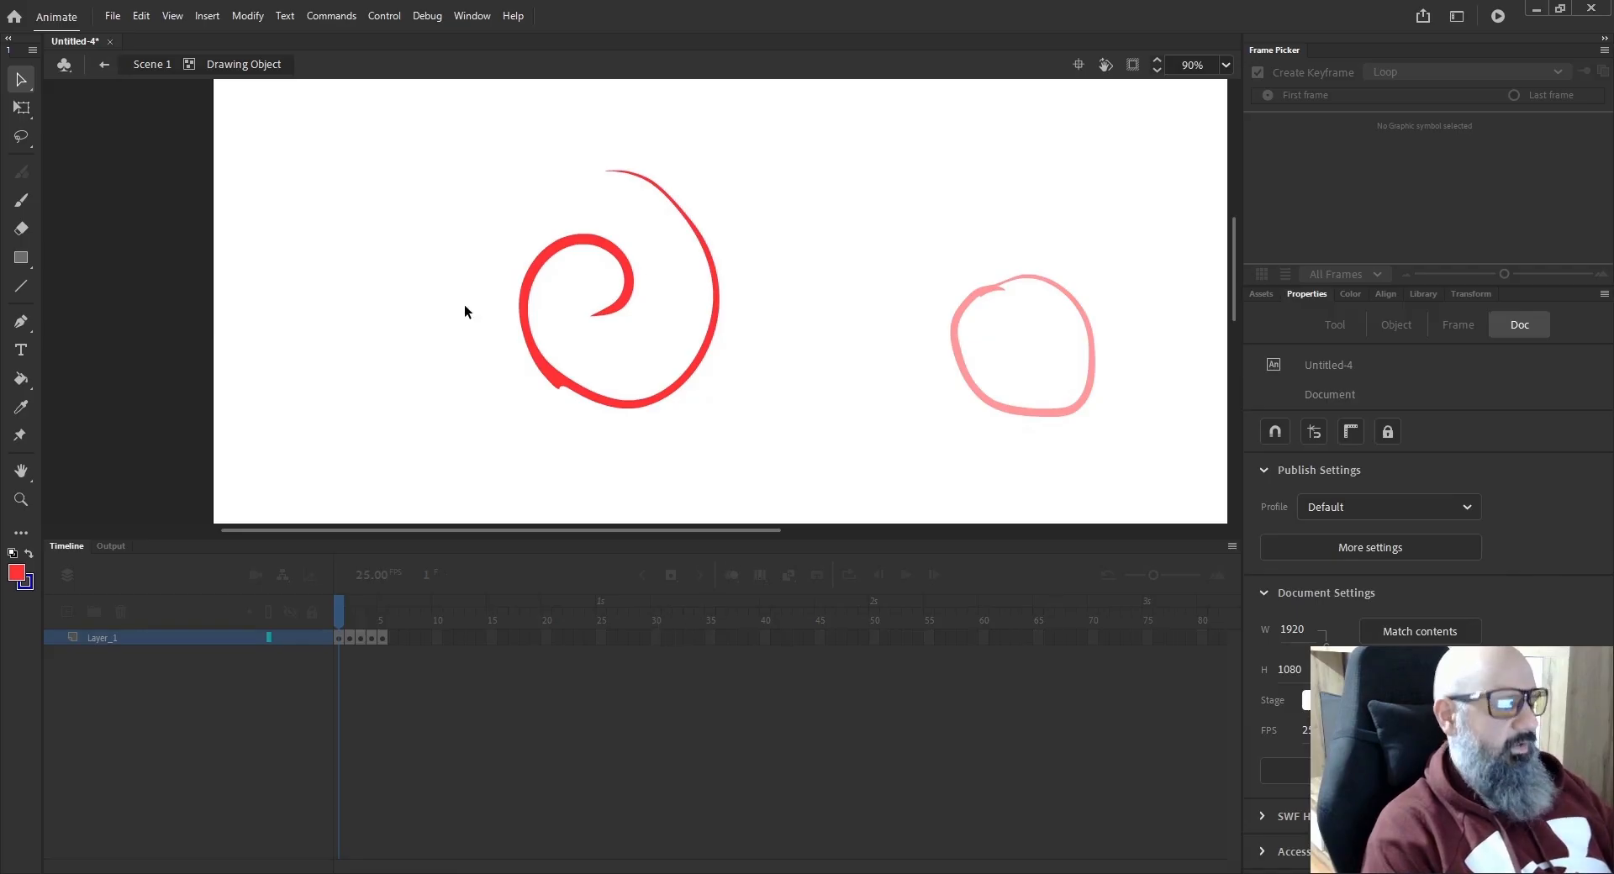
key(e)
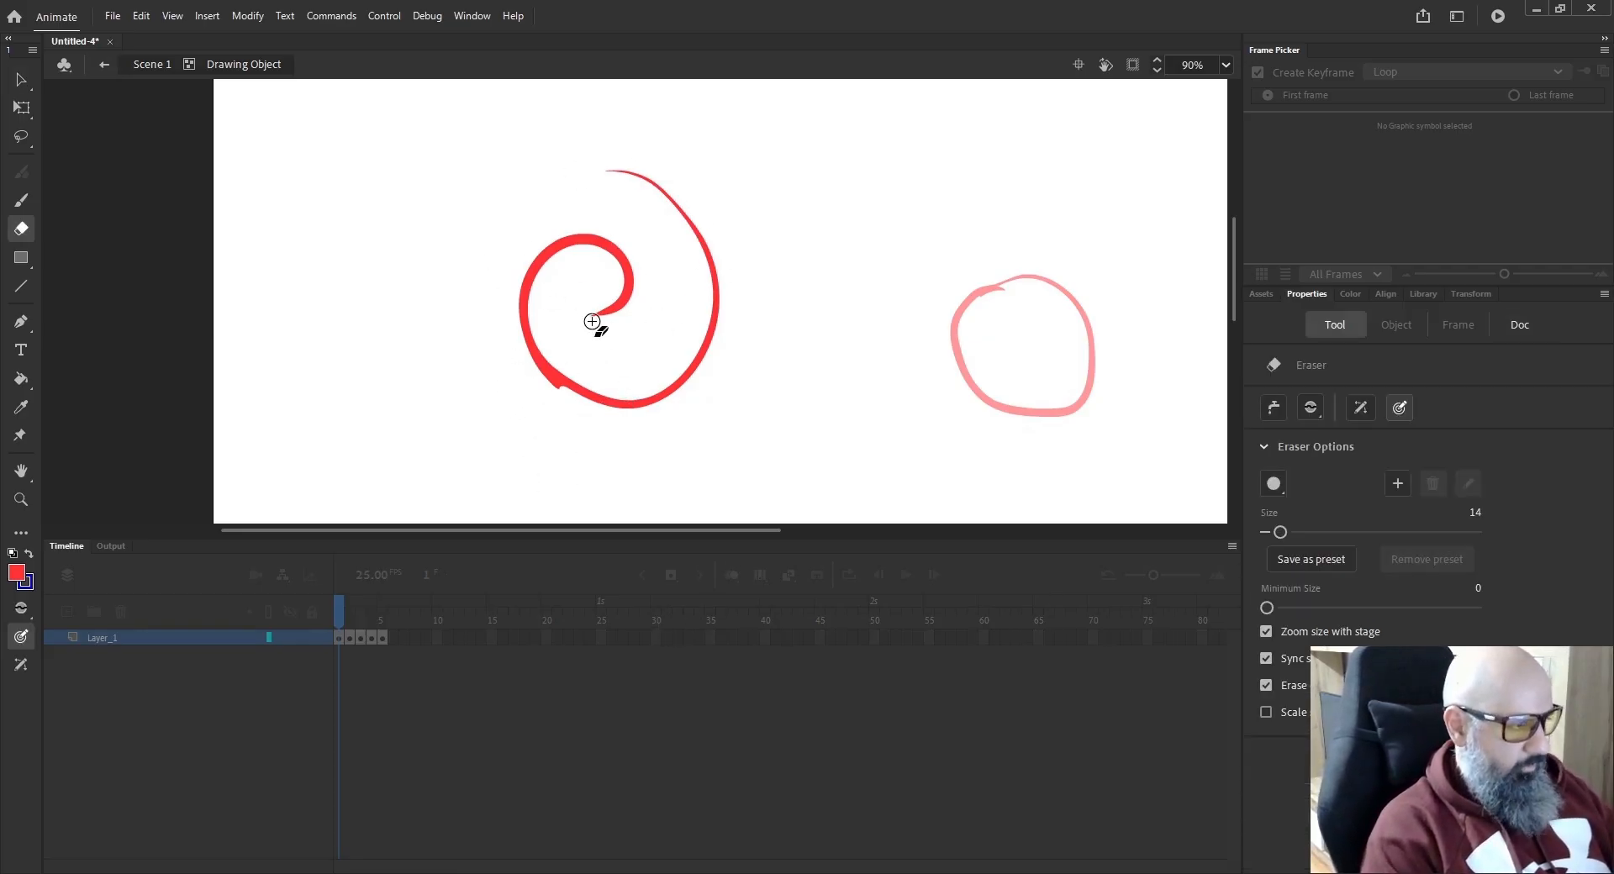
mouse_move(586, 307)
mouse_down()
mouse_move(620, 303)
mouse_move(603, 308)
mouse_up()
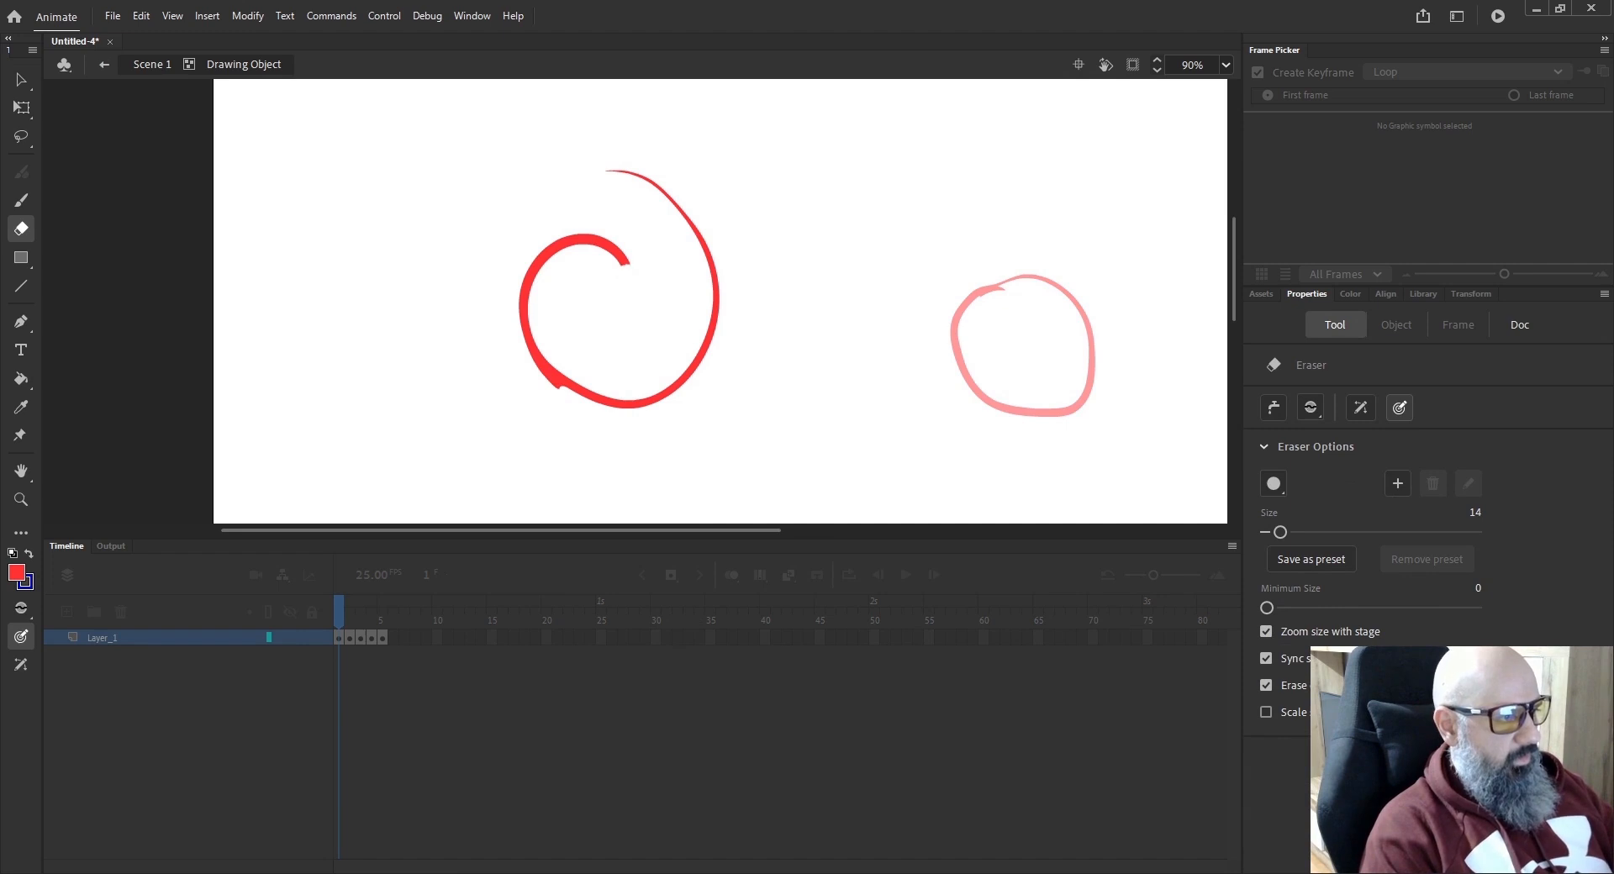
key(v)
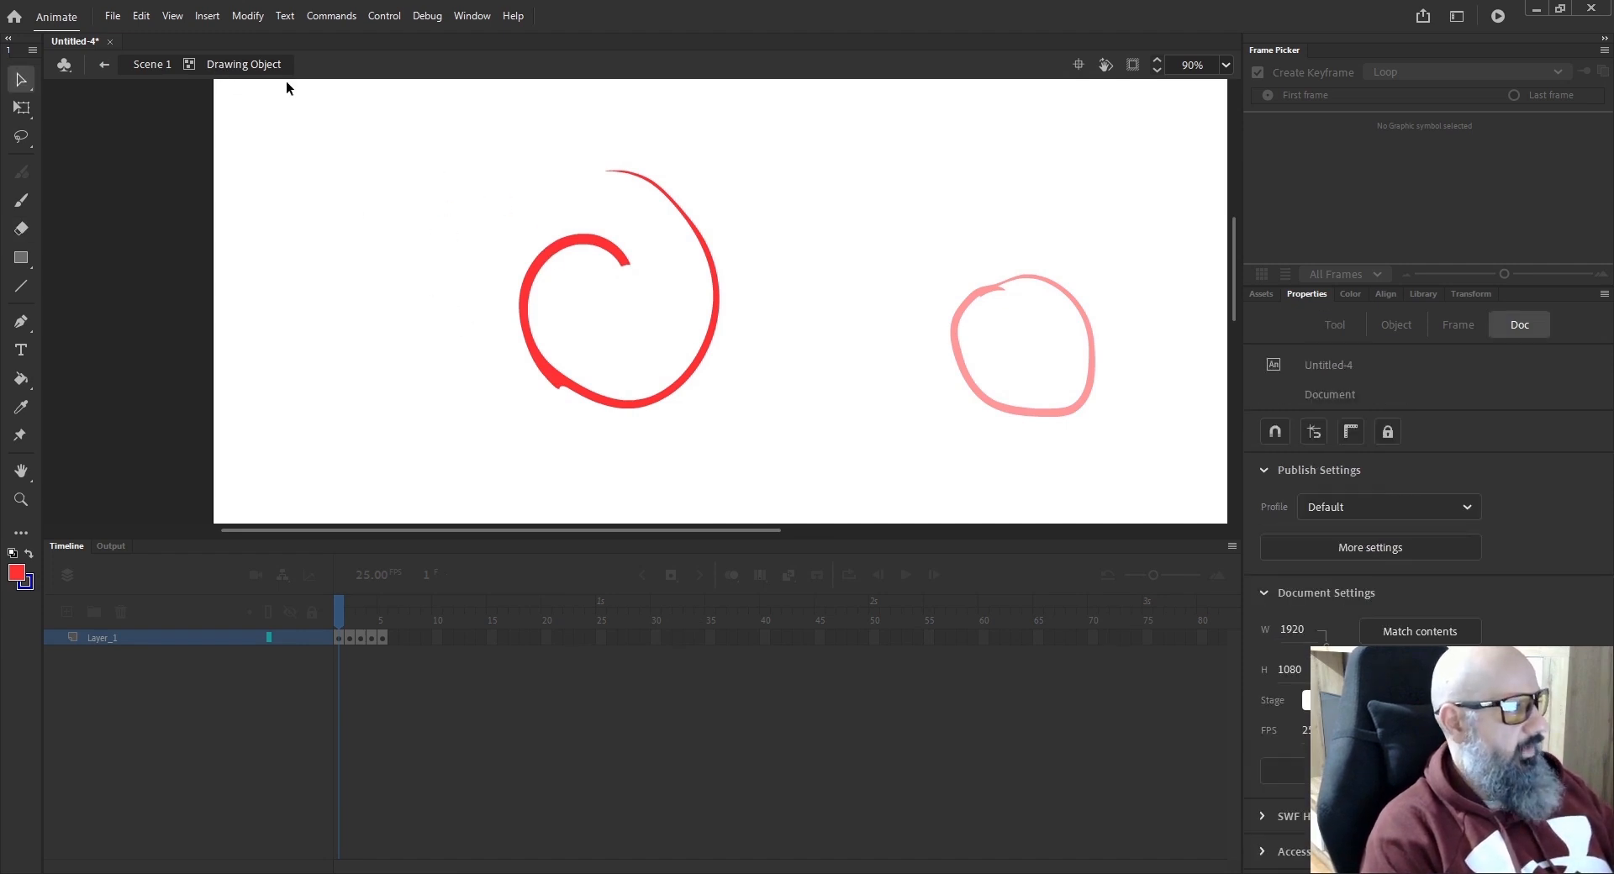
double_click(225, 97)
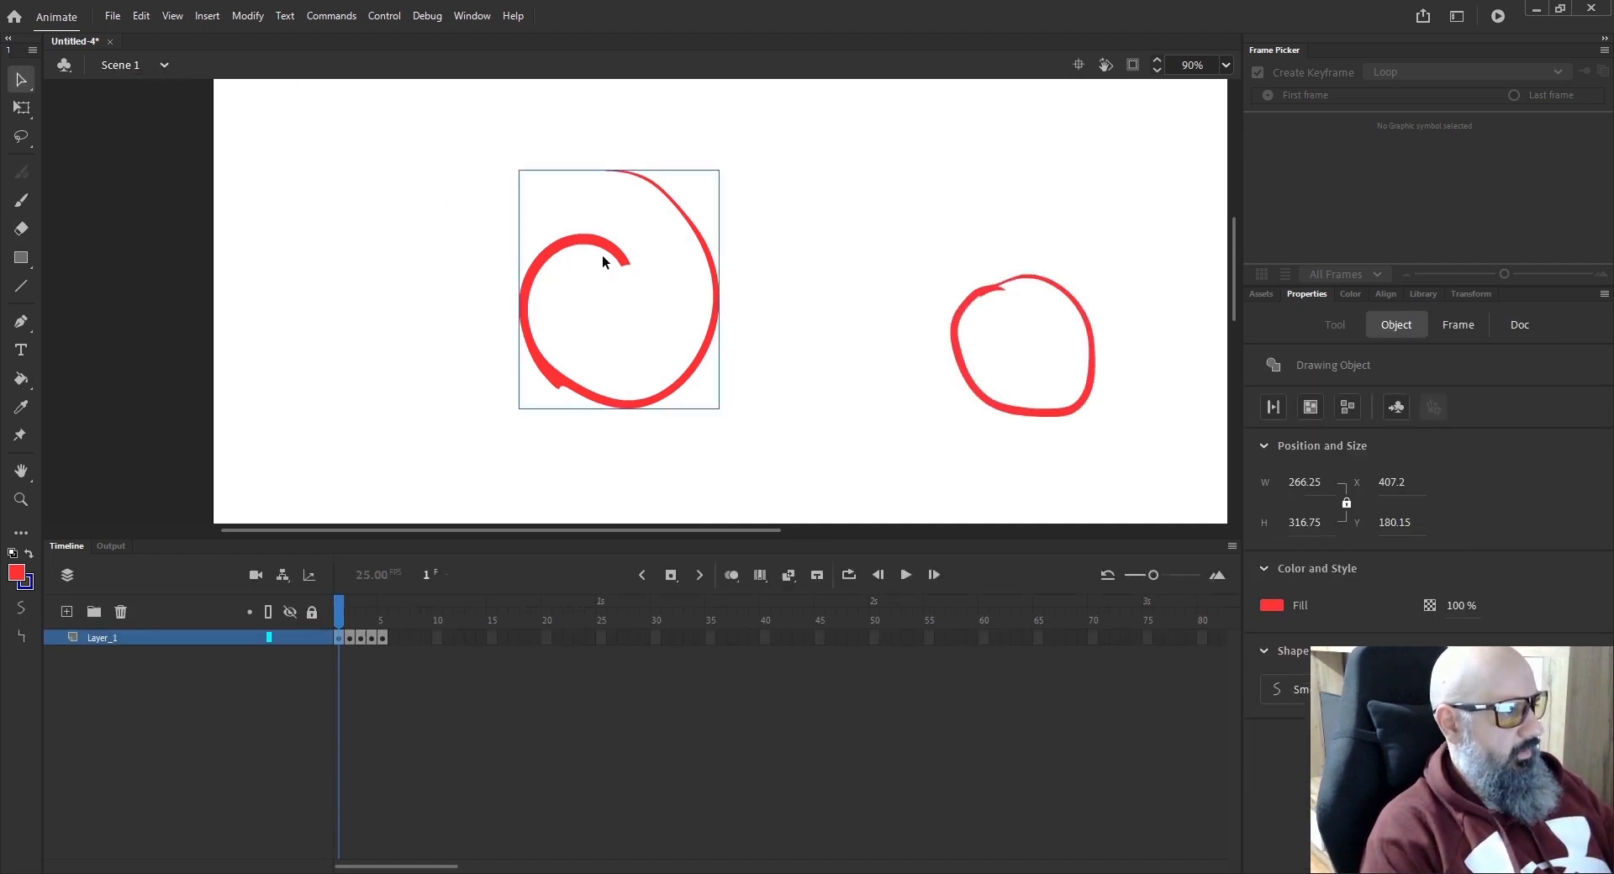
Move the spiral drawing object to about X 293, Y 169 and the circle object to about X 676, Y 238.
mouse_move(532, 335)
mouse_down()
mouse_move(533, 350)
mouse_move(476, 311)
mouse_move(446, 327)
mouse_up()
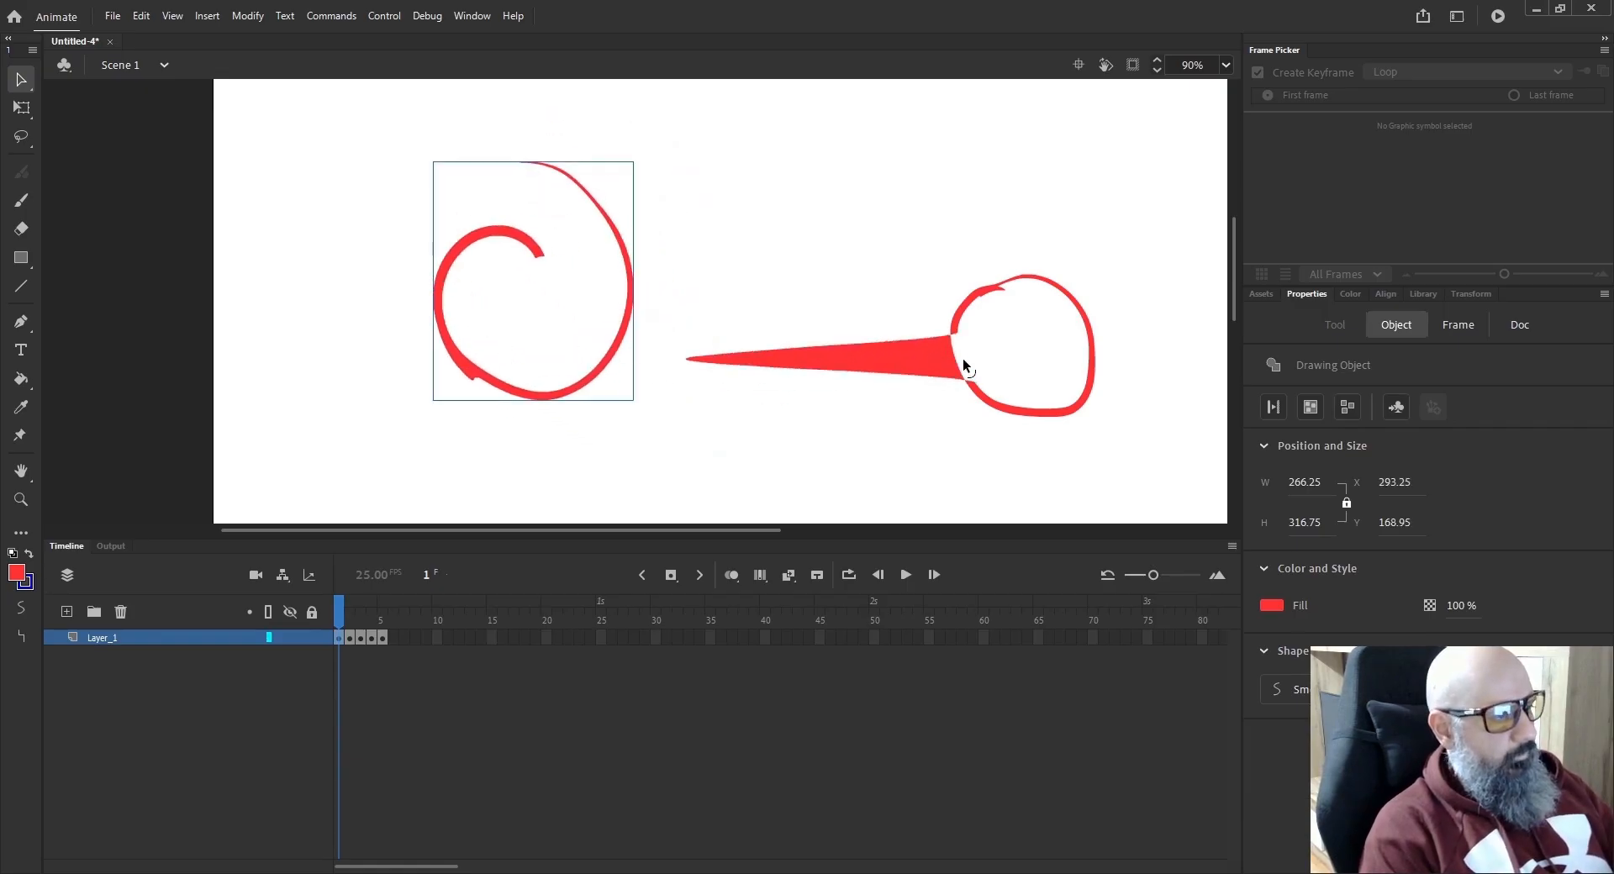
drag(962, 358, 768, 350)
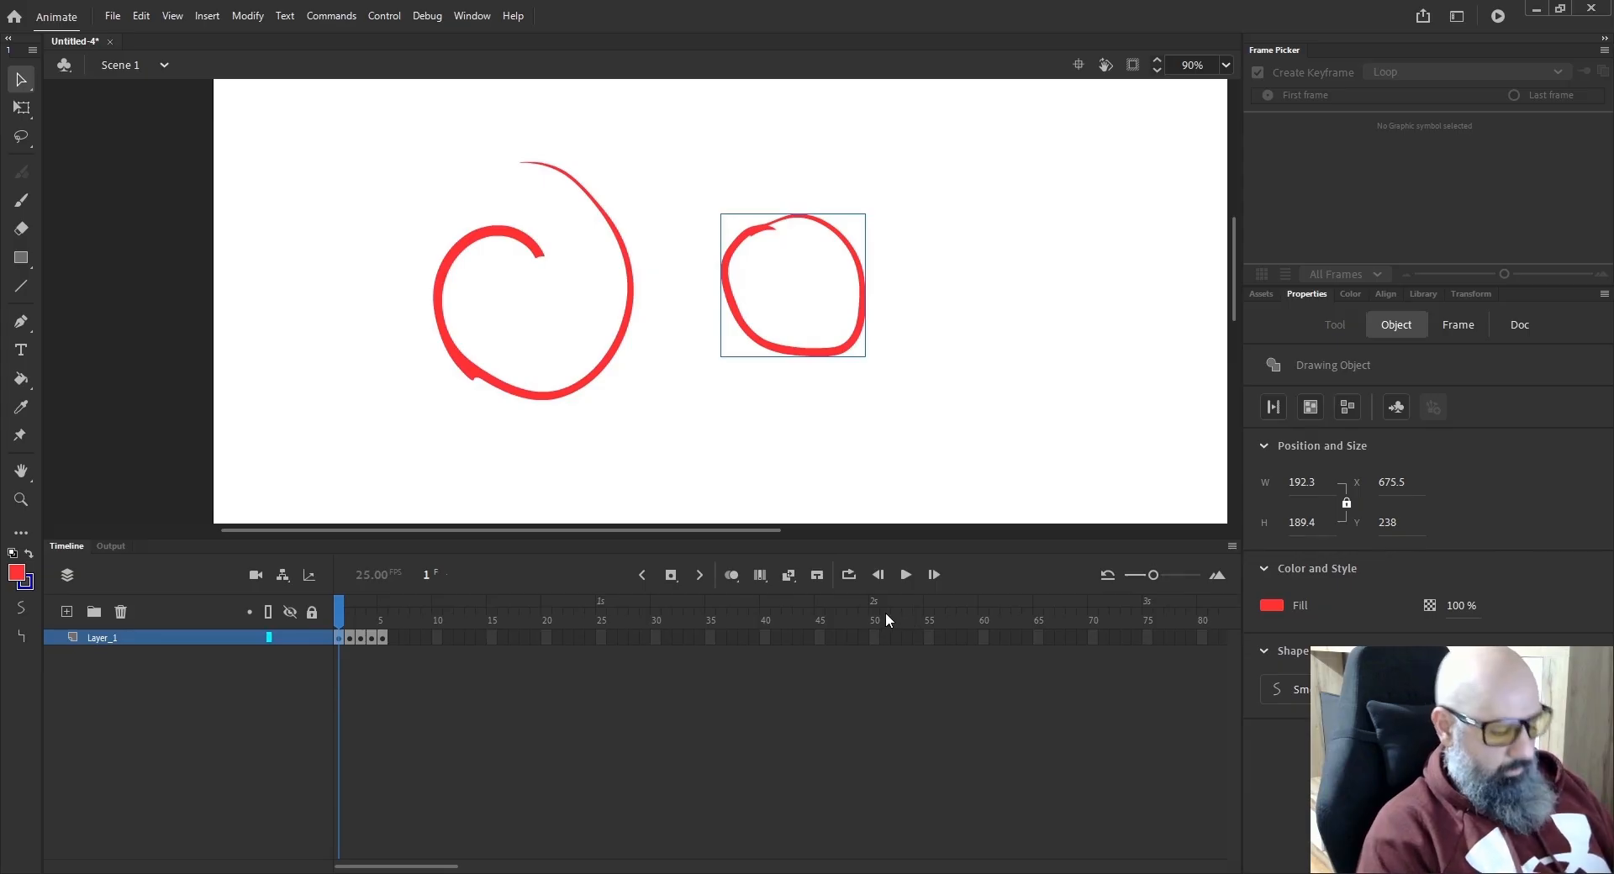
Paint a red wavy vertical line right of the circle with the Classic Brush, with Object Drawing mode off.
key(ctrl+minus)
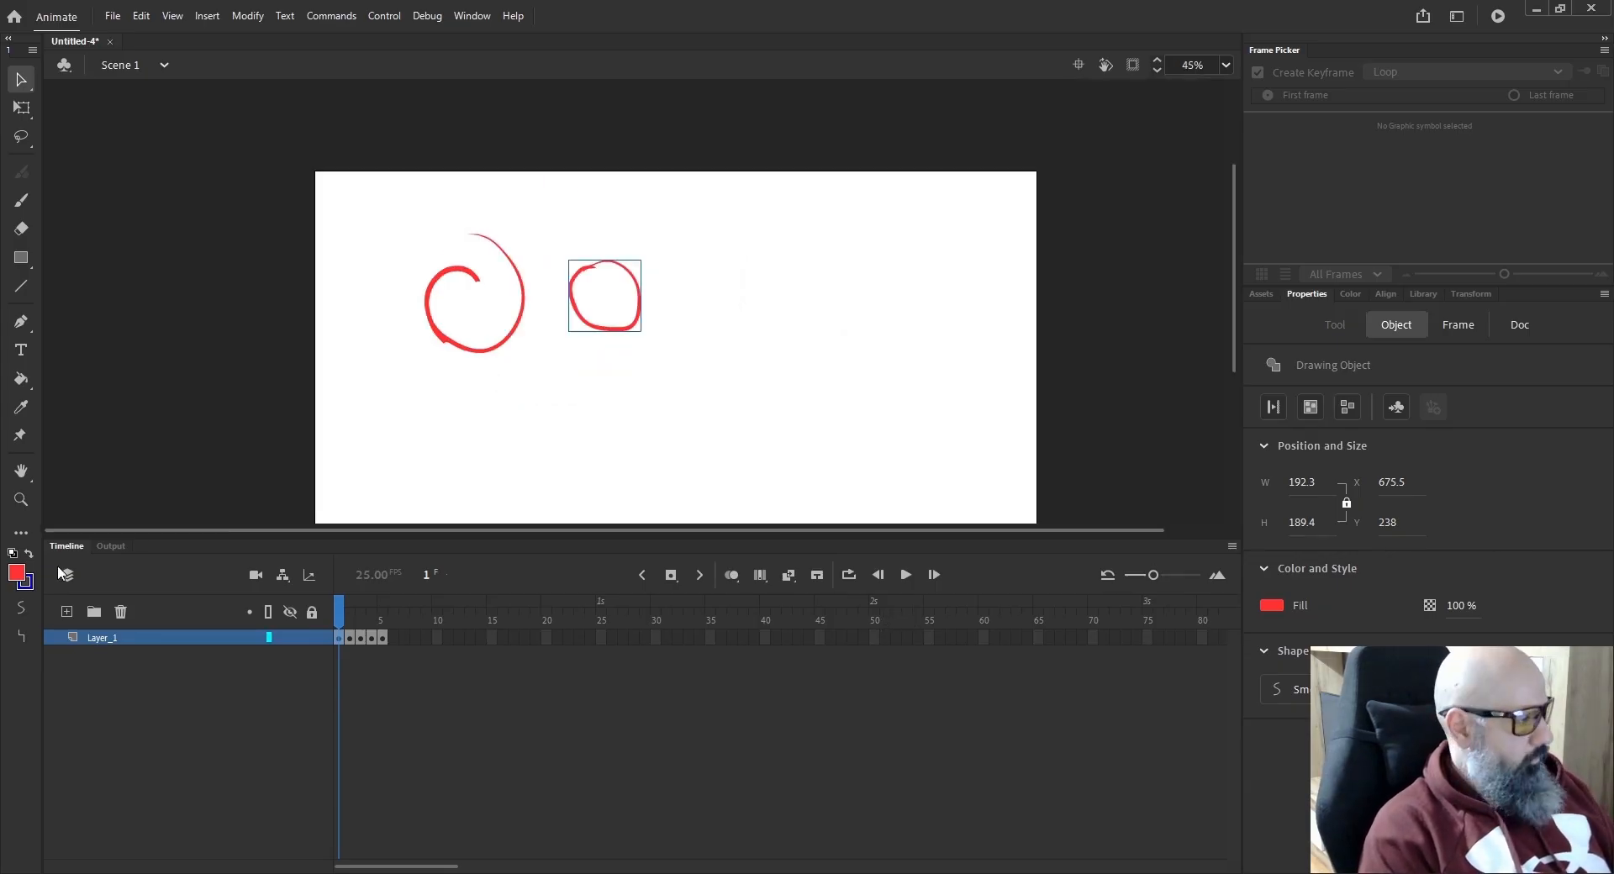
key(b)
drag(727, 363, 731, 290)
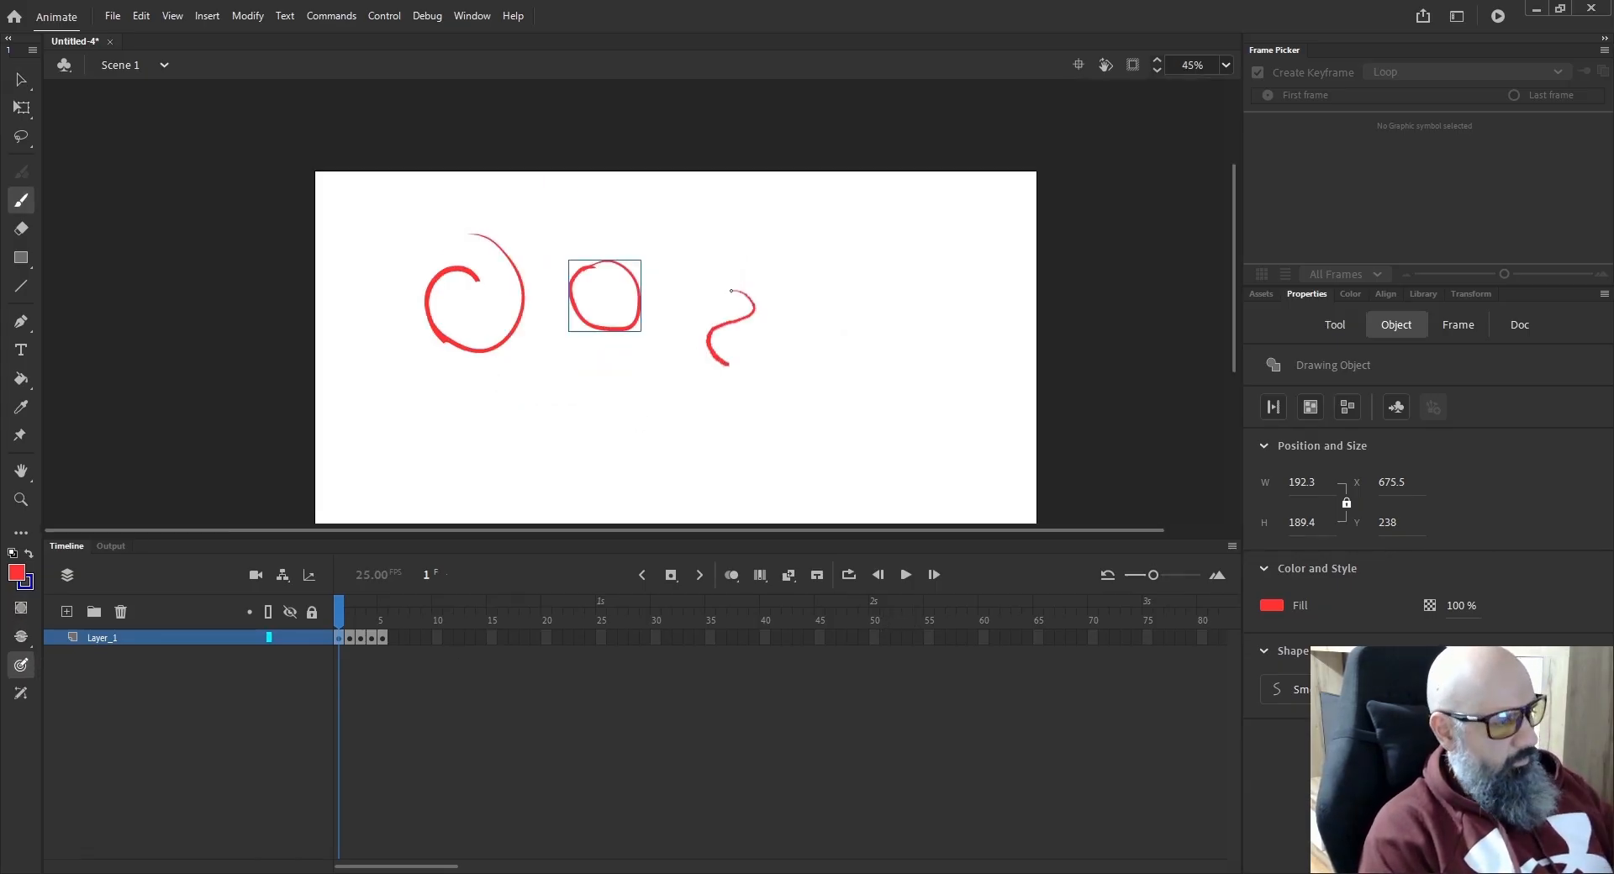
key(c)
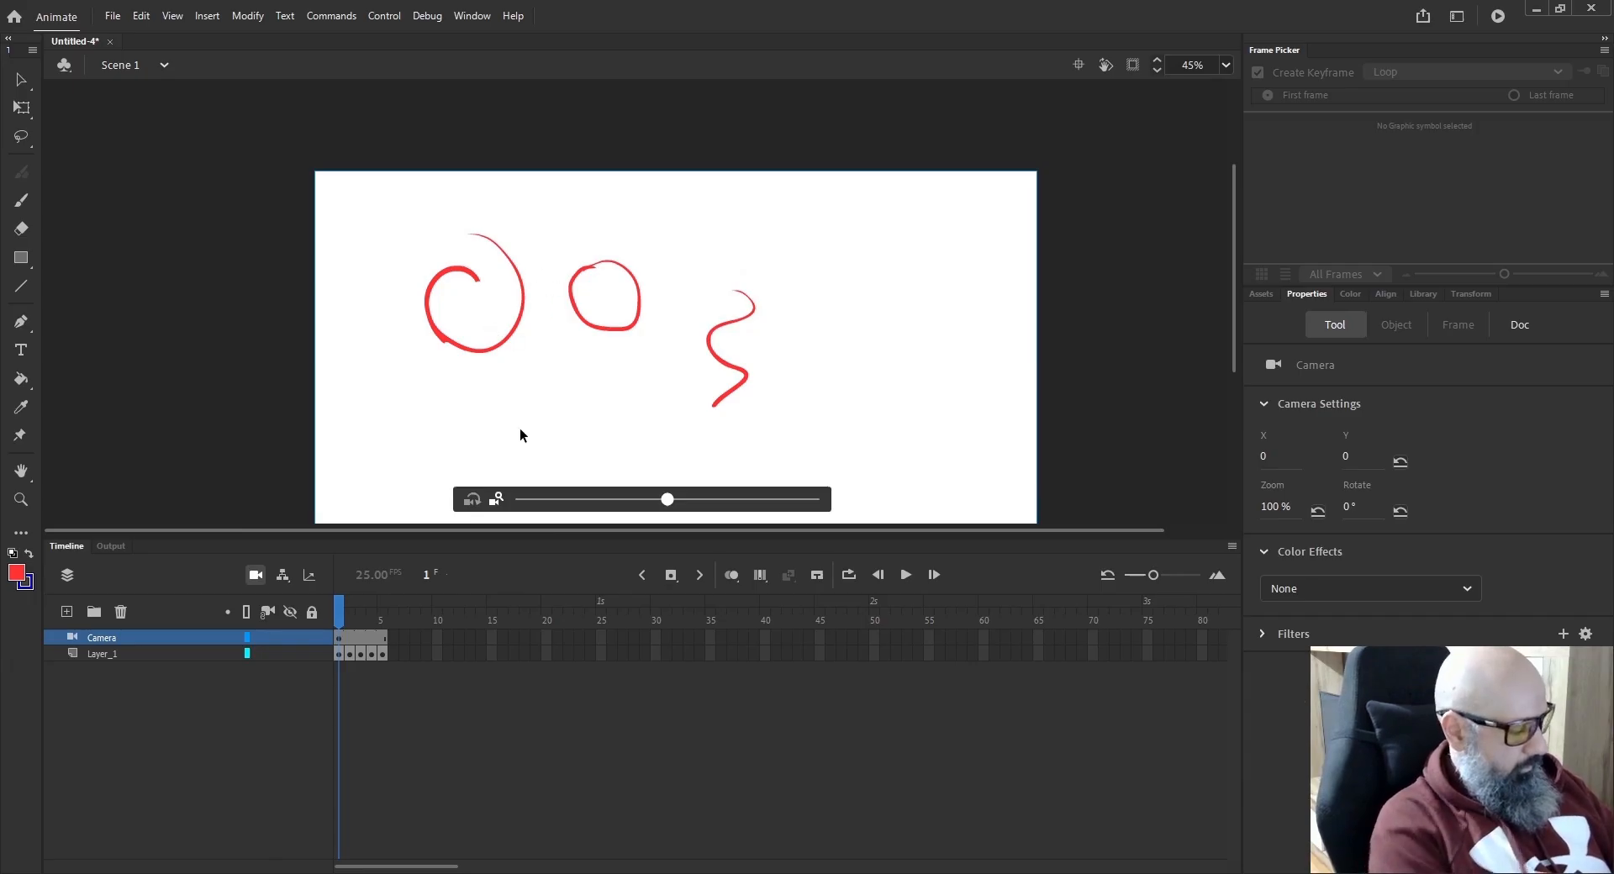
key(ctrl+z)
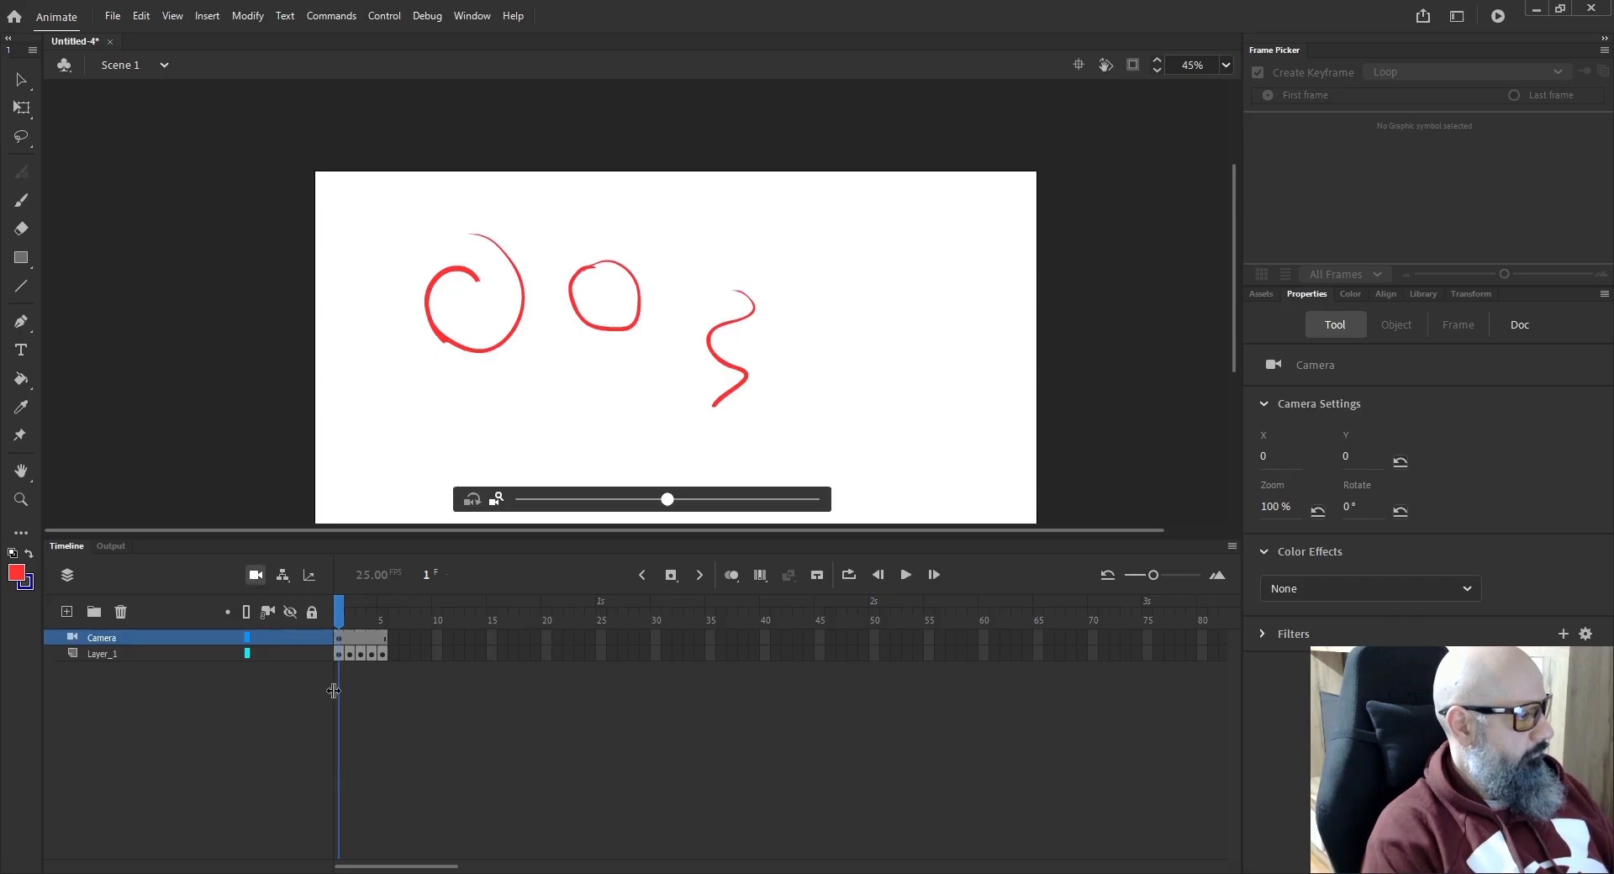
click(255, 575)
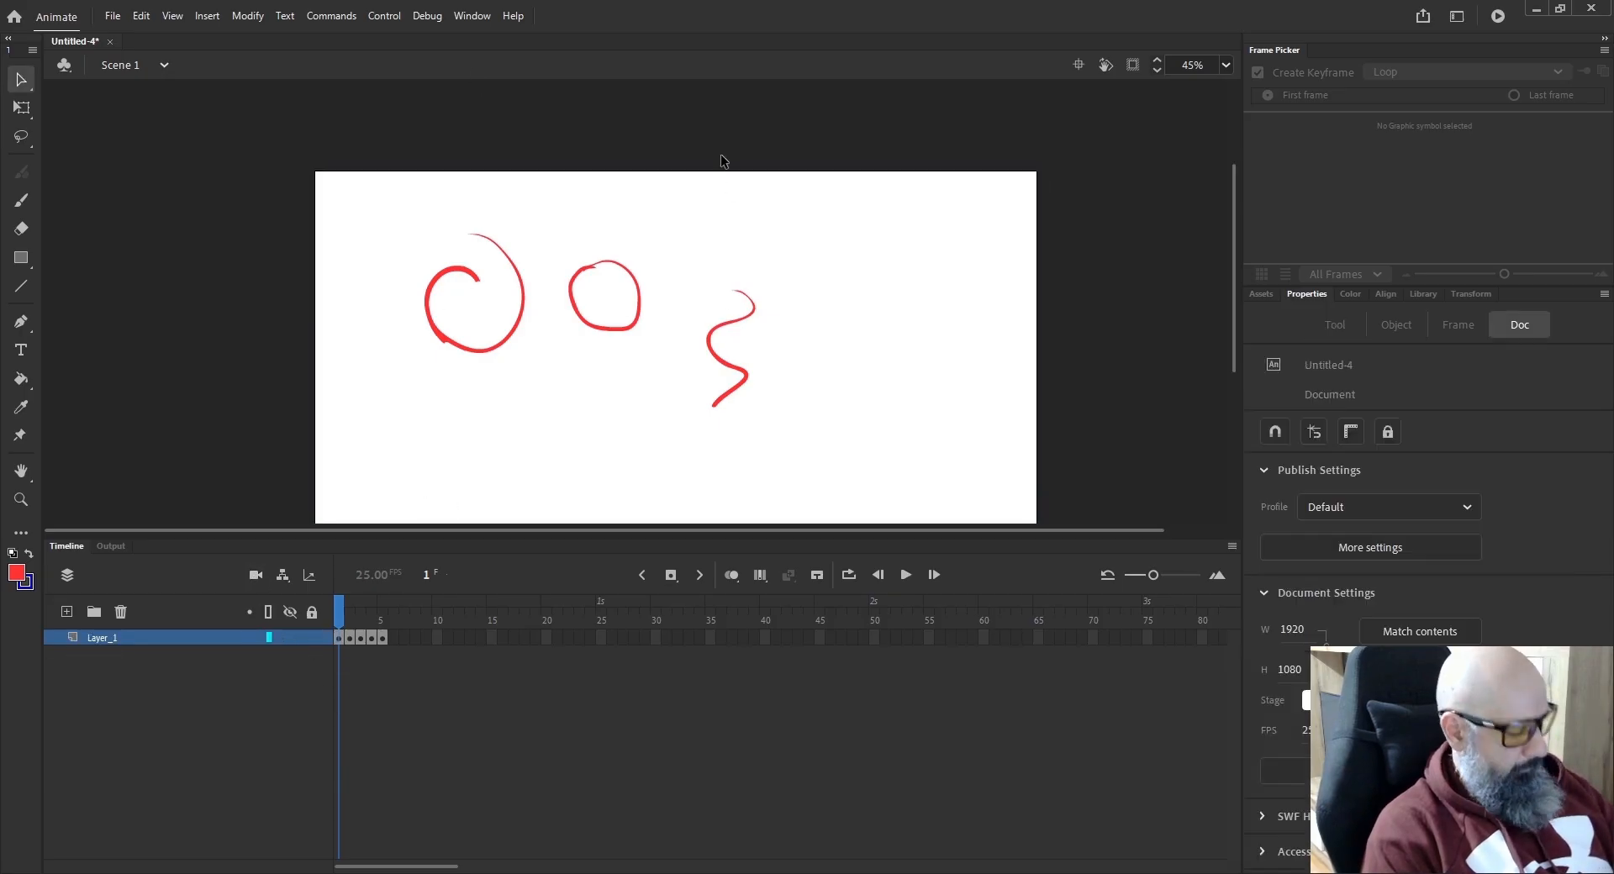
key(c)
key(v)
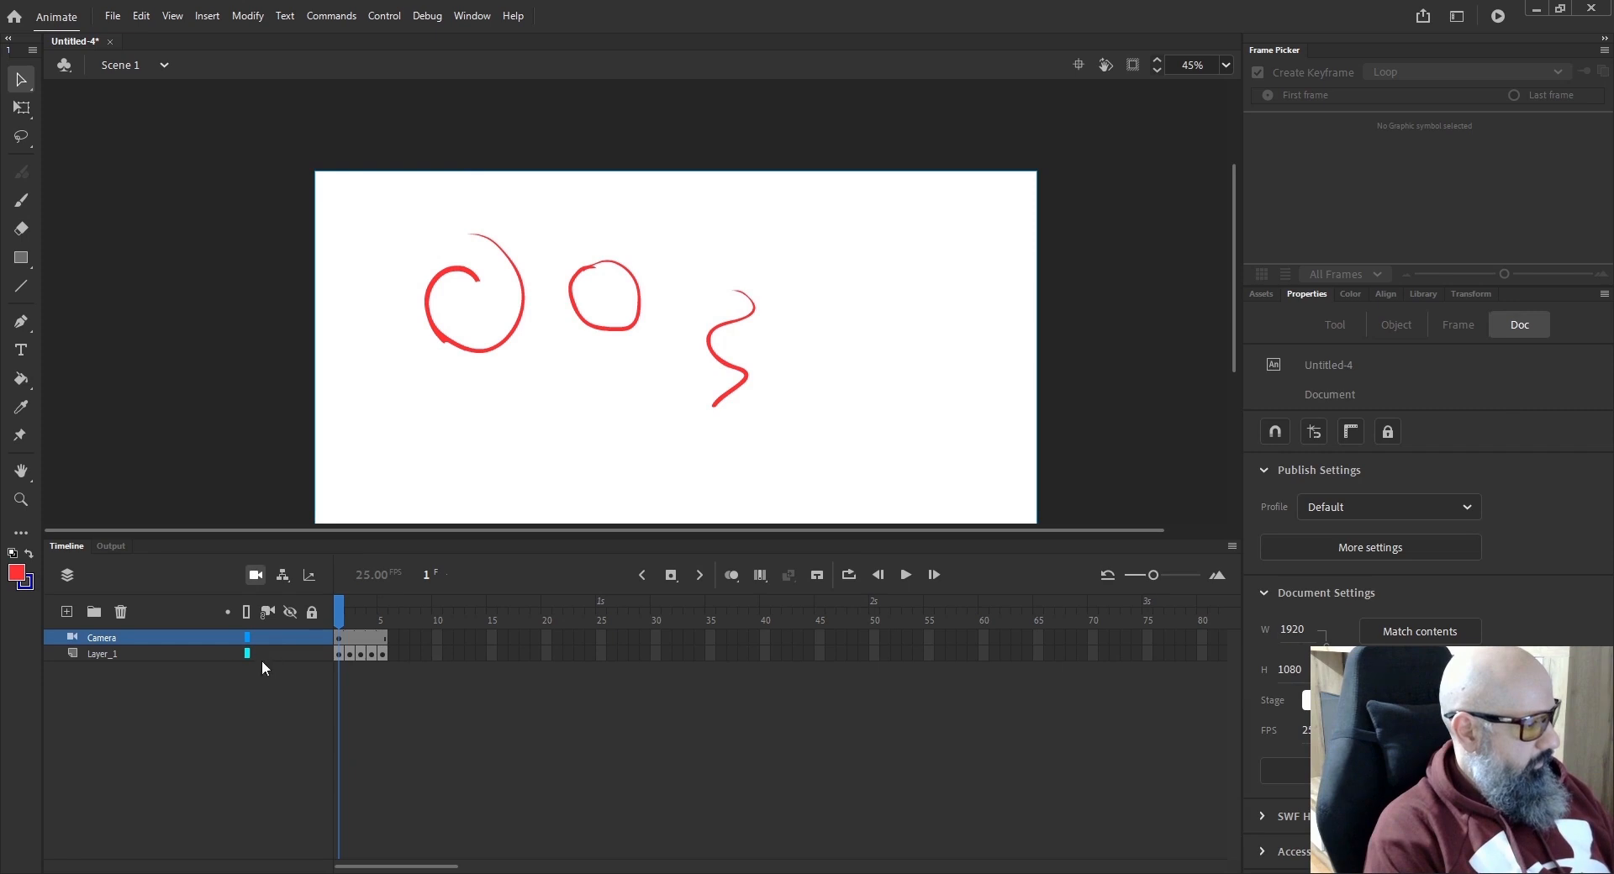
click(255, 575)
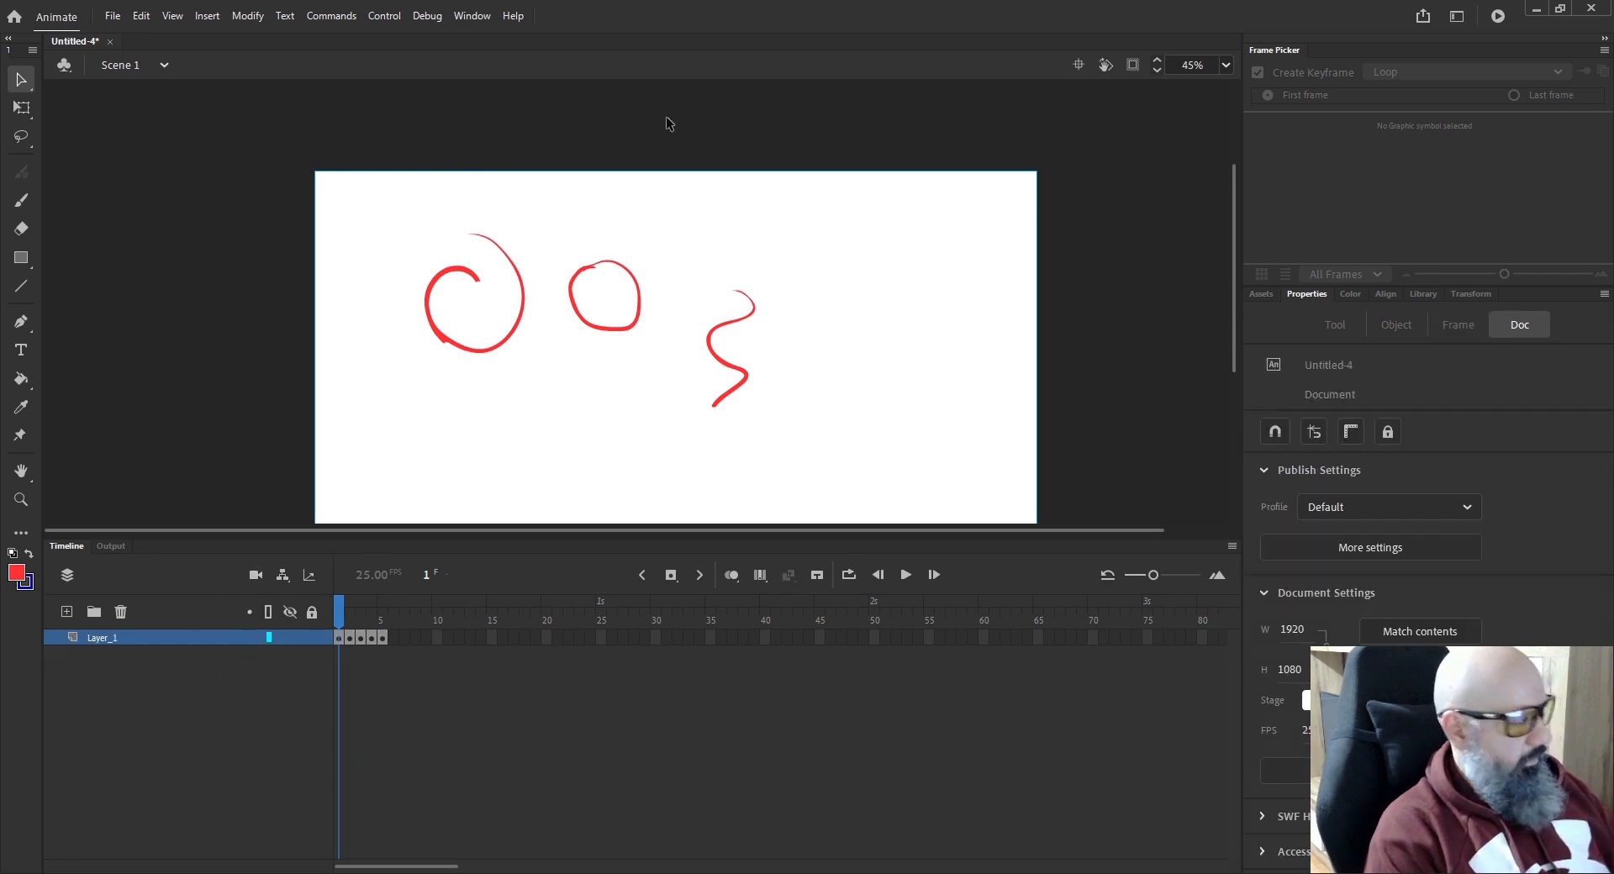
Select the wavy line and examine its object type in the properties.
key(ctrl+=)
drag(720, 345, 671, 323)
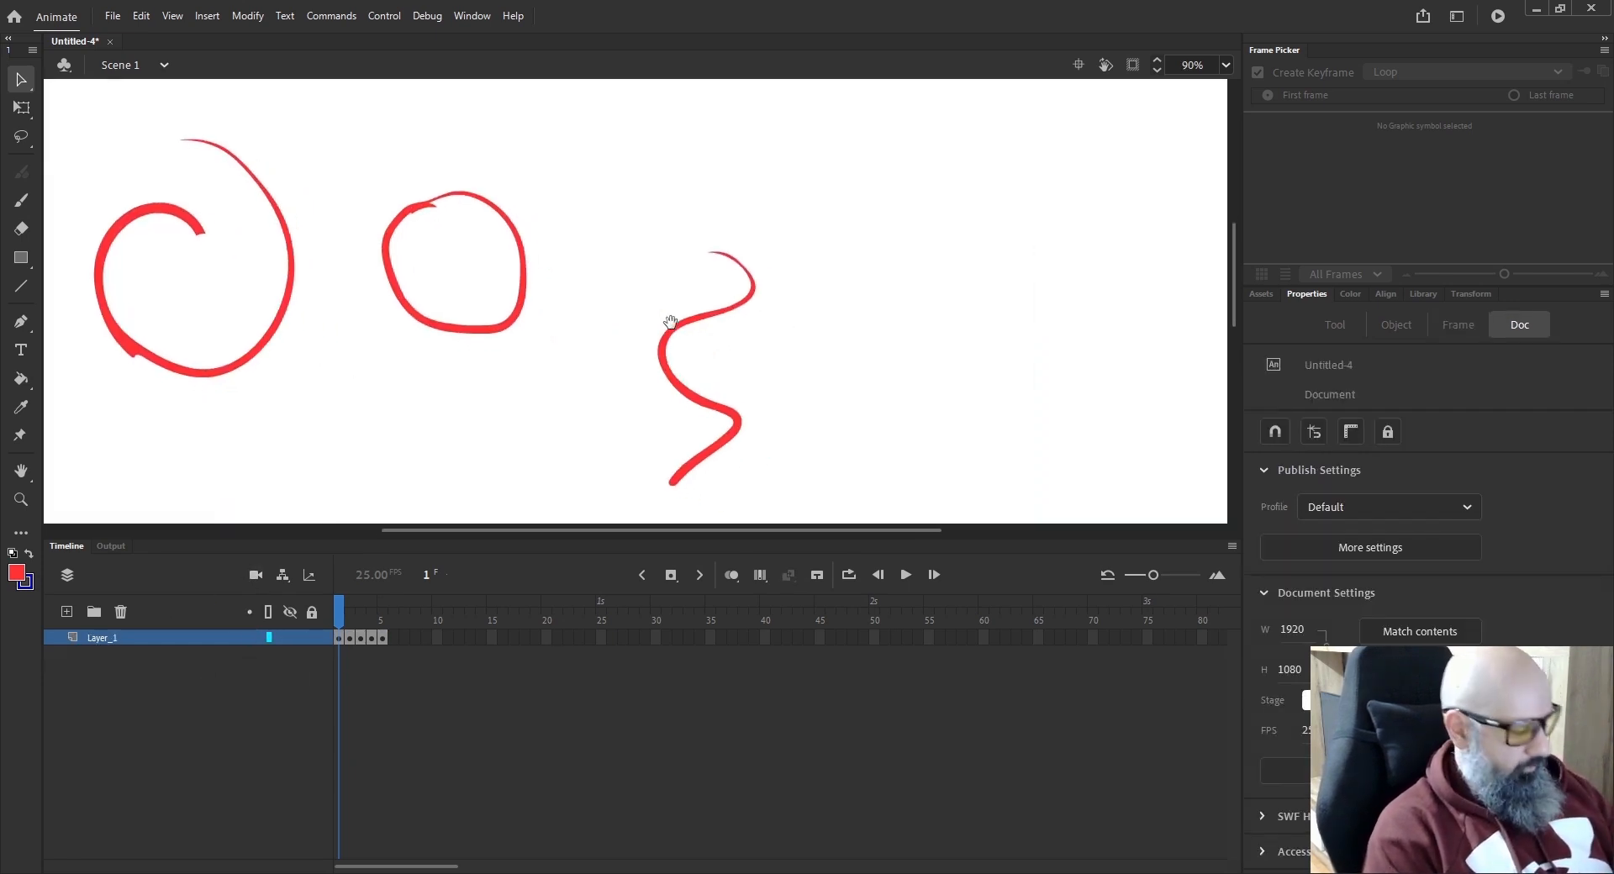
click(665, 366)
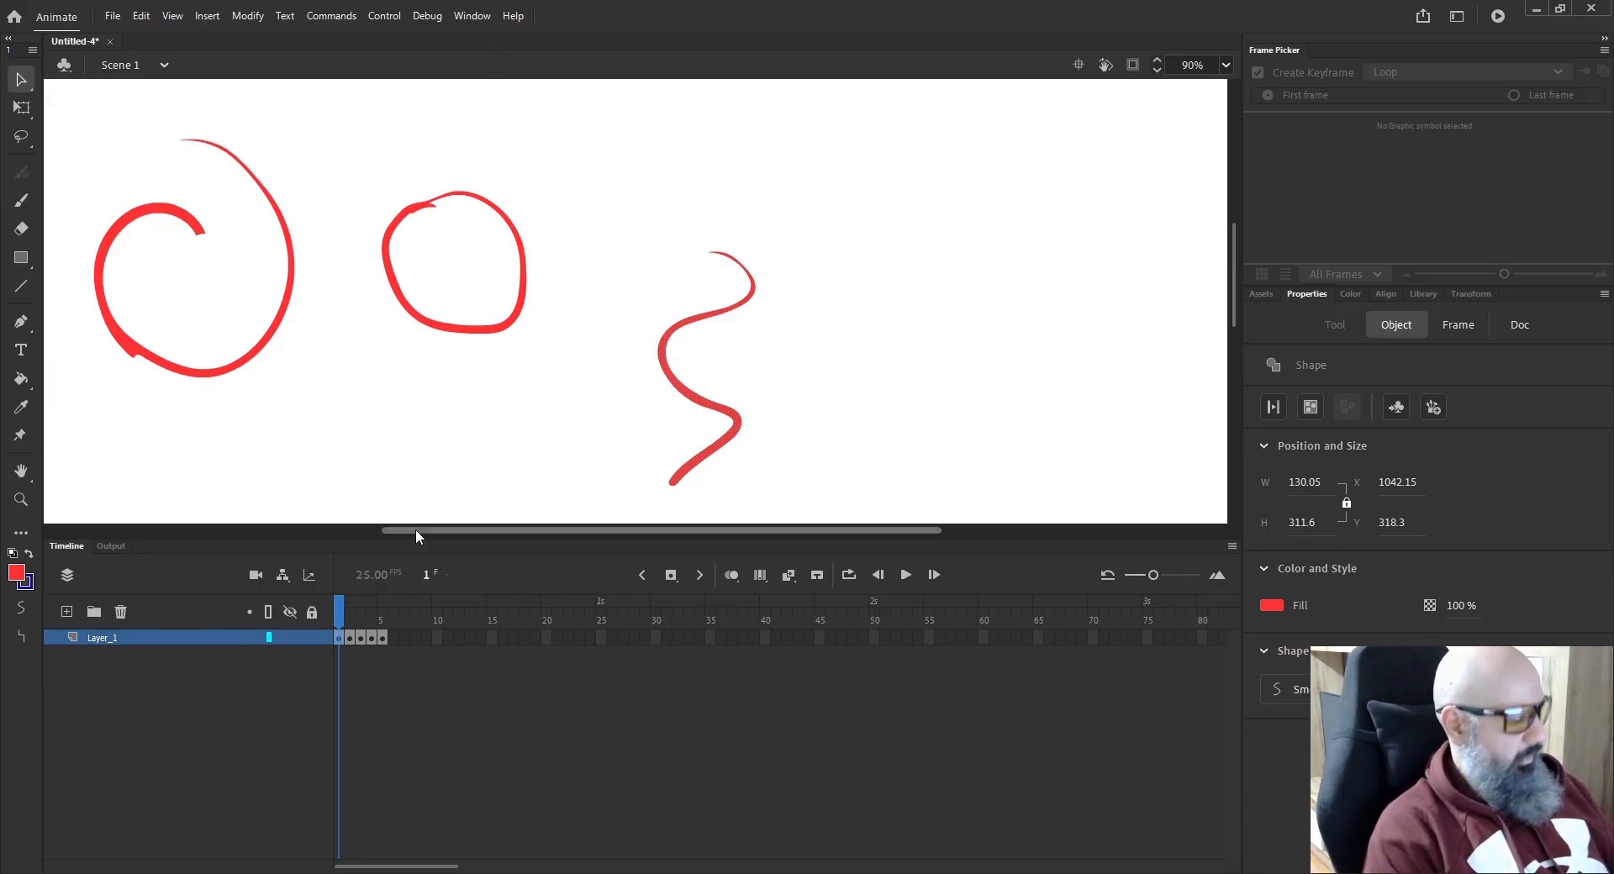
key(b)
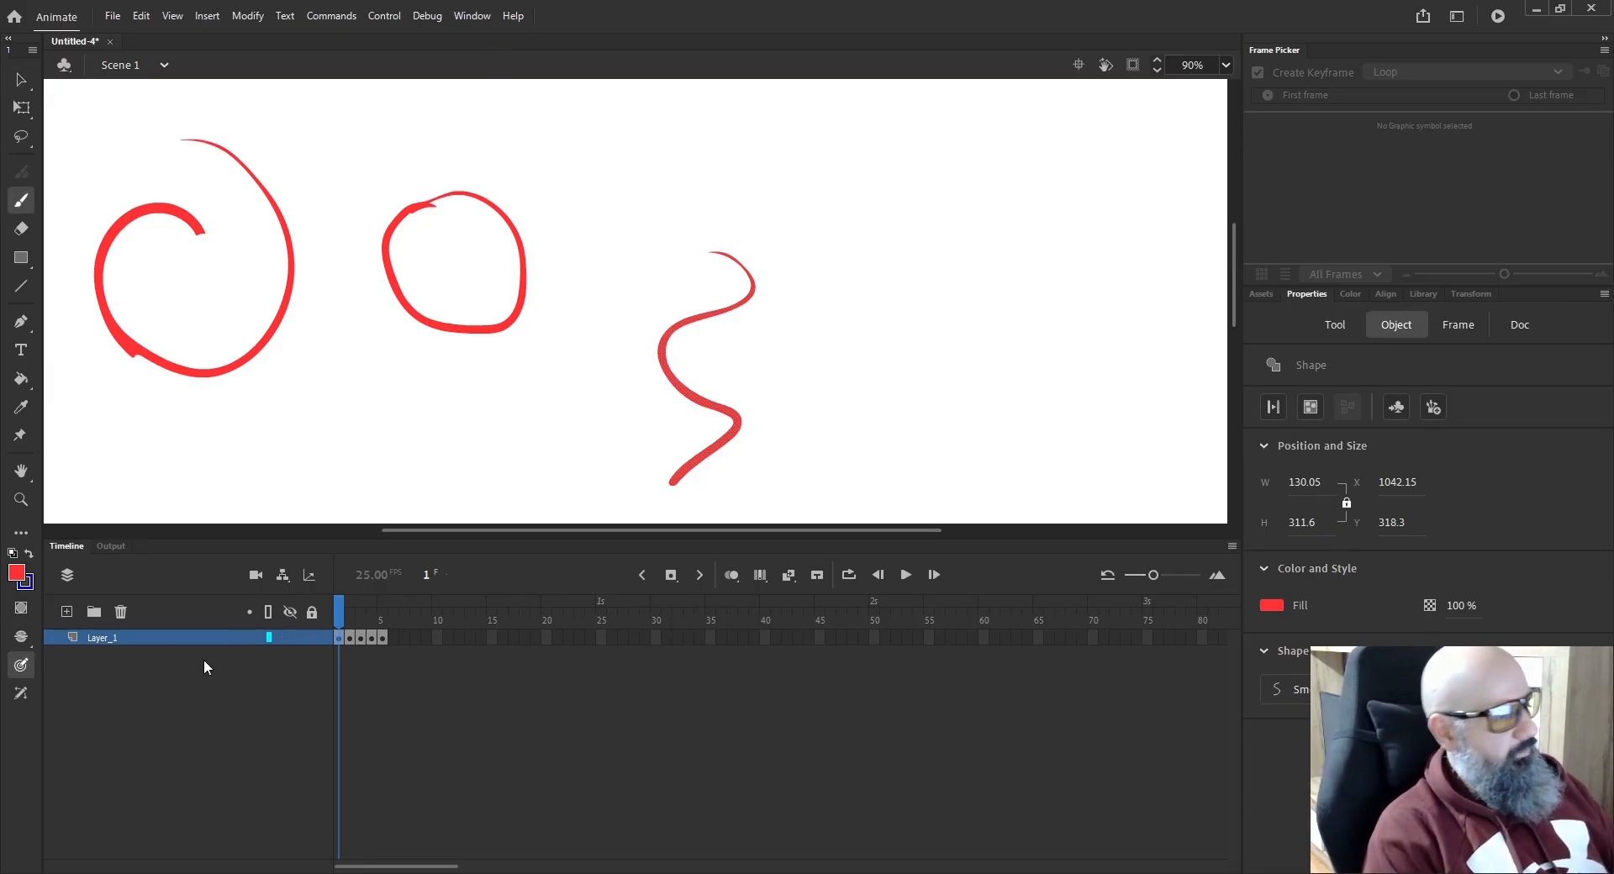
key(v)
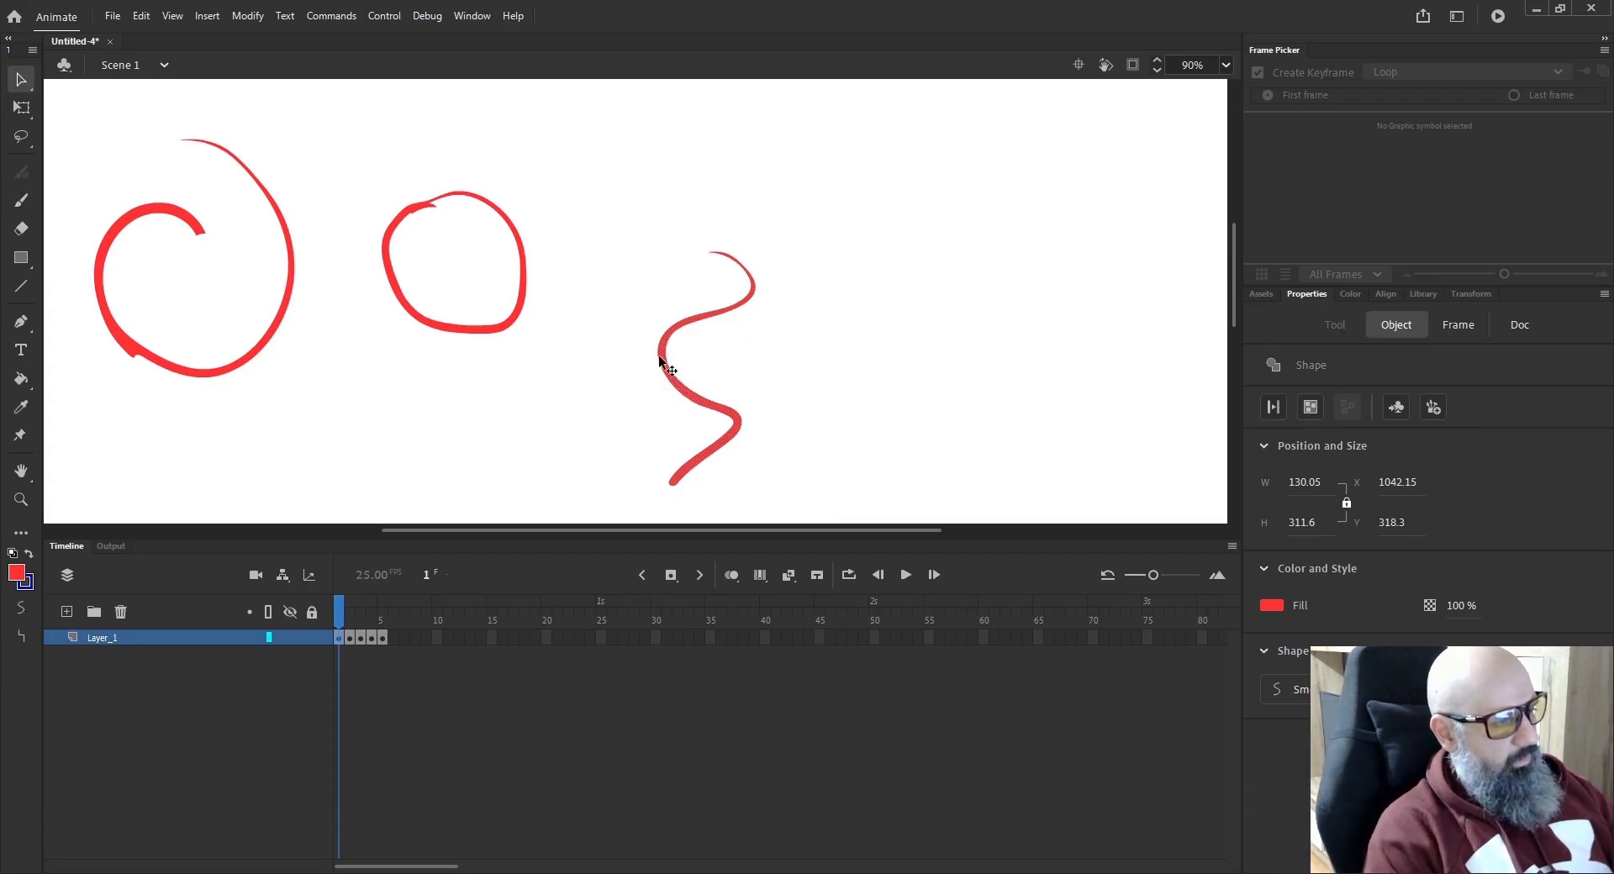
Move the wavy line slightly up and to the right, and erase its middle section directly on the stage.
mouse_move(659, 357)
mouse_down()
mouse_move(717, 334)
mouse_move(721, 290)
mouse_move(725, 353)
mouse_move(718, 292)
mouse_up()
click(701, 395)
key(e)
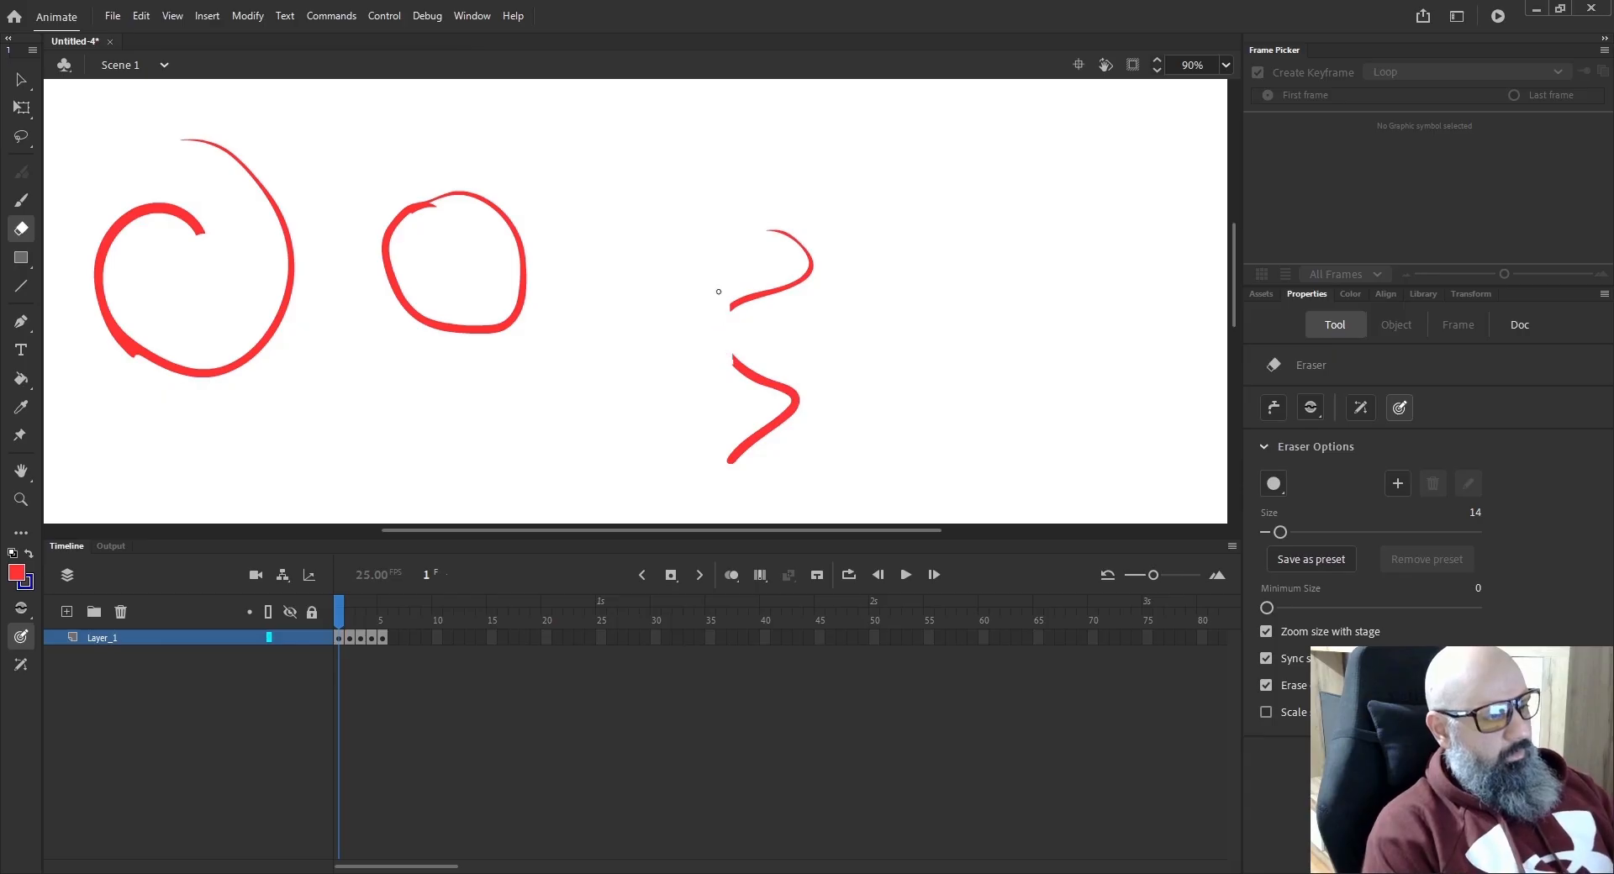
Delete the two remaining pieces of the wavy line, plus the spiral and the circle, from the stage.
key(v)
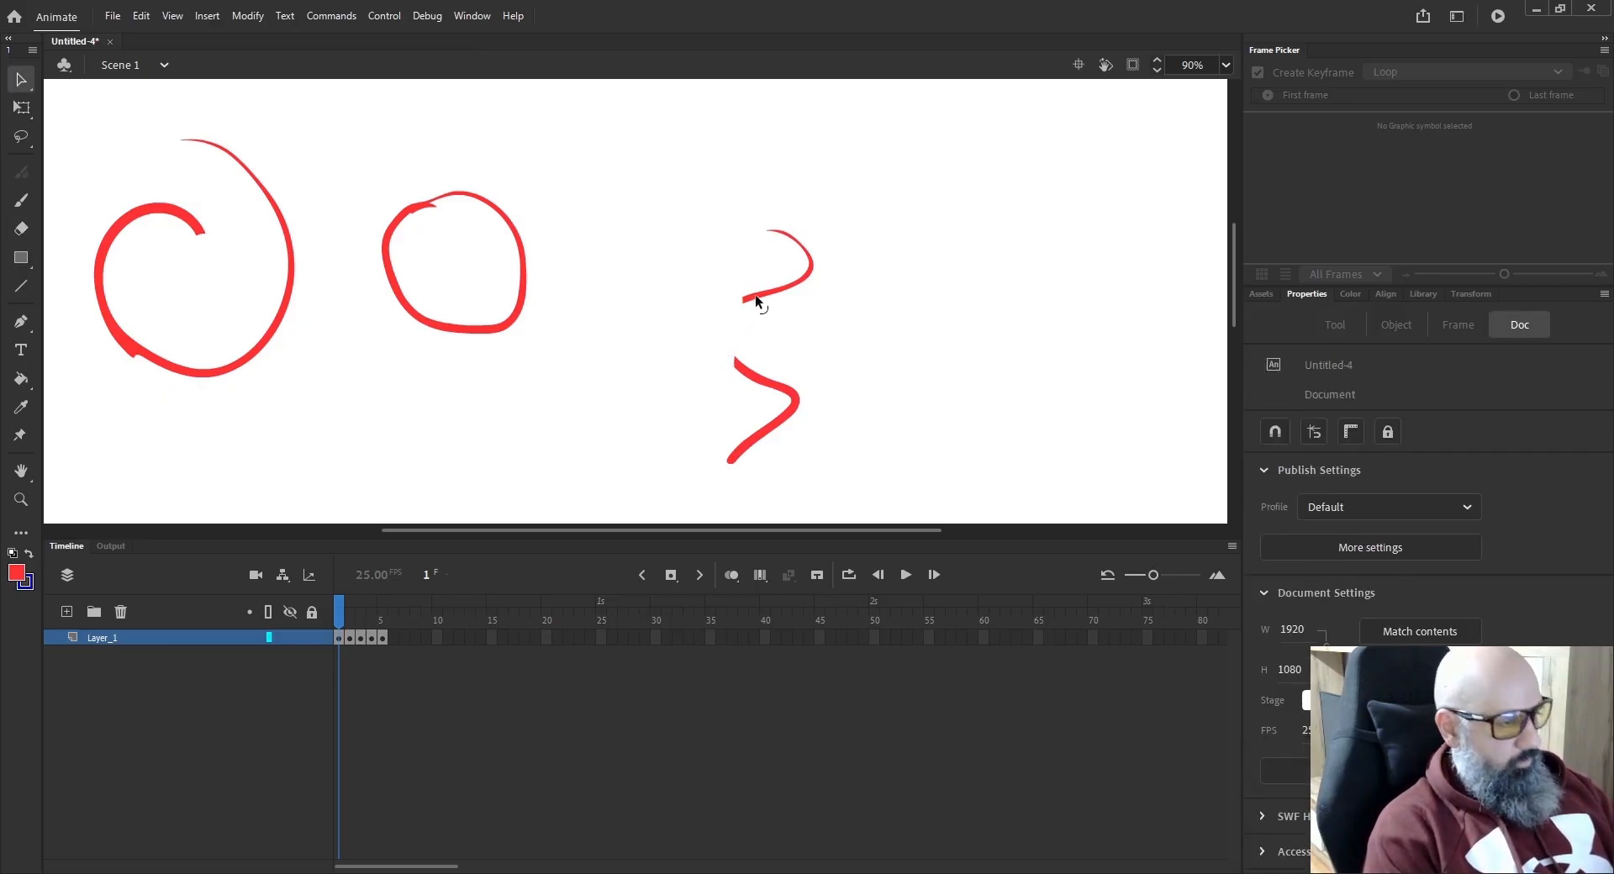
click(755, 296)
key(Delete)
click(745, 376)
key(Delete)
key(ctrl+minus)
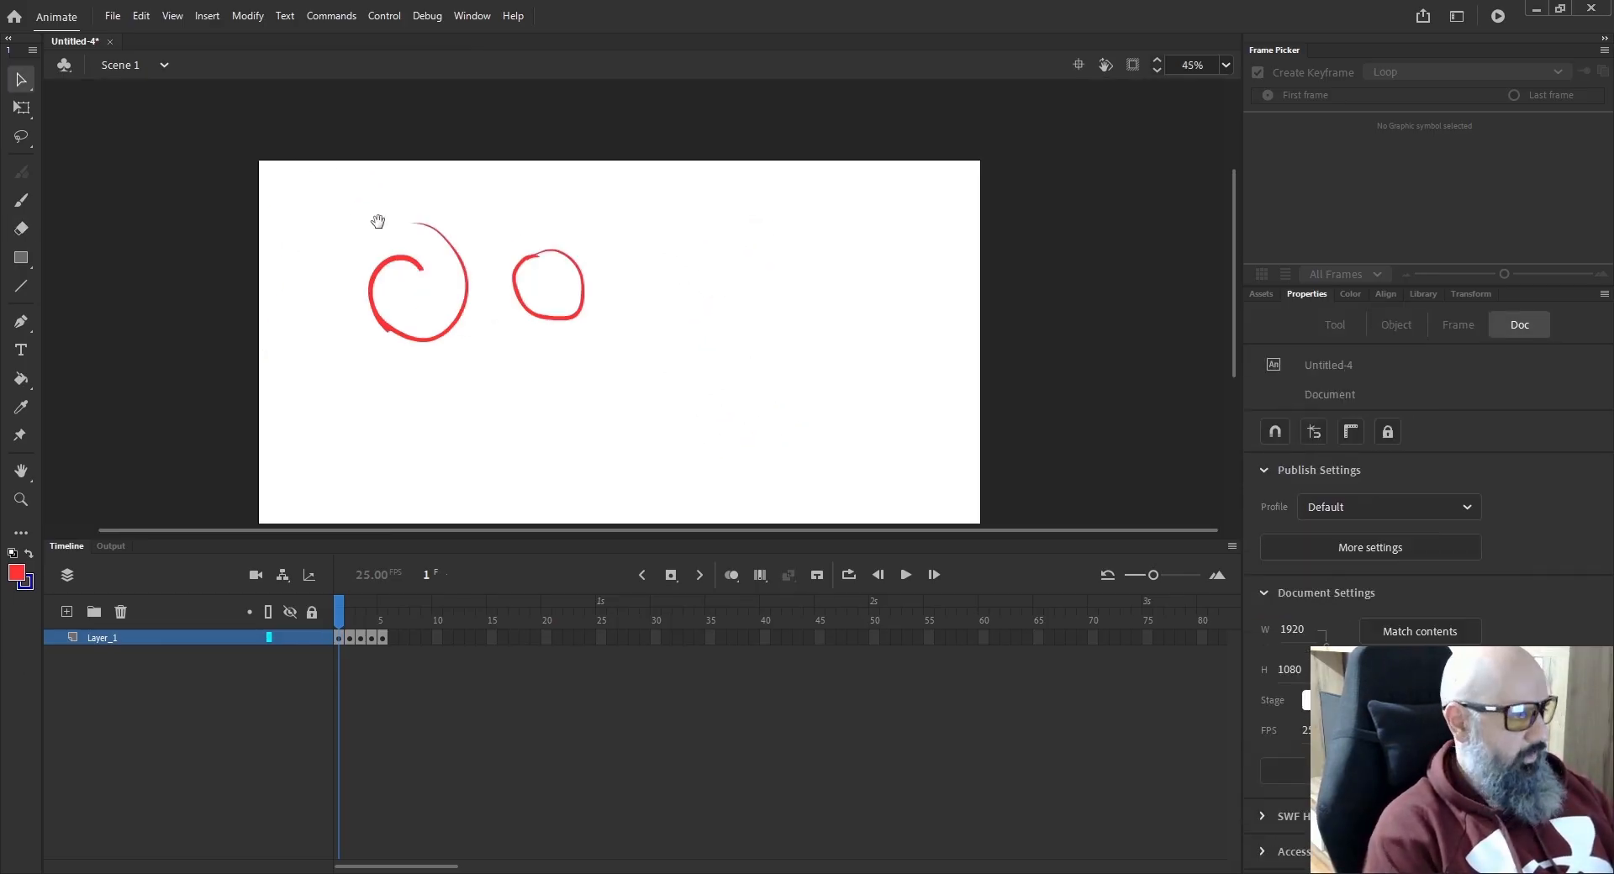
drag(638, 356, 285, 155)
key(Delete)
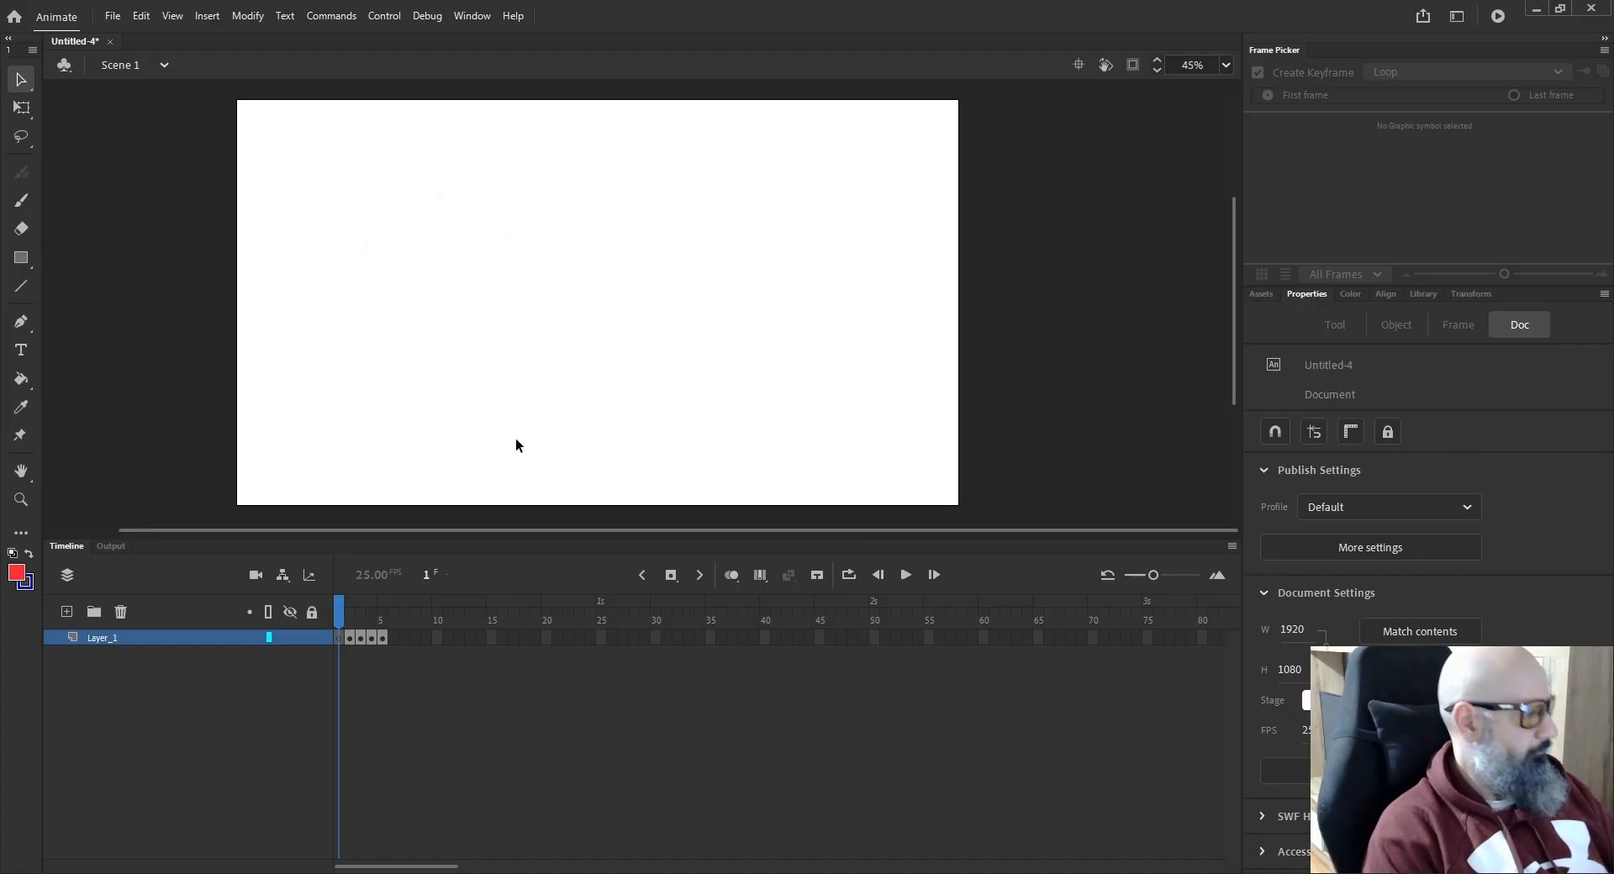
Switch to the Classic Brush and review its brush mode options, from Paint Normal to Paint Inside.
key(b)
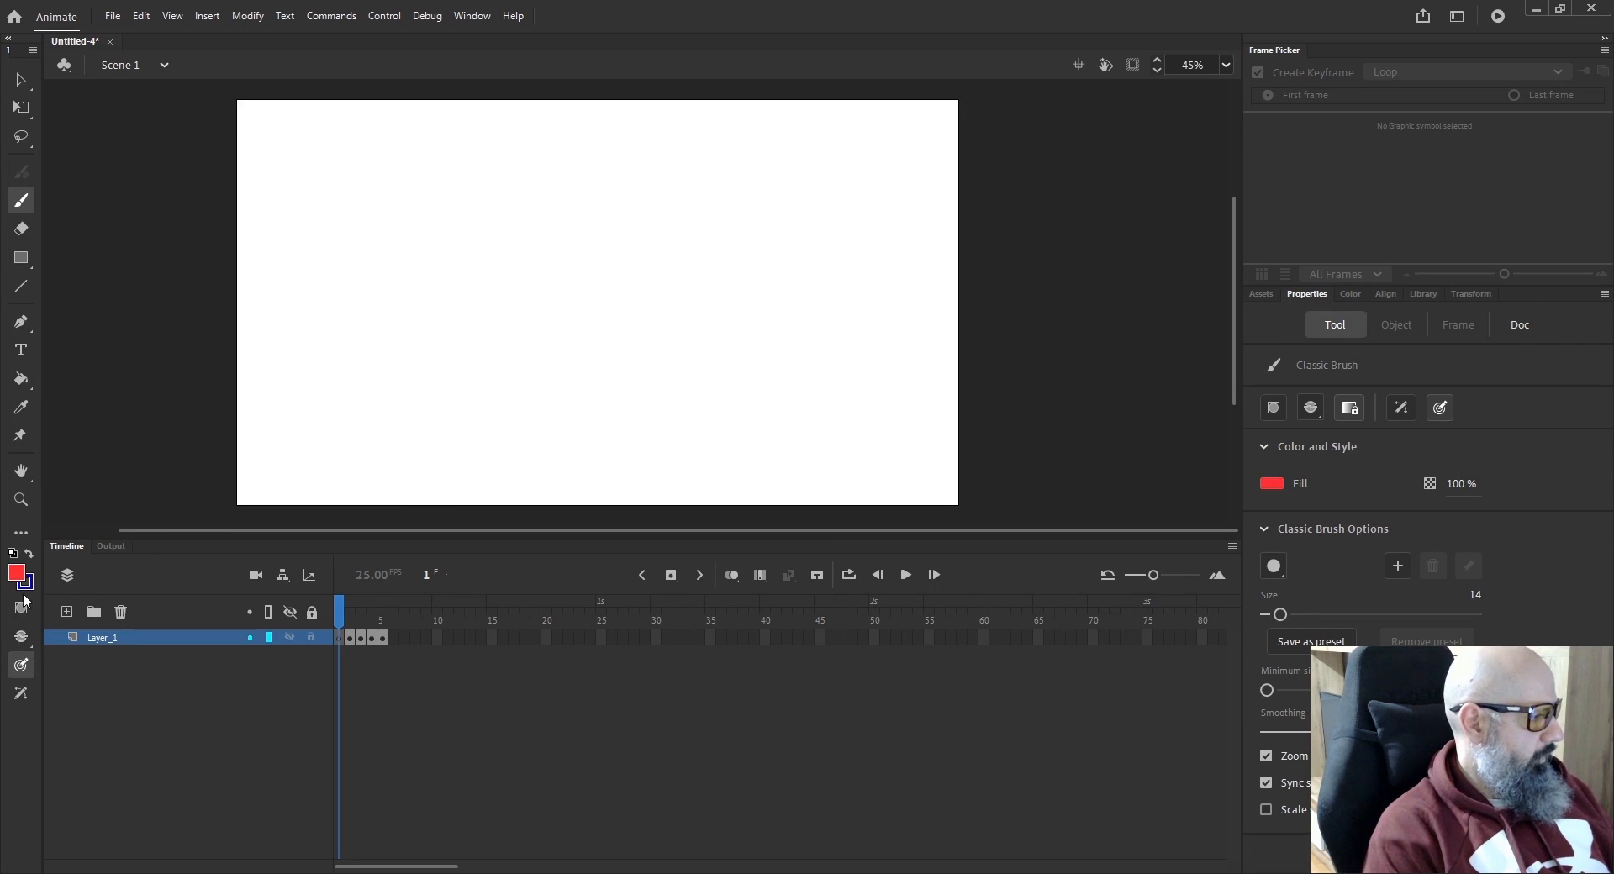
click(19, 637)
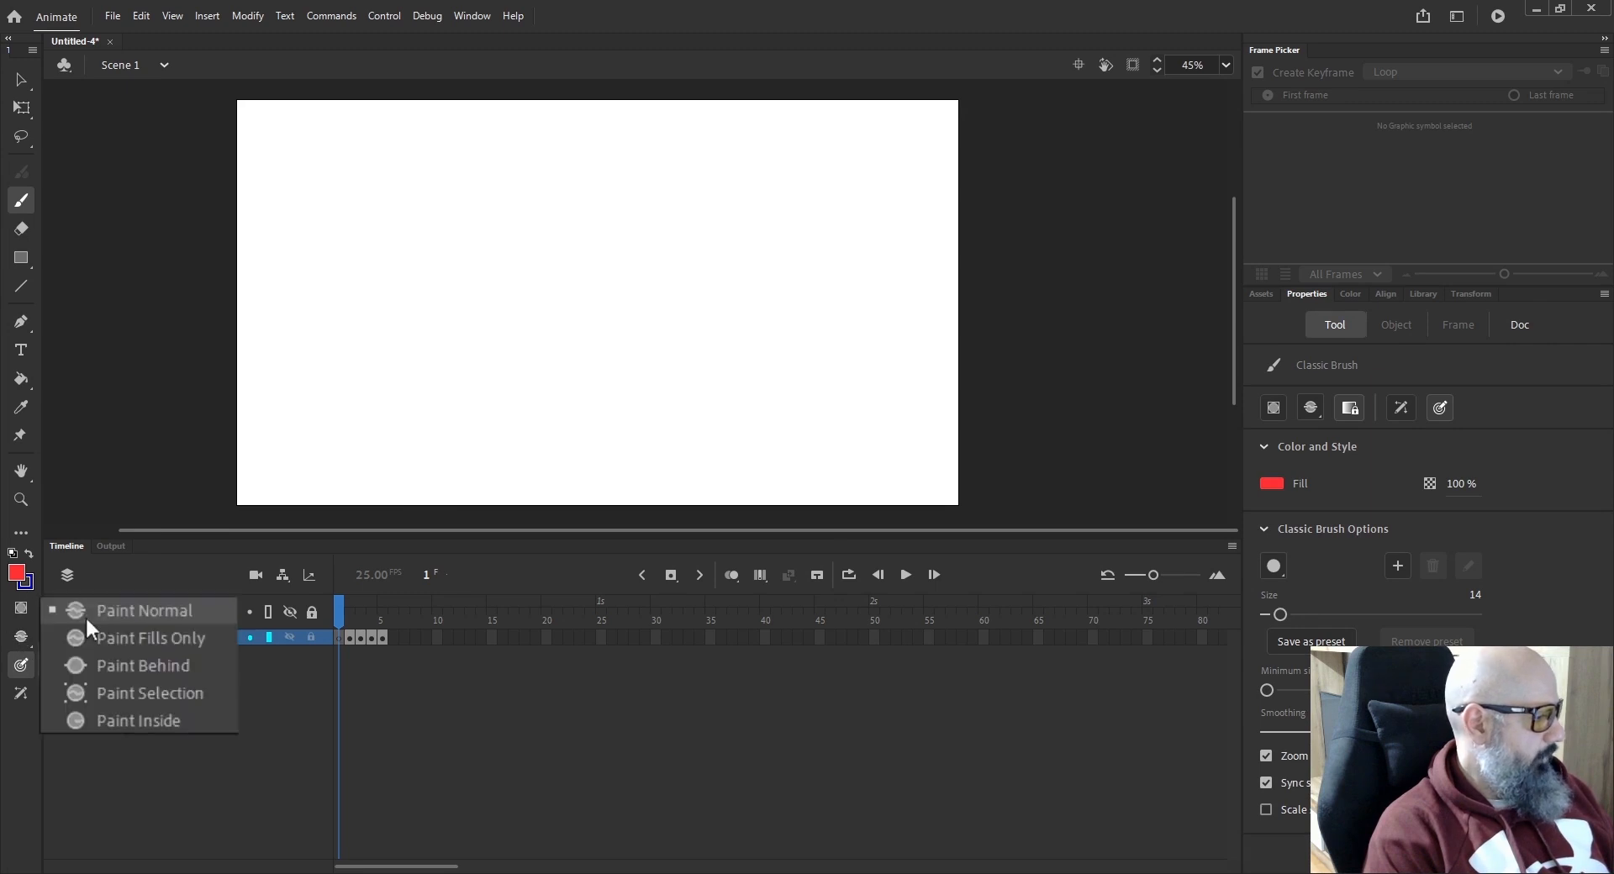
click(132, 666)
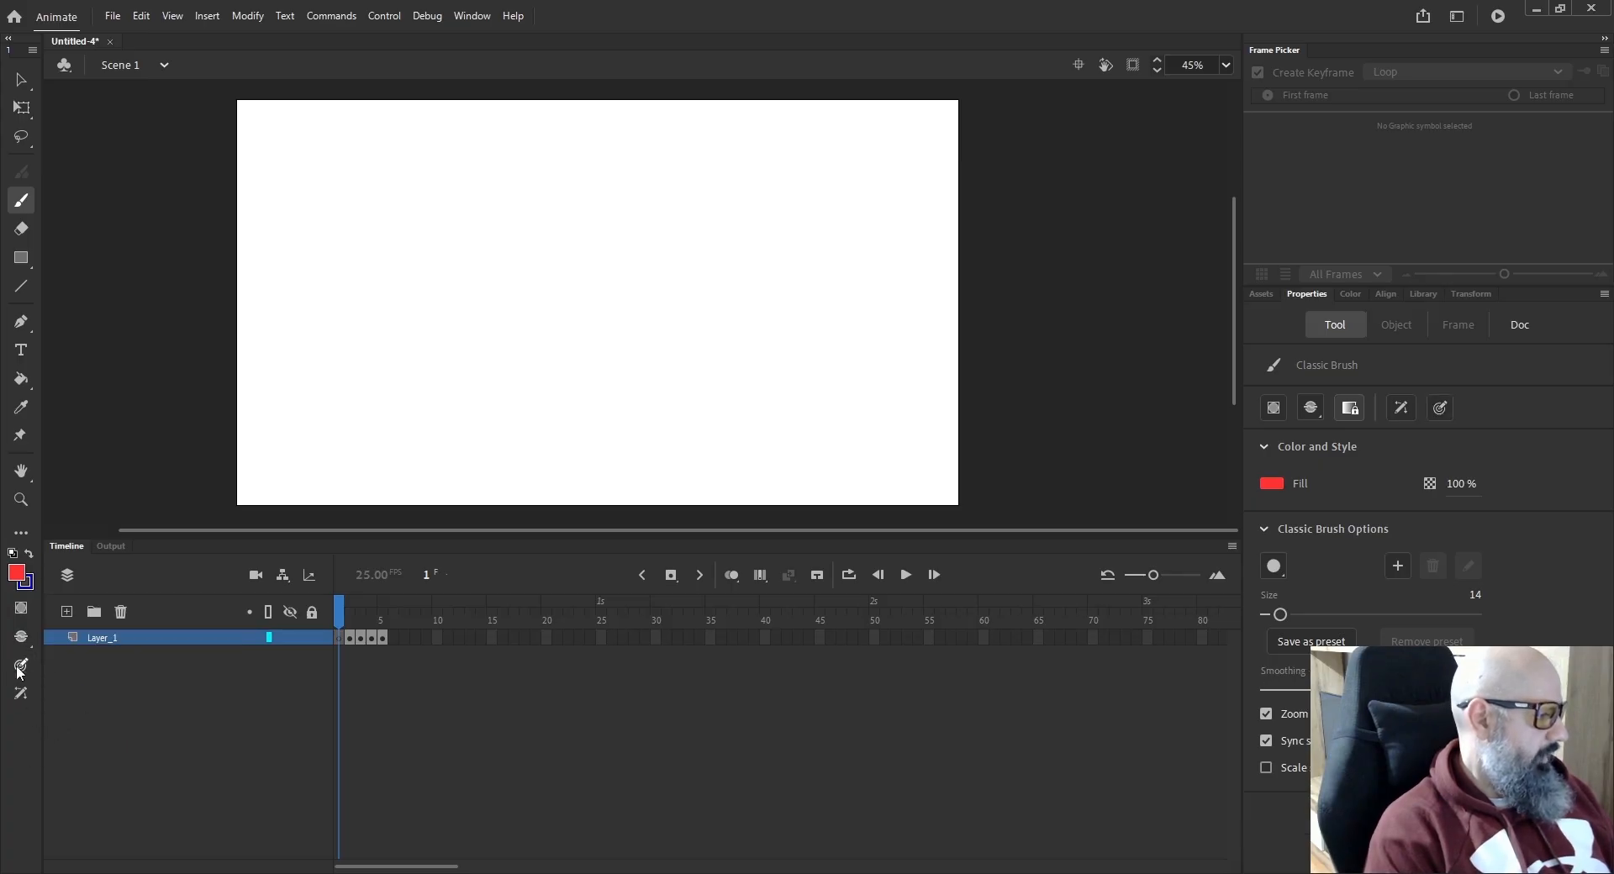
Paint a wavy stroke with pen pressure on, and two straight vertical strokes on either side of it with pressure off.
drag(458, 183, 462, 386)
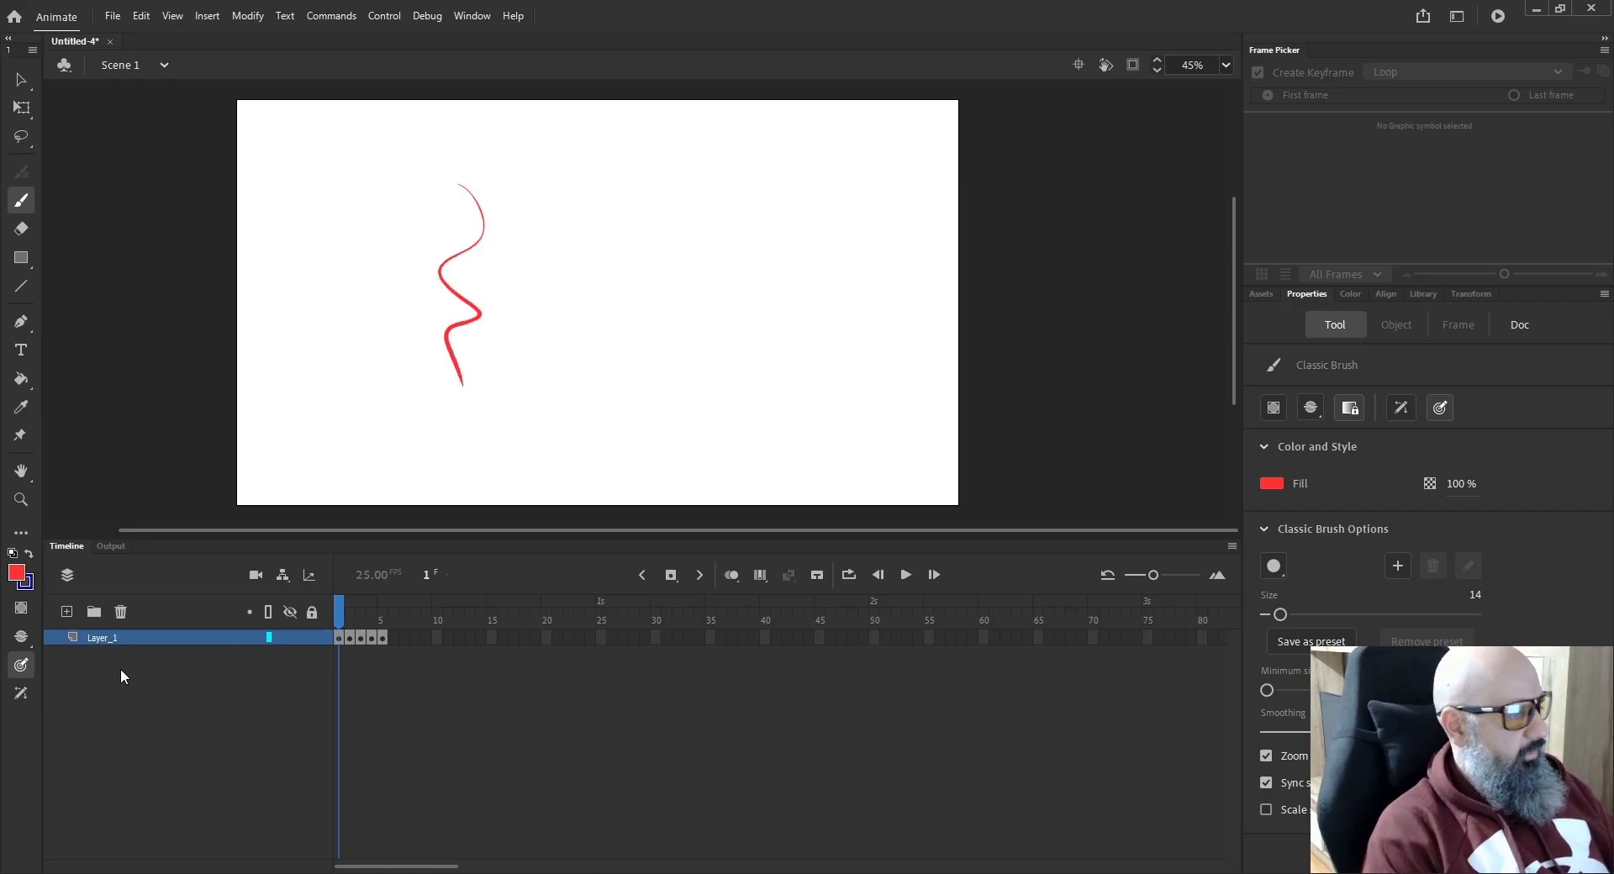
drag(376, 175, 371, 380)
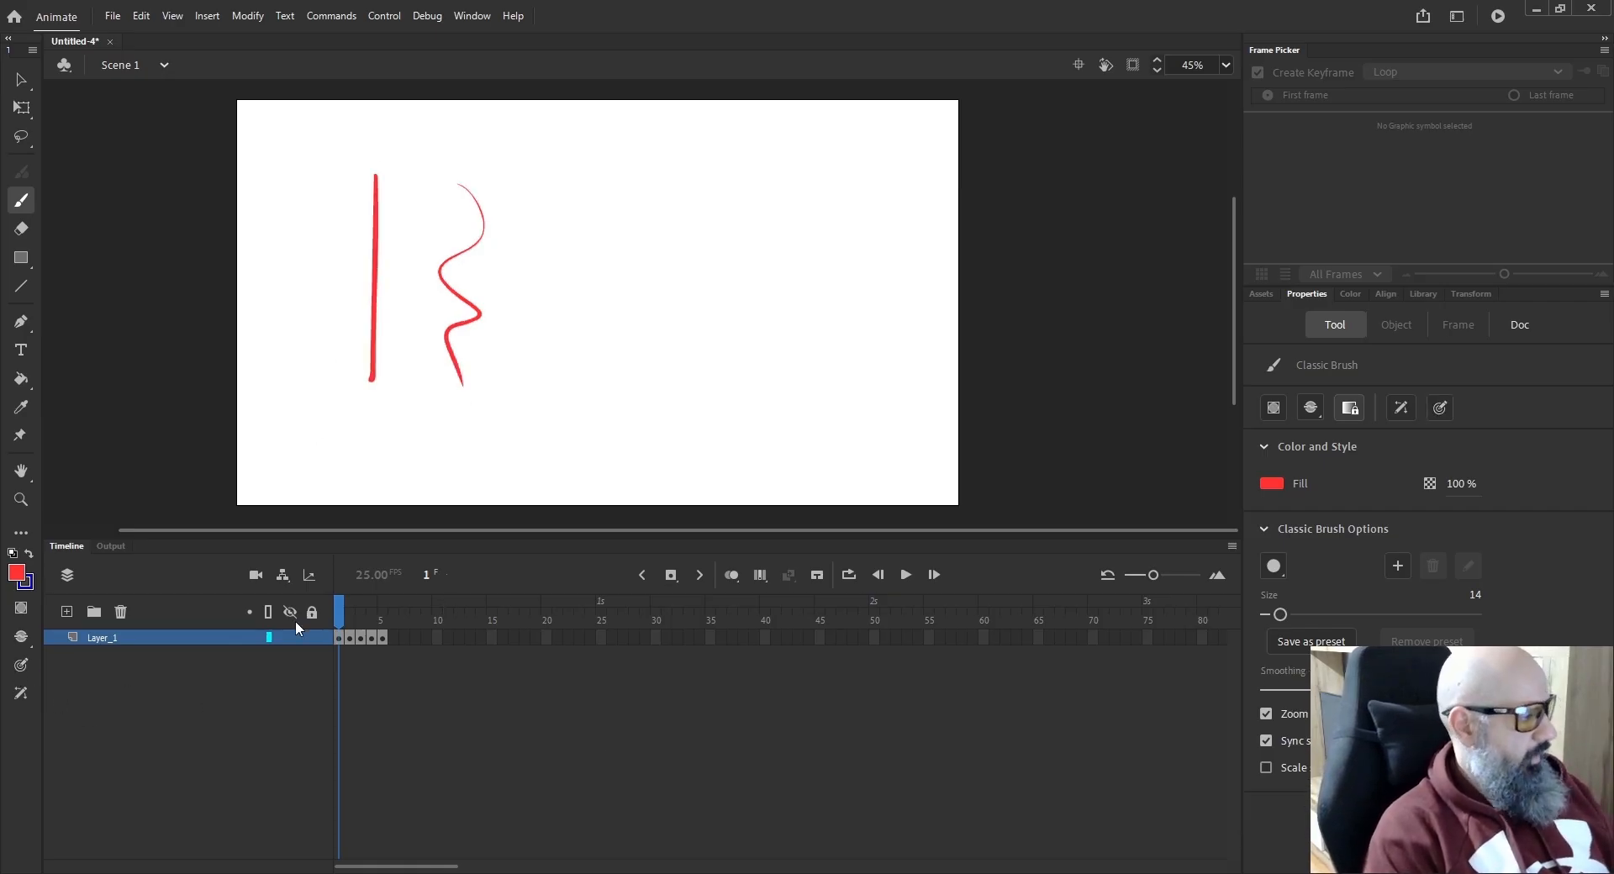
drag(597, 154, 602, 346)
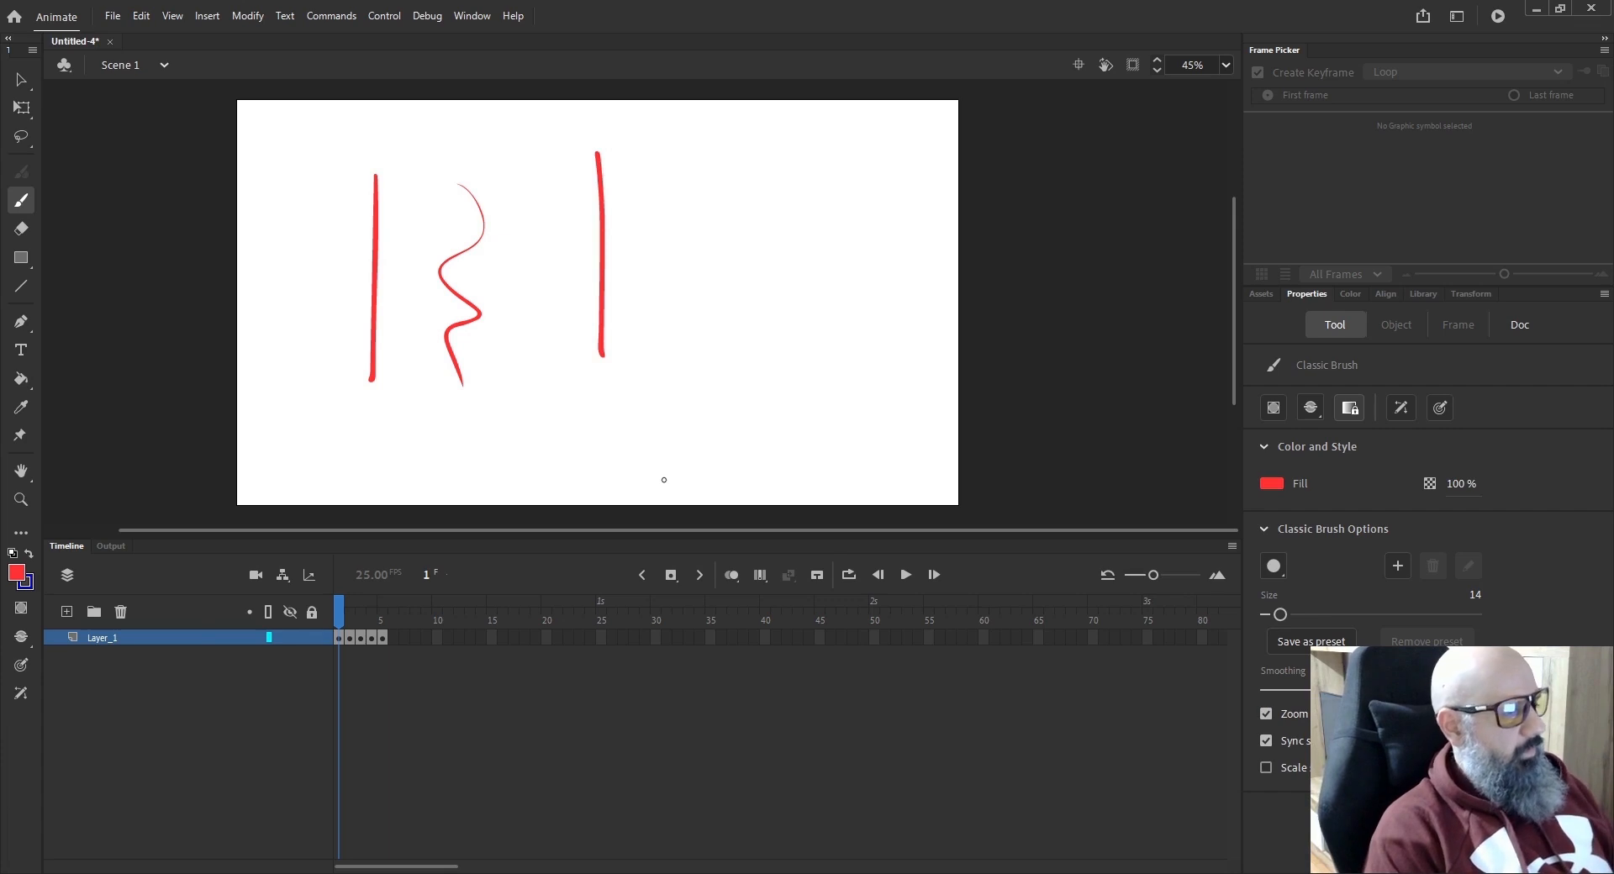
Turn pen pressure back on and paint two wavy strokes plus one thin and one thick vertical stroke.
click(21, 665)
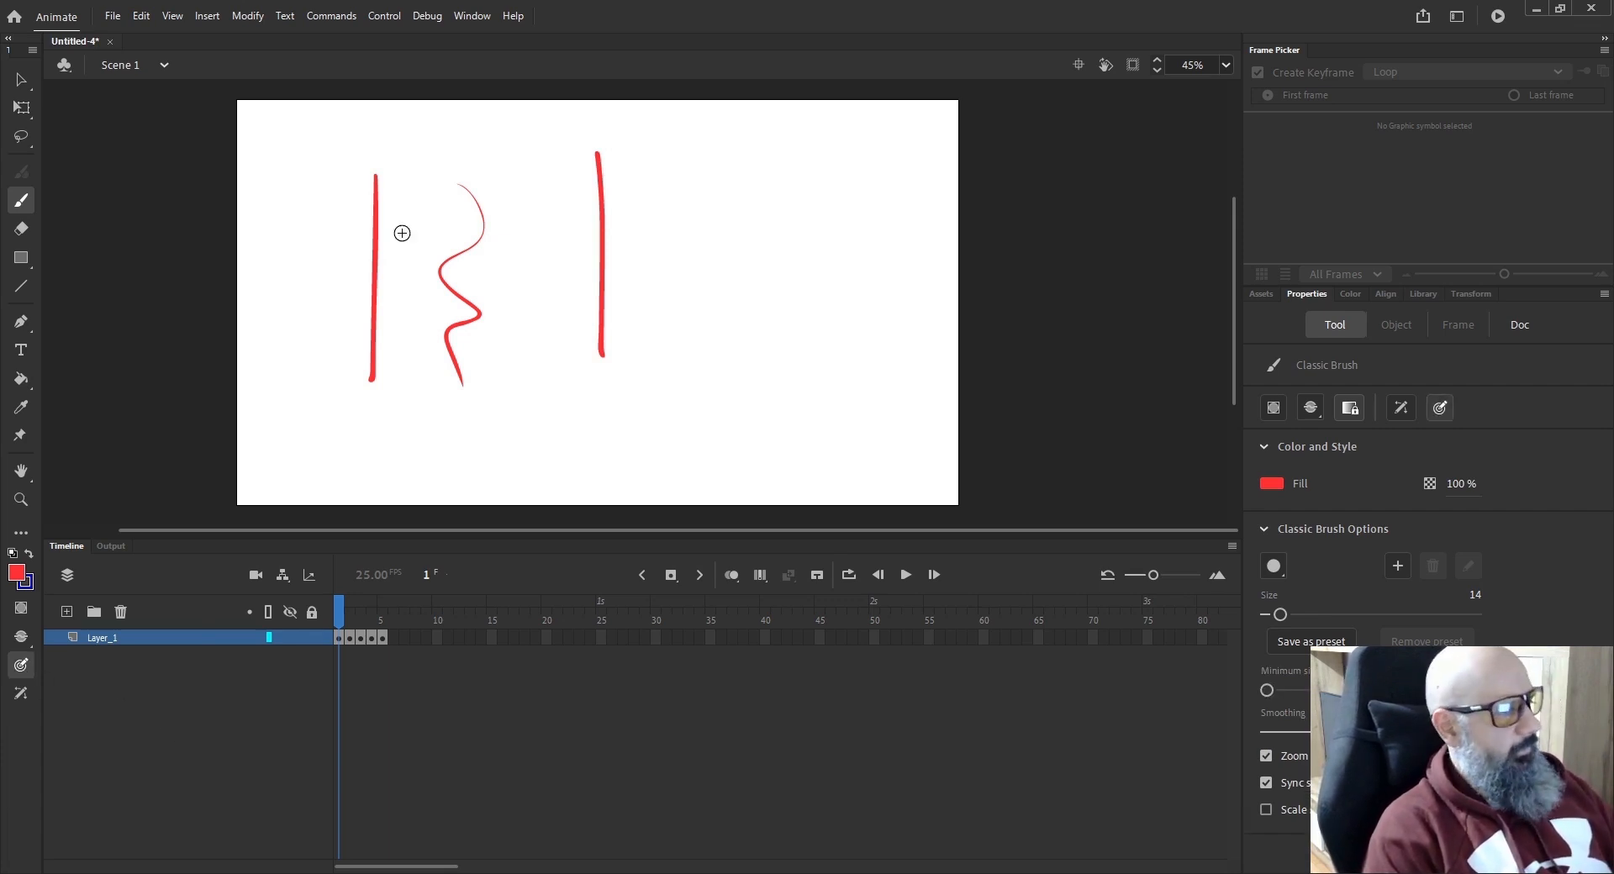
mouse_move(707, 158)
mouse_down()
mouse_move(678, 250)
mouse_move(715, 341)
mouse_move(685, 414)
mouse_up()
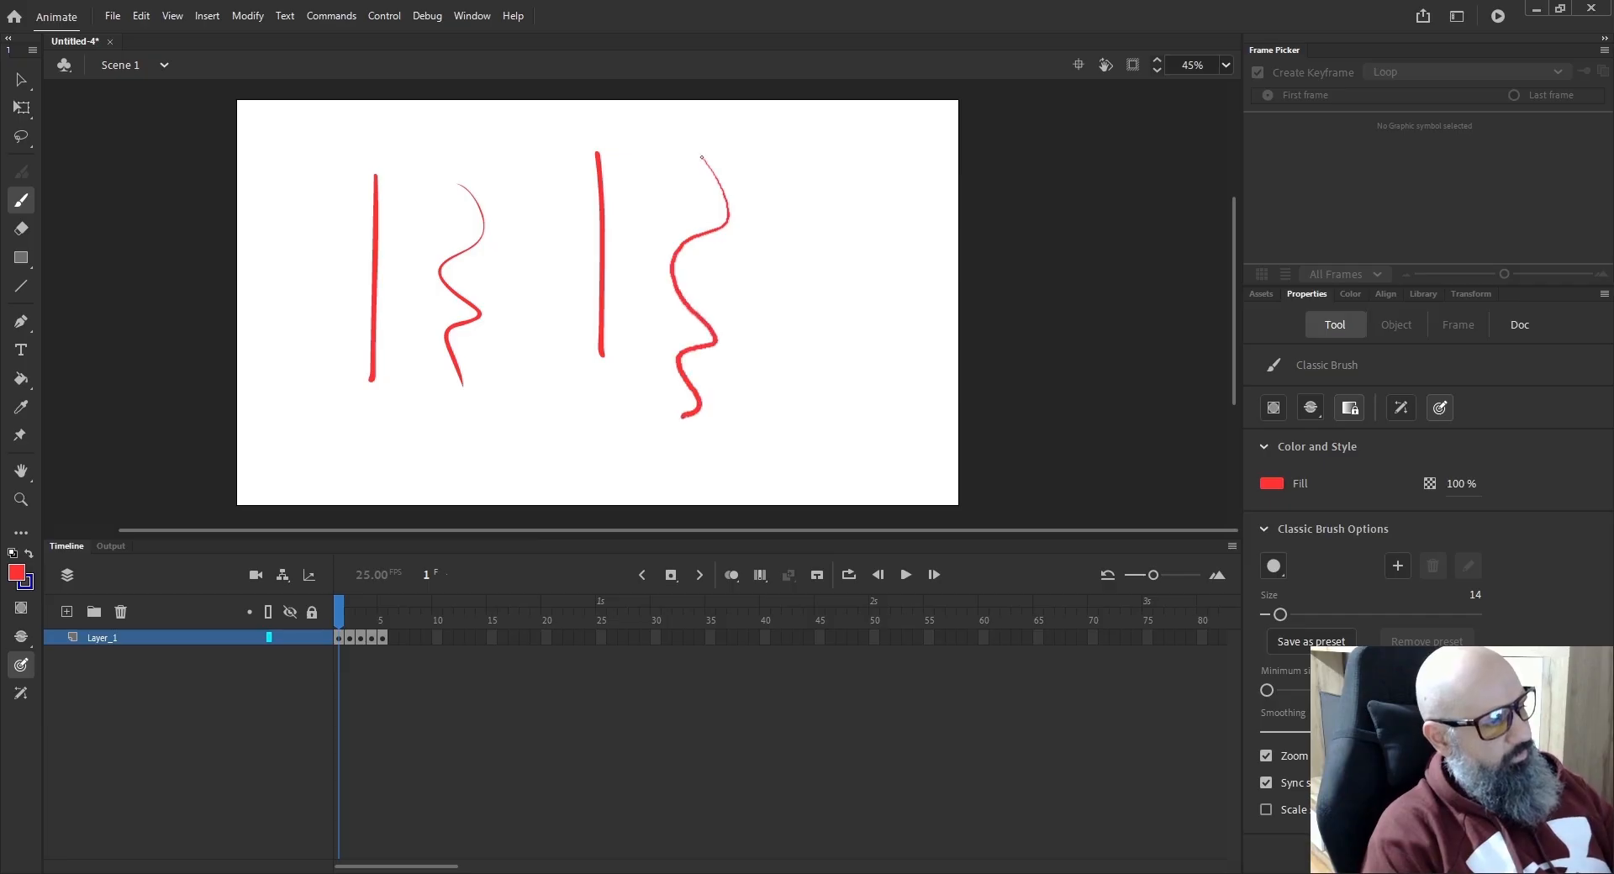
drag(799, 155, 788, 304)
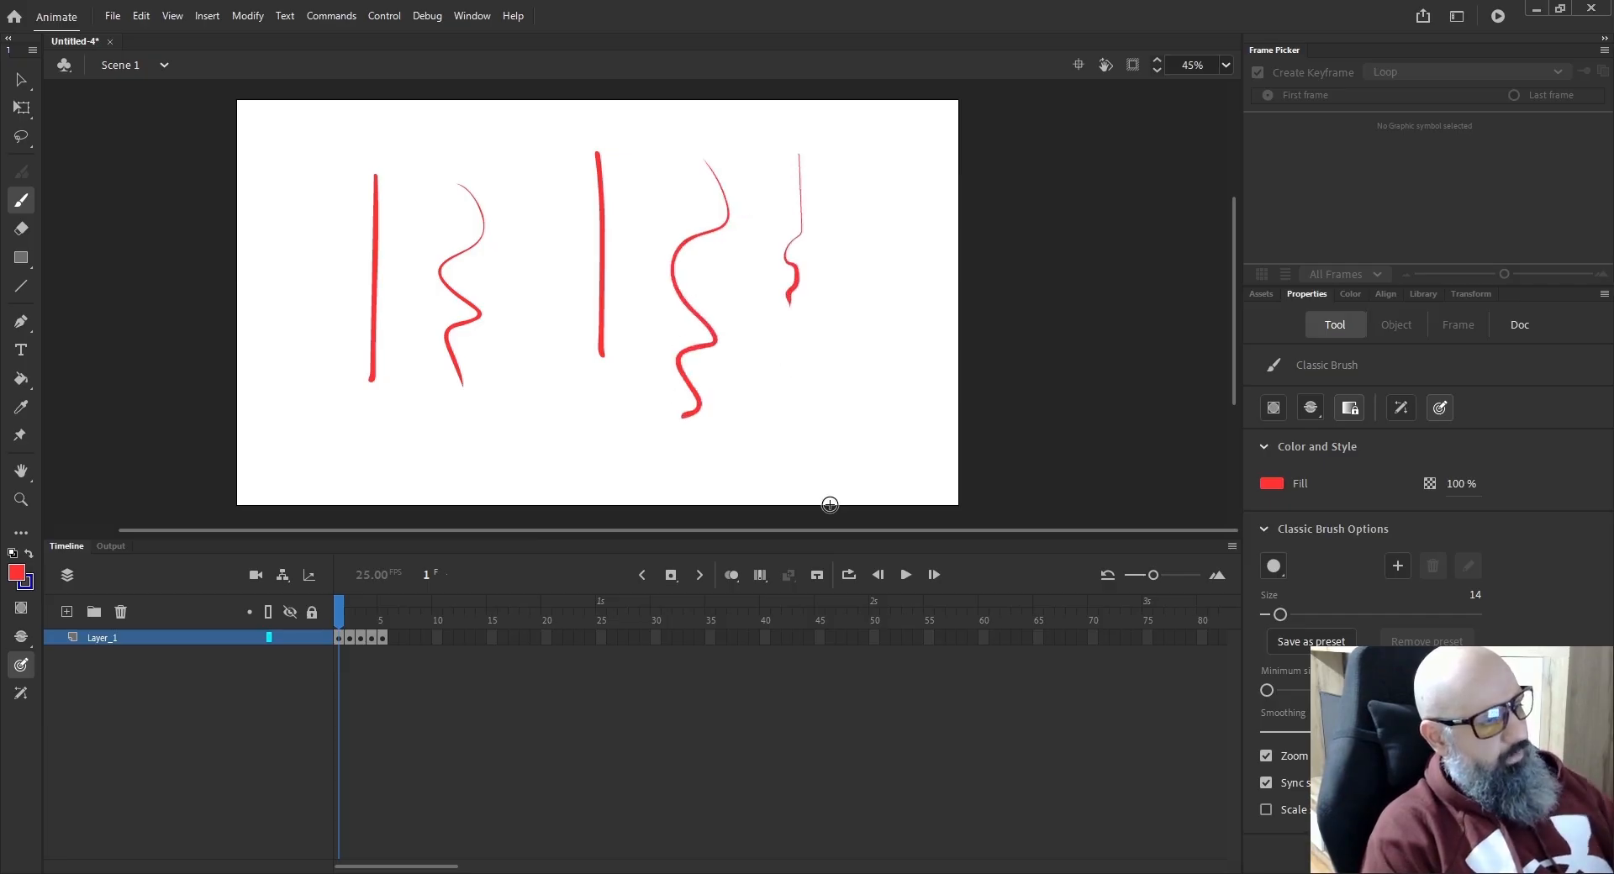
drag(545, 143, 539, 294)
drag(567, 181, 568, 307)
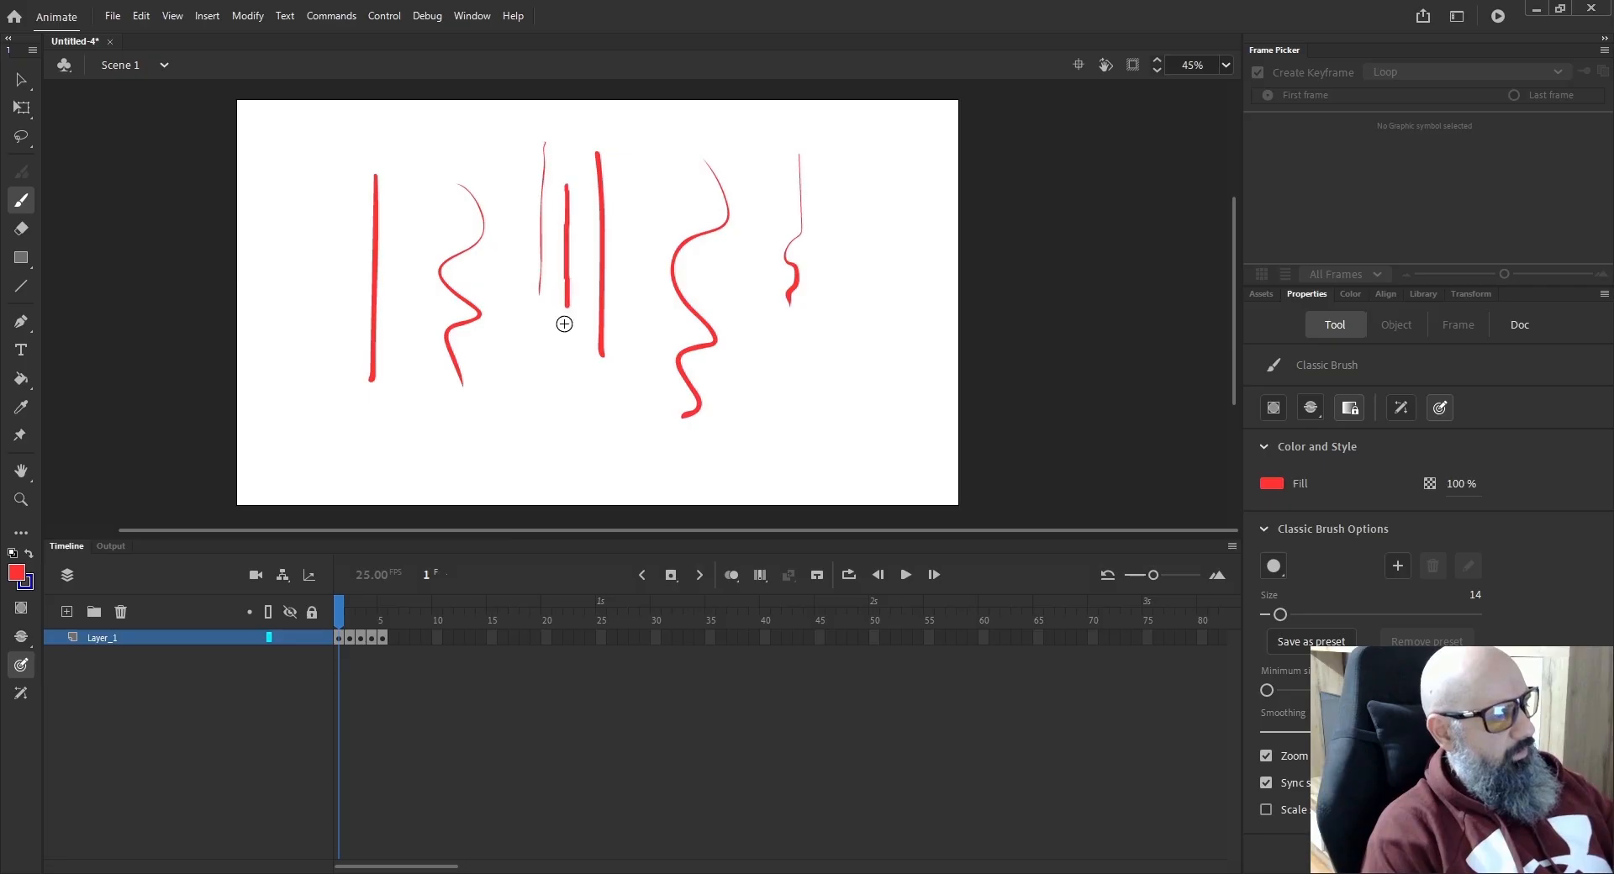
Delete all brush strokes from frame 1 and return to the Classic Brush.
key(v)
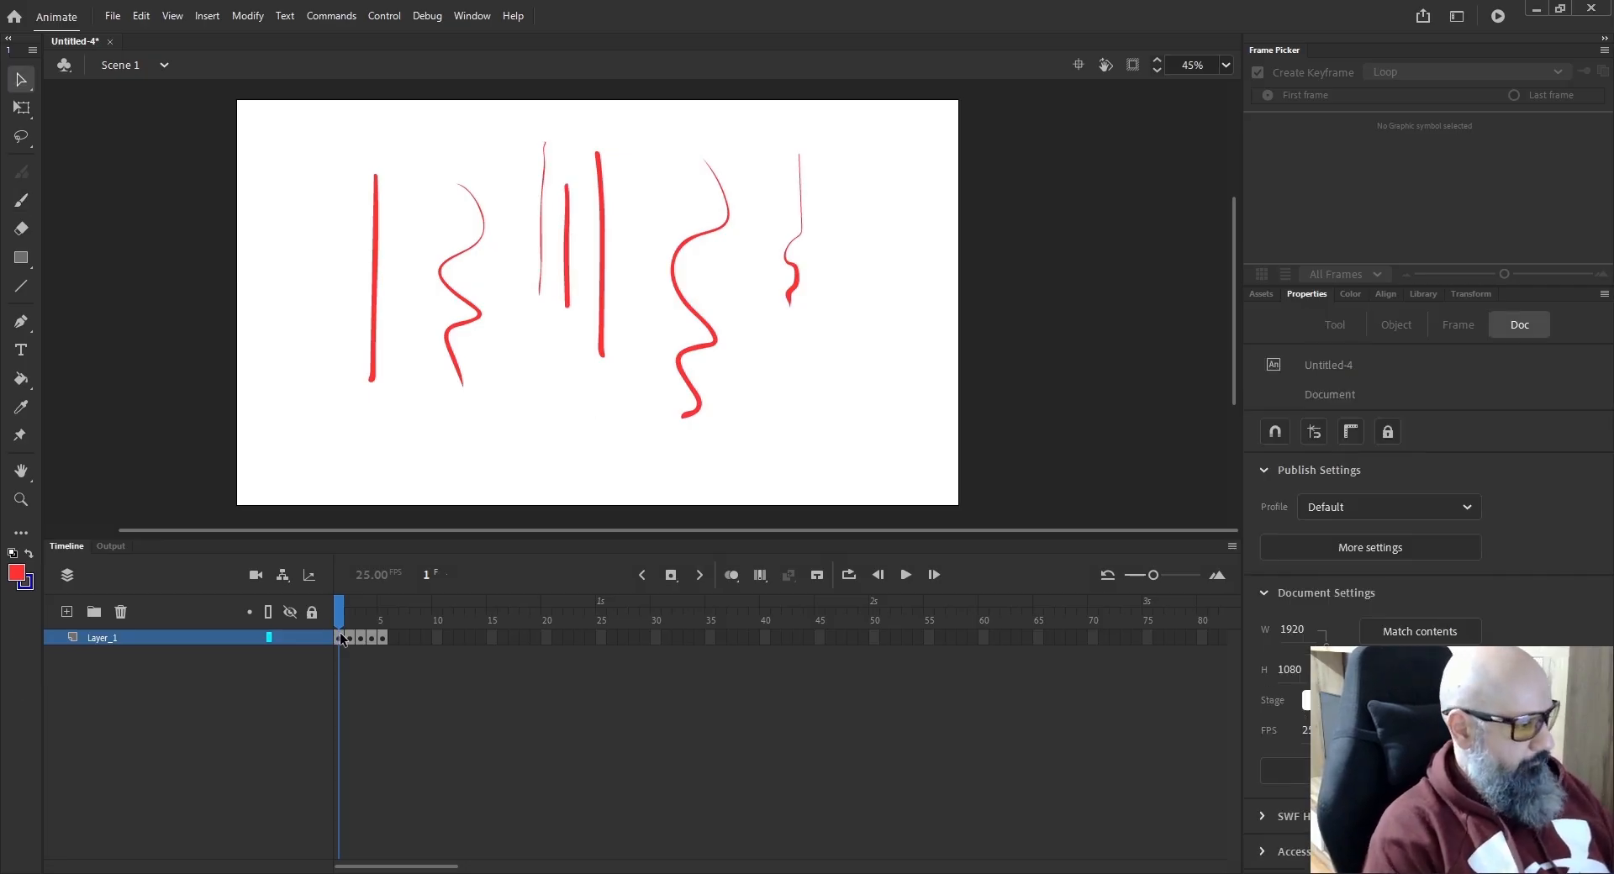
key(ctrl+a)
key(Delete)
key(b)
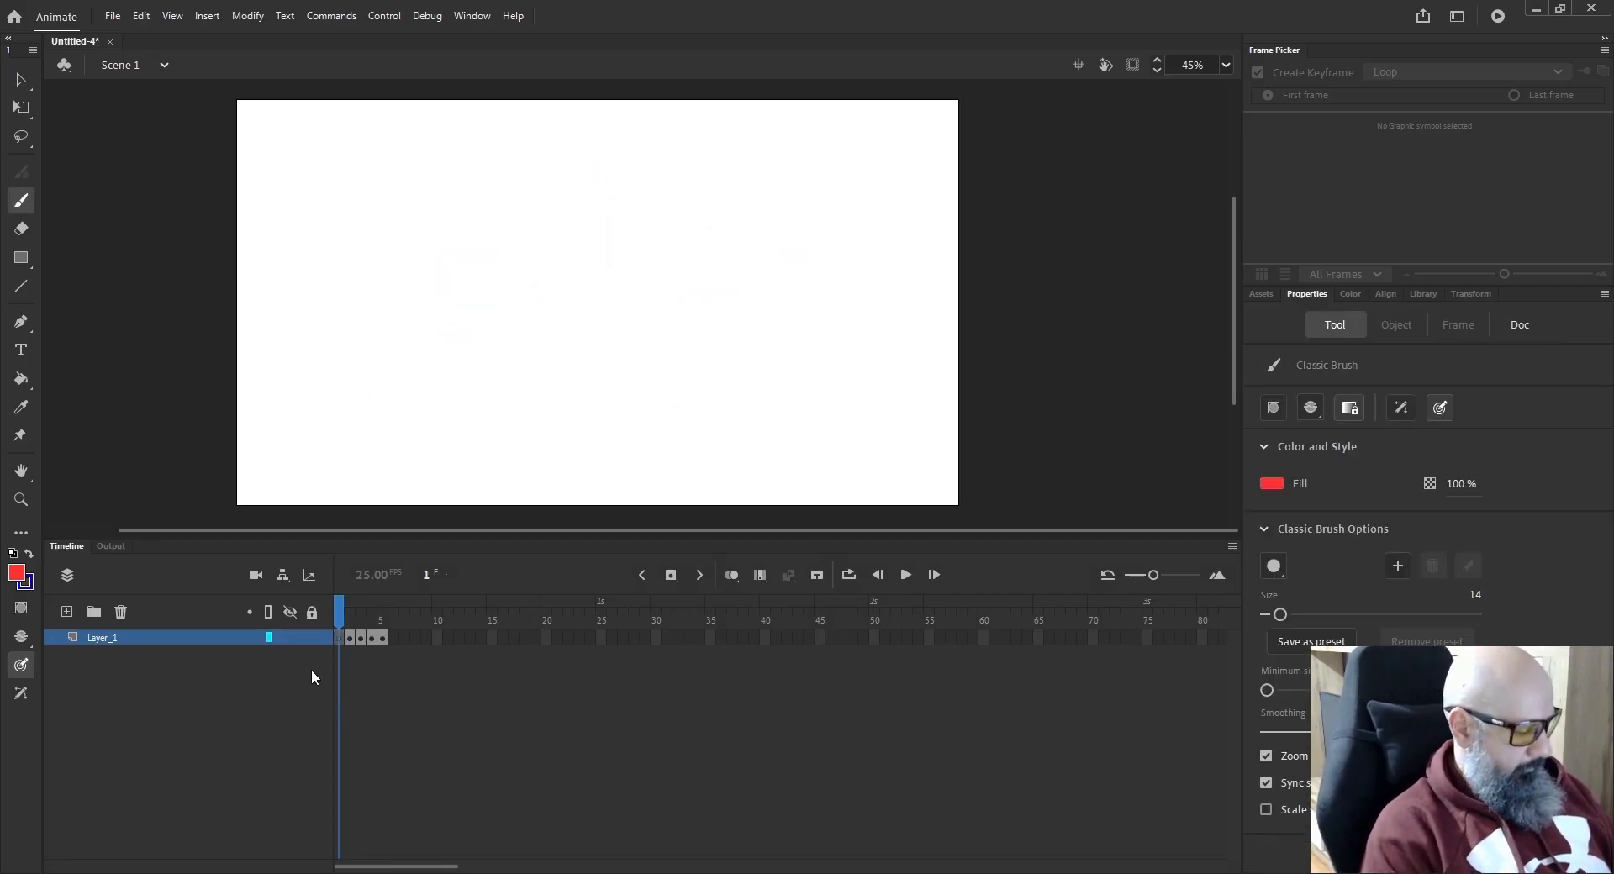
click(348, 650)
mouse_move(341, 615)
mouse_down()
mouse_move(371, 616)
mouse_move(339, 615)
mouse_up()
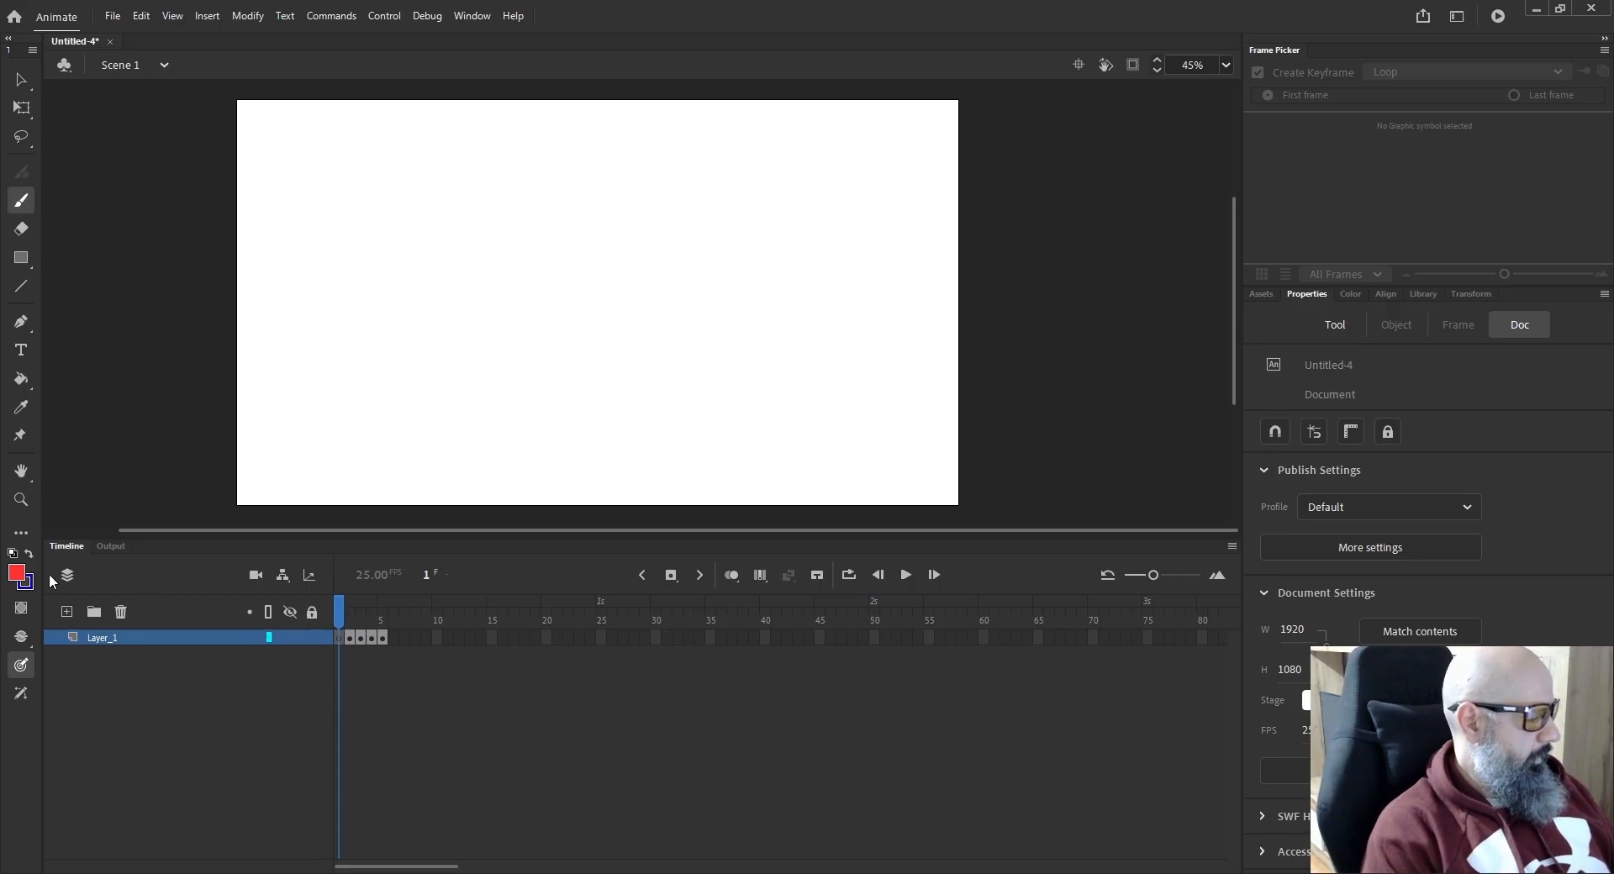
Turn on pen tilt for the Classic Brush and paint several straight and curved vertical strokes across the stage.
click(21, 696)
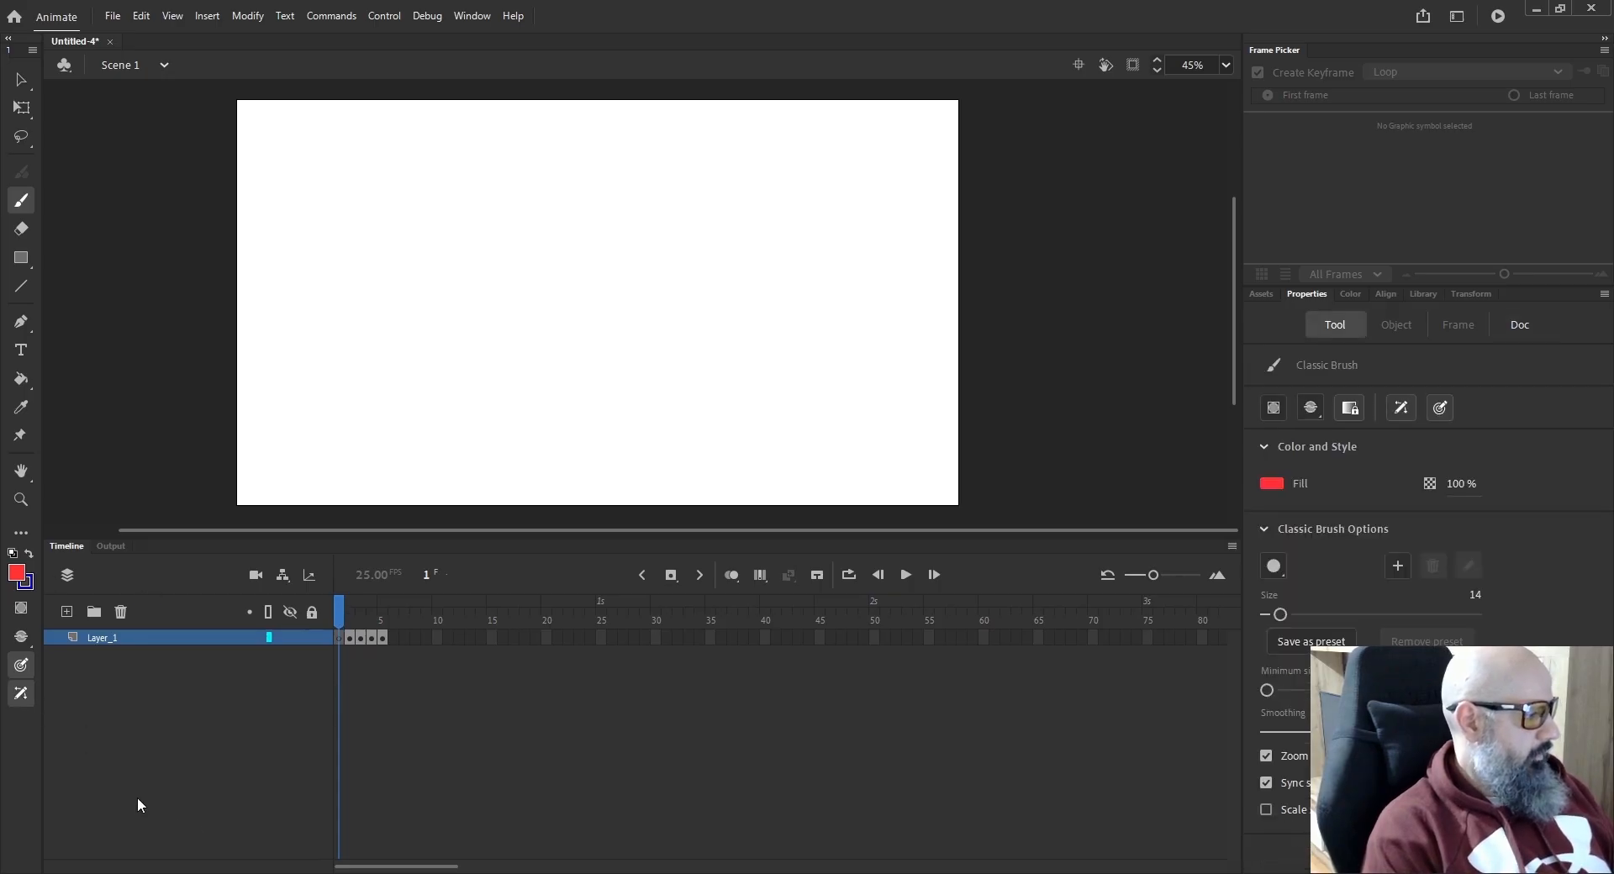
mouse_move(578, 336)
mouse_down()
mouse_move(526, 153)
mouse_move(479, 355)
mouse_up()
mouse_move(665, 154)
mouse_down()
mouse_move(692, 255)
mouse_move(685, 357)
mouse_up()
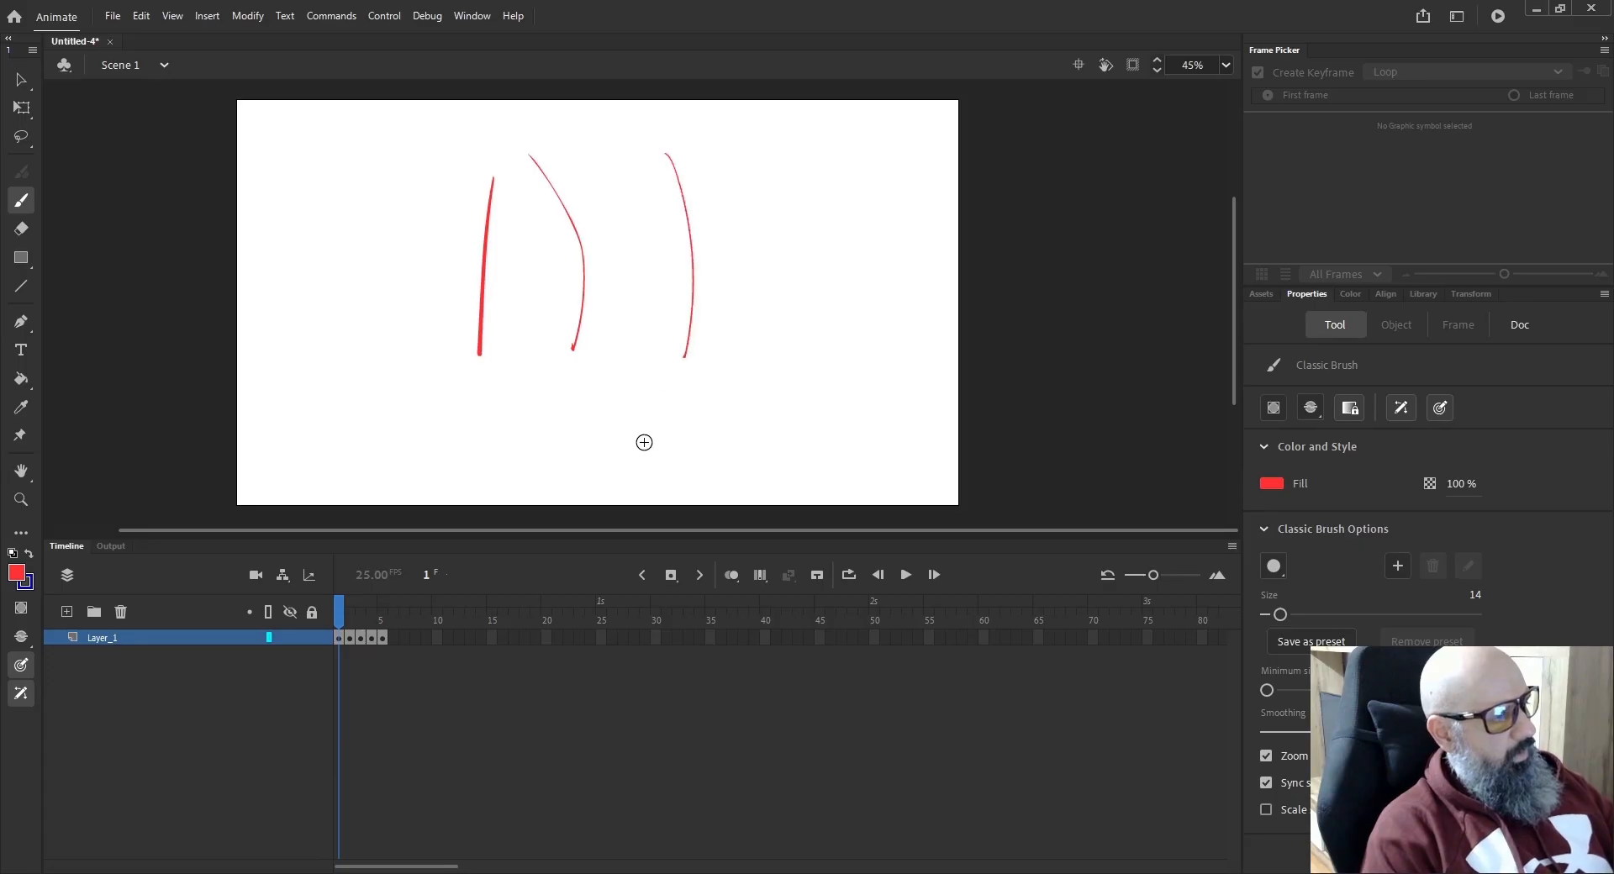
drag(760, 152, 779, 362)
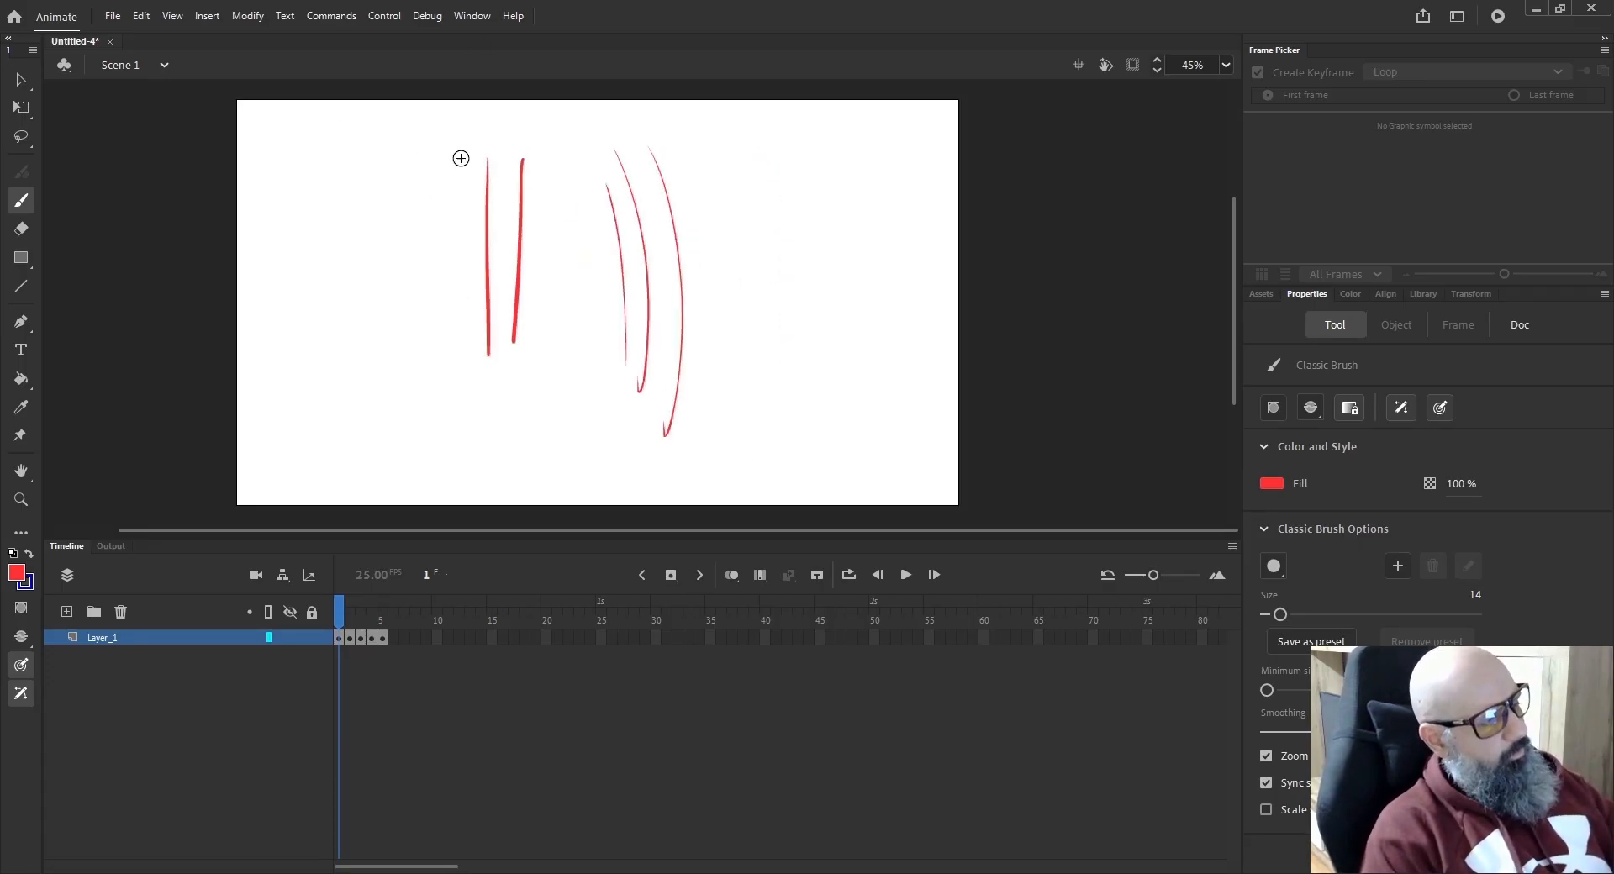
drag(458, 160, 449, 368)
drag(421, 168, 432, 367)
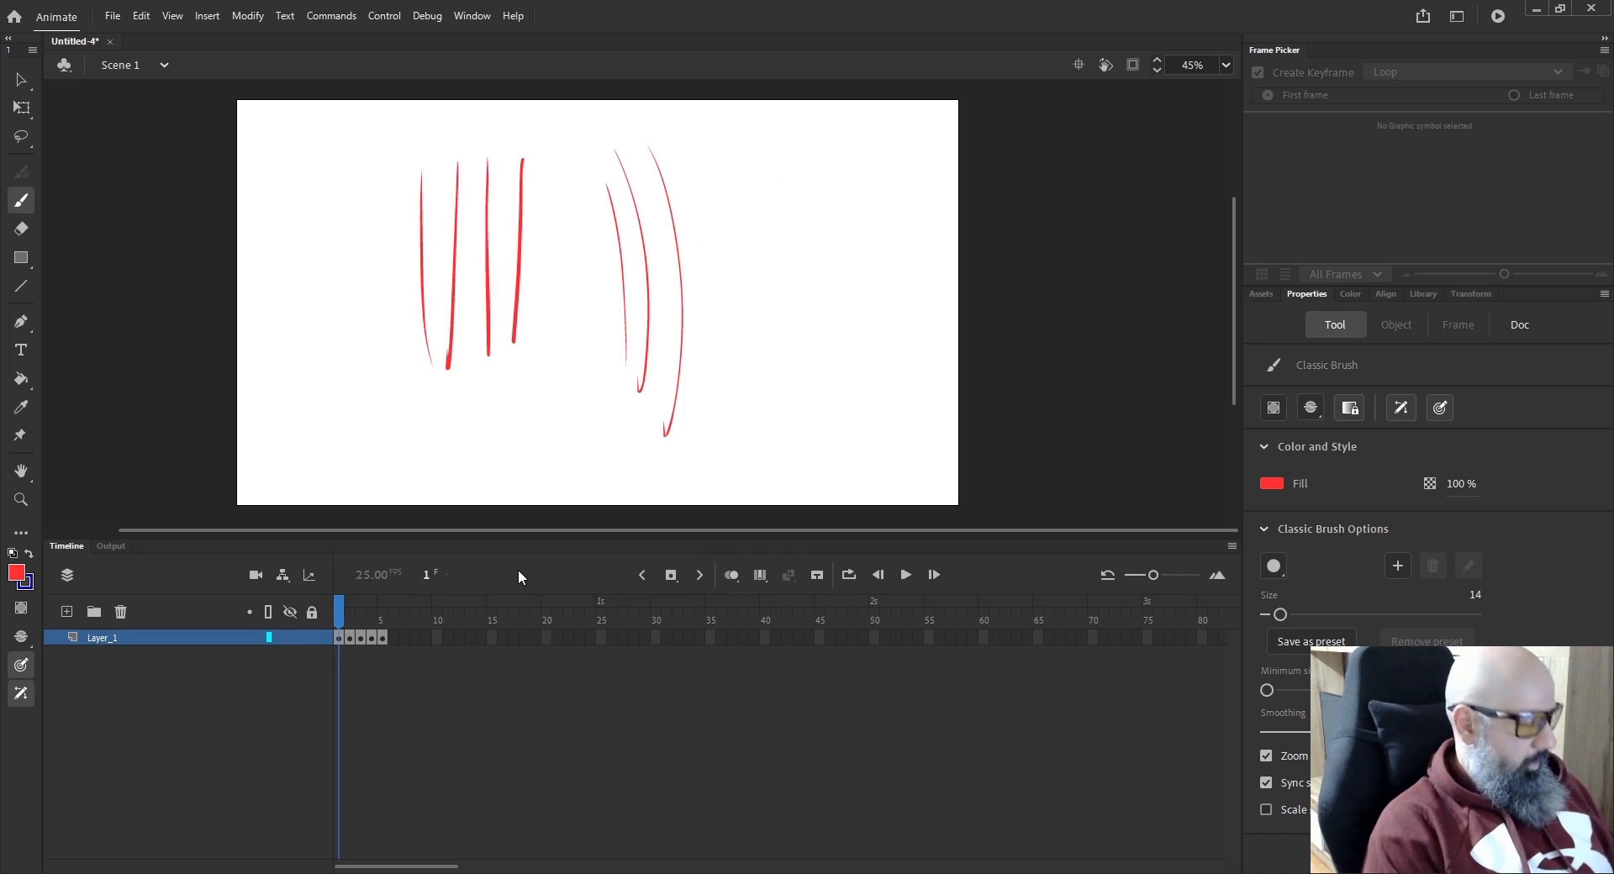
Undo all the tilt test strokes and turn pen tilt off for the Classic Brush.
key(ctrl+z)
key(ctrl+z)
key(ctrl+z)
key(ctrl+z)
key(ctrl+z)
key(ctrl+z)
key(ctrl+z)
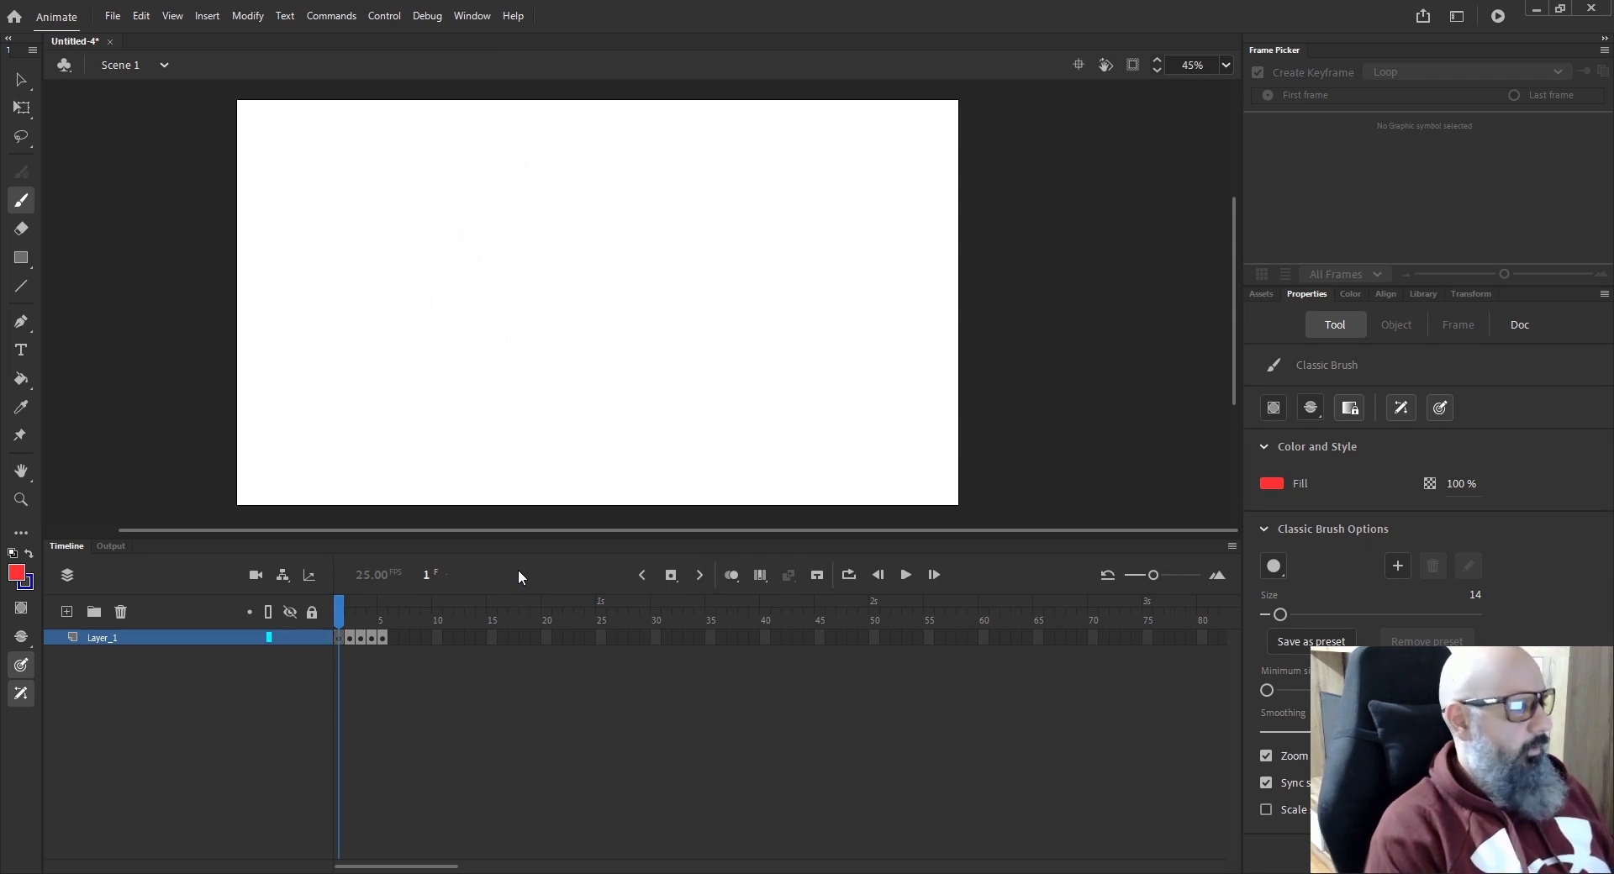
click(21, 694)
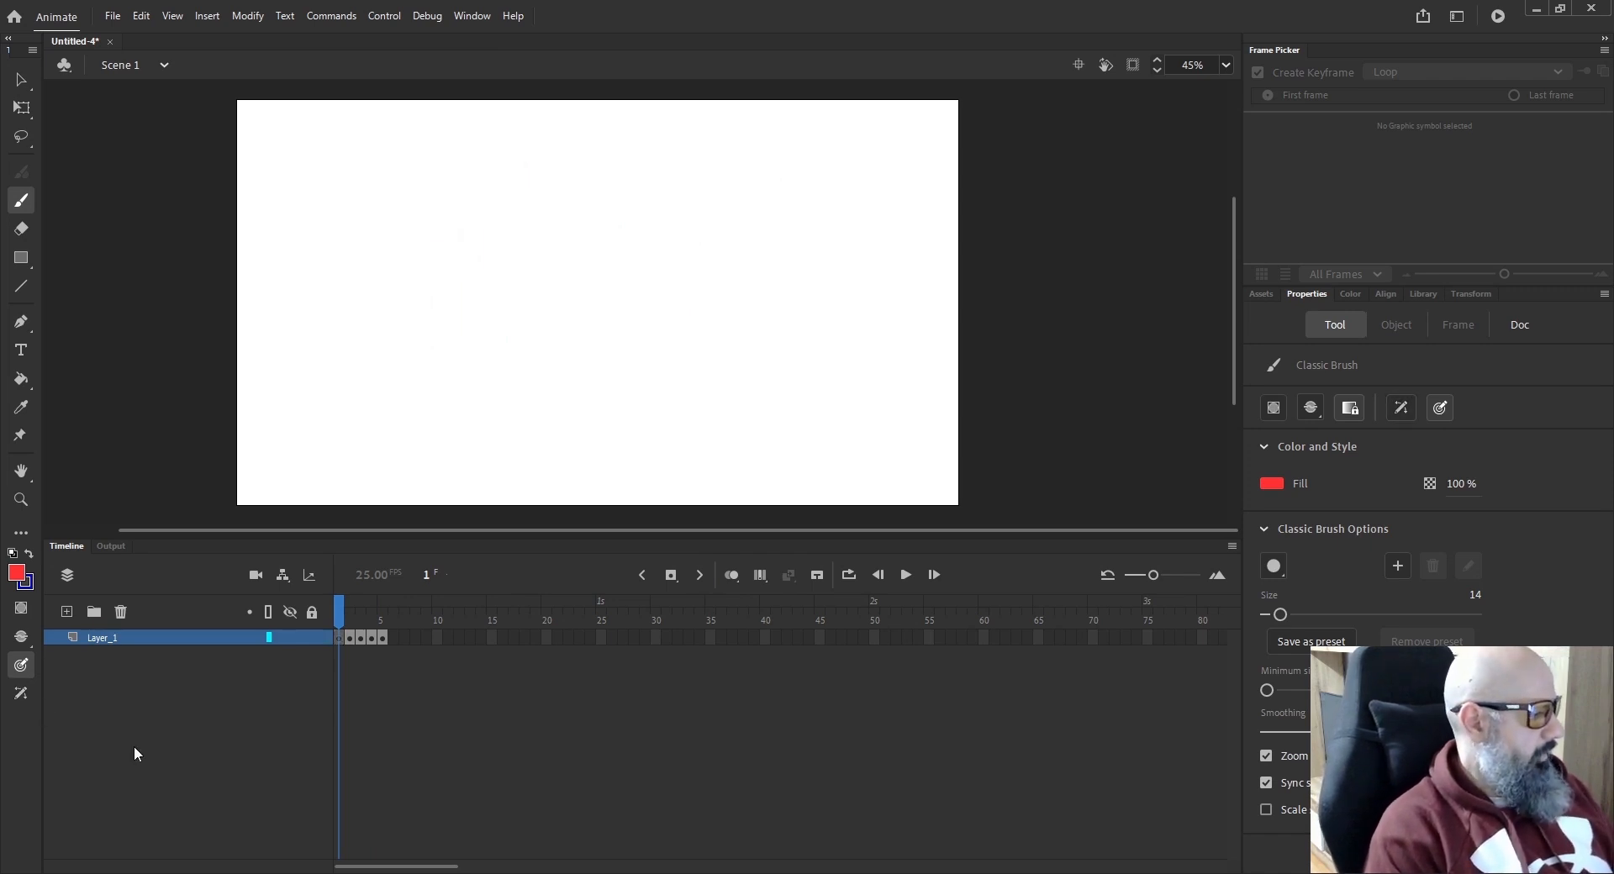
Paint a long looping stroke and a shorter wavy stroke with only pen pressure on, and undo both.
mouse_move(592, 241)
mouse_down()
mouse_move(552, 196)
mouse_move(429, 456)
mouse_up()
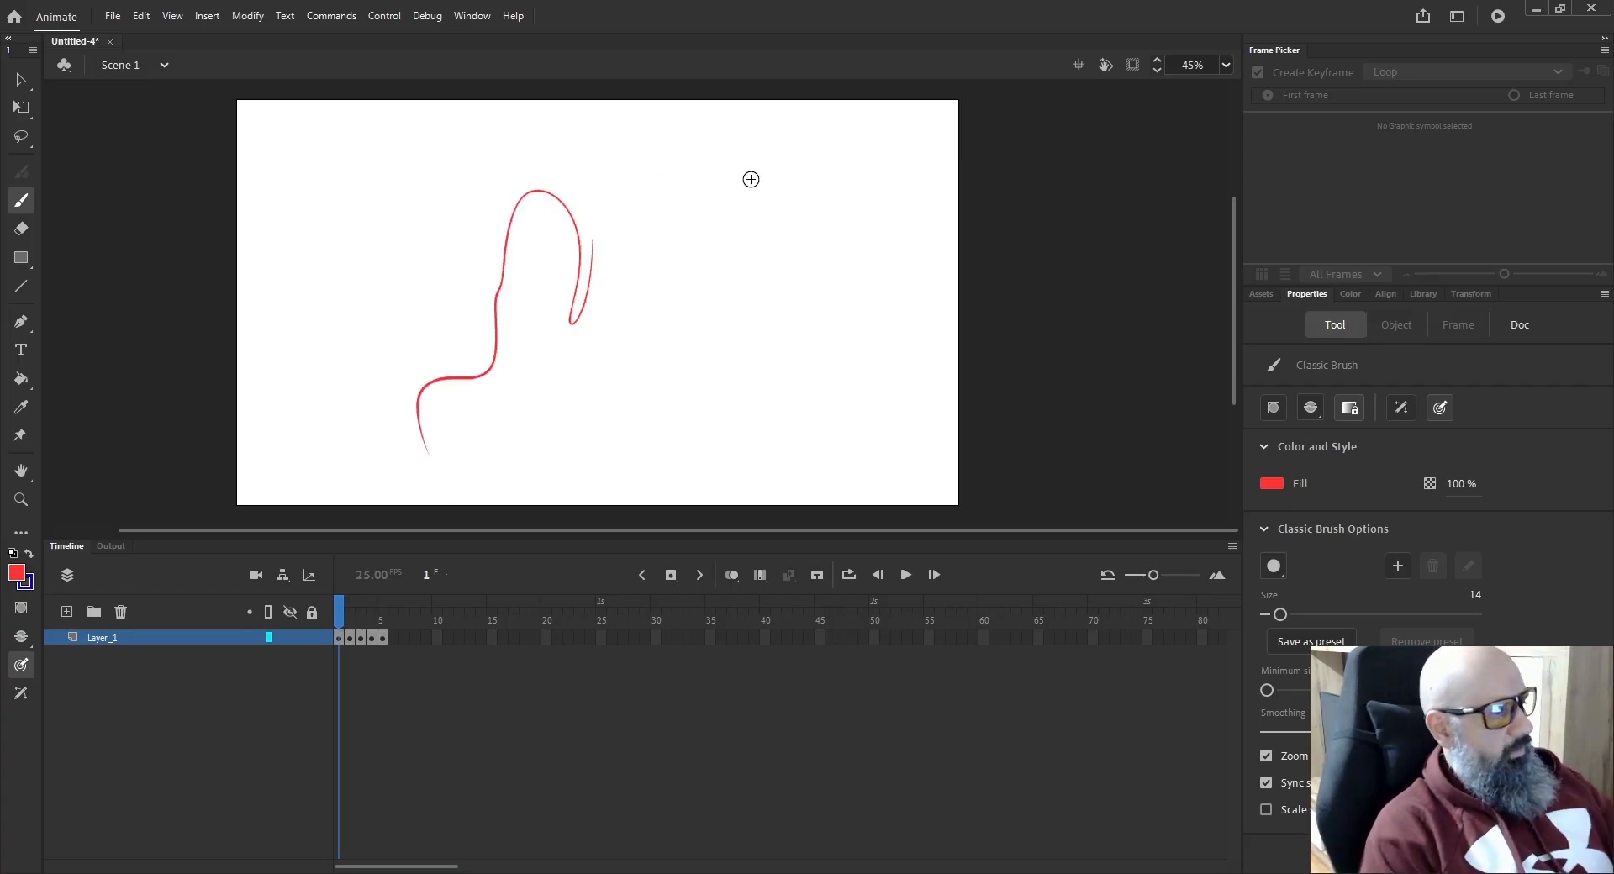
mouse_move(742, 154)
mouse_down()
mouse_move(765, 214)
mouse_move(723, 349)
mouse_up()
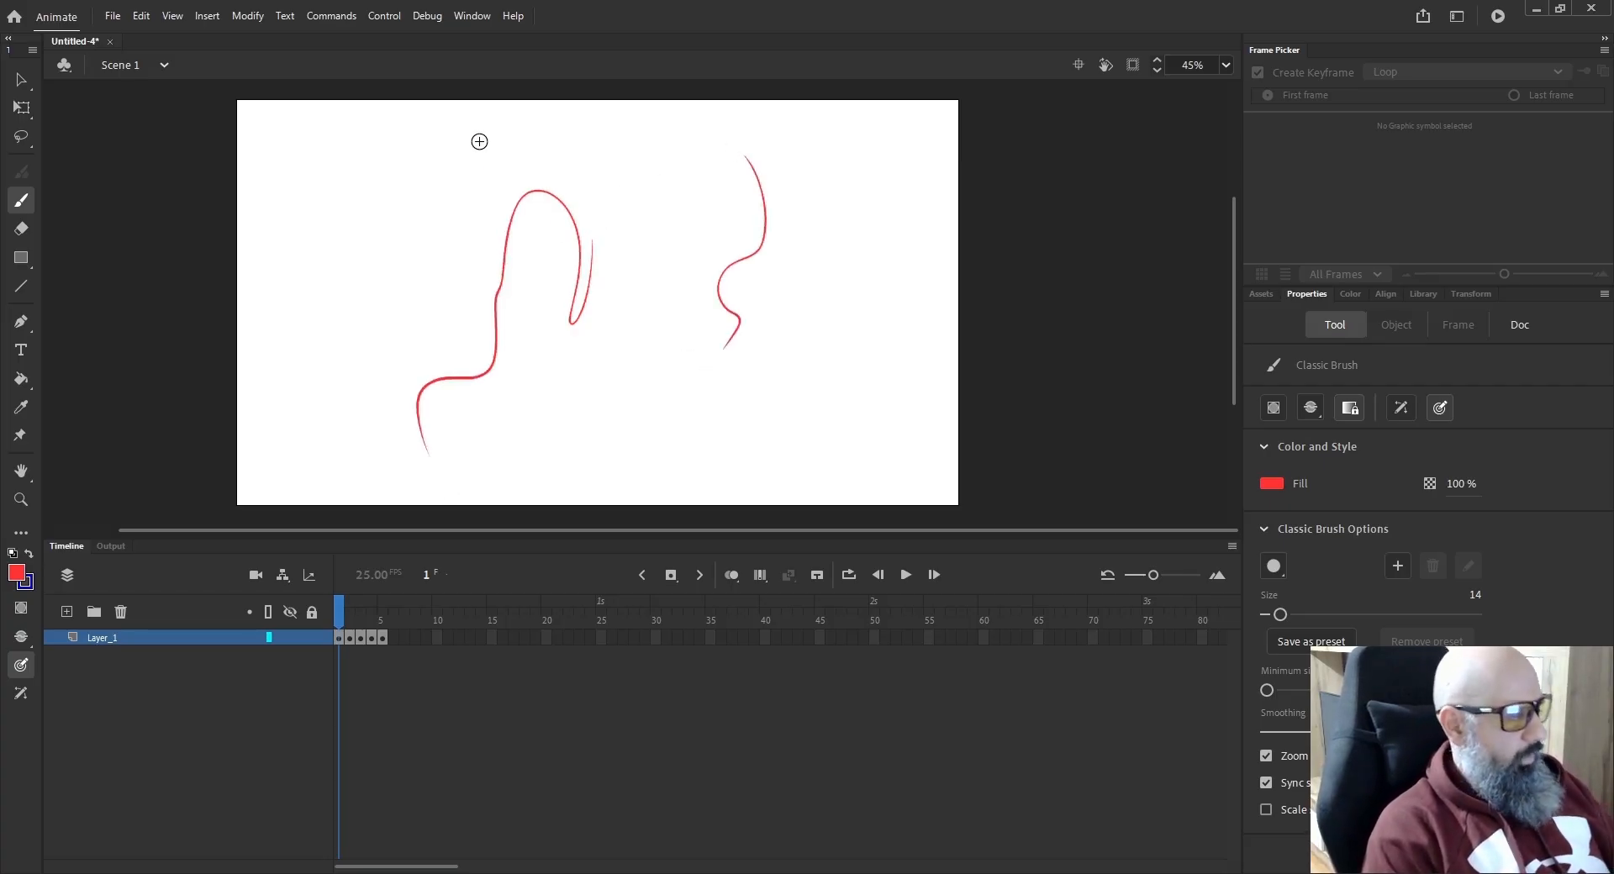
key(ctrl+z)
key(ctrl+z)
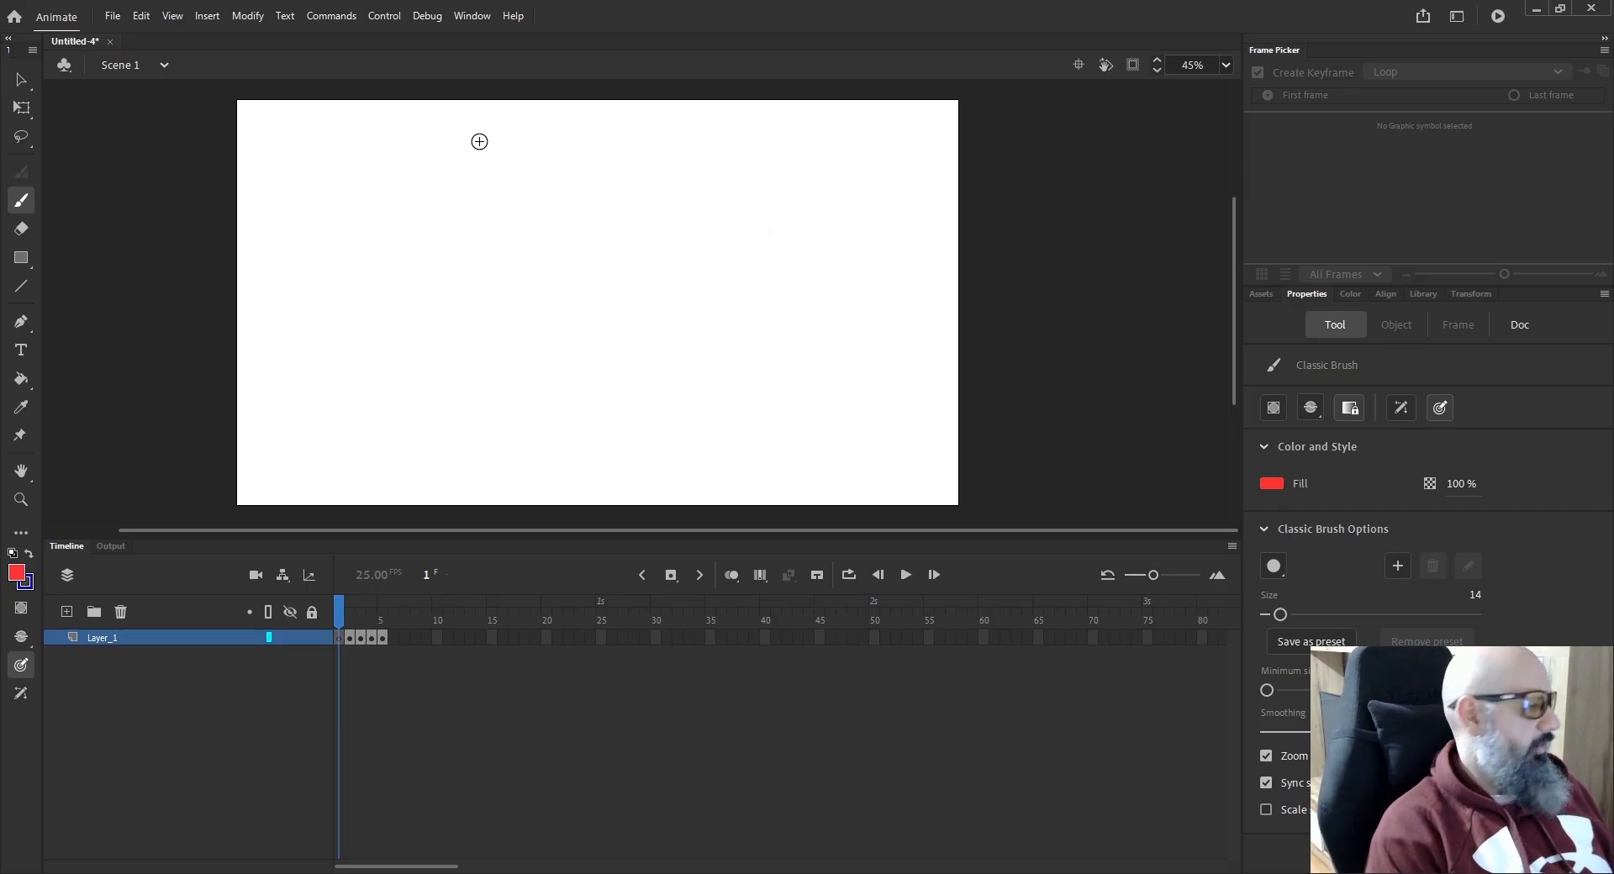